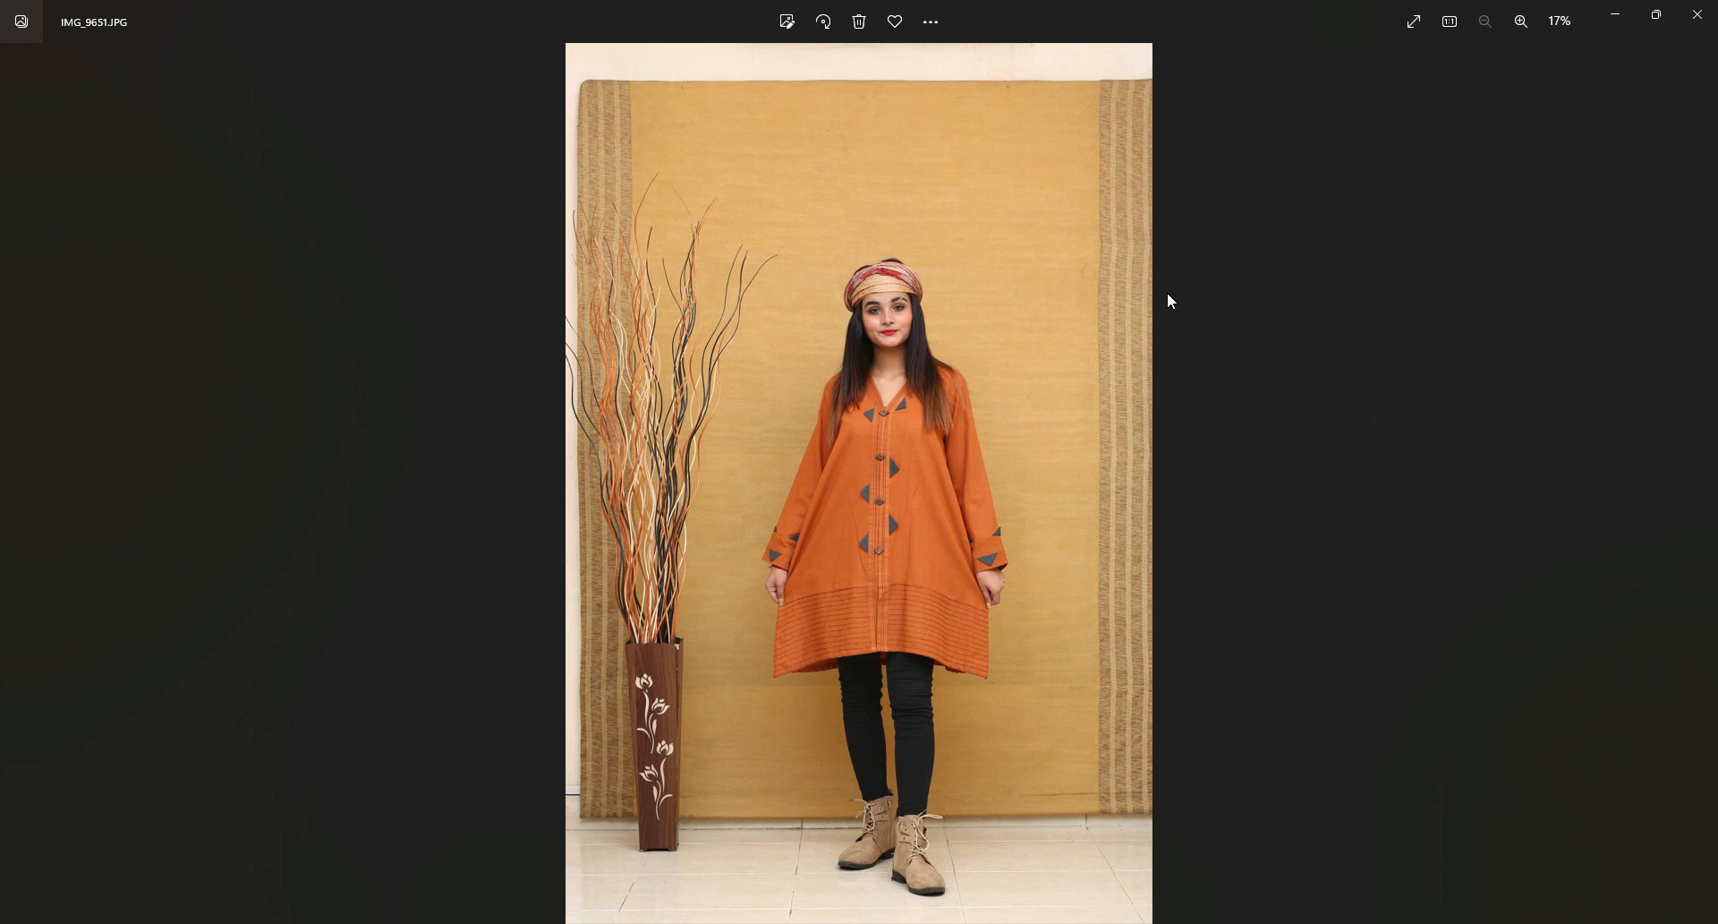
Examine the portrait photo IMG_9651.JPG, checking the face close up and the full figure
{"action": "scroll", "coordinate": [1167, 305], "scroll_direction": "up", "scroll_amount": 5}
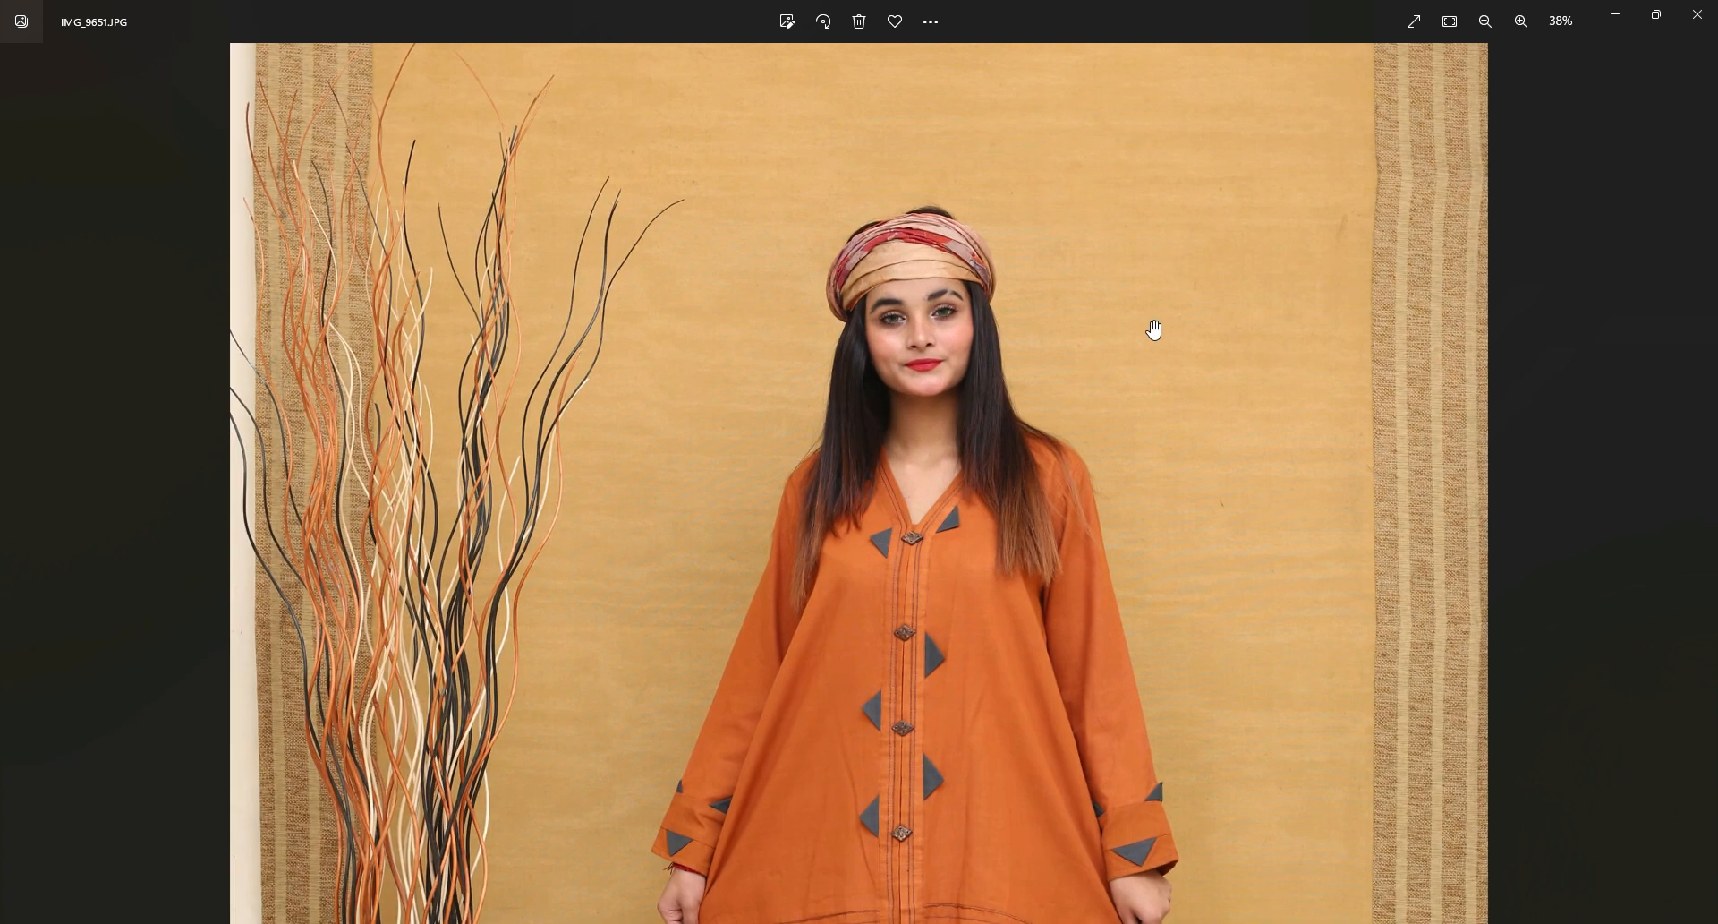
{"action": "scroll", "coordinate": [1155, 330], "scroll_direction": "up", "scroll_amount": 6}
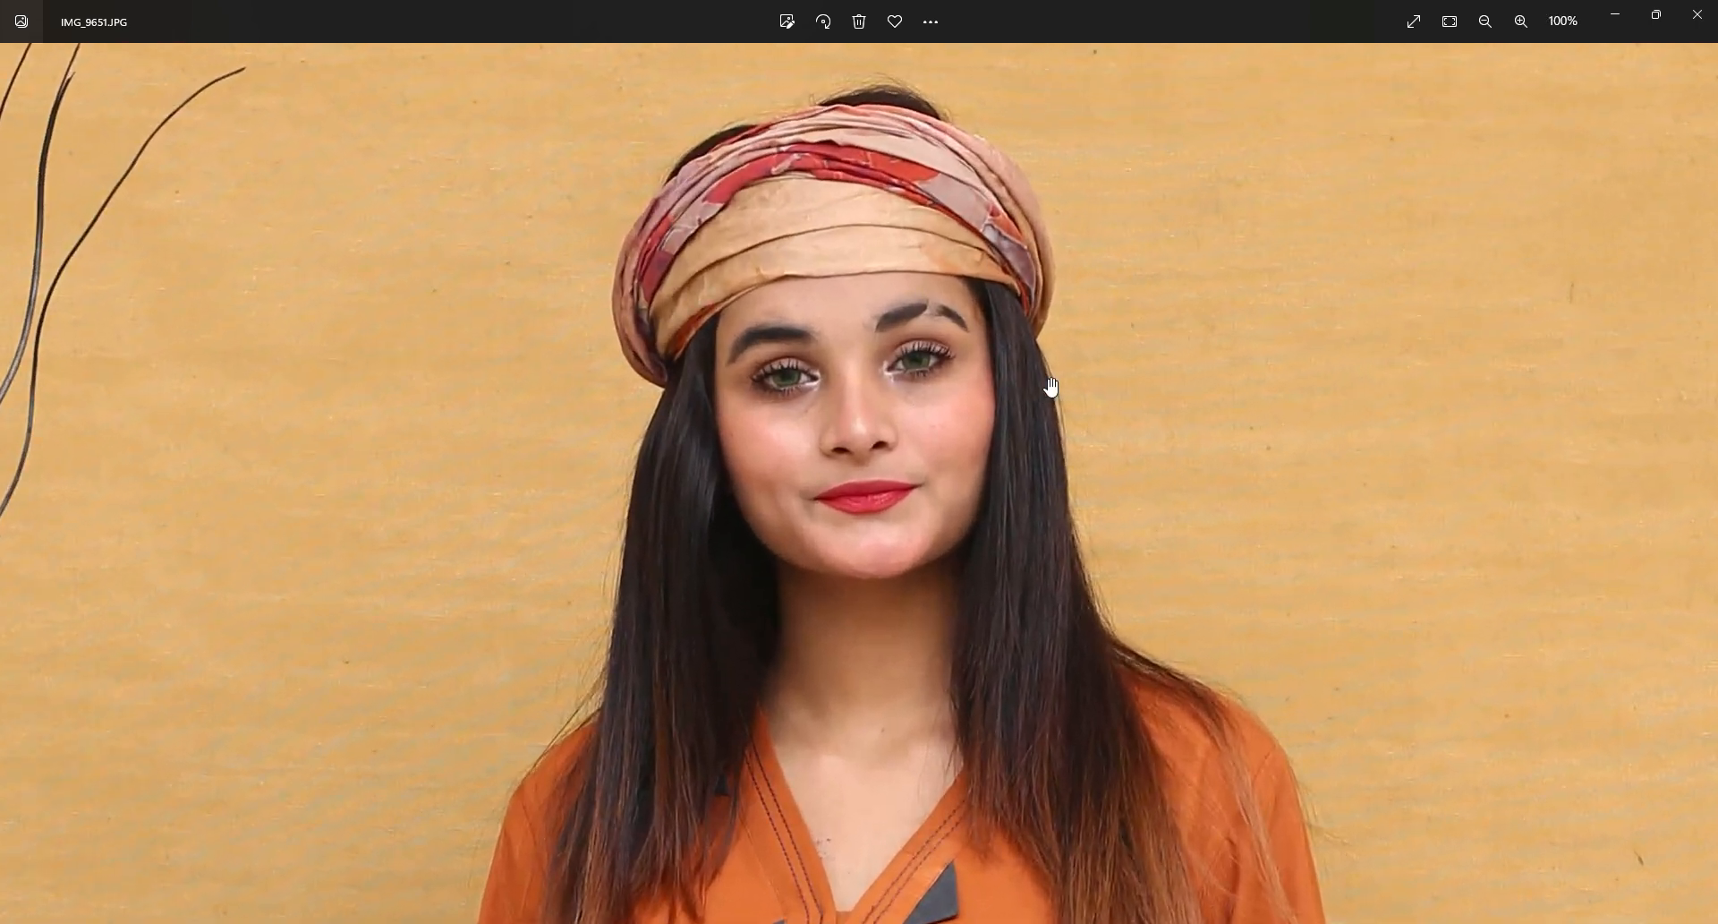
{"action": "scroll", "coordinate": [1131, 368], "scroll_direction": "down", "scroll_amount": 4}
{"action": "right_click", "coordinate": [1147, 349]}
{"action": "left_click", "coordinate": [1009, 344]}
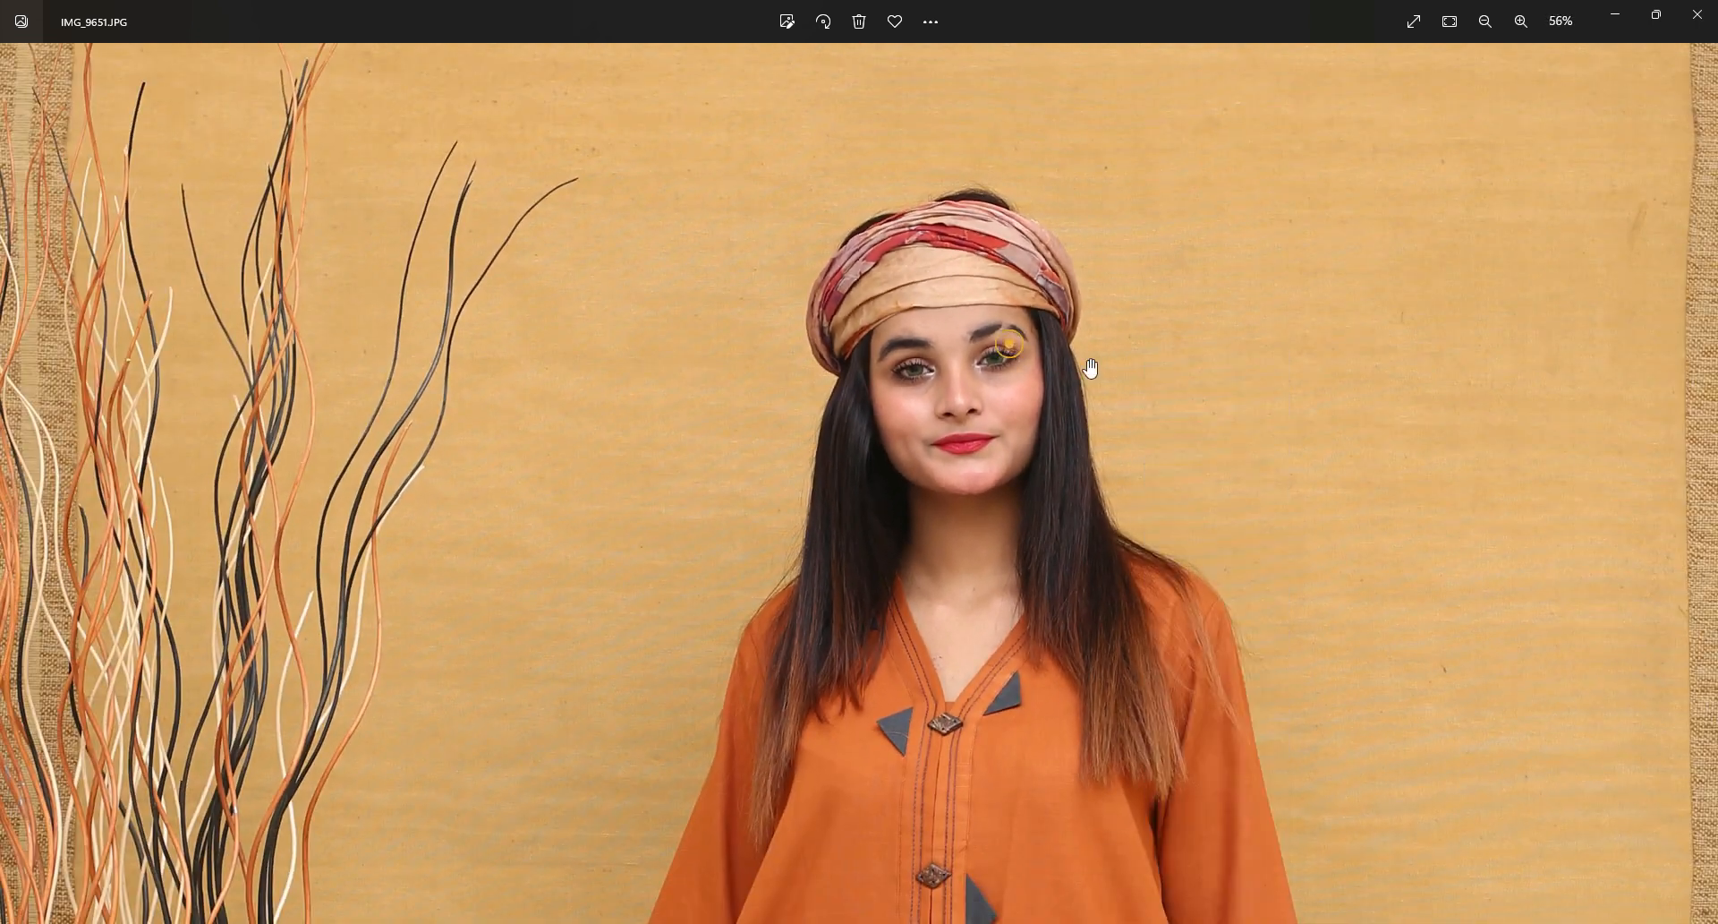
{"action": "scroll", "coordinate": [1090, 367], "scroll_direction": "down", "scroll_amount": 5}
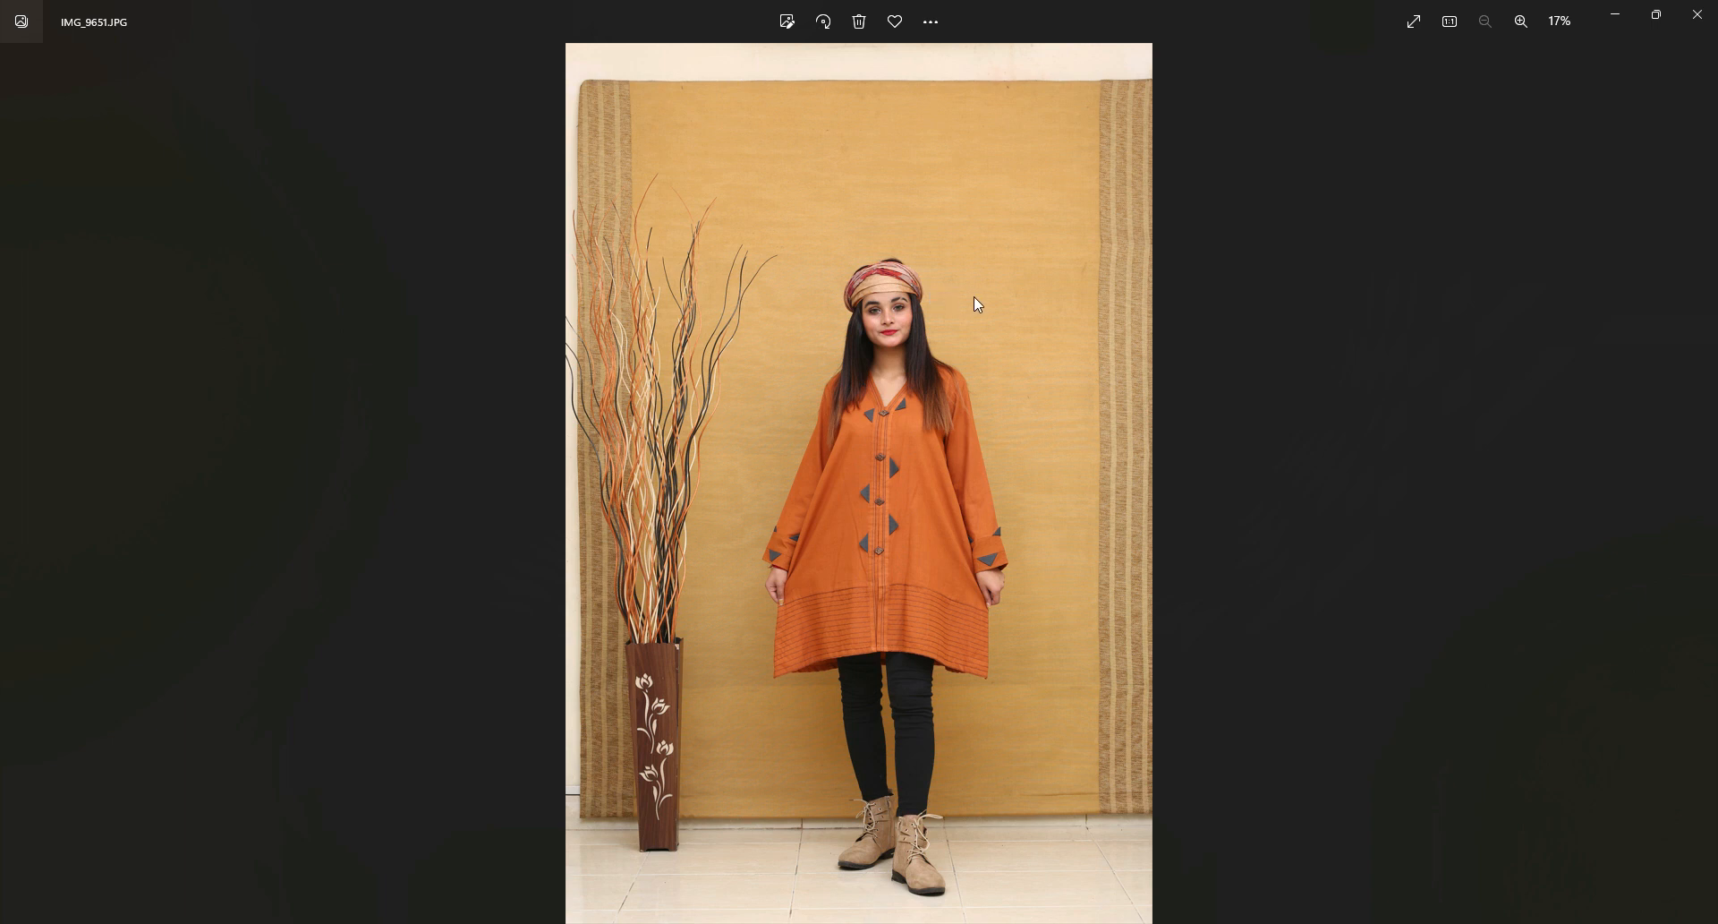
{"action": "scroll", "coordinate": [995, 304], "scroll_direction": "up", "scroll_amount": 5}
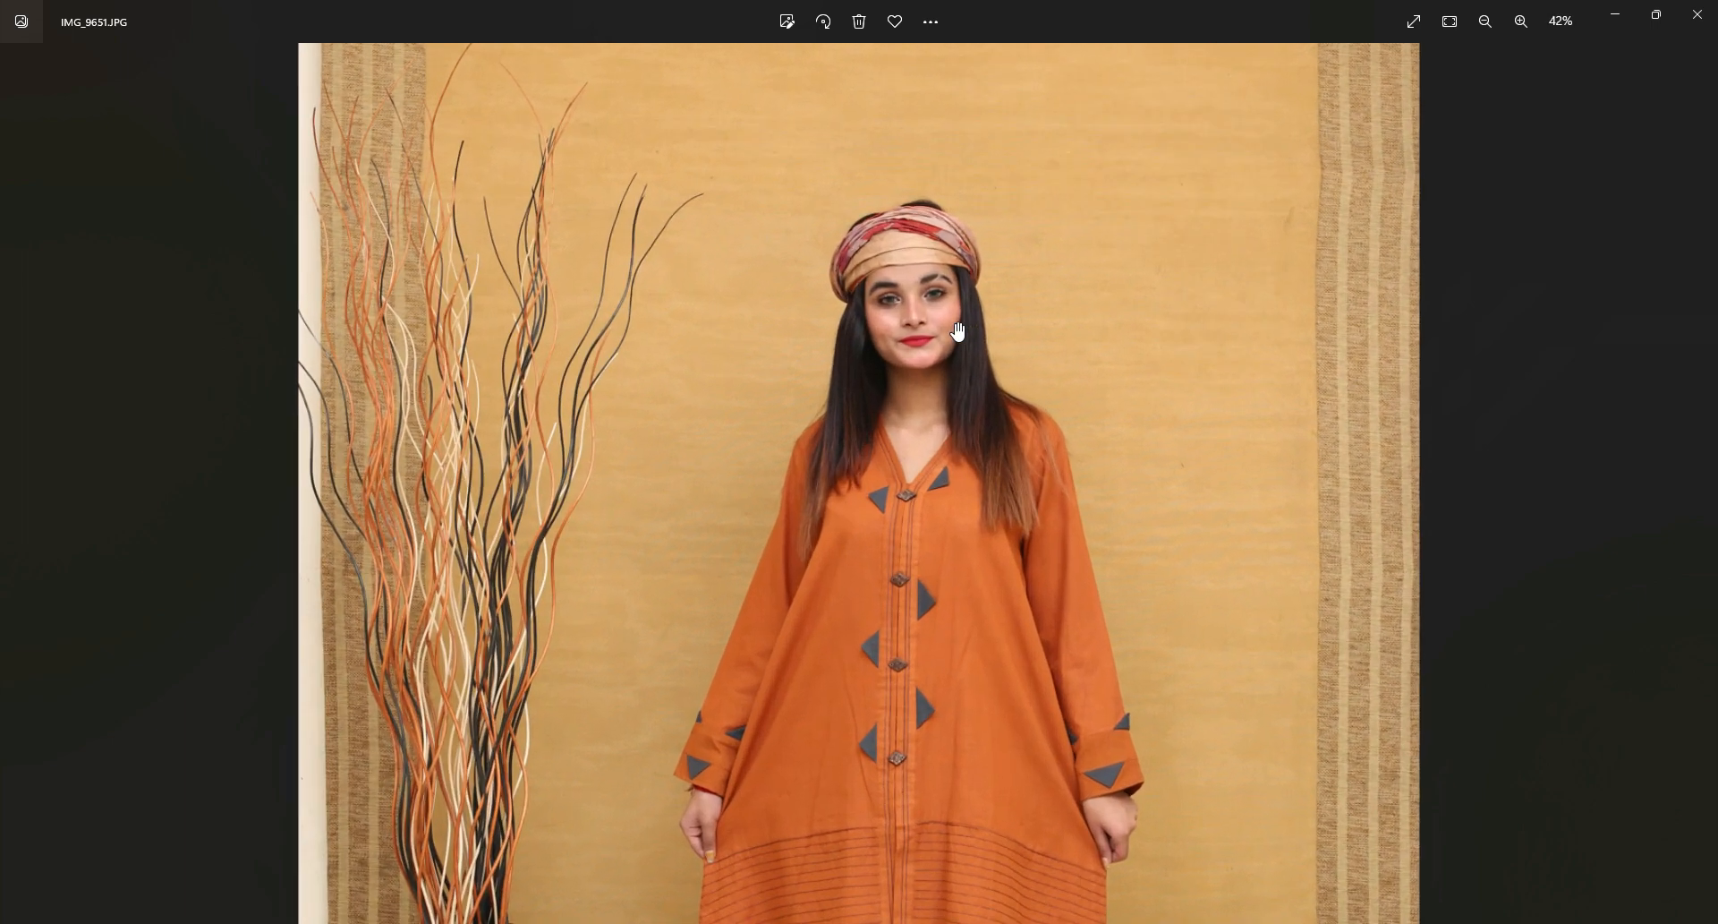
{"action": "scroll", "coordinate": [1003, 320], "scroll_direction": "up", "scroll_amount": 3}
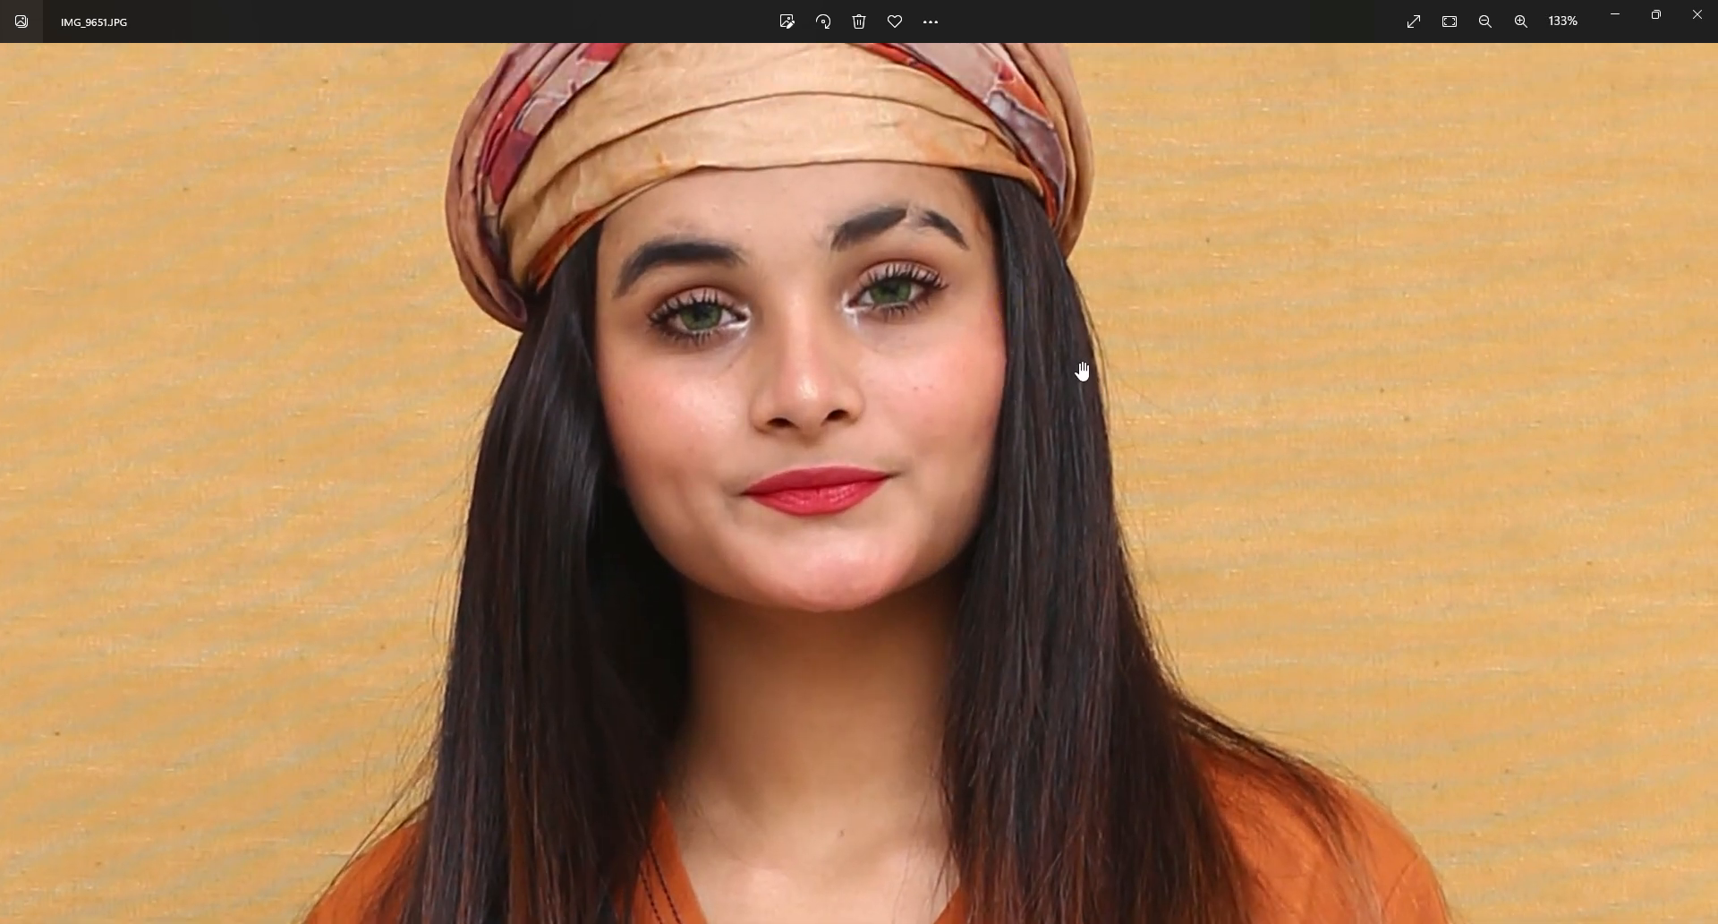
{"action": "scroll", "coordinate": [1082, 368], "scroll_direction": "down", "scroll_amount": 3}
{"action": "scroll", "coordinate": [1082, 370], "scroll_direction": "down", "scroll_amount": 5}
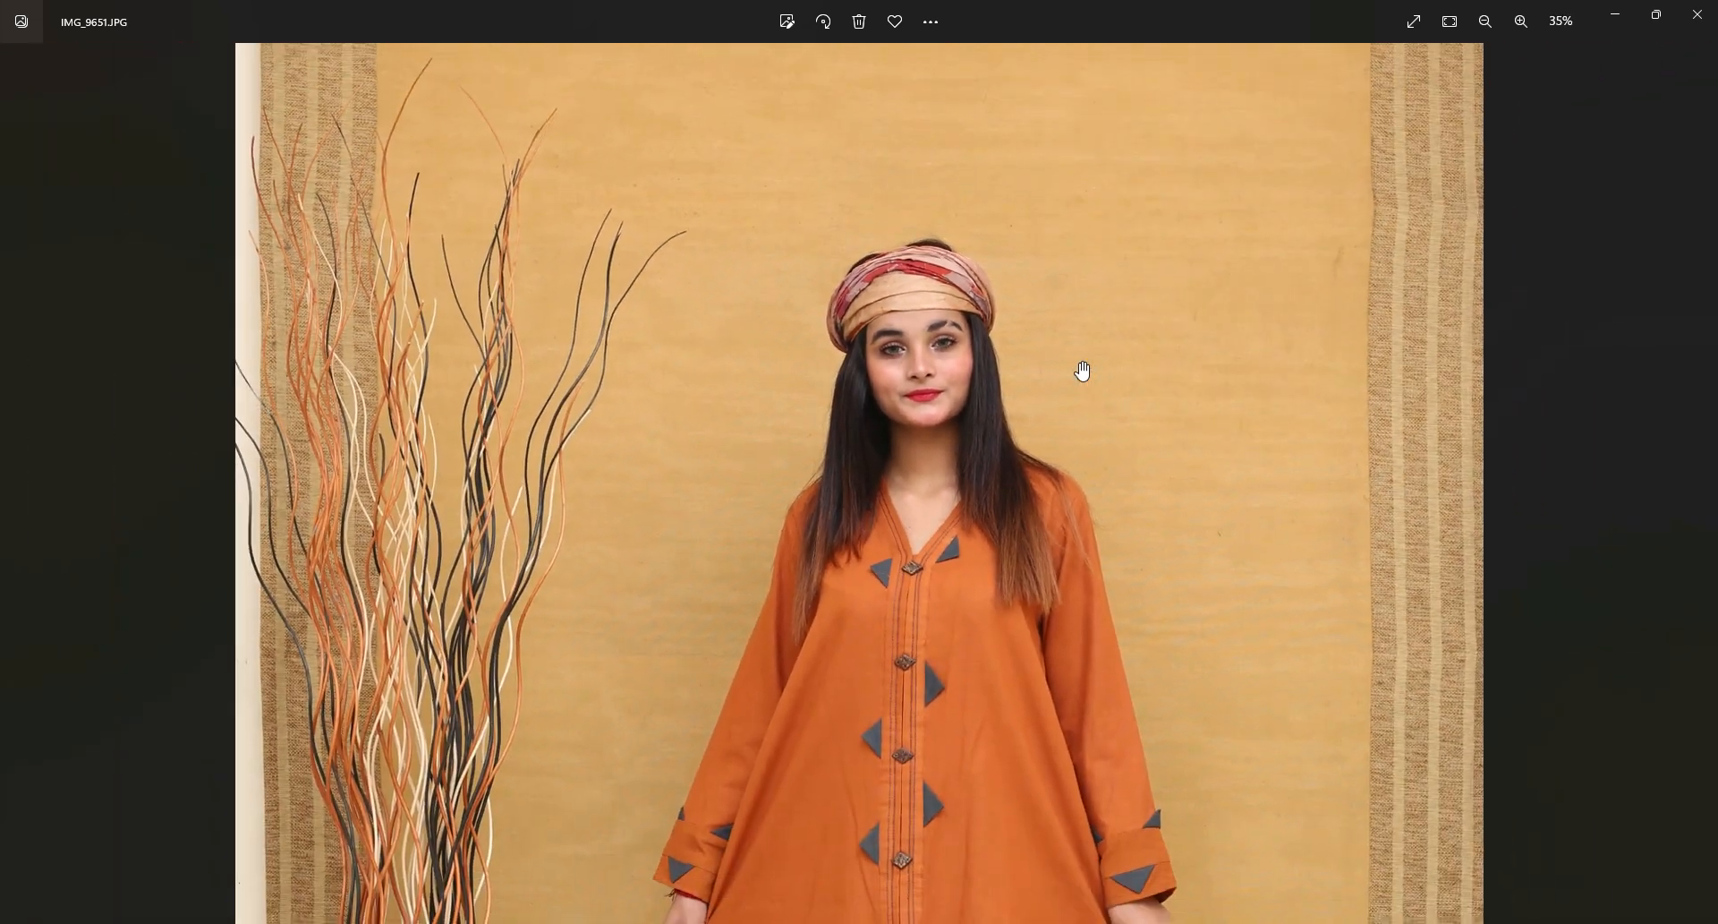
{"action": "scroll", "coordinate": [1082, 370], "scroll_direction": "down", "scroll_amount": 2}
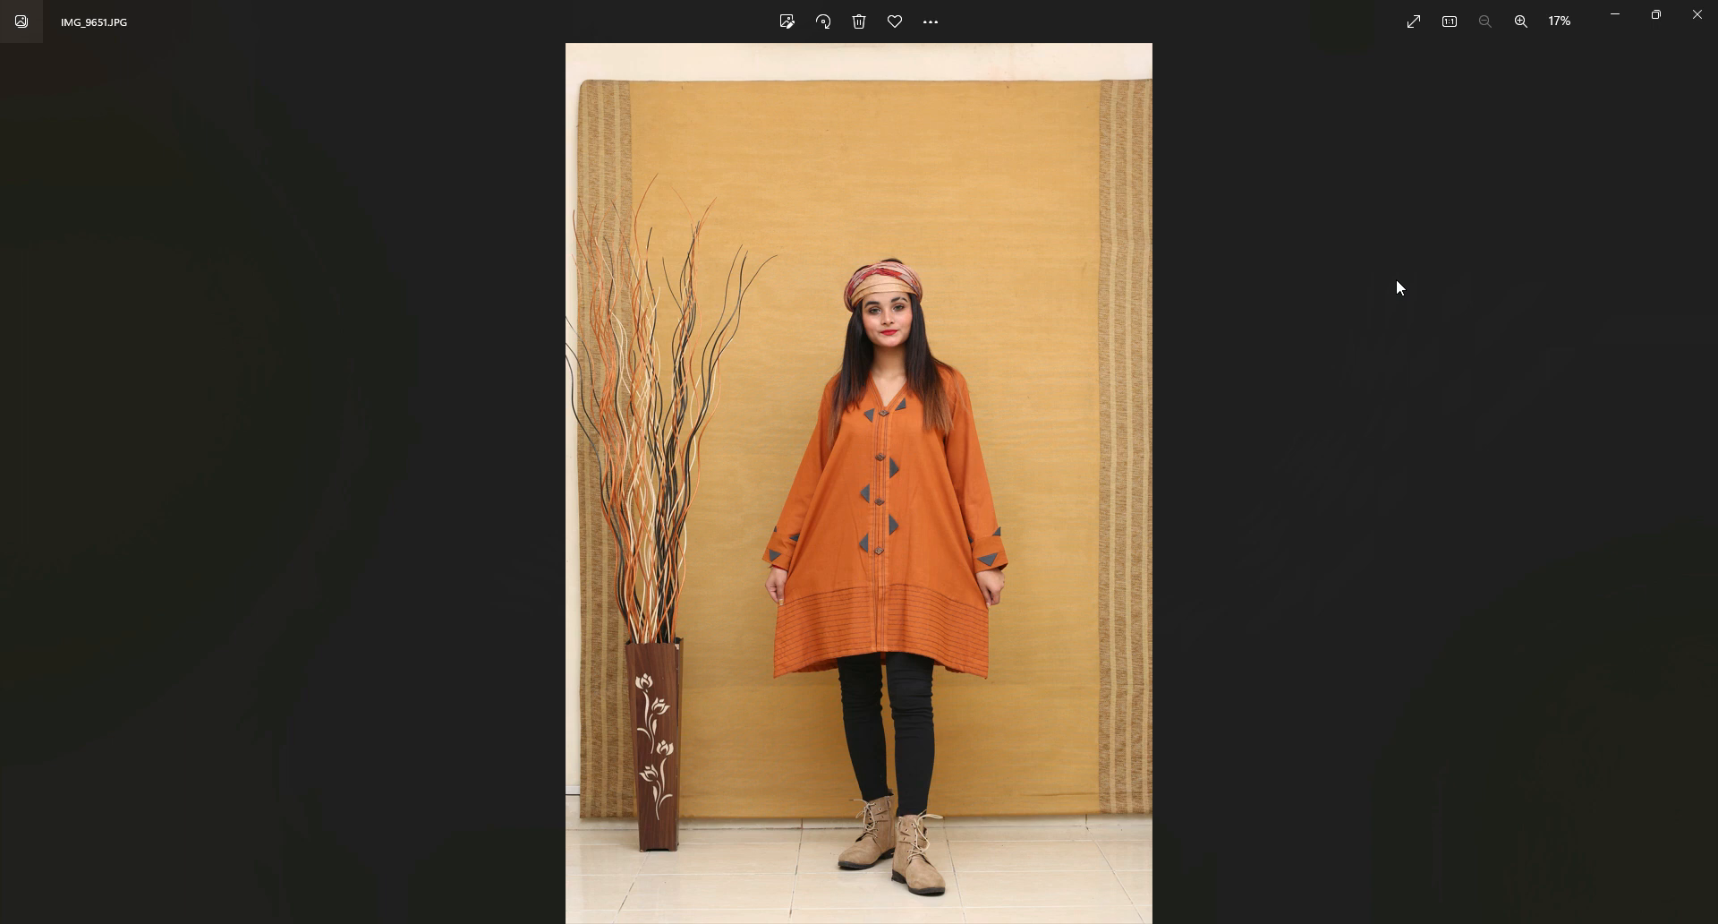
Close the photo viewer and open the desktop image IMG_9651 in Photoshop, with its window maximized
{"action": "left_click", "coordinate": [1698, 15]}
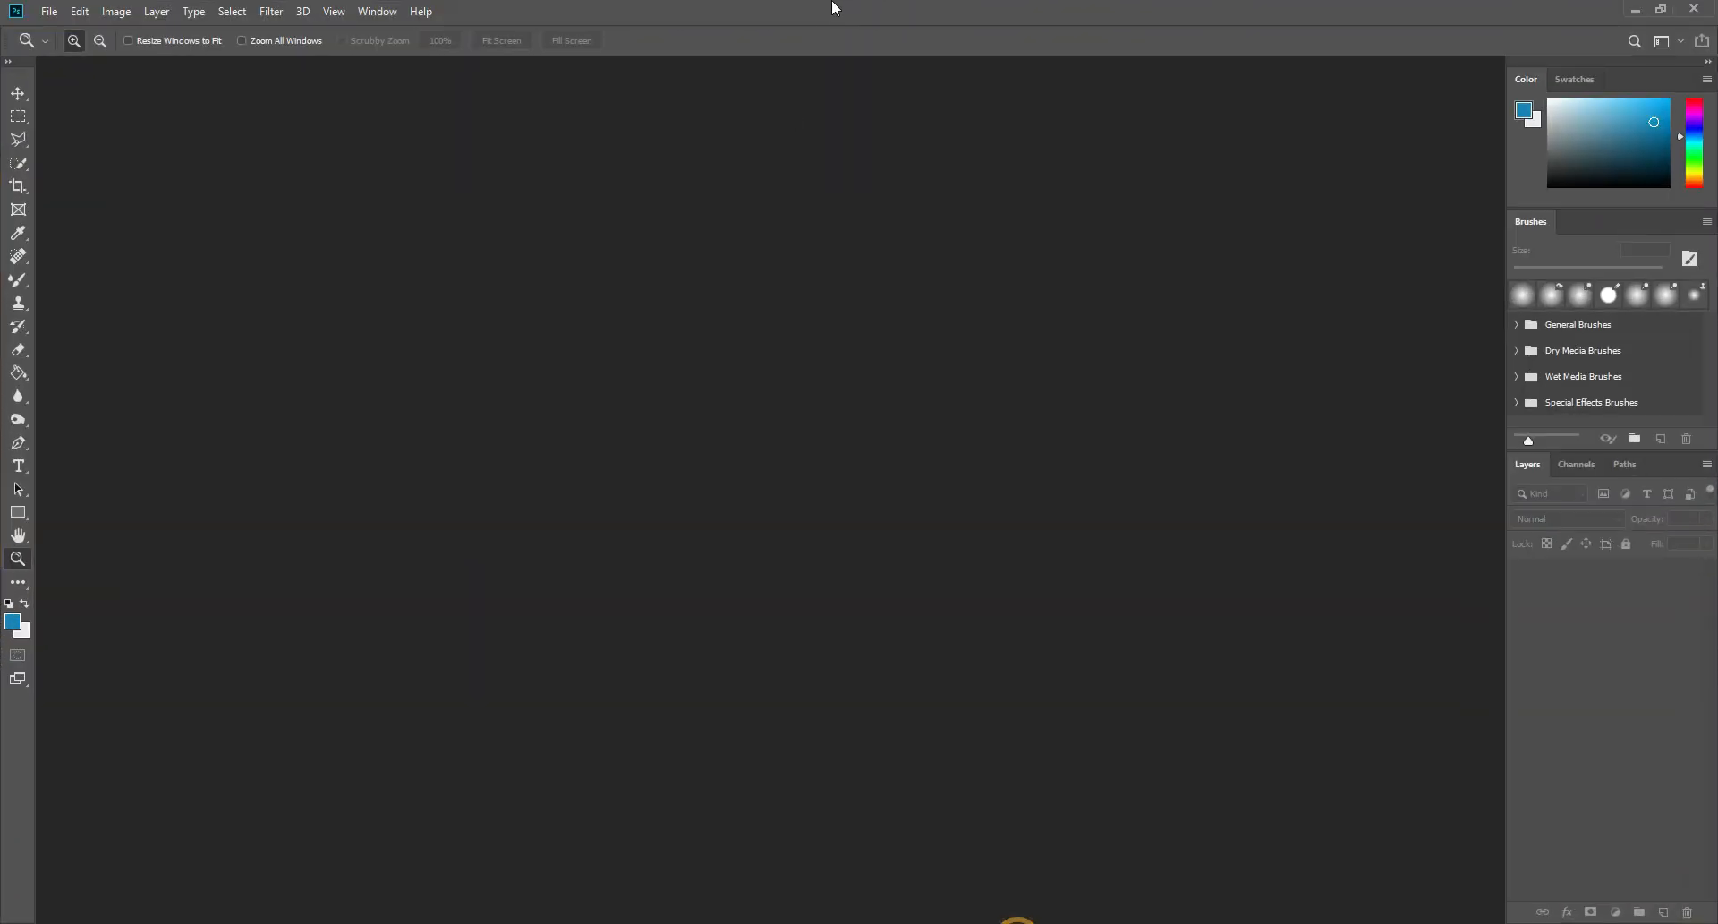
{"action": "left_click_drag", "start_coordinate": [832, 3], "coordinate": [840, 57]}
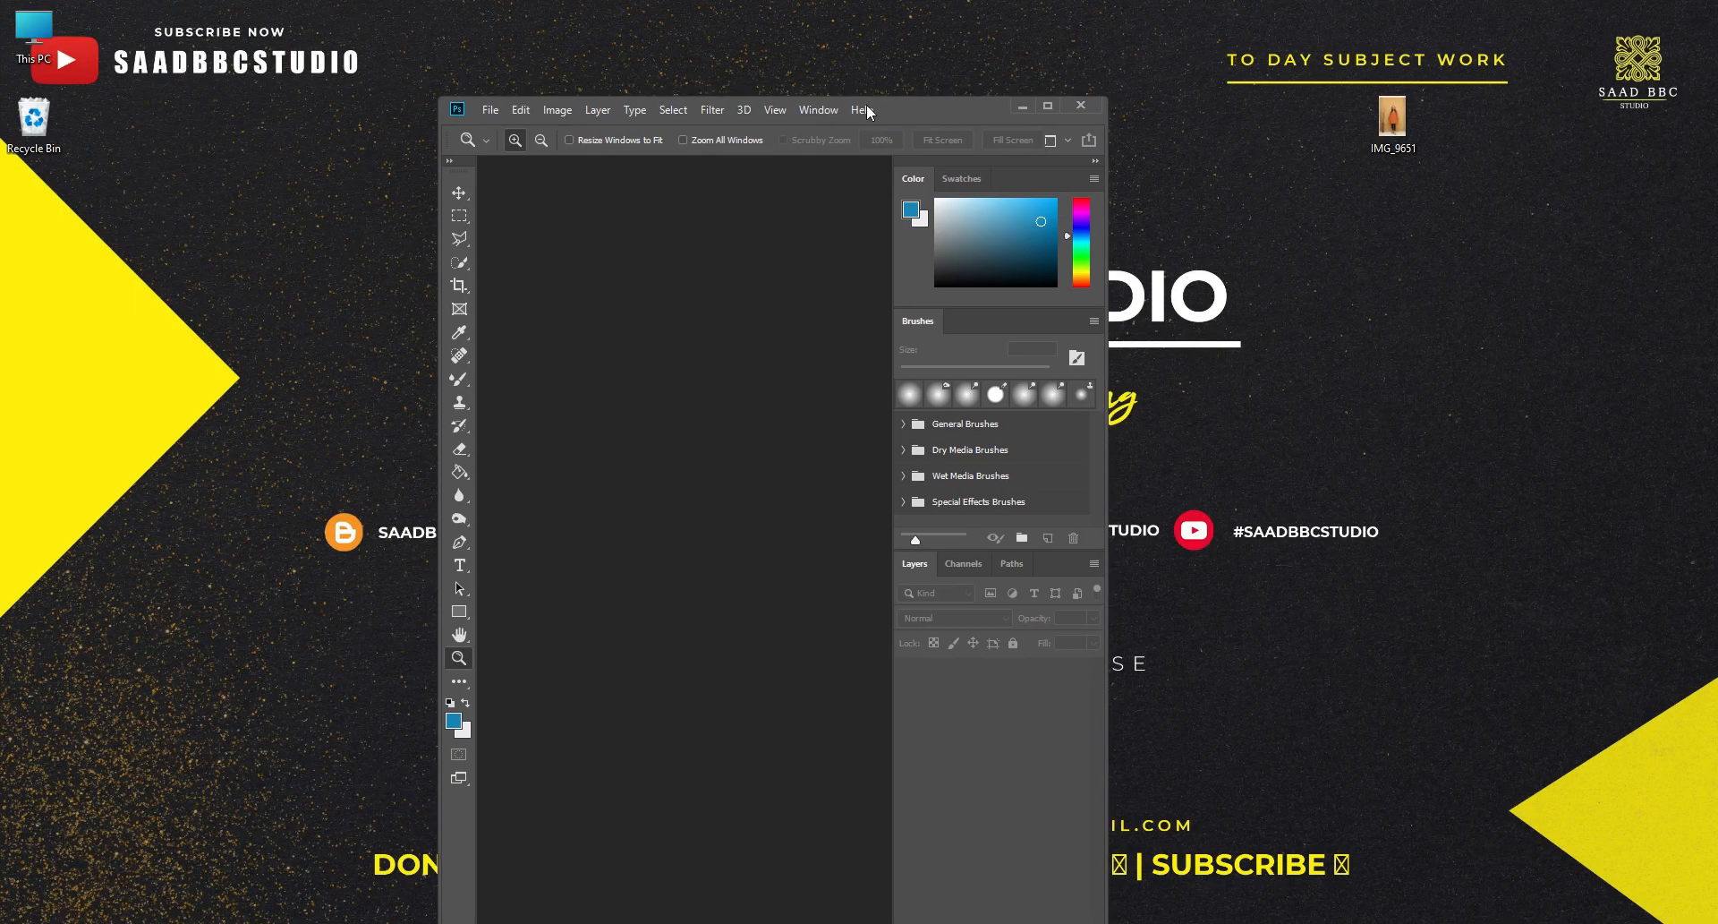
{"action": "left_click_drag", "start_coordinate": [1392, 117], "coordinate": [712, 375]}
{"action": "double_click", "coordinate": [966, 105]}
Duplicate the Background layer of the portrait
{"action": "left_click", "coordinate": [792, 418]}
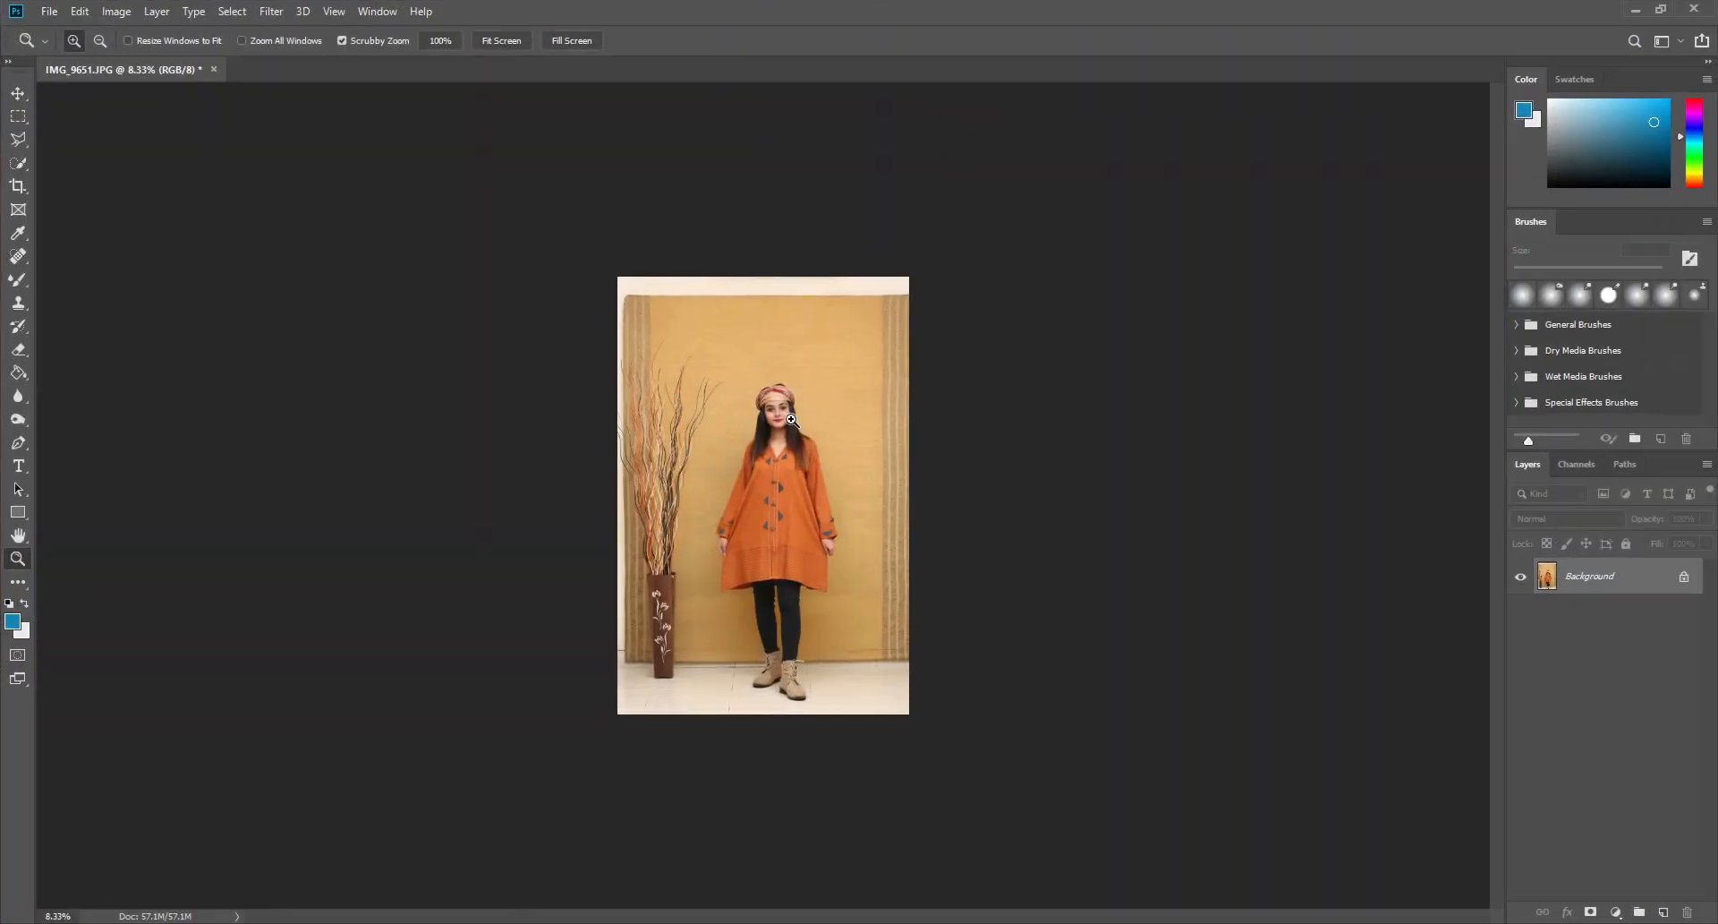
{"action": "left_click", "coordinate": [756, 410]}
{"action": "left_click", "coordinate": [784, 363]}
{"action": "left_click", "coordinate": [816, 306]}
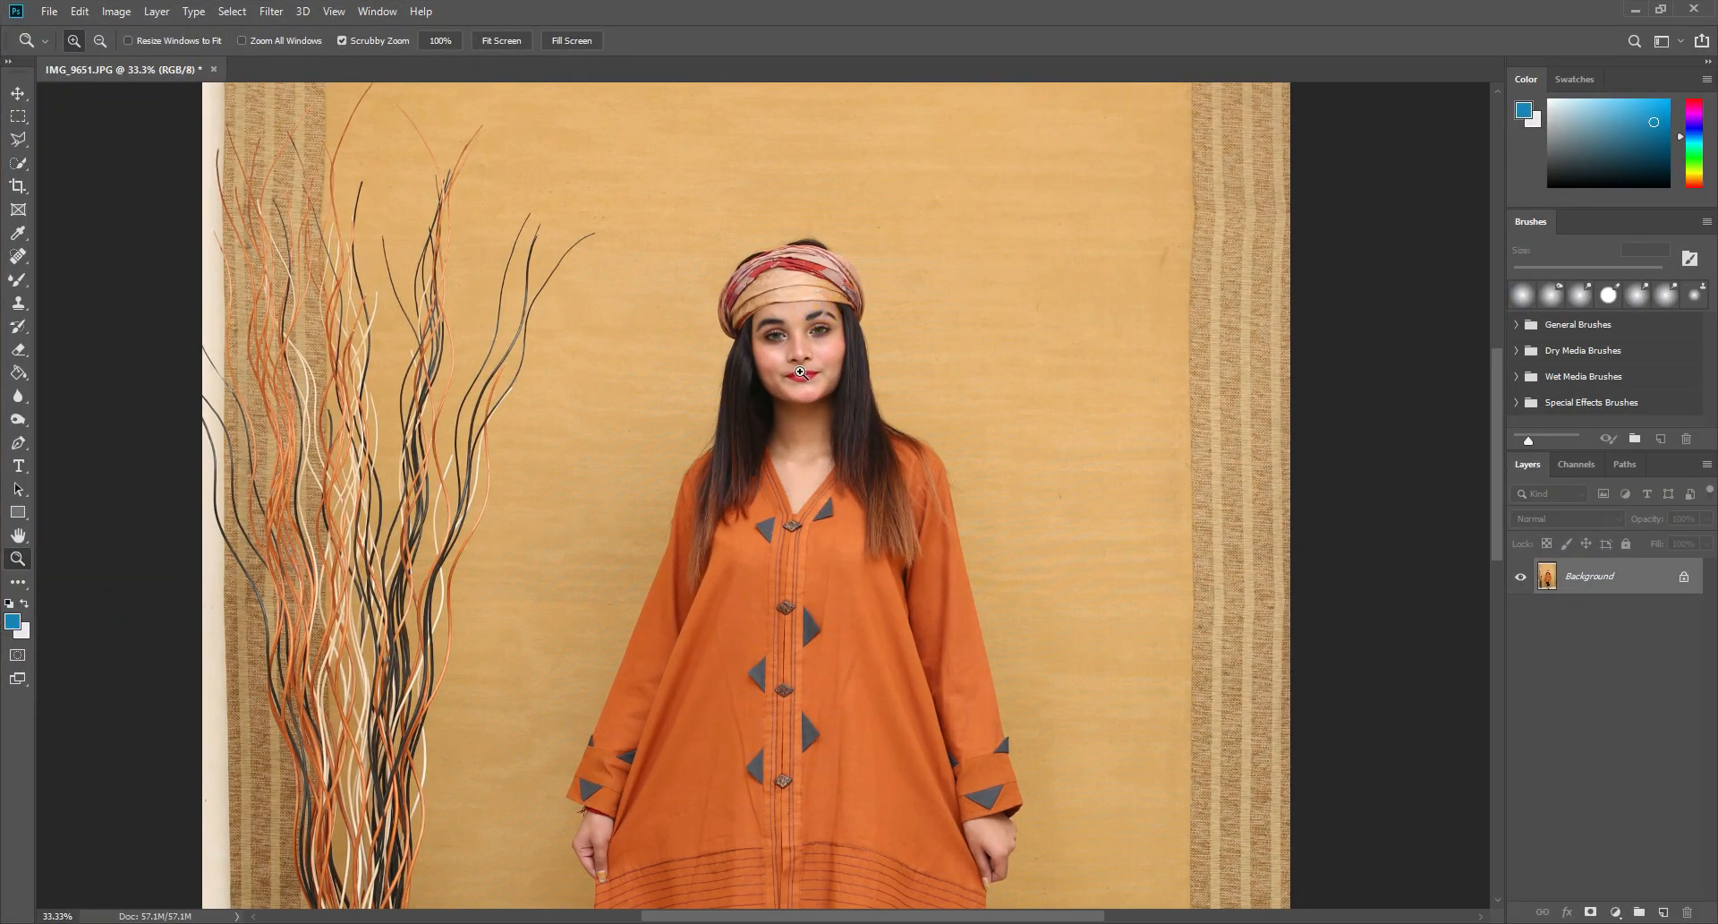
{"action": "left_click", "coordinate": [799, 340]}
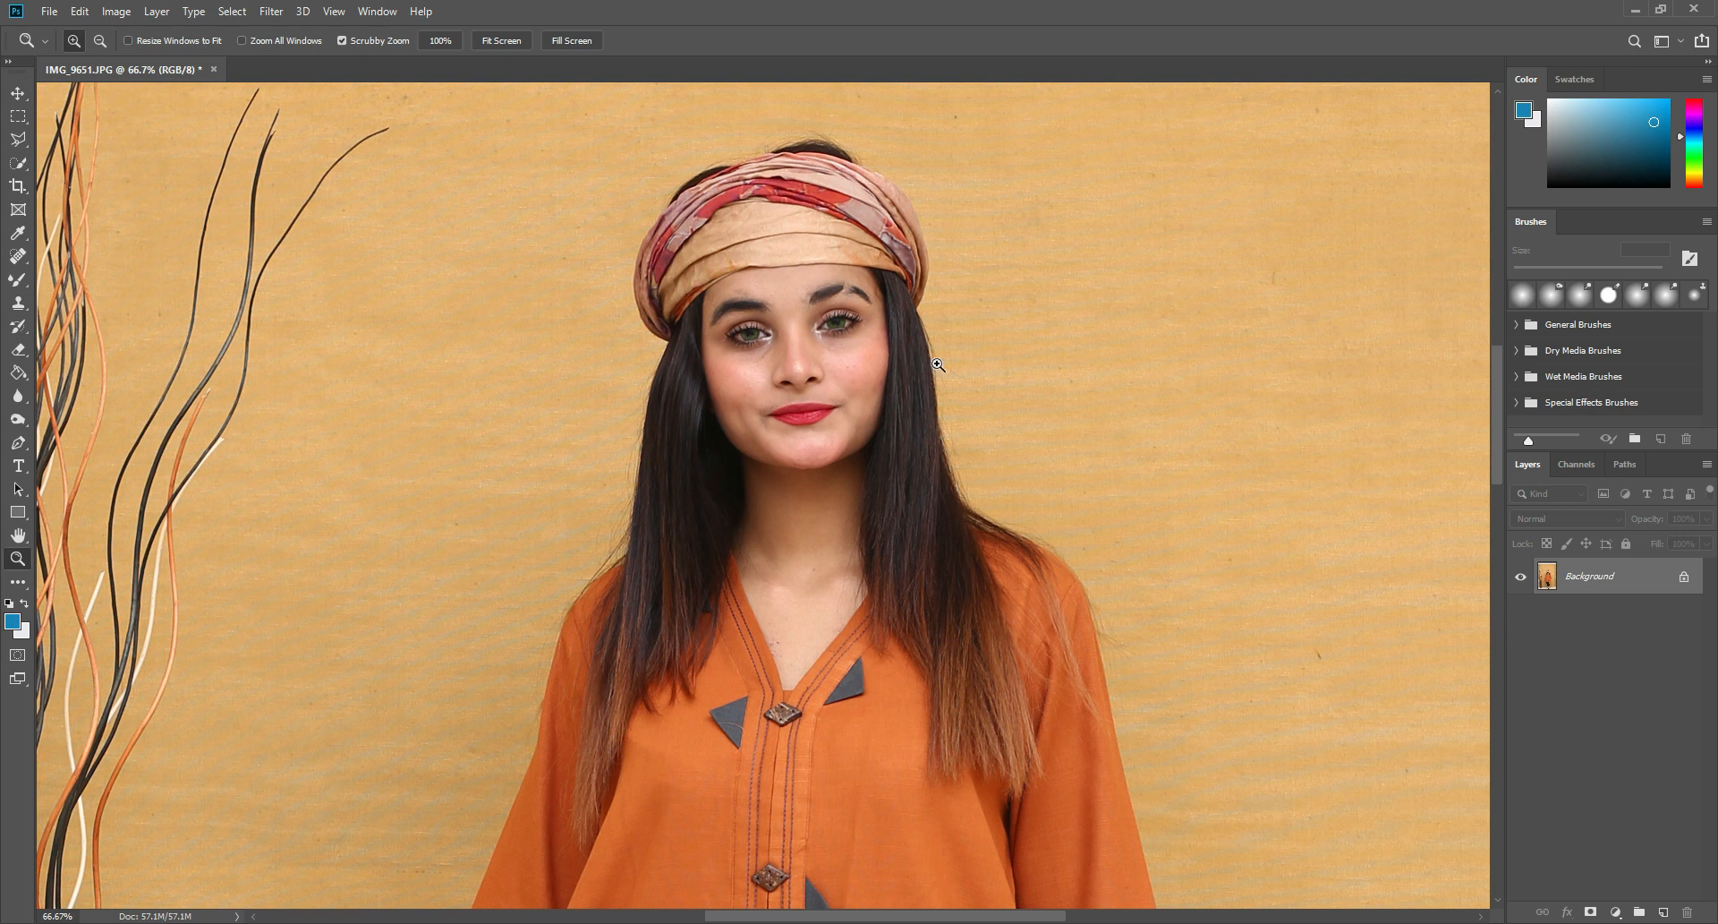
{"action": "left_click_drag", "start_coordinate": [1639, 595], "coordinate": [1663, 911]}
Examine the skin, eyebrow and eyelash detail around the woman's eyes at high magnification
{"action": "left_click_drag", "start_coordinate": [803, 329], "coordinate": [752, 472]}
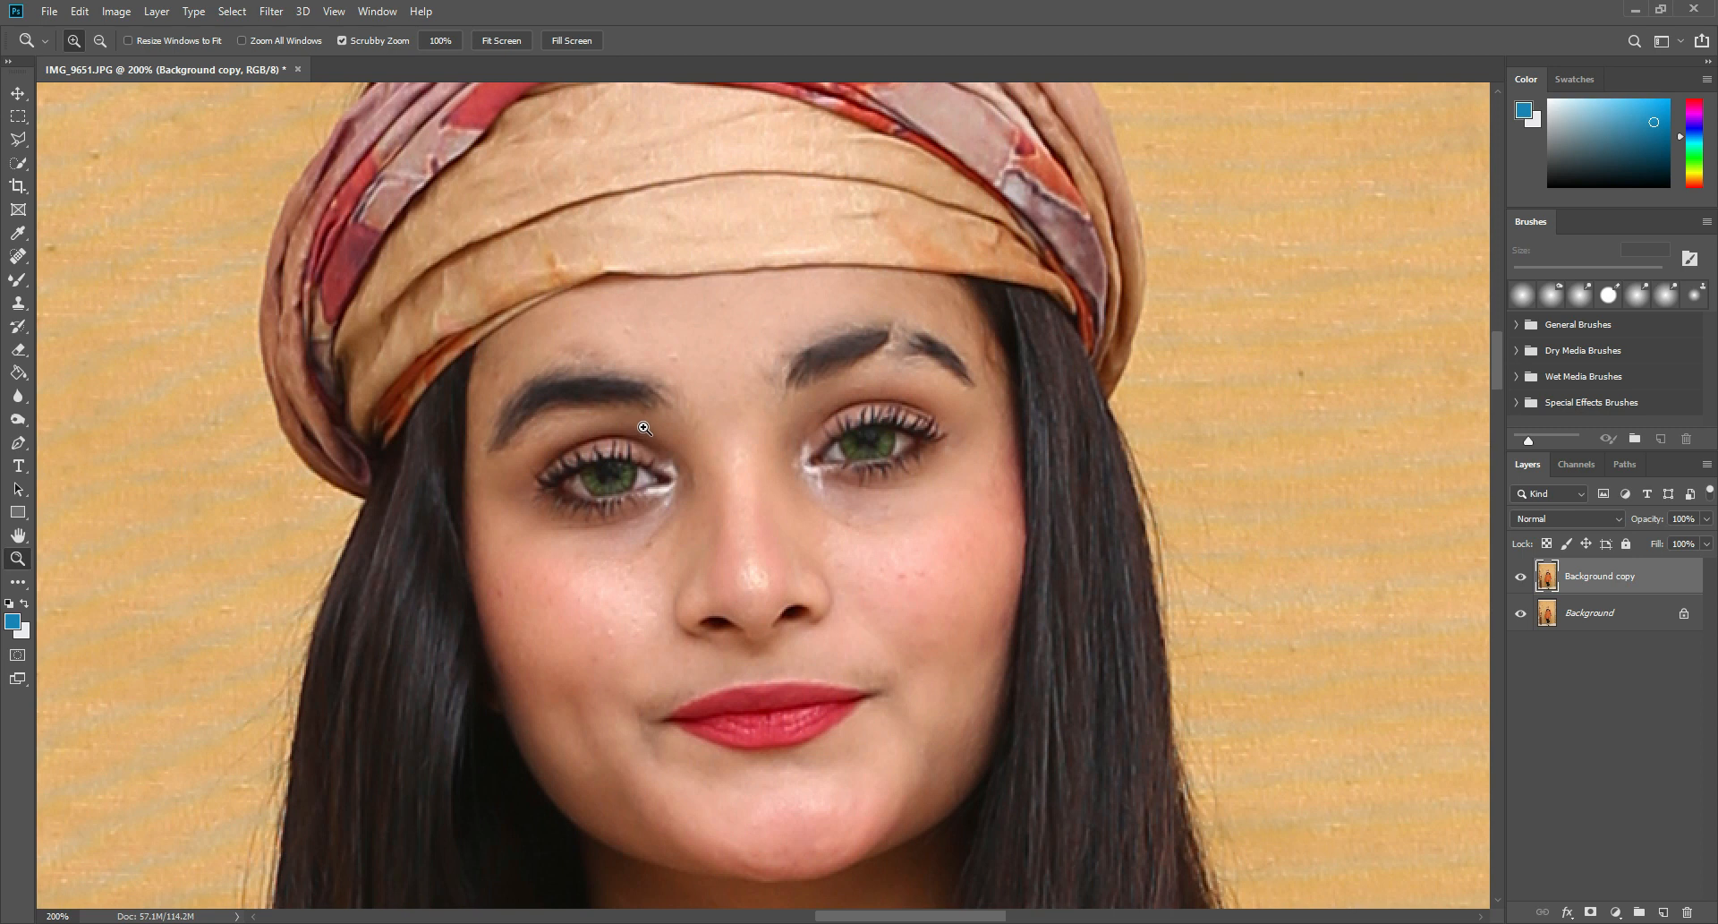
{"action": "left_click", "coordinate": [731, 348]}
{"action": "scroll", "coordinate": [775, 404], "scroll_direction": "down", "scroll_amount": 1}
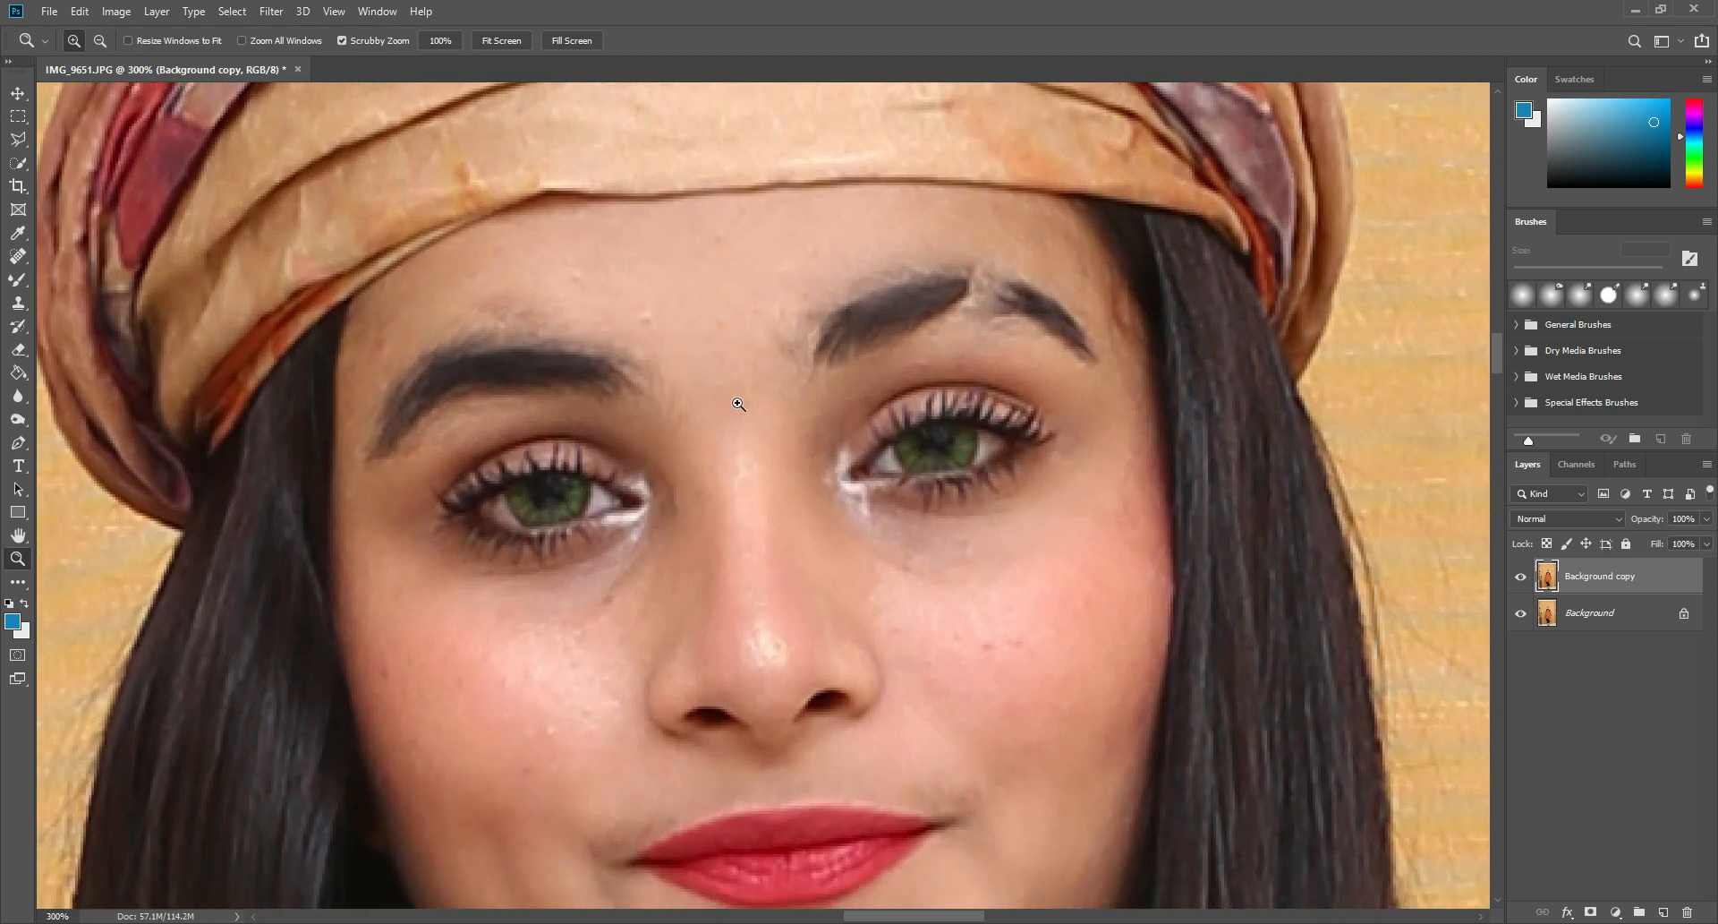
{"action": "left_click", "coordinate": [735, 401]}
{"action": "left_click", "coordinate": [677, 437]}
{"action": "scroll", "coordinate": [651, 412], "scroll_direction": "down", "scroll_amount": 2}
{"action": "left_click", "coordinate": [638, 394]}
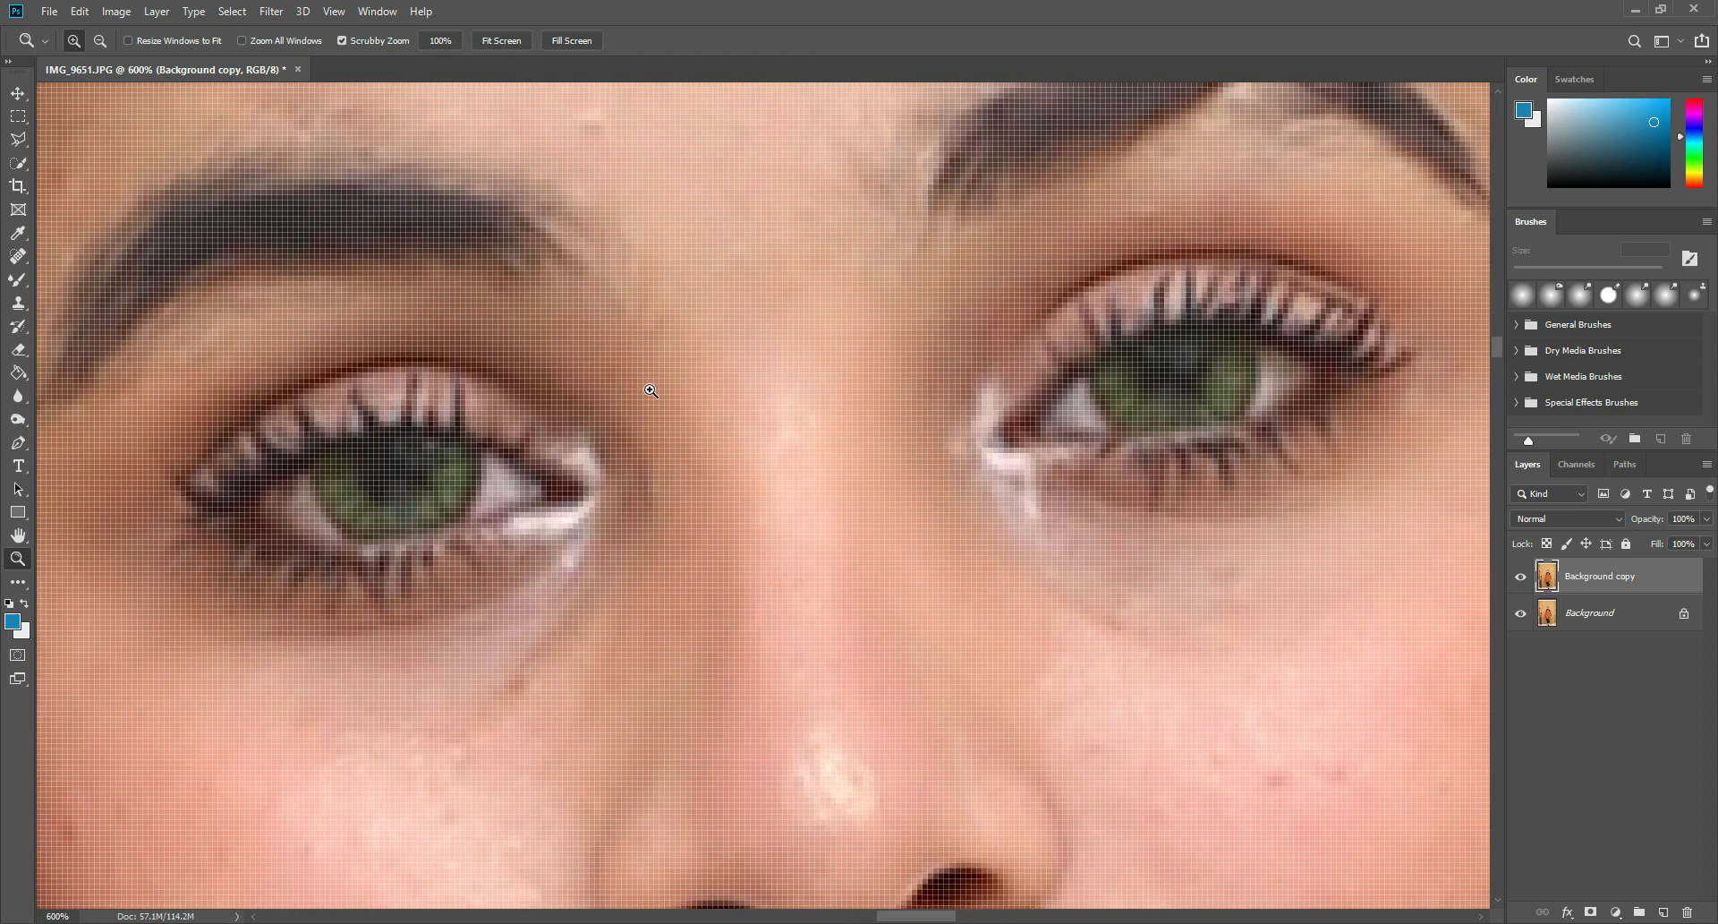
{"action": "left_click", "coordinate": [647, 391]}
{"action": "right_click", "coordinate": [720, 345]}
{"action": "left_click", "coordinate": [785, 442]}
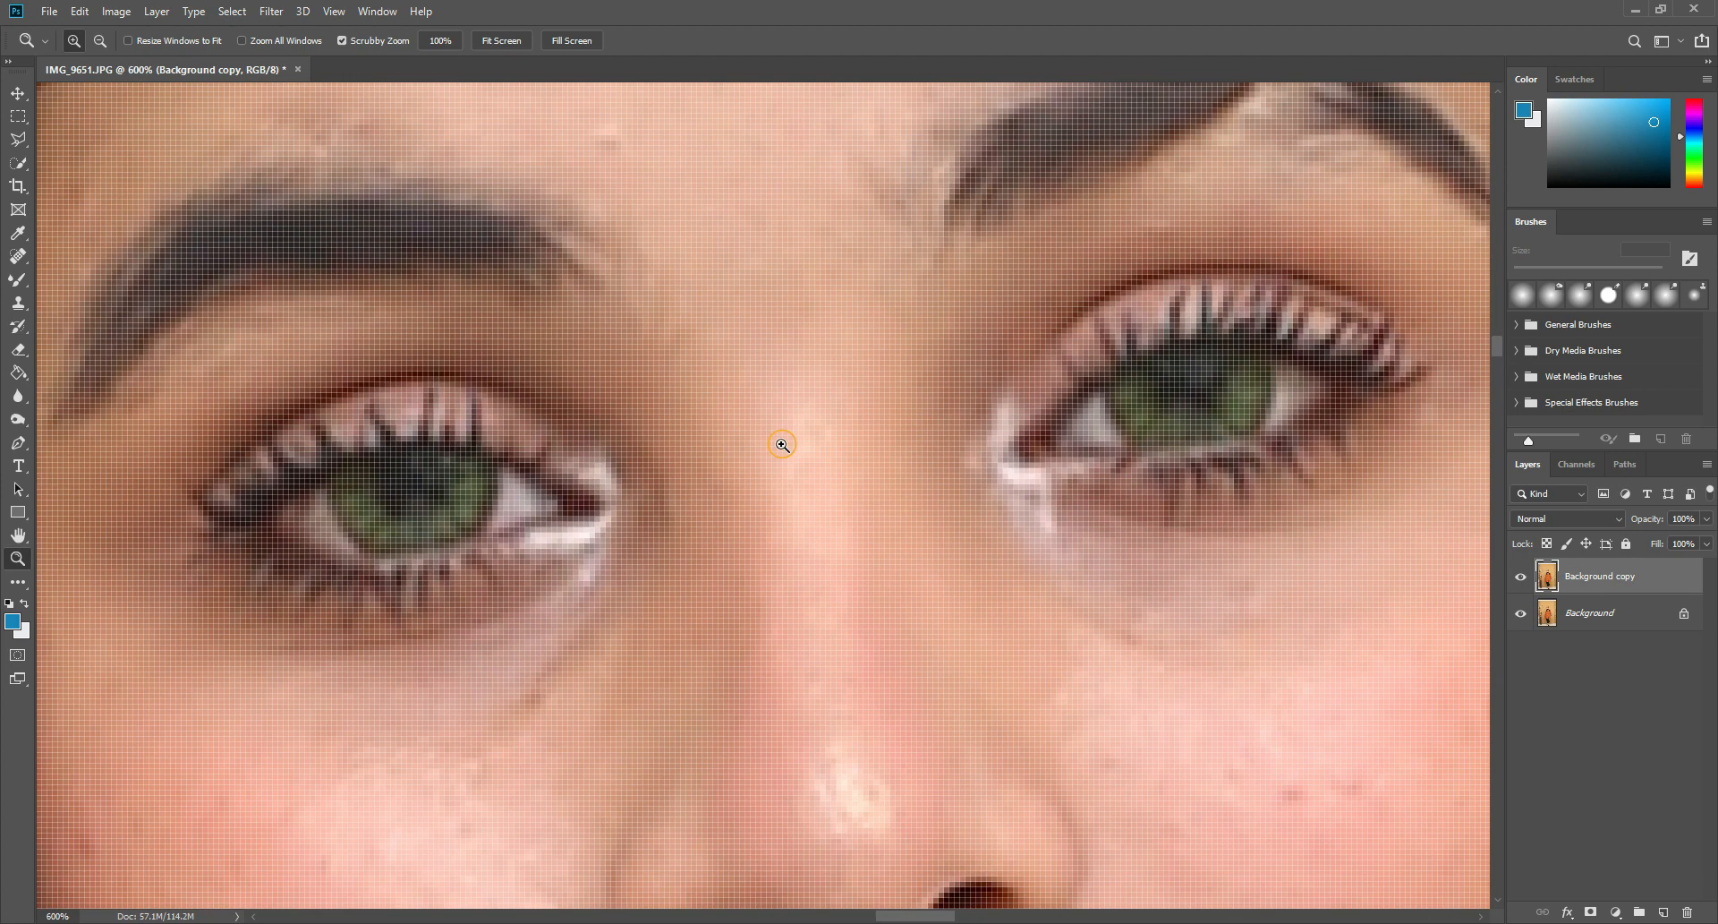
{"action": "right_click", "coordinate": [816, 365]}
{"action": "left_click", "coordinate": [861, 466]}
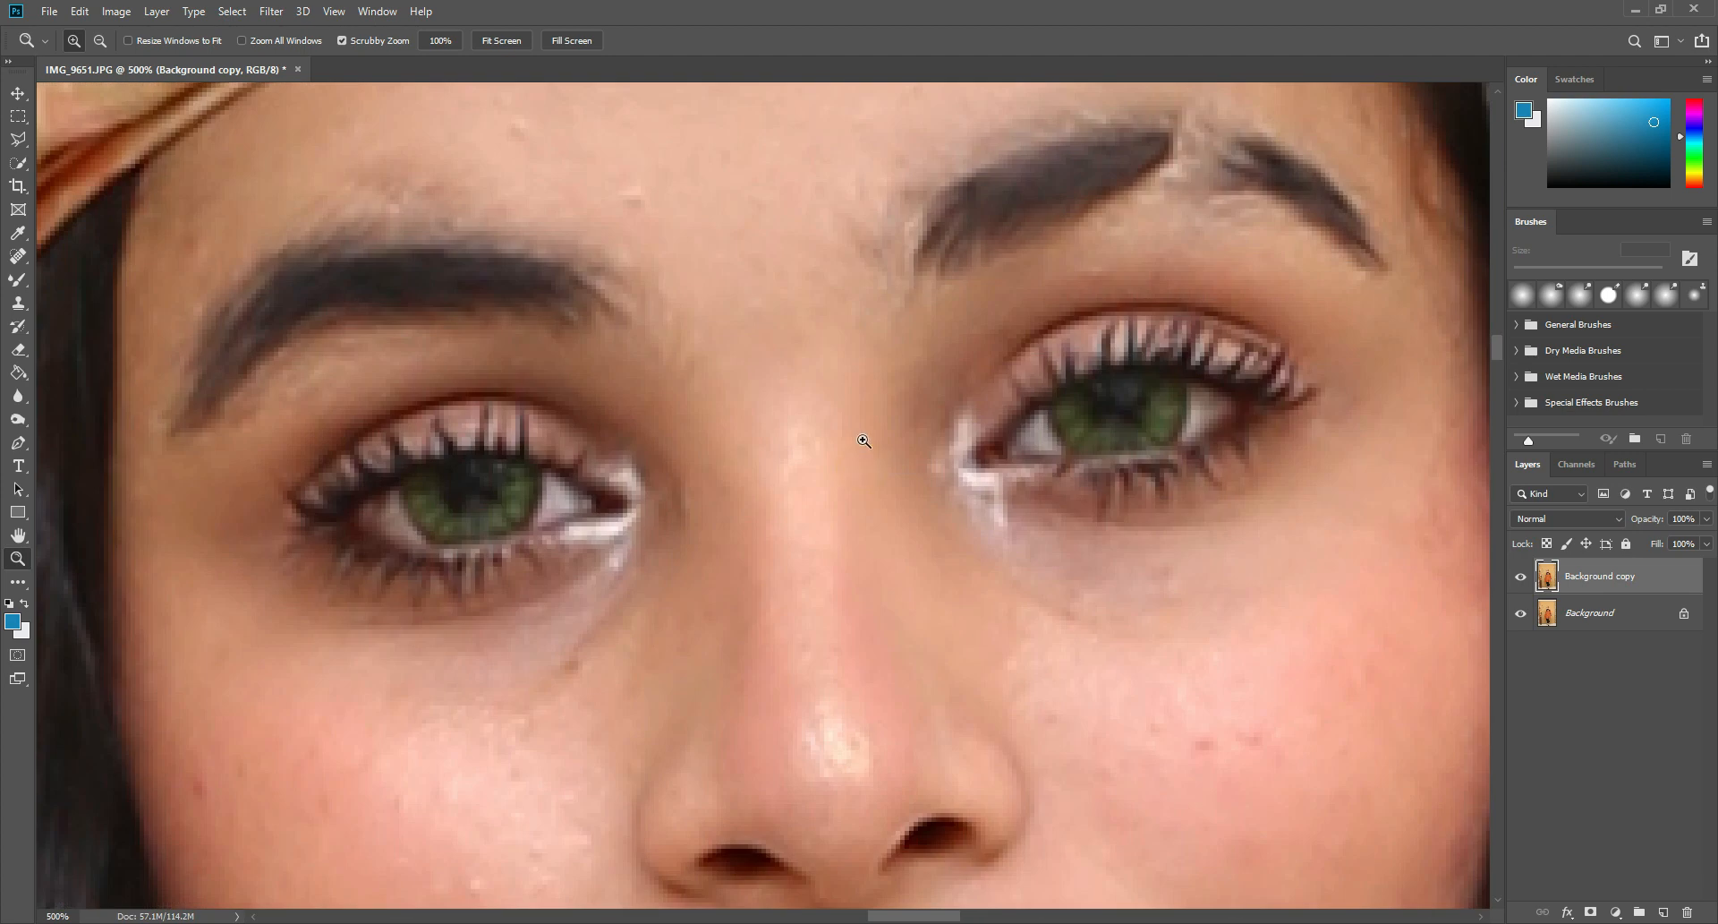
Duplicate the Background copy layer and apply a High Pass filter with a radius of 1.0 pixels to the duplicate
{"action": "left_click_drag", "start_coordinate": [1624, 582], "coordinate": [1668, 911]}
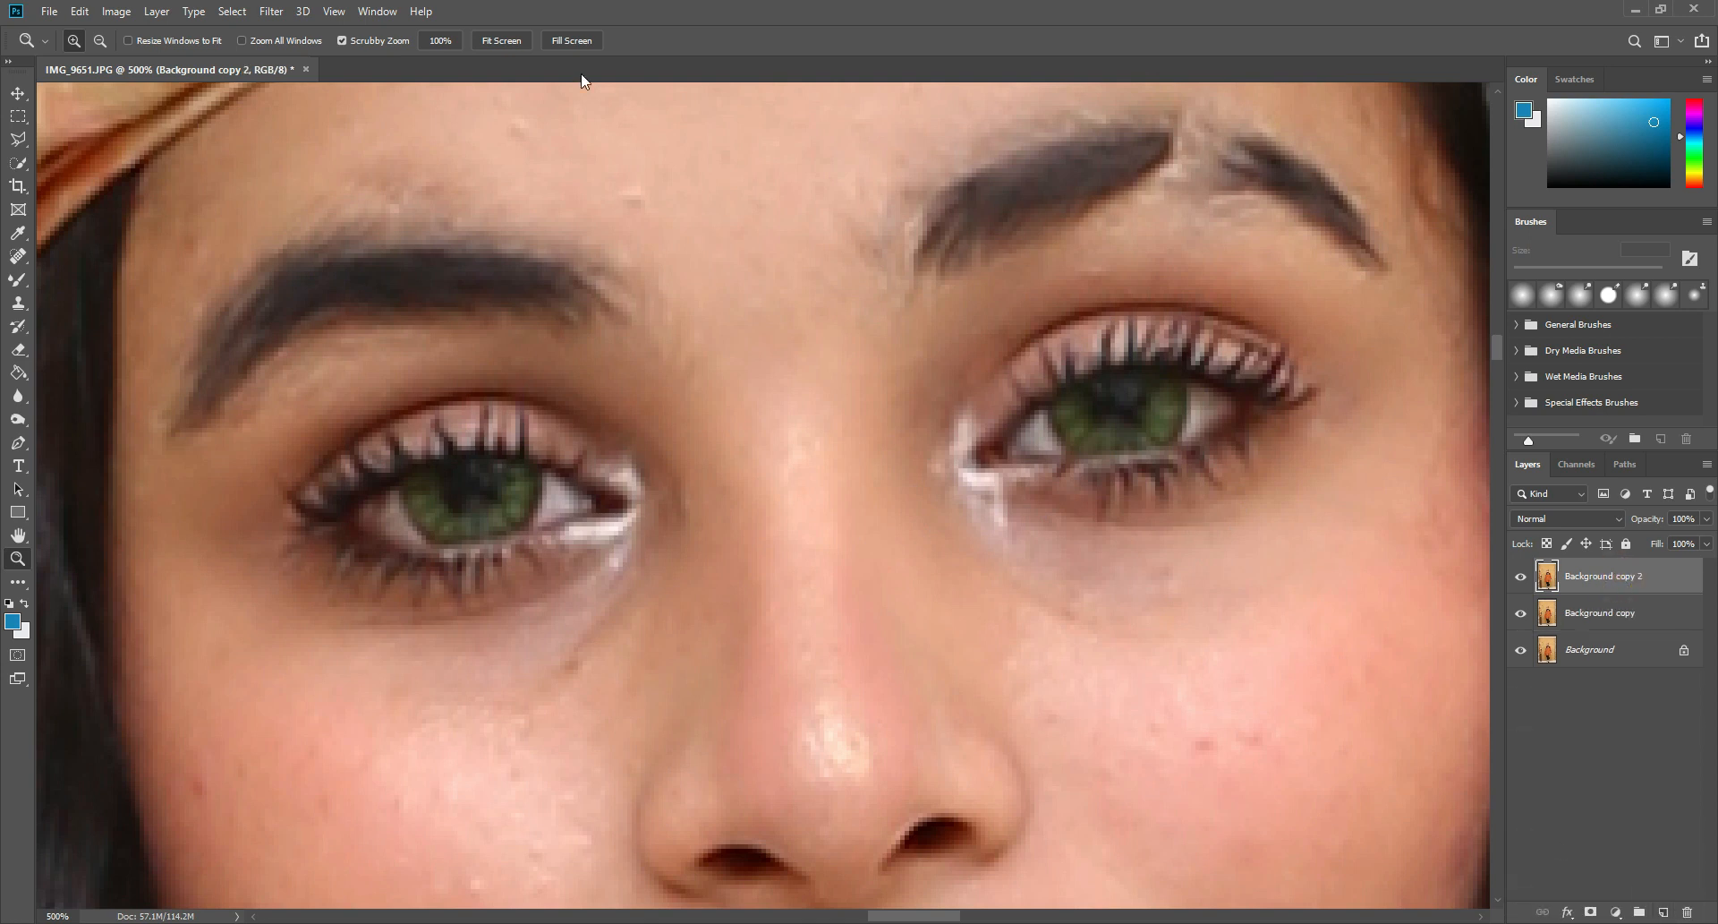
{"action": "left_click", "coordinate": [271, 10]}
{"action": "mouse_move", "coordinate": [327, 374]}
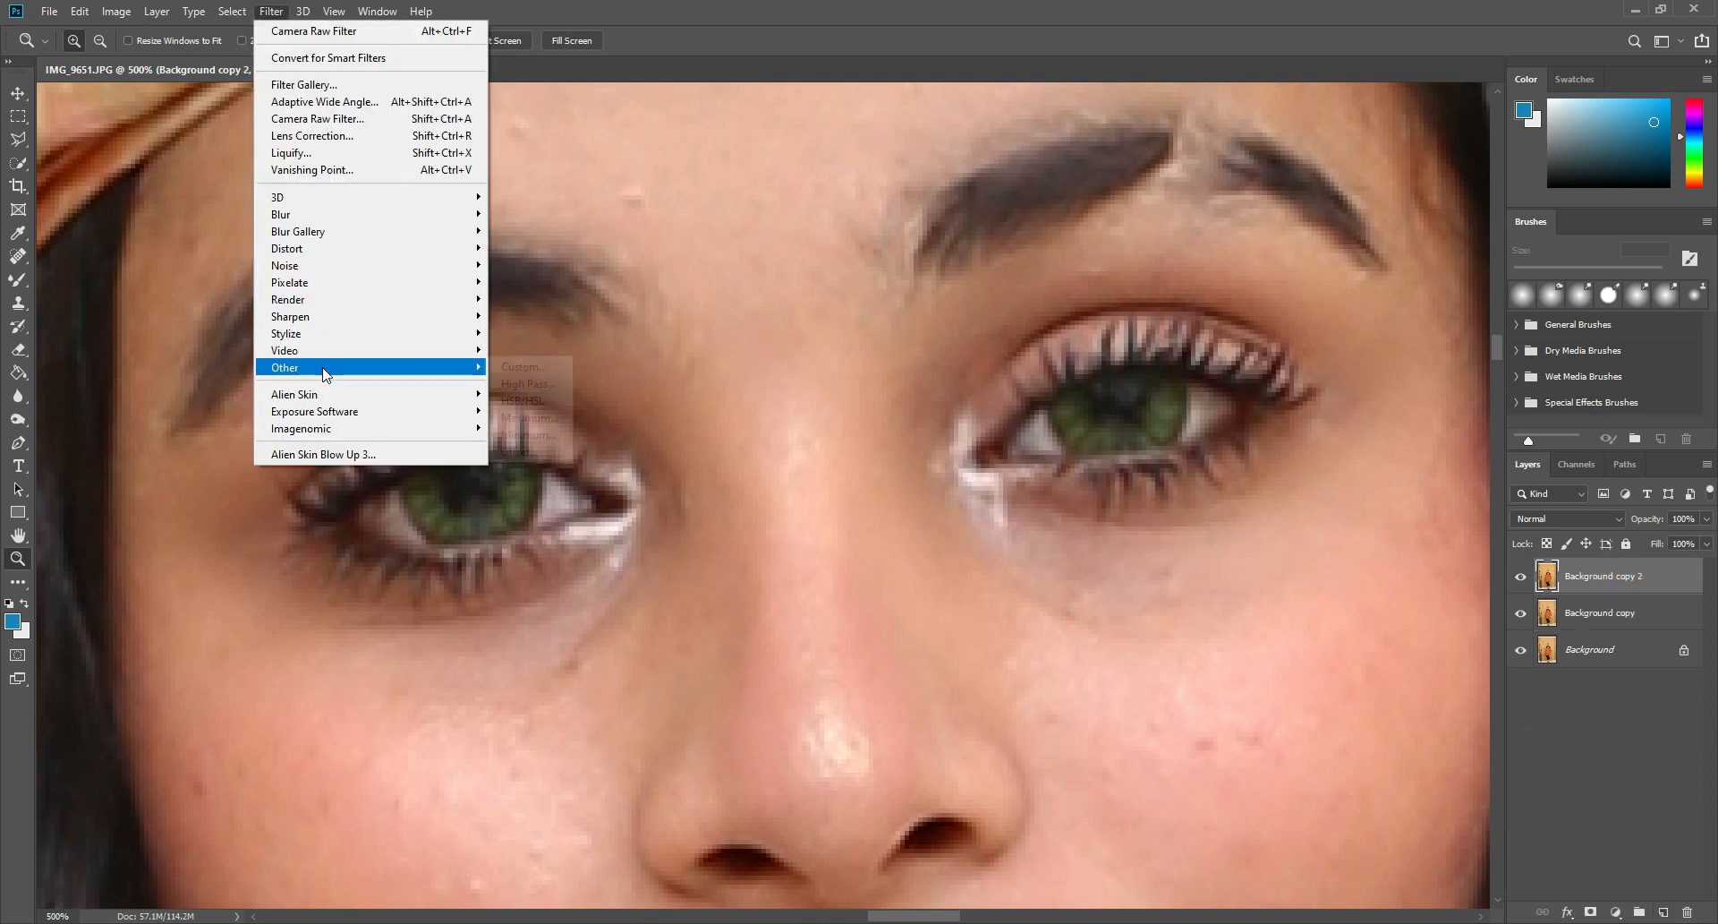
{"action": "left_click", "coordinate": [537, 382]}
{"action": "left_click_drag", "start_coordinate": [750, 467], "coordinate": [734, 464]}
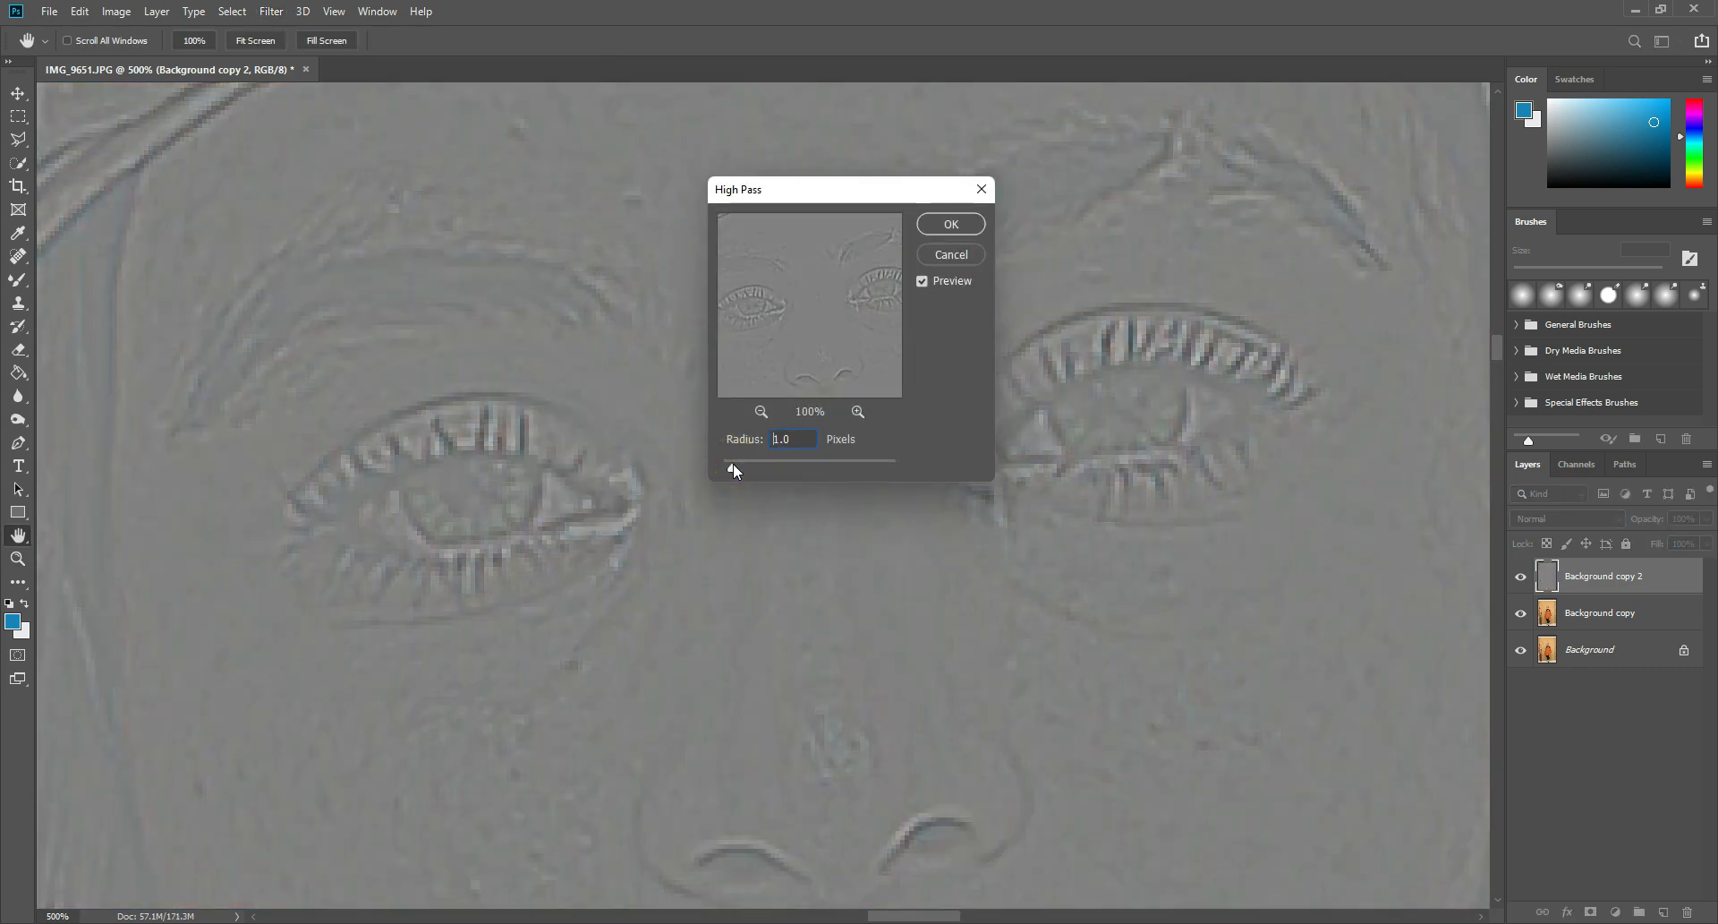
{"action": "left_click", "coordinate": [939, 225]}
{"action": "key", "text": "z"}
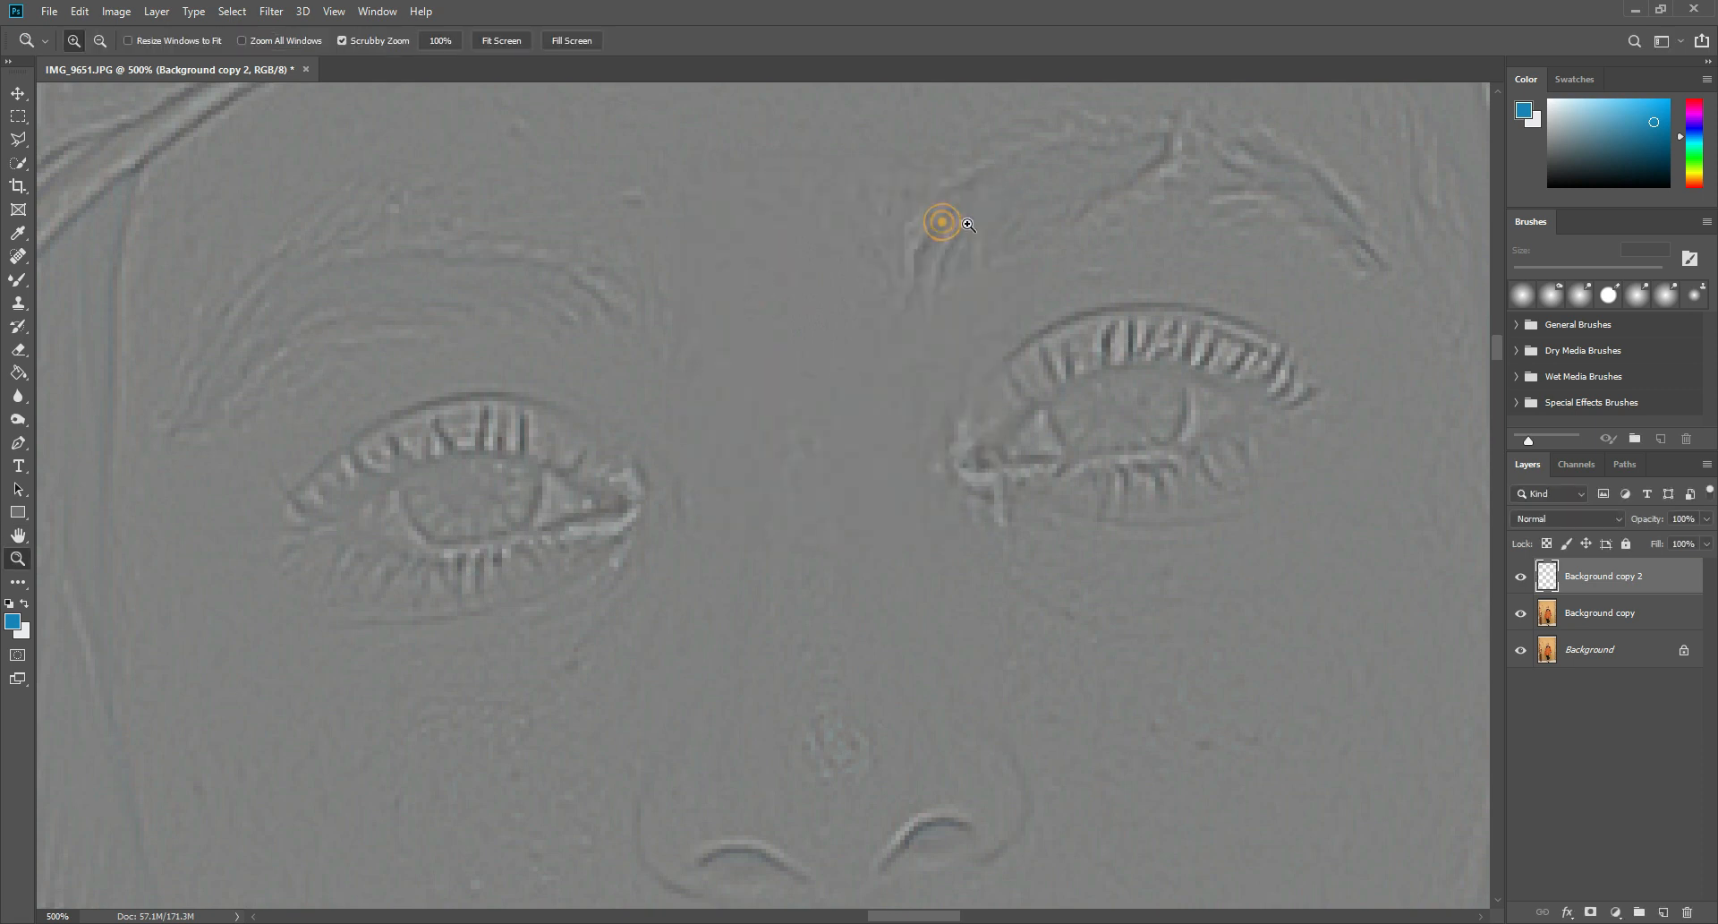
Set the High Pass layer's blend mode to Linear Light
{"action": "left_click", "coordinate": [1587, 520]}
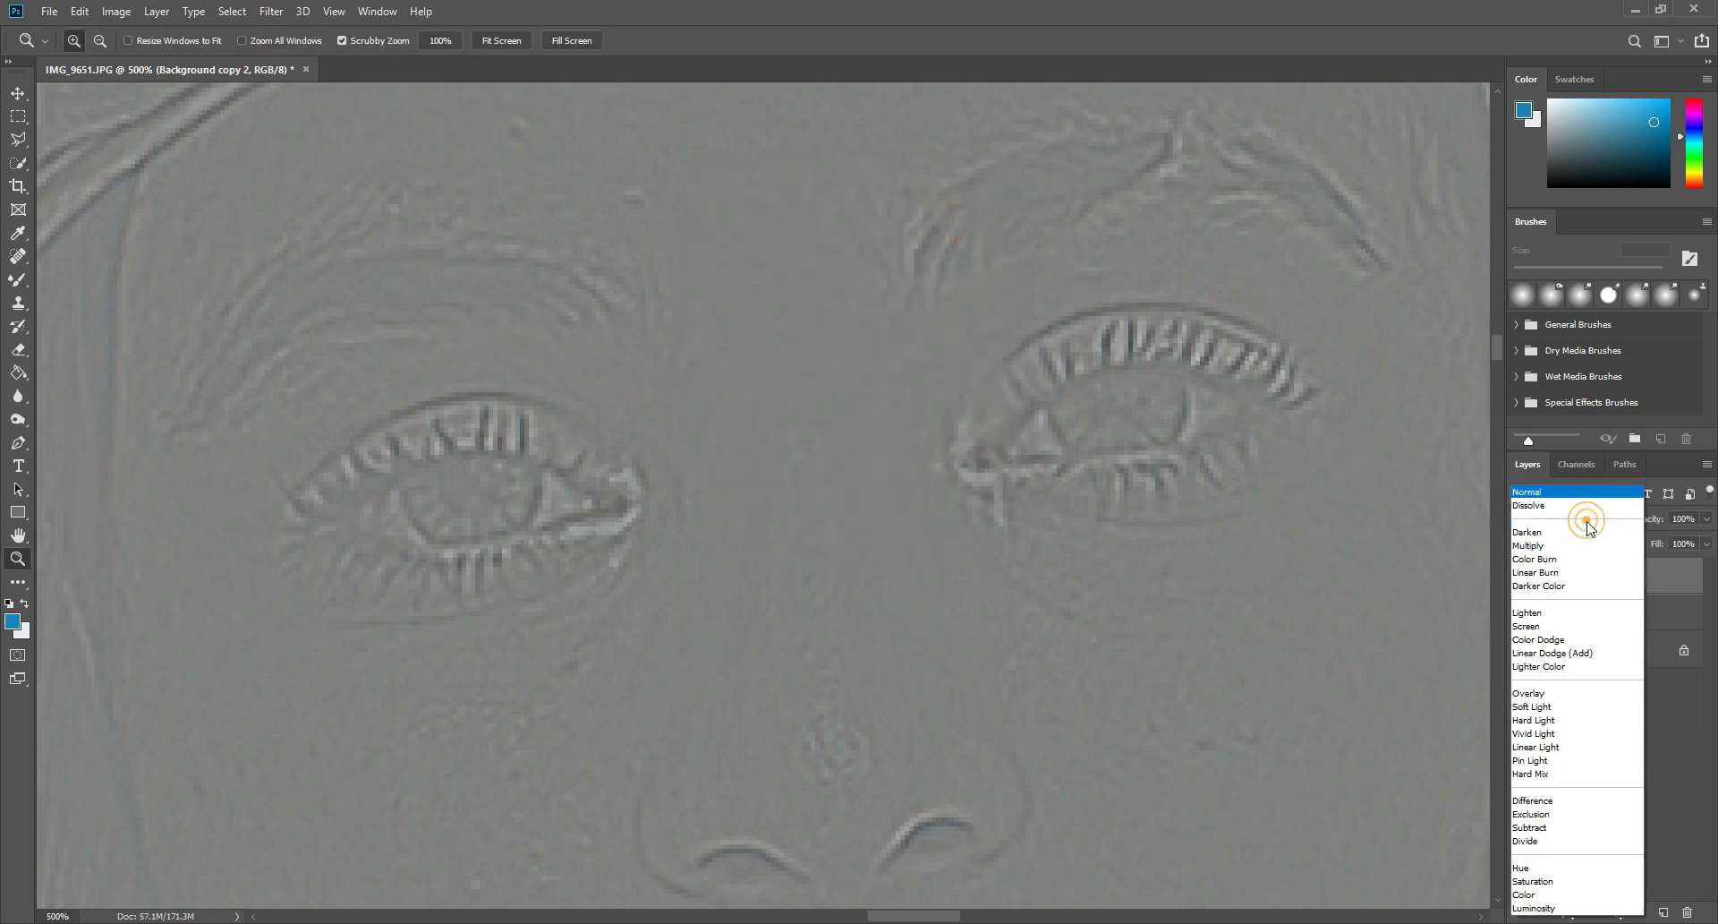
{"action": "left_click", "coordinate": [1551, 748]}
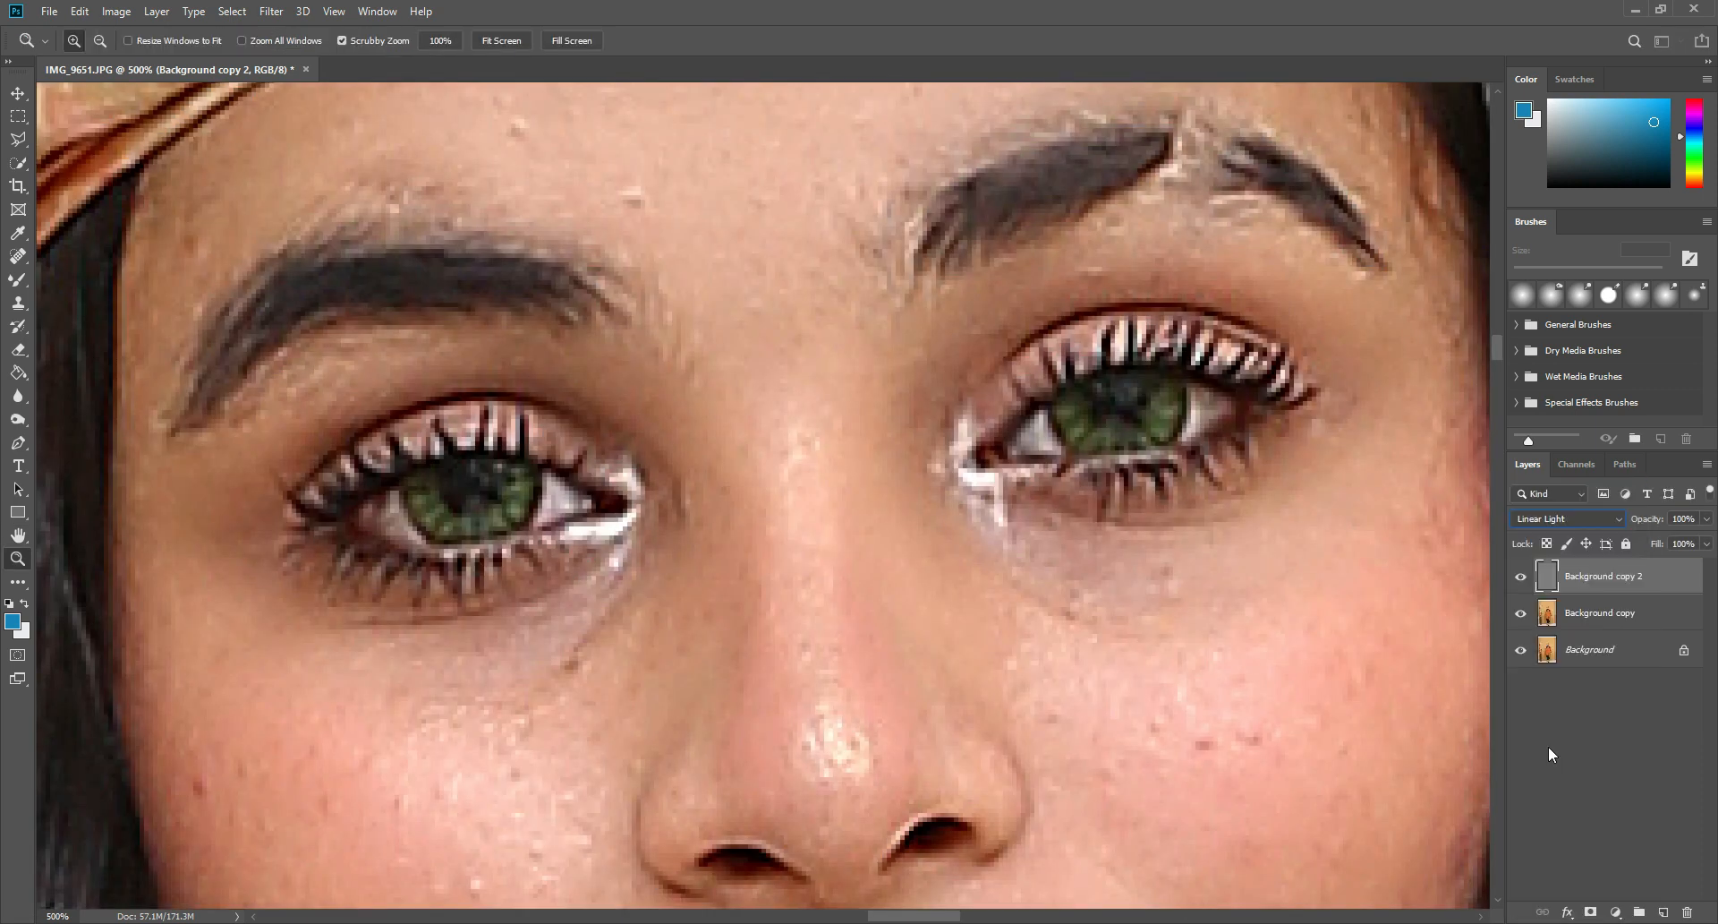
Examine the sharpening on the face at several magnifications, from the eyes out to the whole head
{"action": "right_click", "coordinate": [1124, 497]}
{"action": "left_click", "coordinate": [1189, 592]}
{"action": "right_click", "coordinate": [1176, 445]}
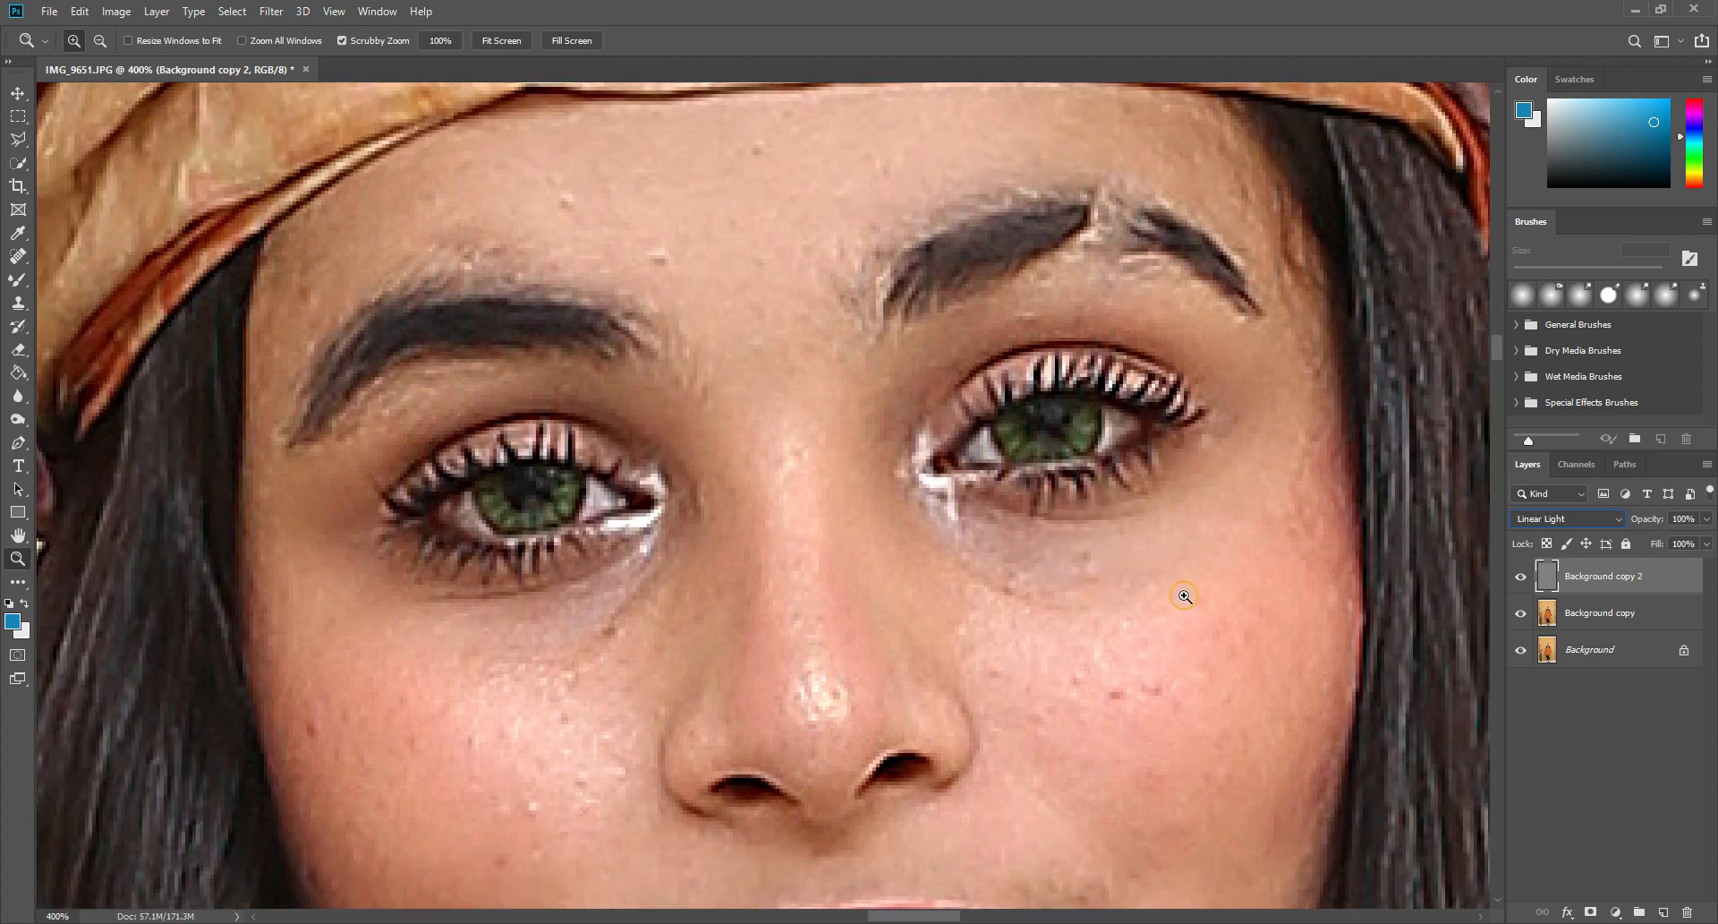
{"action": "left_click", "coordinate": [1221, 545]}
{"action": "right_click", "coordinate": [1109, 459]}
{"action": "left_click", "coordinate": [1178, 557]}
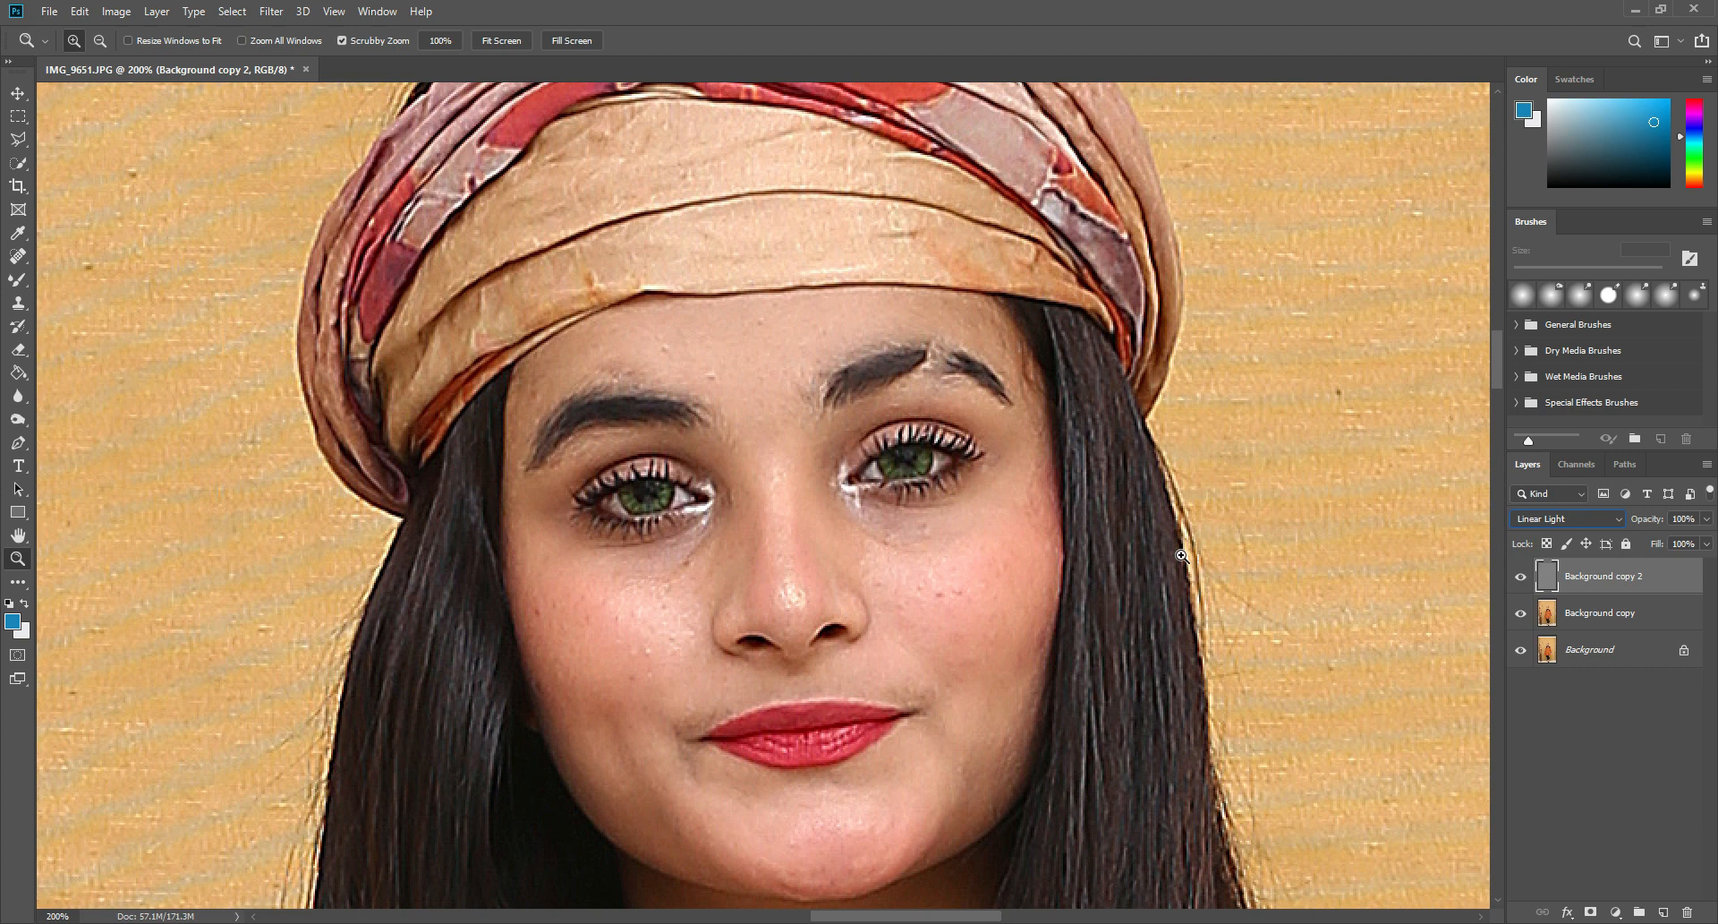
{"action": "right_click", "coordinate": [1106, 497]}
{"action": "left_click", "coordinate": [1164, 596]}
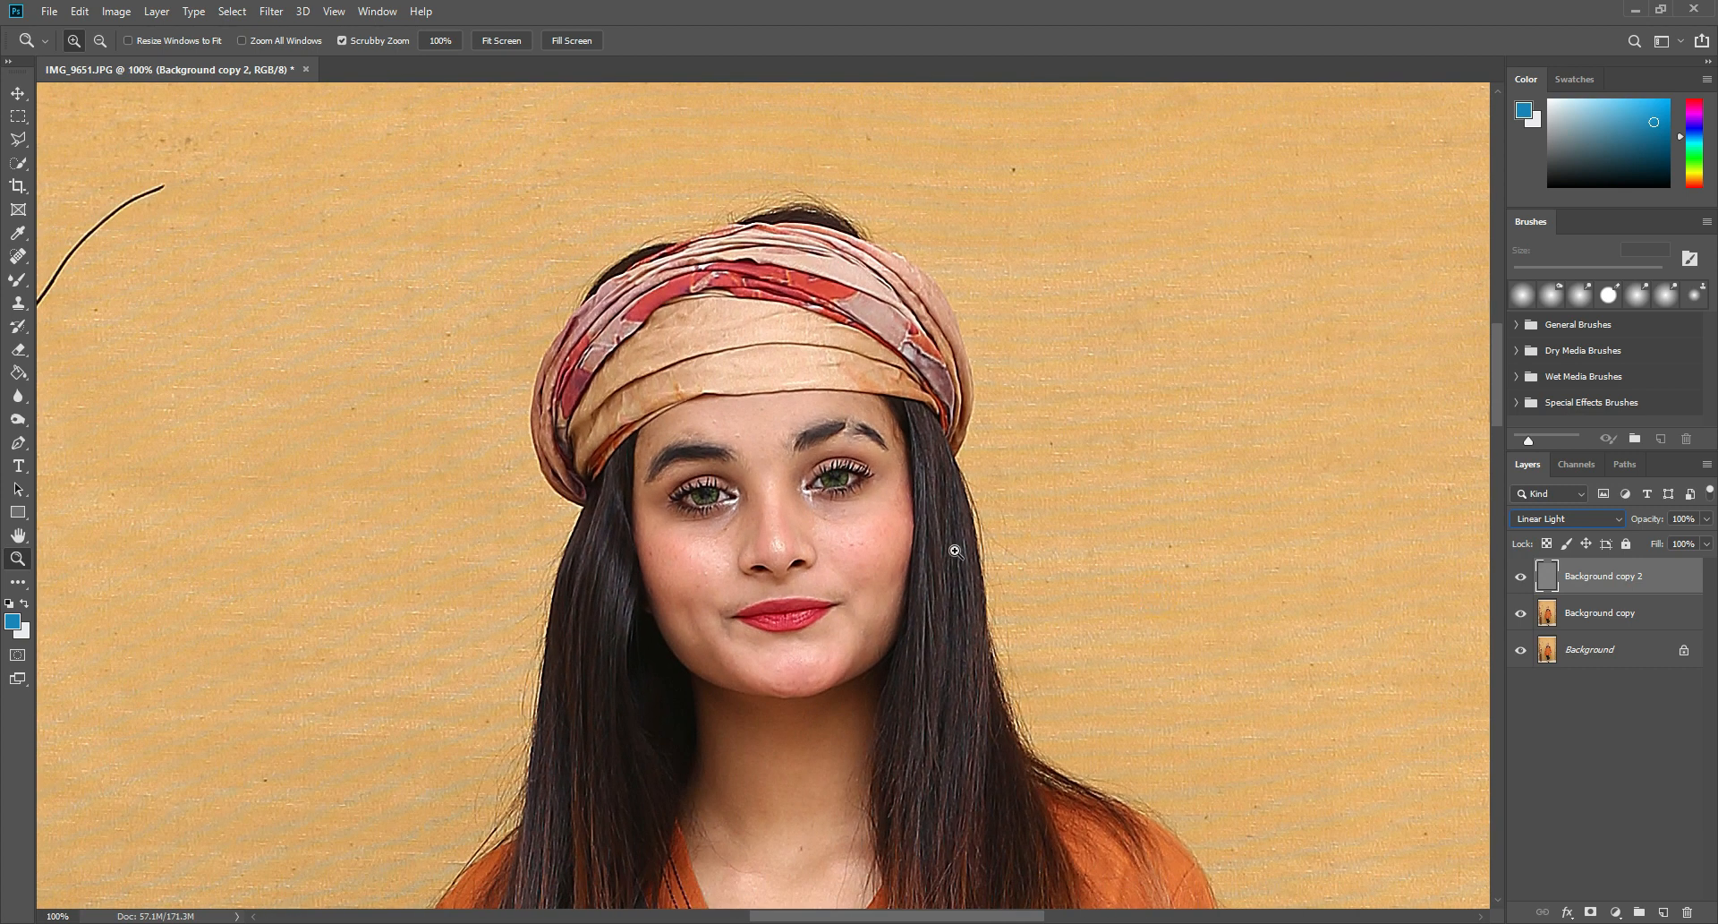
{"action": "left_click", "coordinate": [963, 552]}
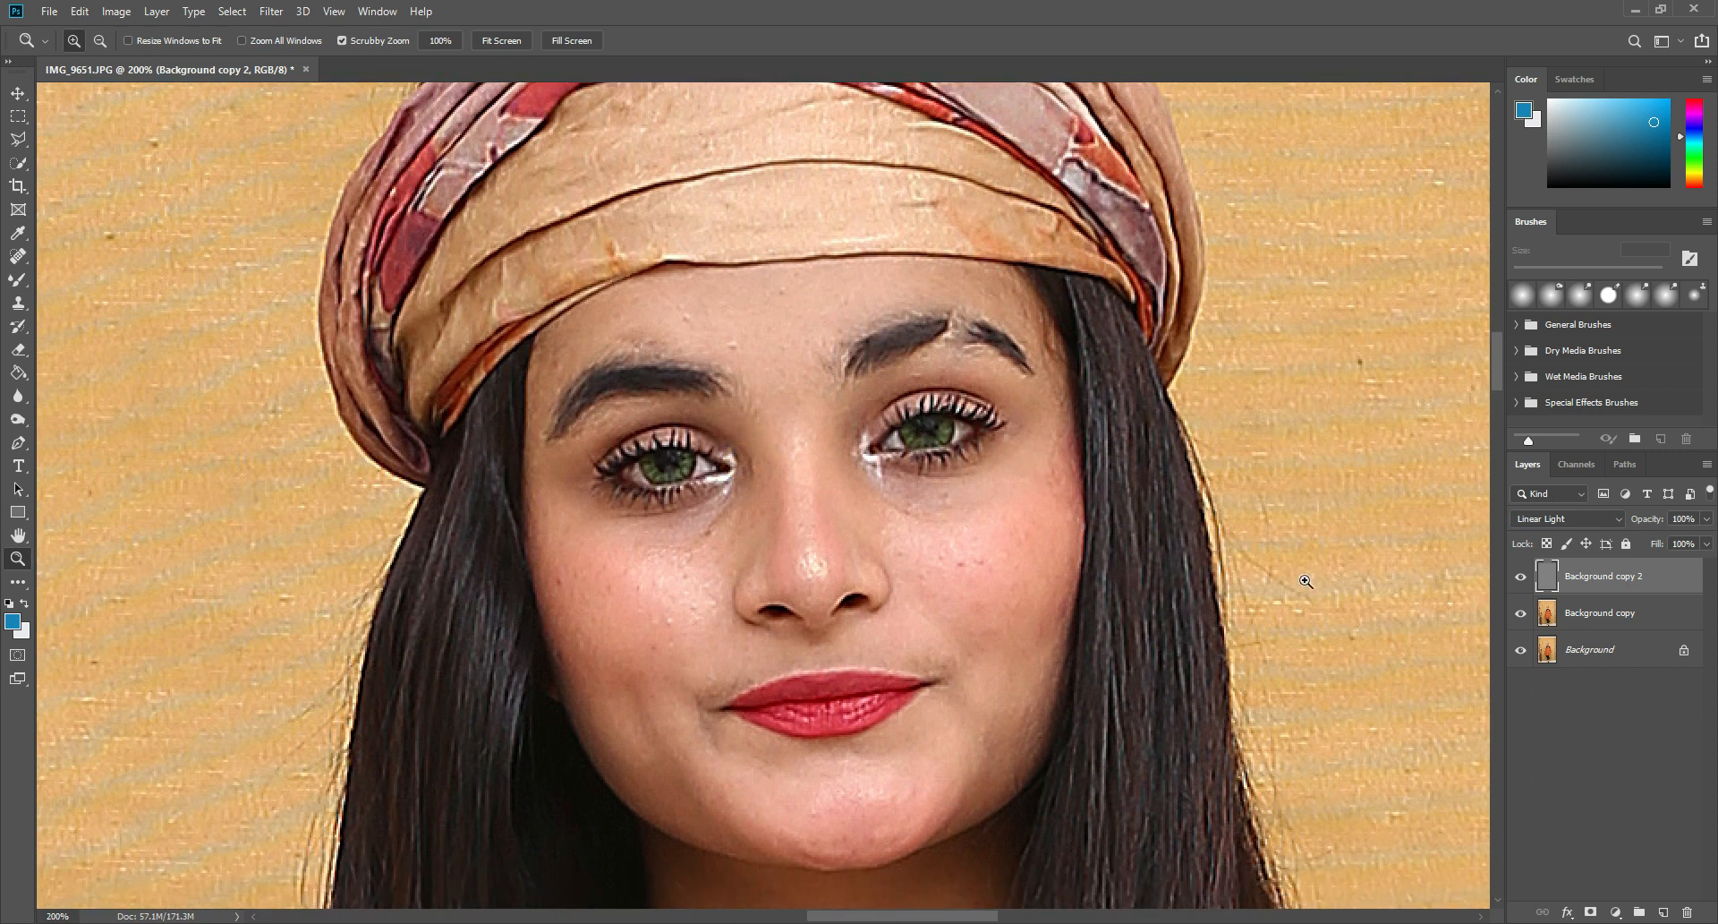
Compare the face with and without the High Pass layer by switching its visibility, and leave it visible
{"action": "left_click", "coordinate": [1522, 579]}
{"action": "left_click", "coordinate": [1522, 578]}
{"action": "left_click", "coordinate": [1523, 578]}
{"action": "left_click", "coordinate": [1522, 578]}
{"action": "left_click", "coordinate": [1522, 578]}
{"action": "left_click_drag", "start_coordinate": [701, 326], "coordinate": [1061, 404]}
{"action": "right_click", "coordinate": [1067, 407]}
{"action": "left_click", "coordinate": [1124, 500]}
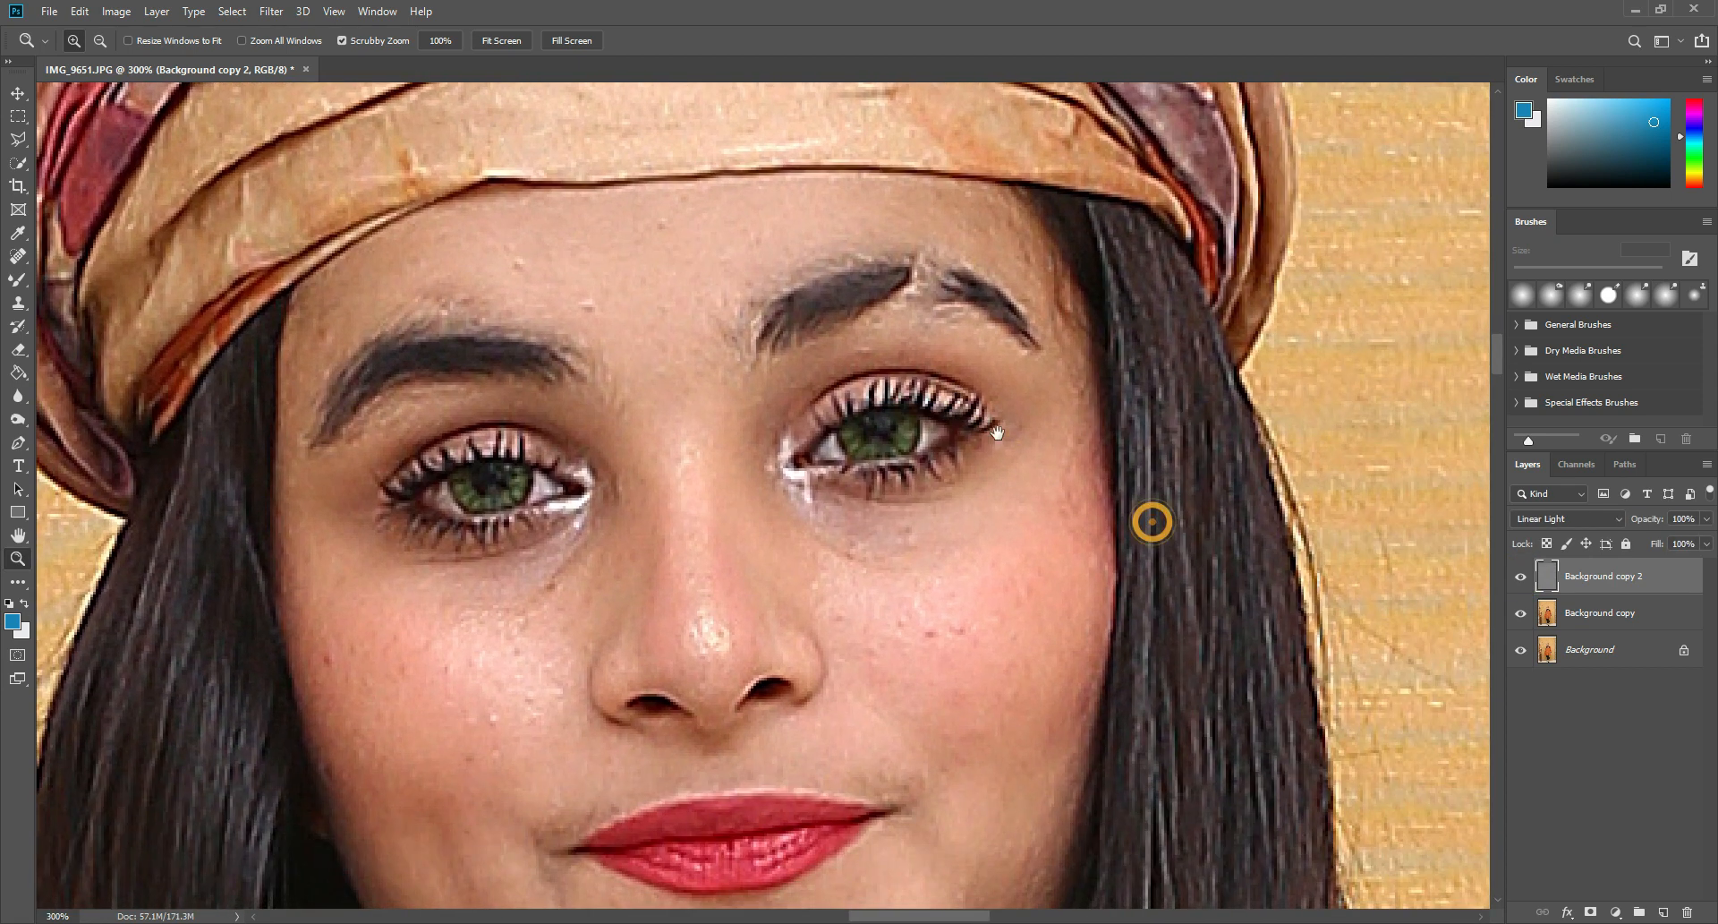
{"action": "left_click", "coordinate": [1523, 578]}
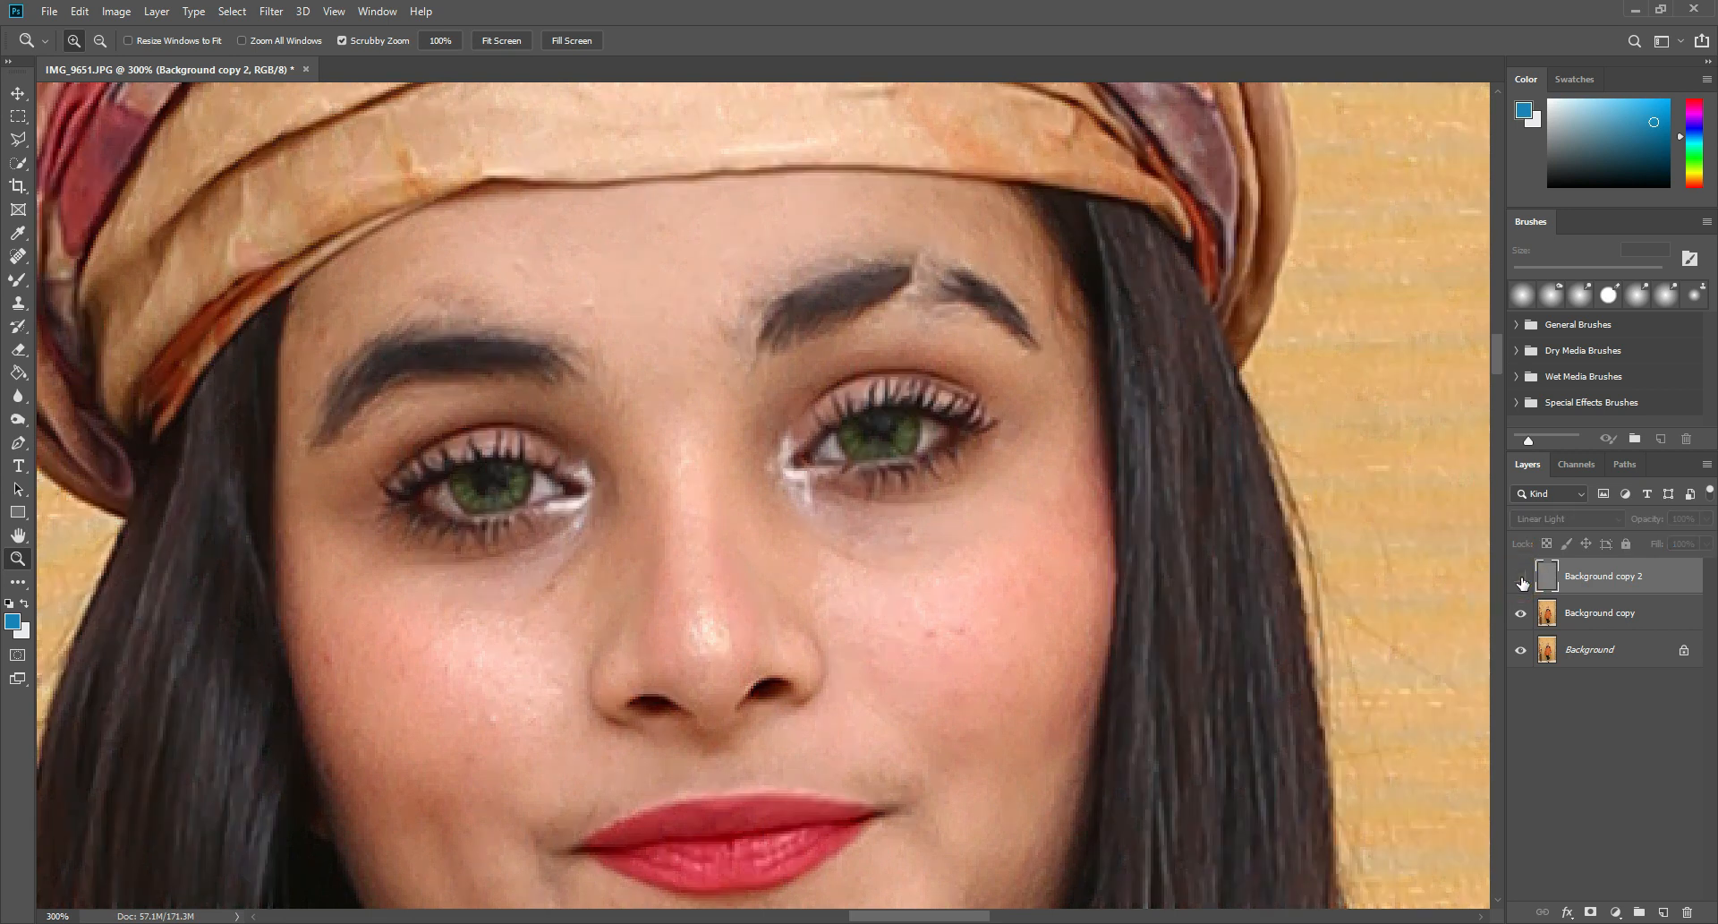
{"action": "left_click", "coordinate": [1523, 579]}
{"action": "left_click", "coordinate": [1522, 578]}
{"action": "left_click", "coordinate": [1522, 578]}
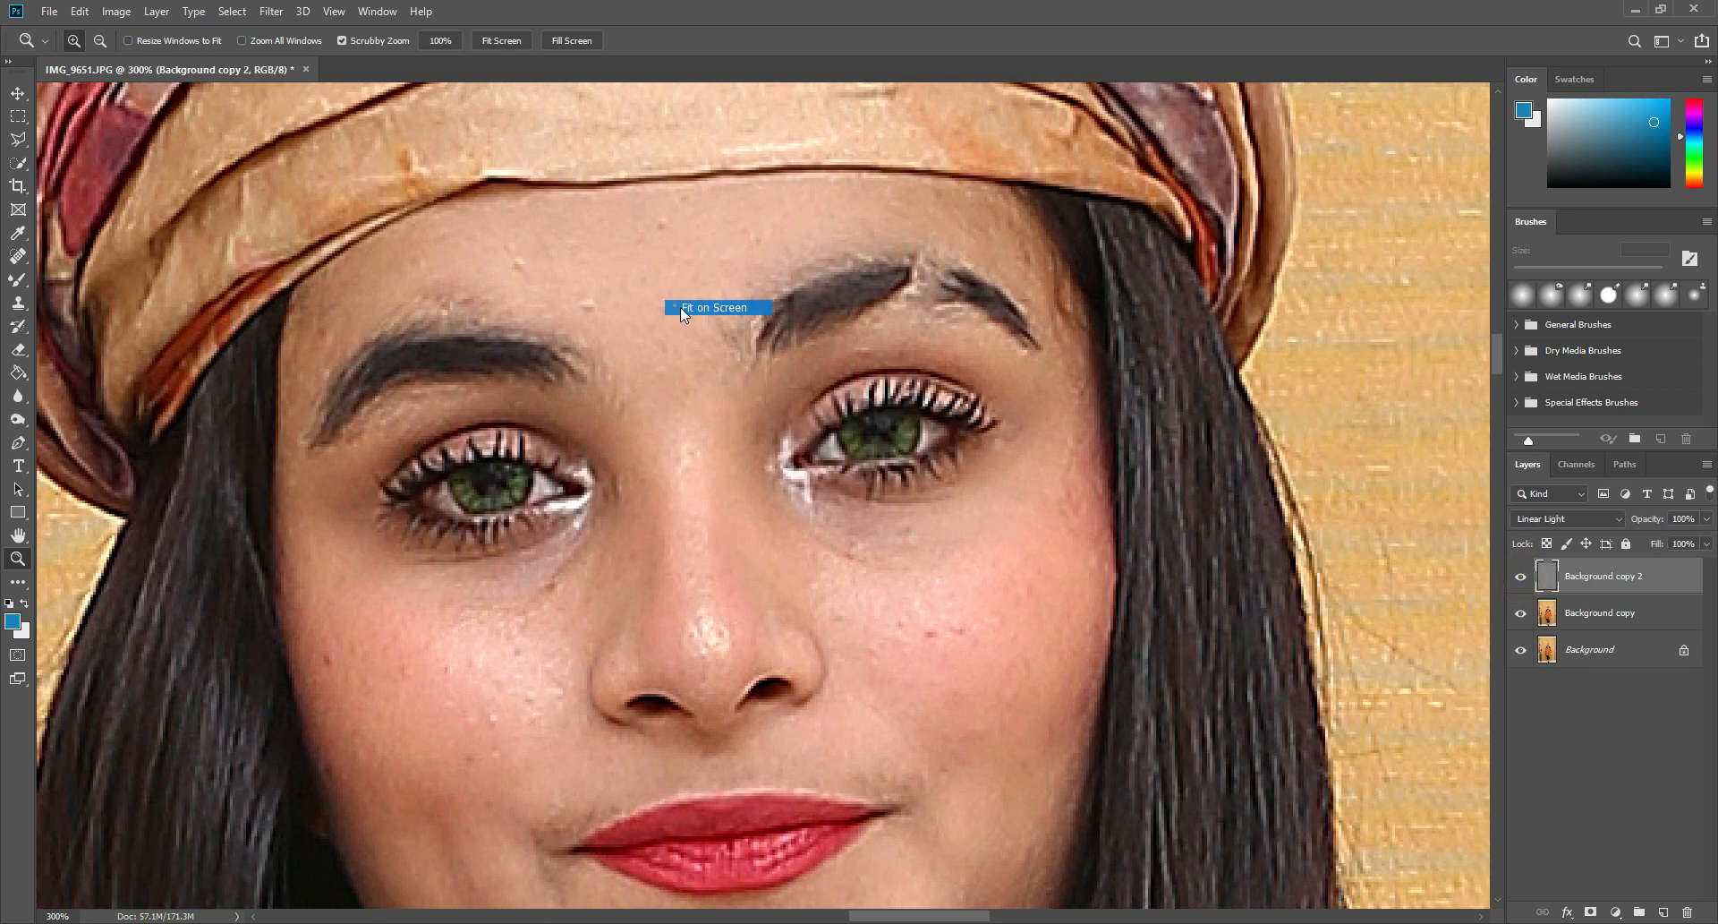
Merge the High Pass layer down into the Background copy layer
{"action": "left_click", "coordinate": [680, 308]}
{"action": "left_click_drag", "start_coordinate": [841, 318], "coordinate": [988, 379]}
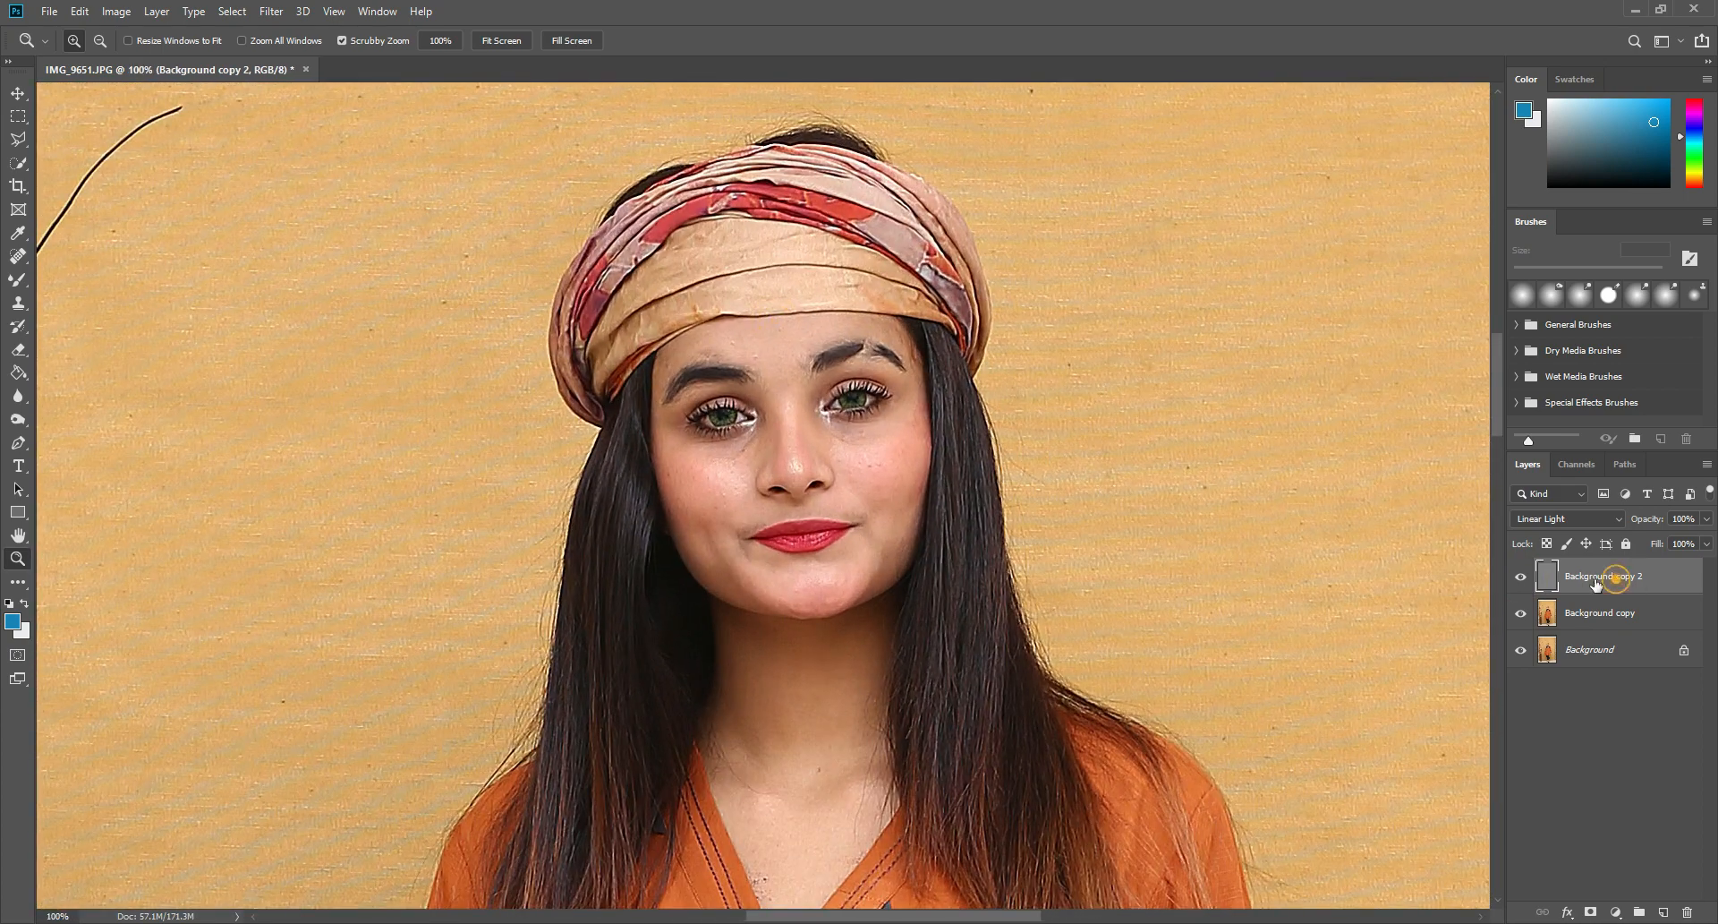
{"action": "right_click", "coordinate": [1641, 576]}
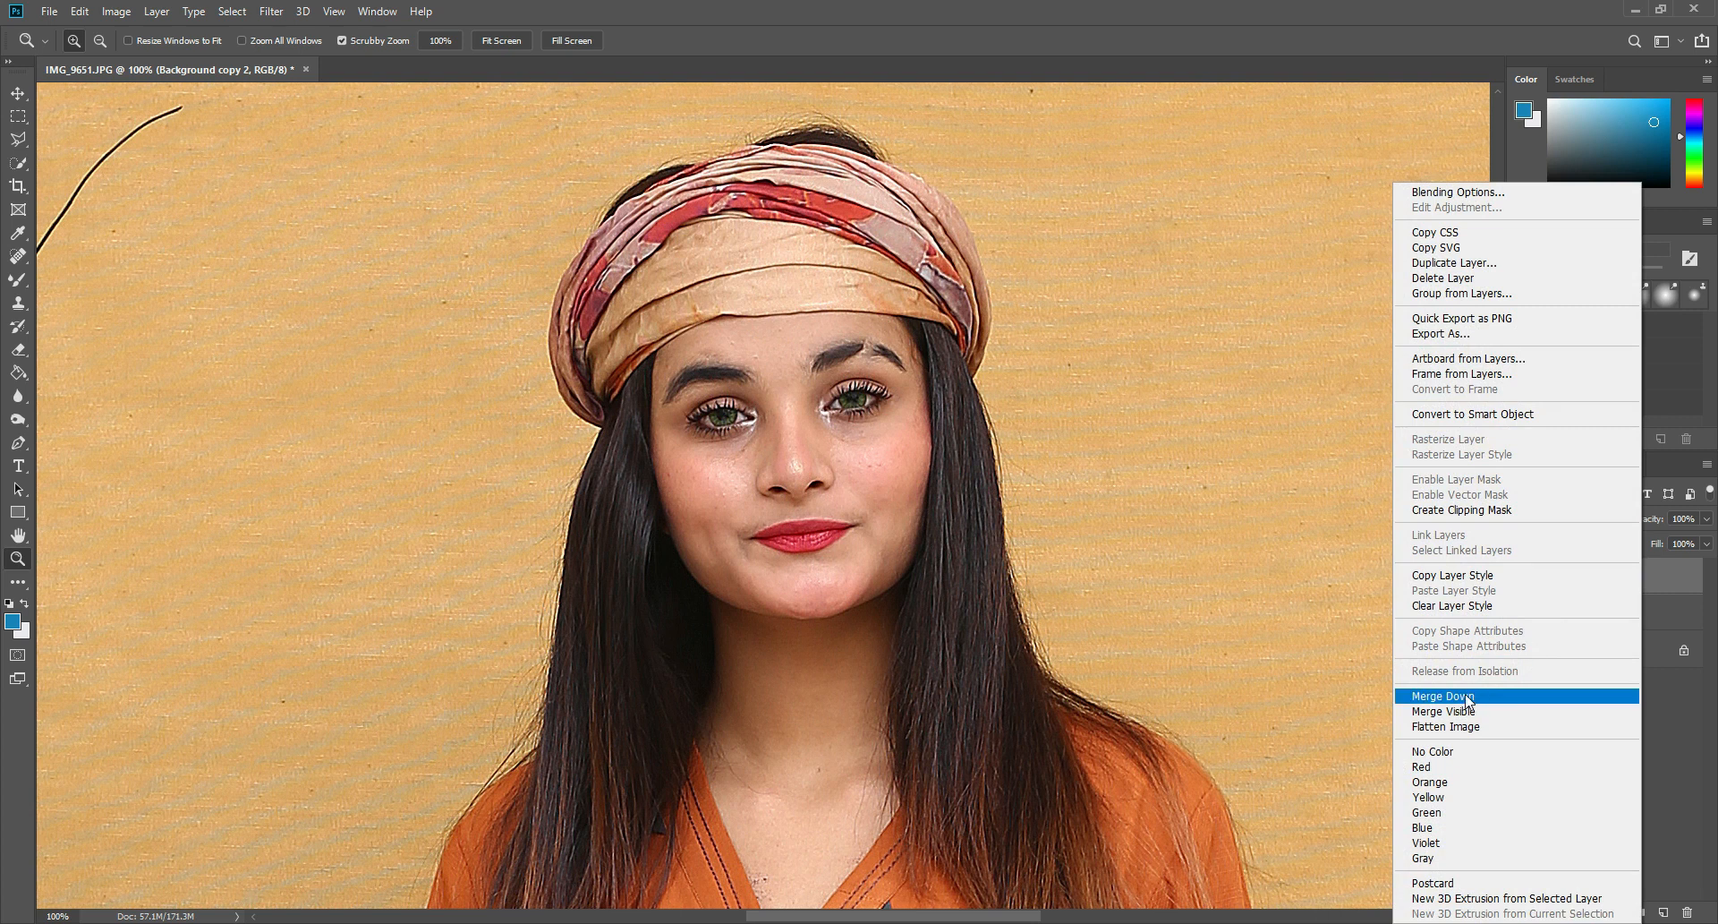
{"action": "left_click", "coordinate": [1469, 698]}
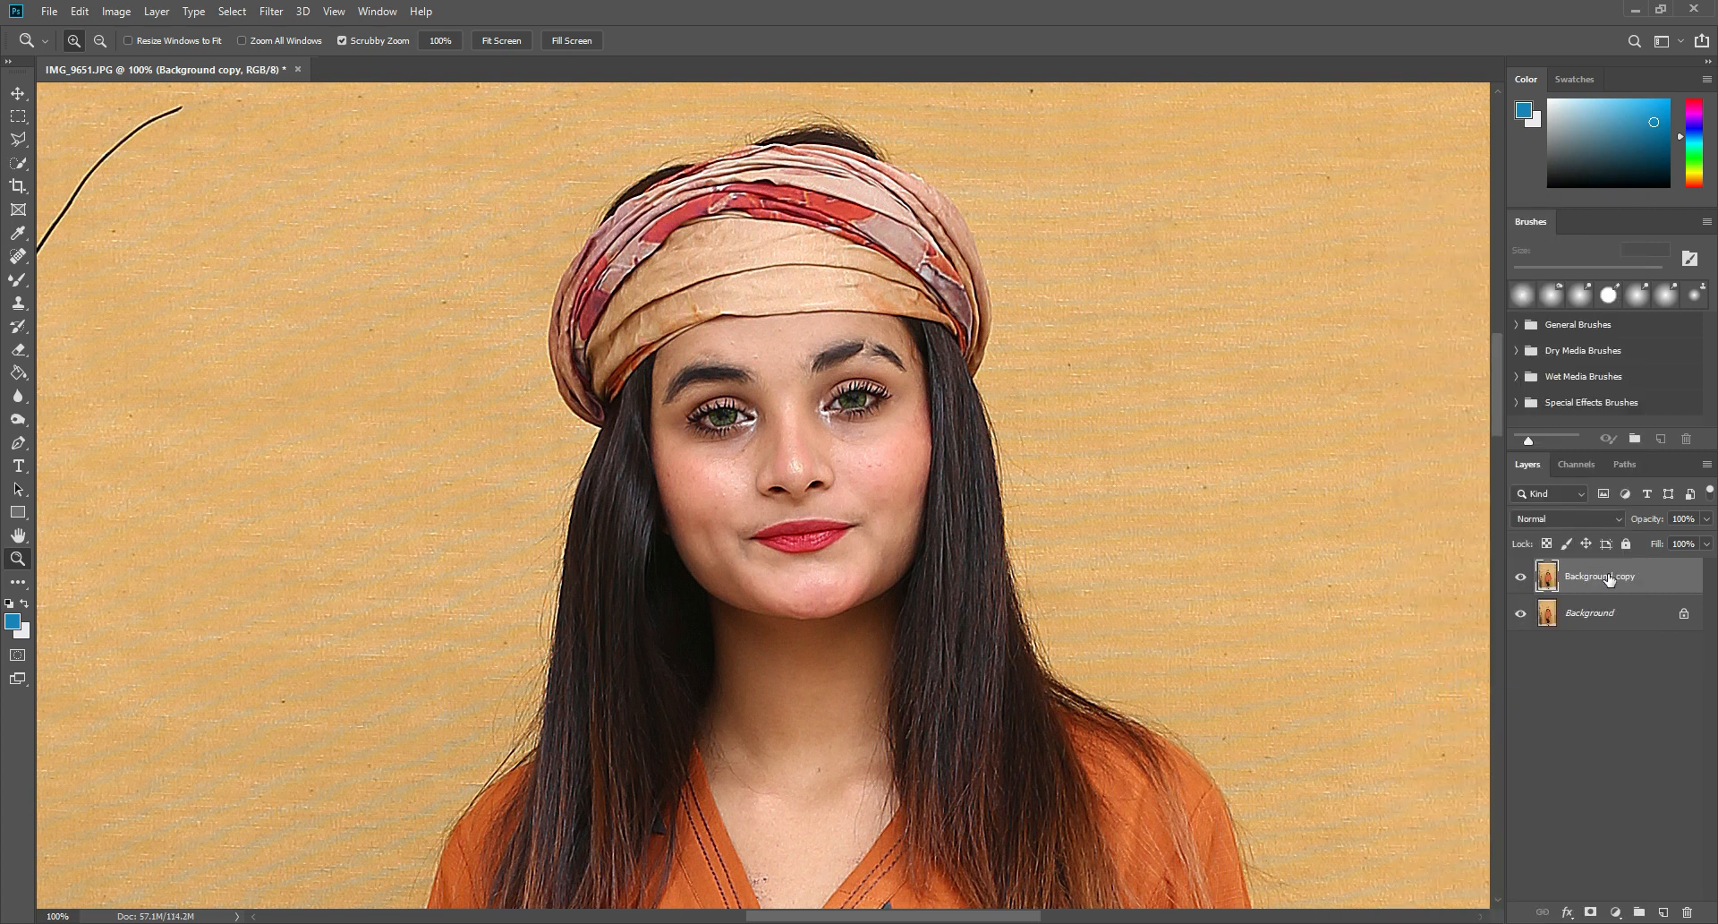
Compare the merged Background copy with the original Background by switching its visibility, and inspect the face close up
{"action": "left_click", "coordinate": [1519, 576]}
{"action": "left_click", "coordinate": [1519, 577]}
{"action": "left_click", "coordinate": [1519, 576]}
{"action": "left_click", "coordinate": [750, 336]}
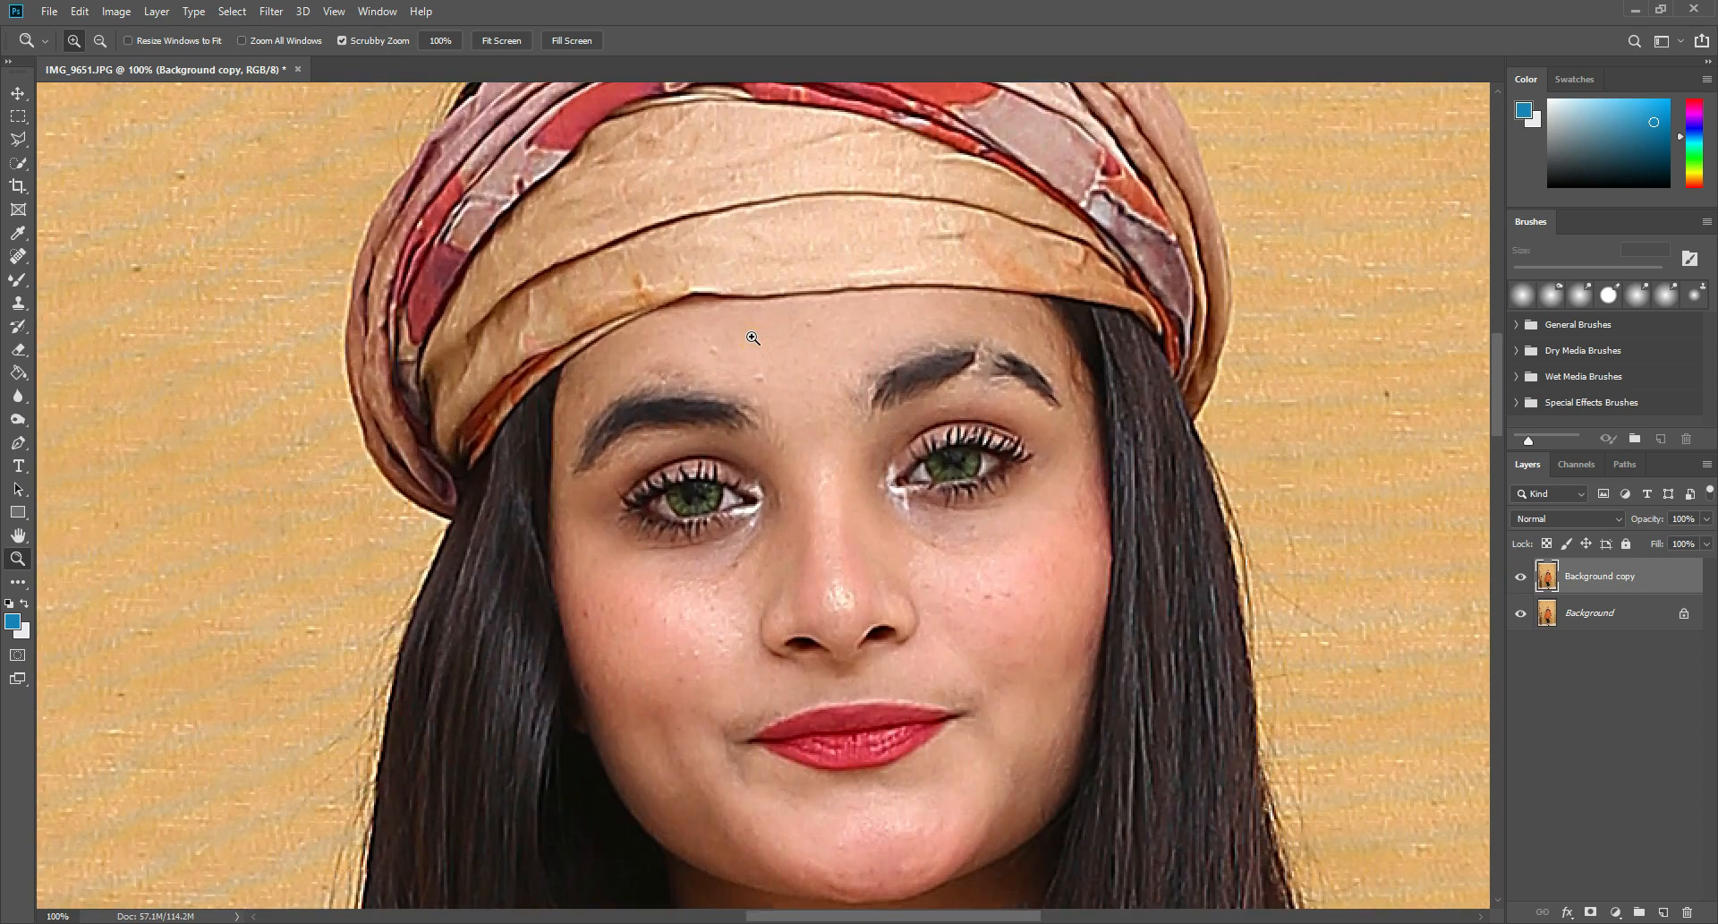
Remove the small blemishes on the forehead and above the eyebrows with the Spot Healing Brush in Content-Aware mode
{"action": "left_click", "coordinate": [781, 335]}
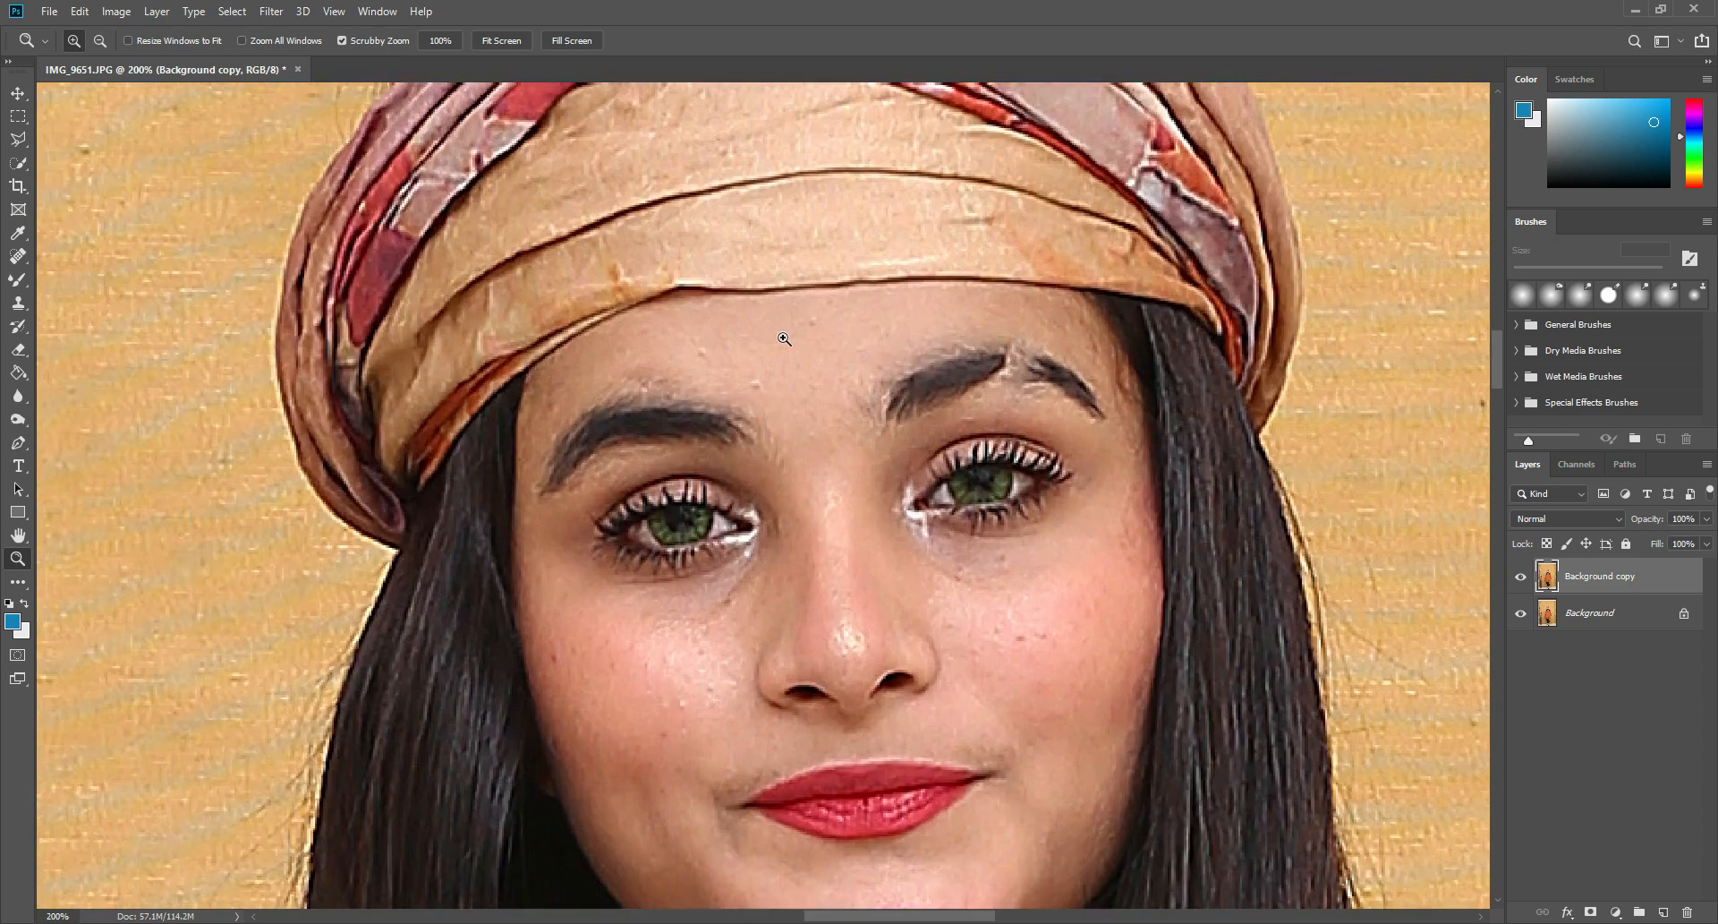
{"action": "right_click", "coordinate": [816, 324]}
{"action": "left_click", "coordinate": [876, 426]}
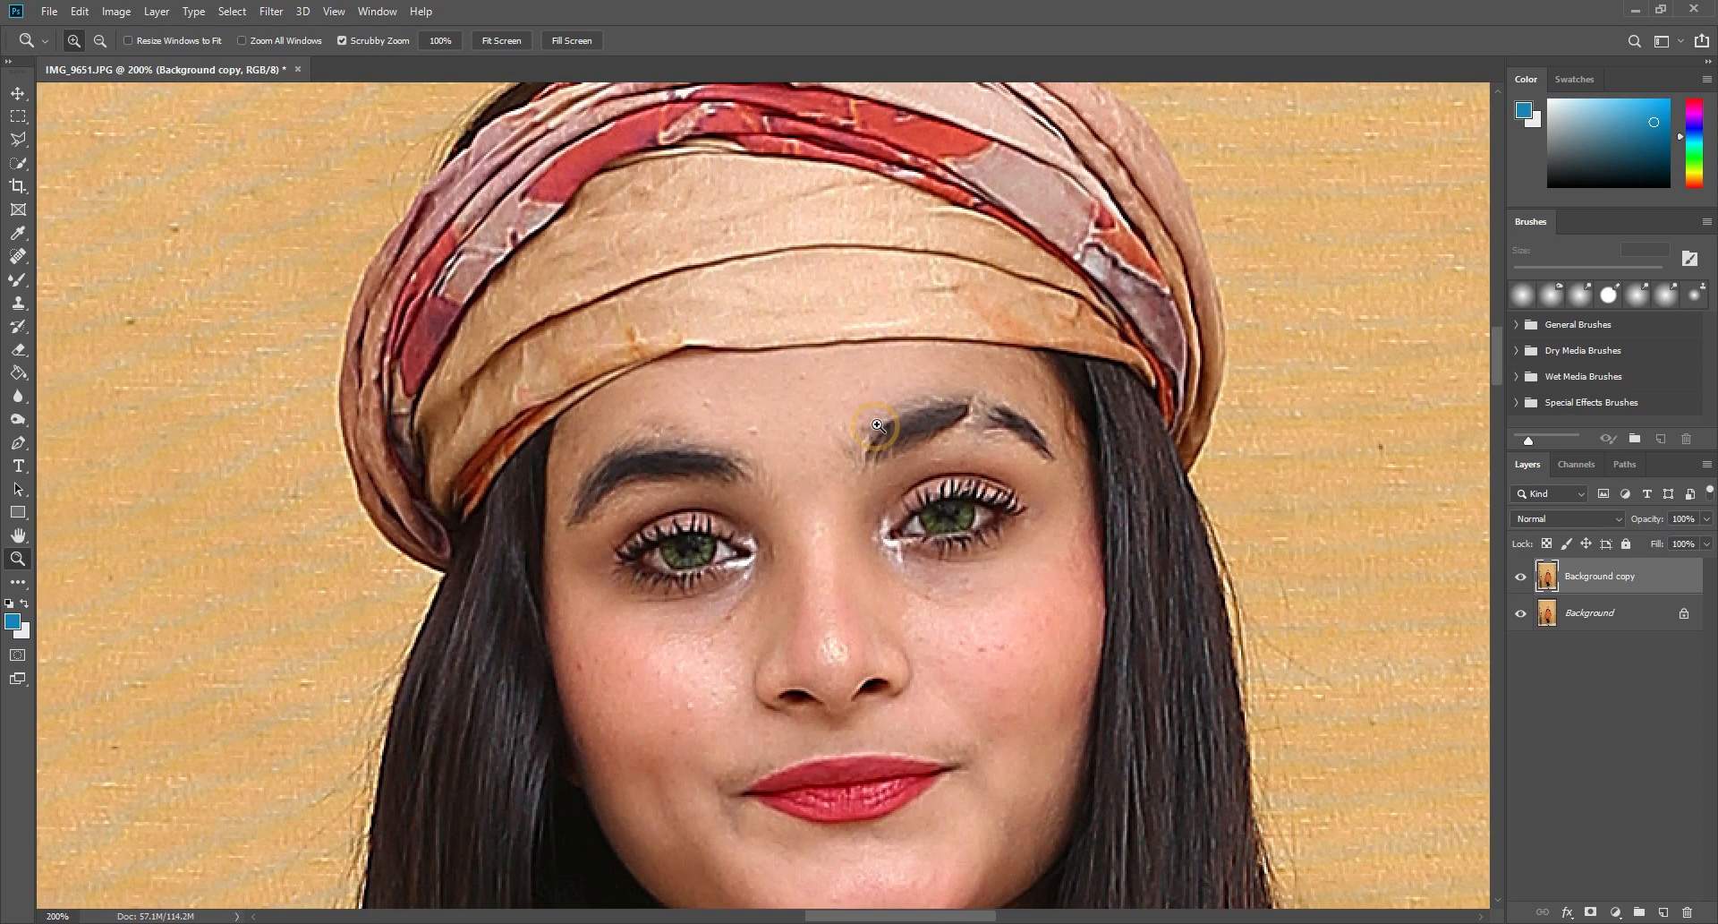
{"action": "left_click", "coordinate": [18, 257]}
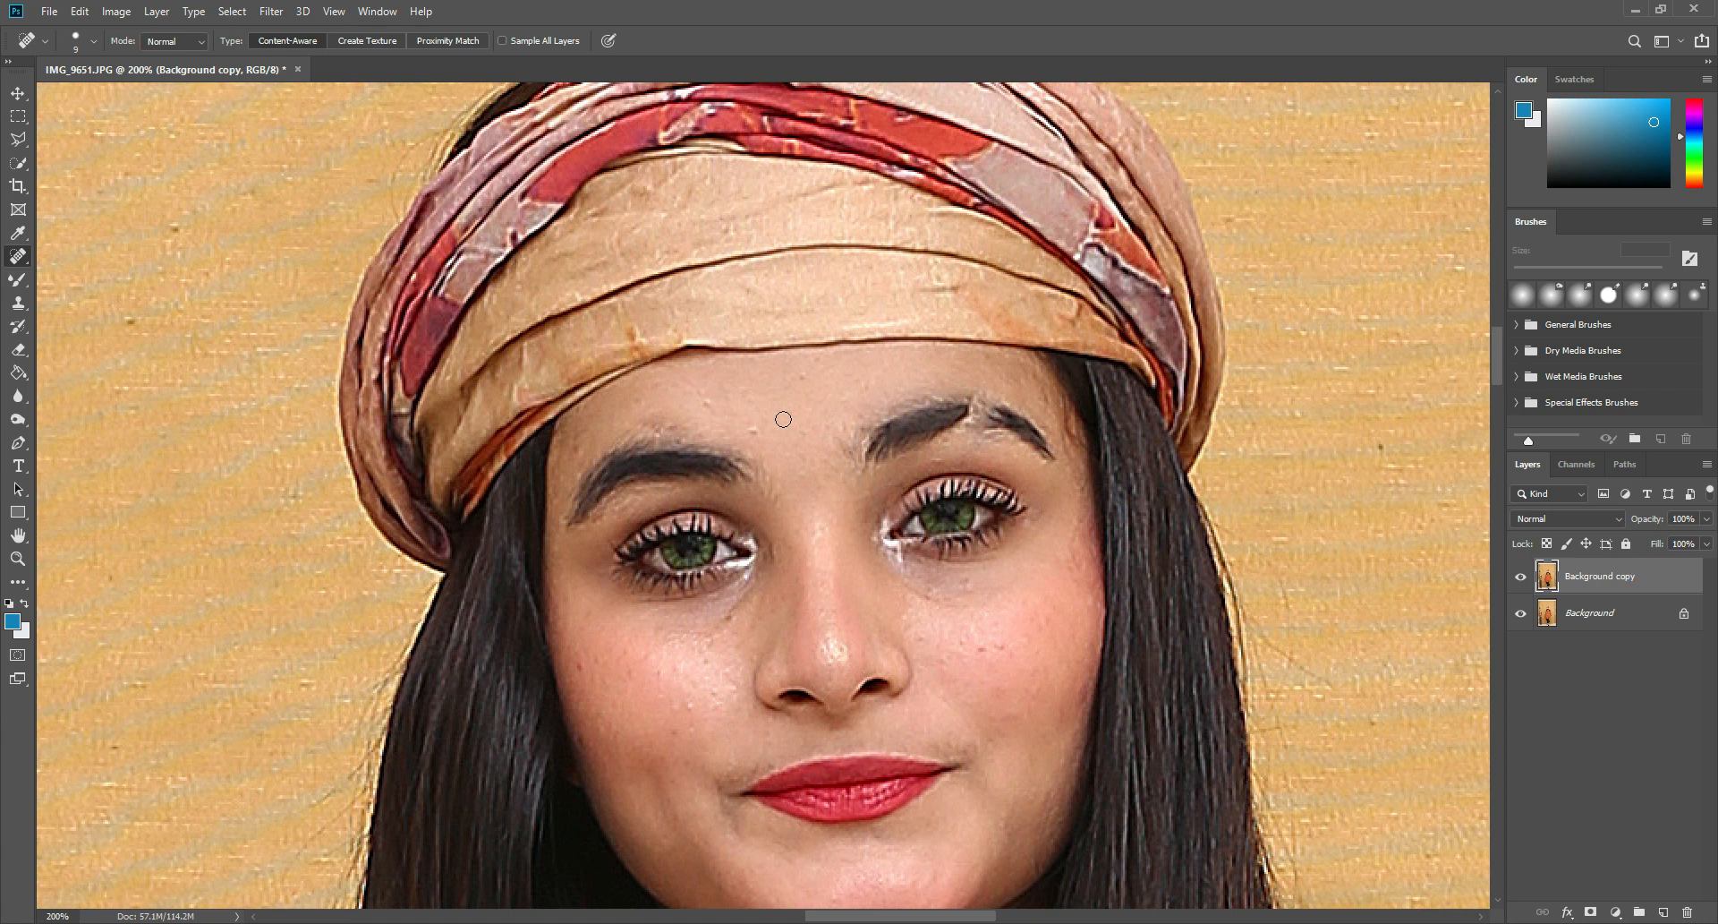
{"action": "key", "text": "bracketright"}
{"action": "left_click", "coordinate": [752, 431]}
{"action": "key", "text": "bracketleft"}
{"action": "left_click", "coordinate": [709, 400]}
Heal the spots on the outer and middle part of the image-left cheek with a slightly larger Spot Healing Brush
{"action": "scroll", "coordinate": [578, 429], "scroll_direction": "down", "scroll_amount": 2}
{"action": "key", "text": "bracketright"}
{"action": "left_click_drag", "start_coordinate": [575, 580], "coordinate": [586, 580]}
{"action": "key", "text": "bracketright"}
{"action": "left_click", "coordinate": [617, 575]}
{"action": "left_click", "coordinate": [687, 619]}
Heal the spots on the image-right cheek and below that eye with the Spot Healing Brush
{"action": "left_click", "coordinate": [990, 564]}
{"action": "left_click", "coordinate": [976, 564]}
{"action": "key", "text": "bracketleft"}
{"action": "left_click", "coordinate": [926, 554]}
{"action": "left_click", "coordinate": [928, 511]}
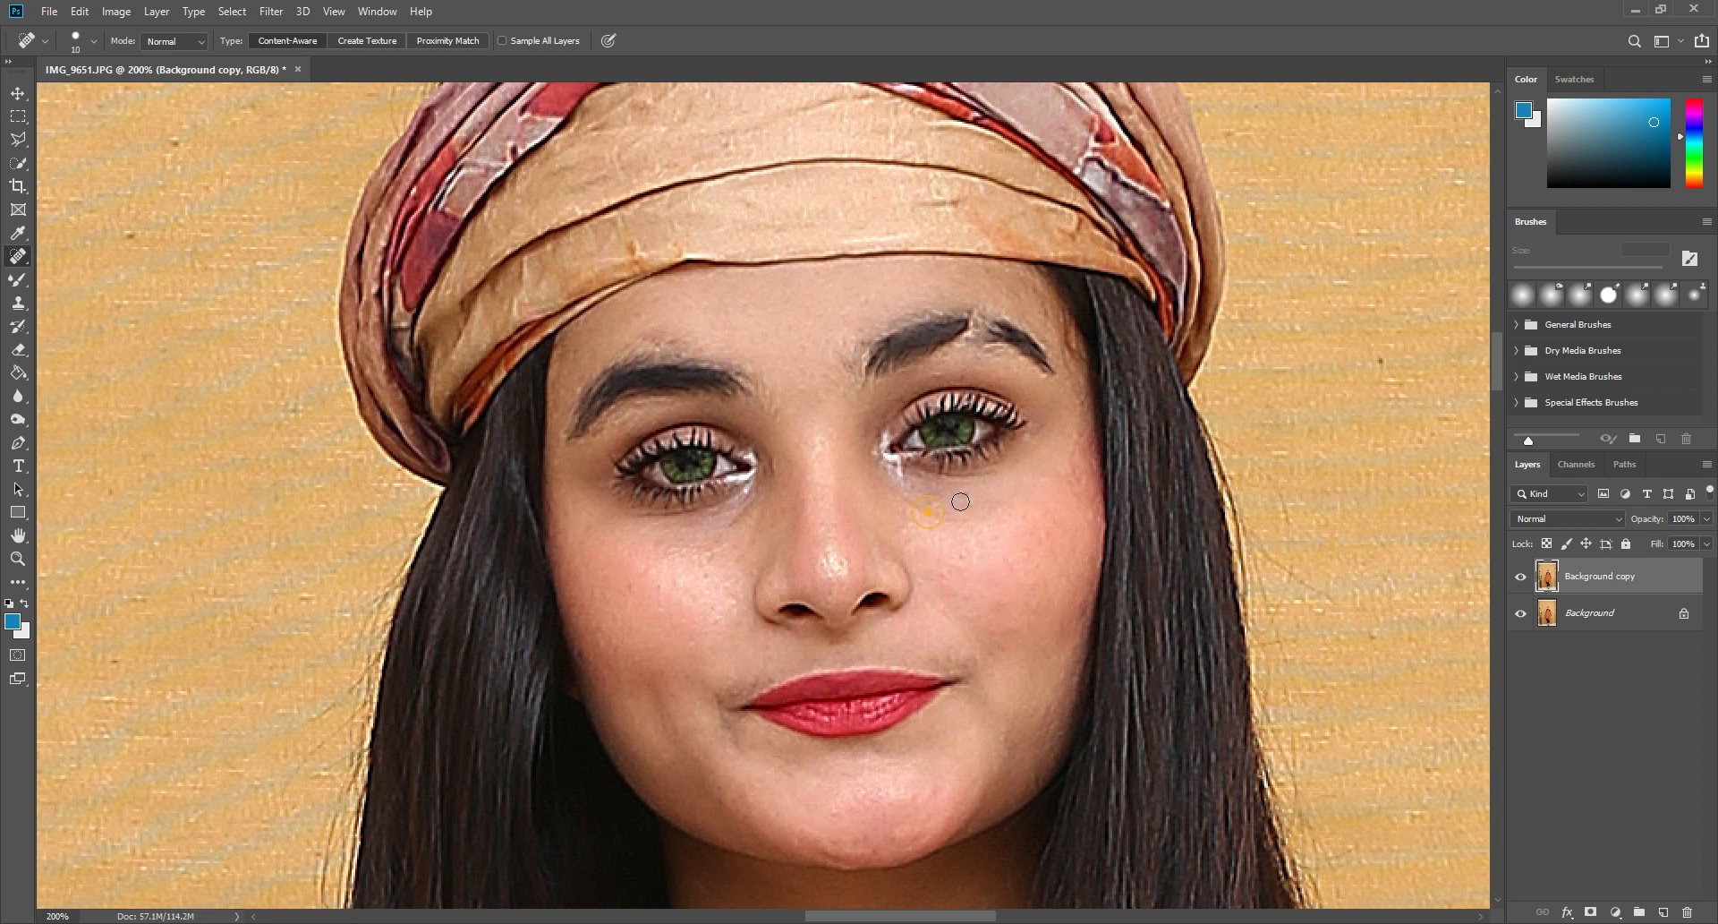
{"action": "key", "text": "bracketright"}
{"action": "left_click", "coordinate": [959, 558]}
Heal the remaining small spots on the image-left cheek, above the upper lip and on the forehead
{"action": "scroll", "coordinate": [634, 595], "scroll_direction": "down", "scroll_amount": 2}
{"action": "key", "text": "bracketleft"}
{"action": "left_click", "coordinate": [663, 504]}
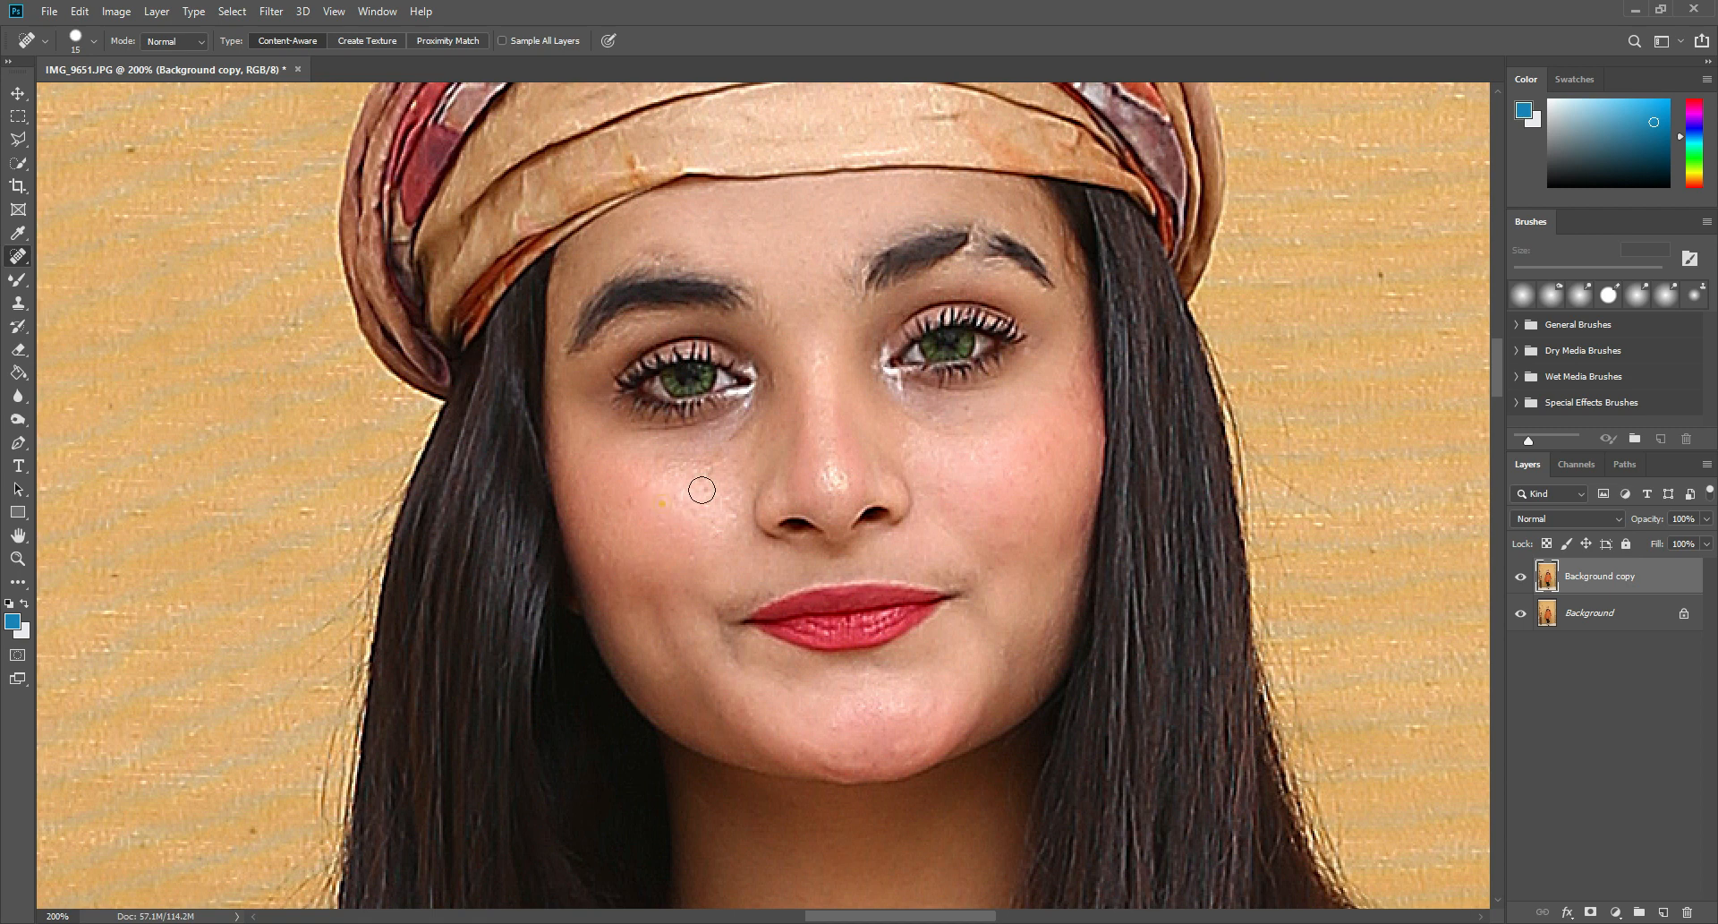
{"action": "scroll", "coordinate": [921, 644], "scroll_direction": "down", "scroll_amount": 5}
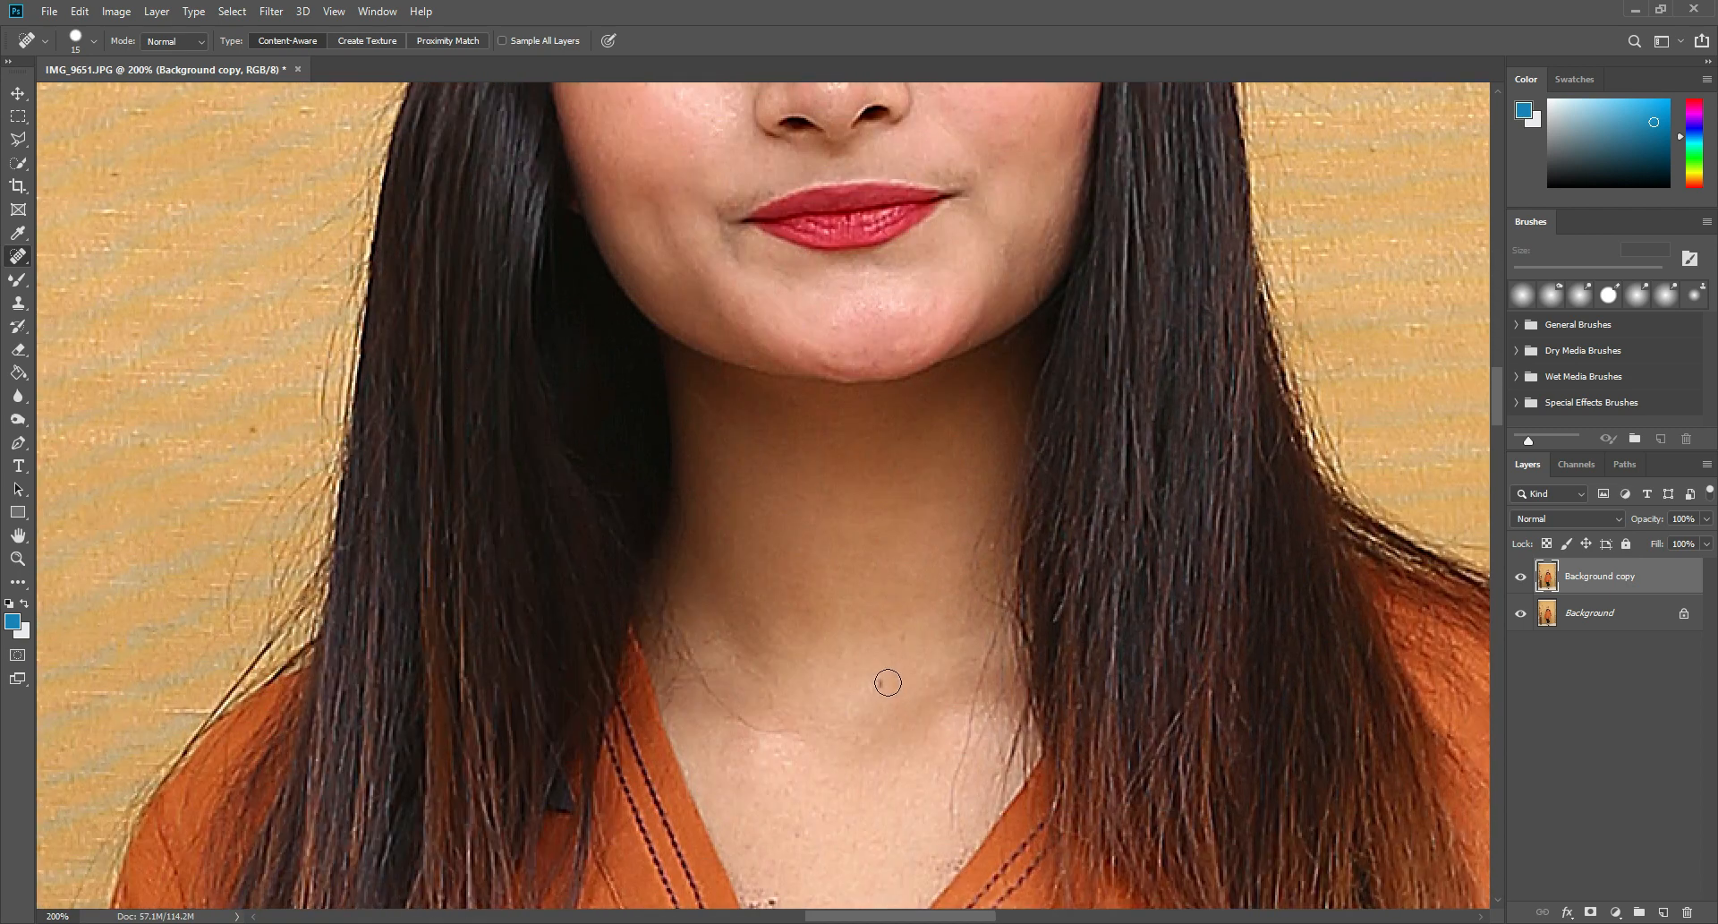
{"action": "scroll", "coordinate": [903, 632], "scroll_direction": "up", "scroll_amount": 5}
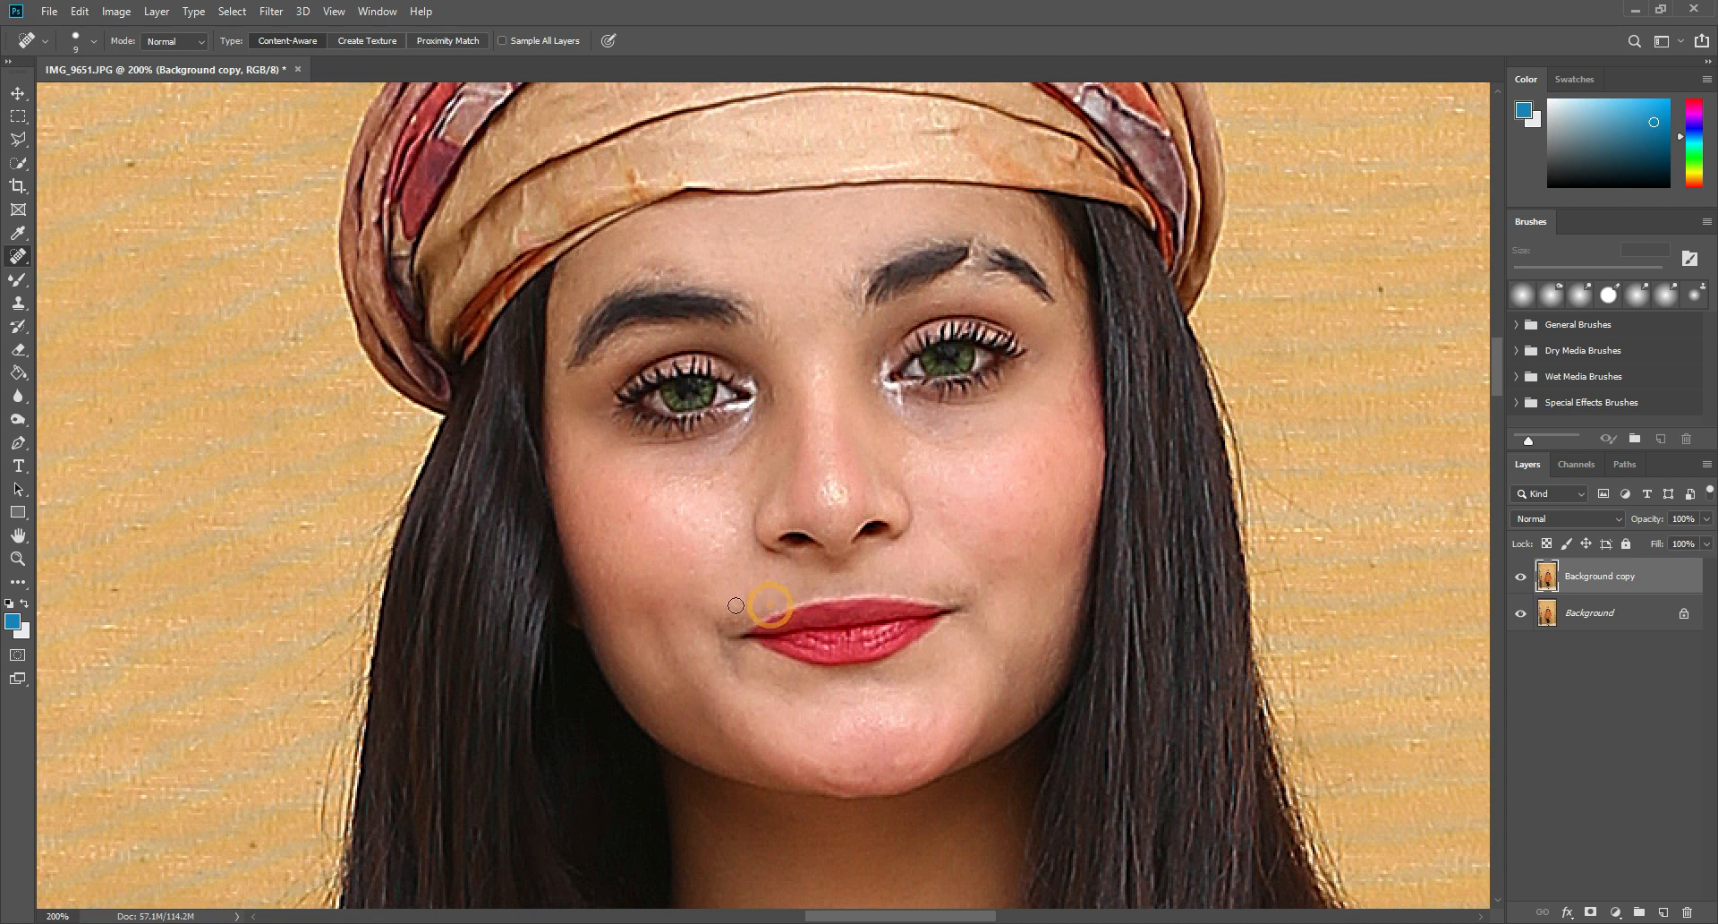
{"action": "scroll", "coordinate": [955, 569], "scroll_direction": "up", "scroll_amount": 2}
{"action": "key", "text": "bracketright"}
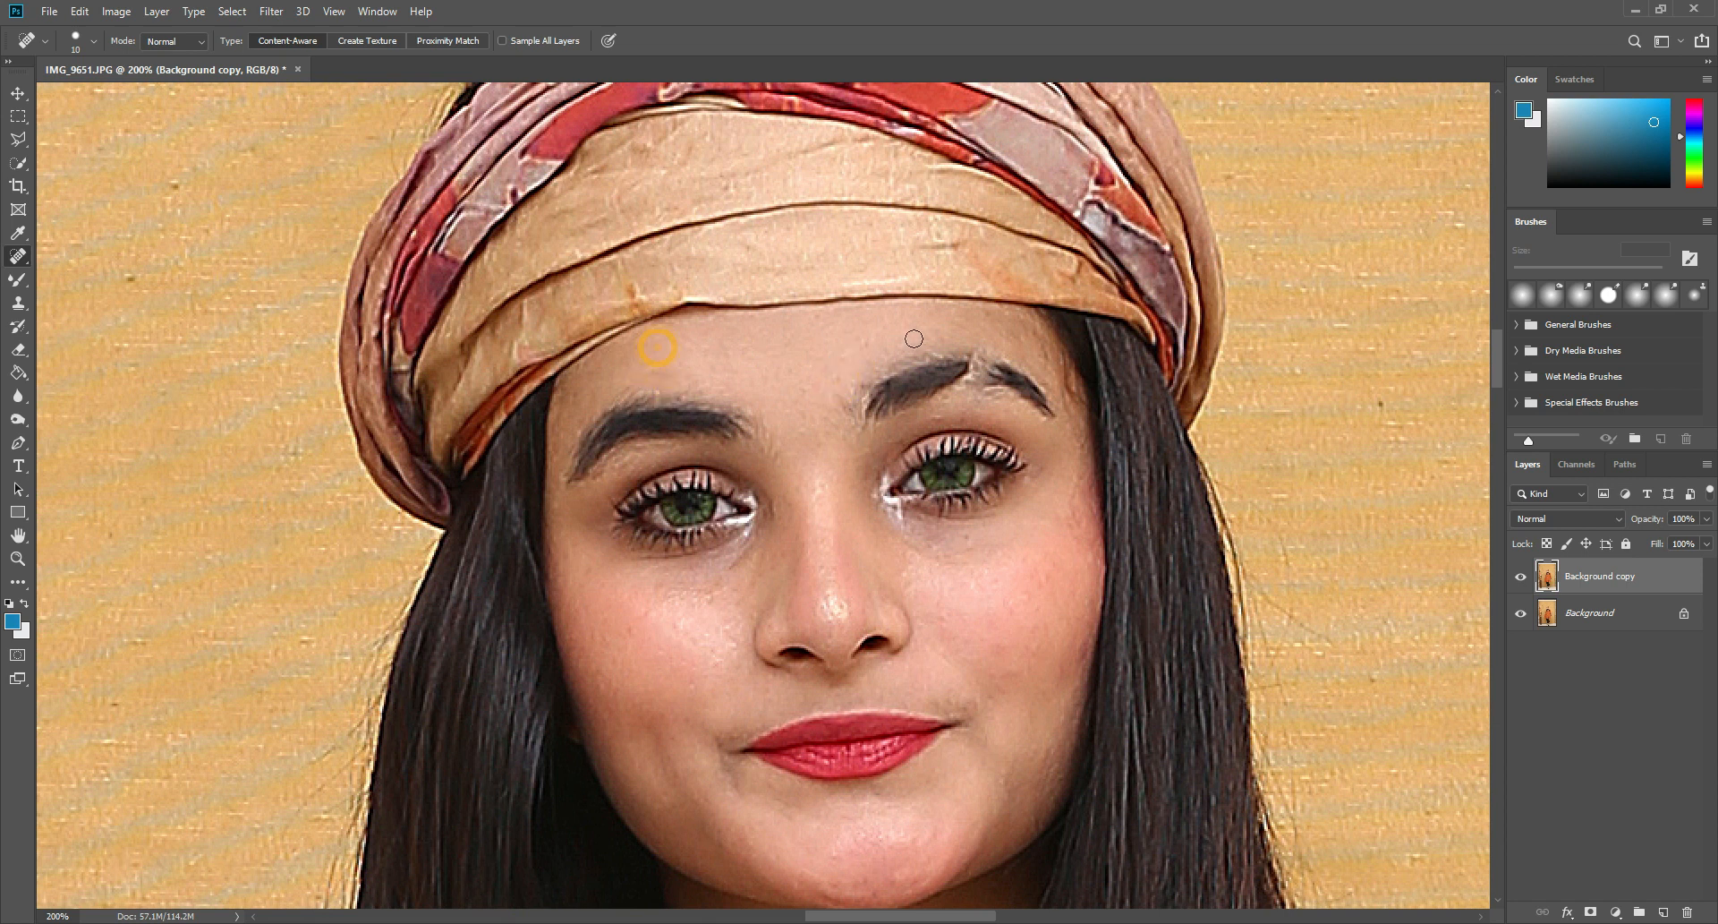
{"action": "scroll", "coordinate": [874, 526], "scroll_direction": "down", "scroll_amount": 1}
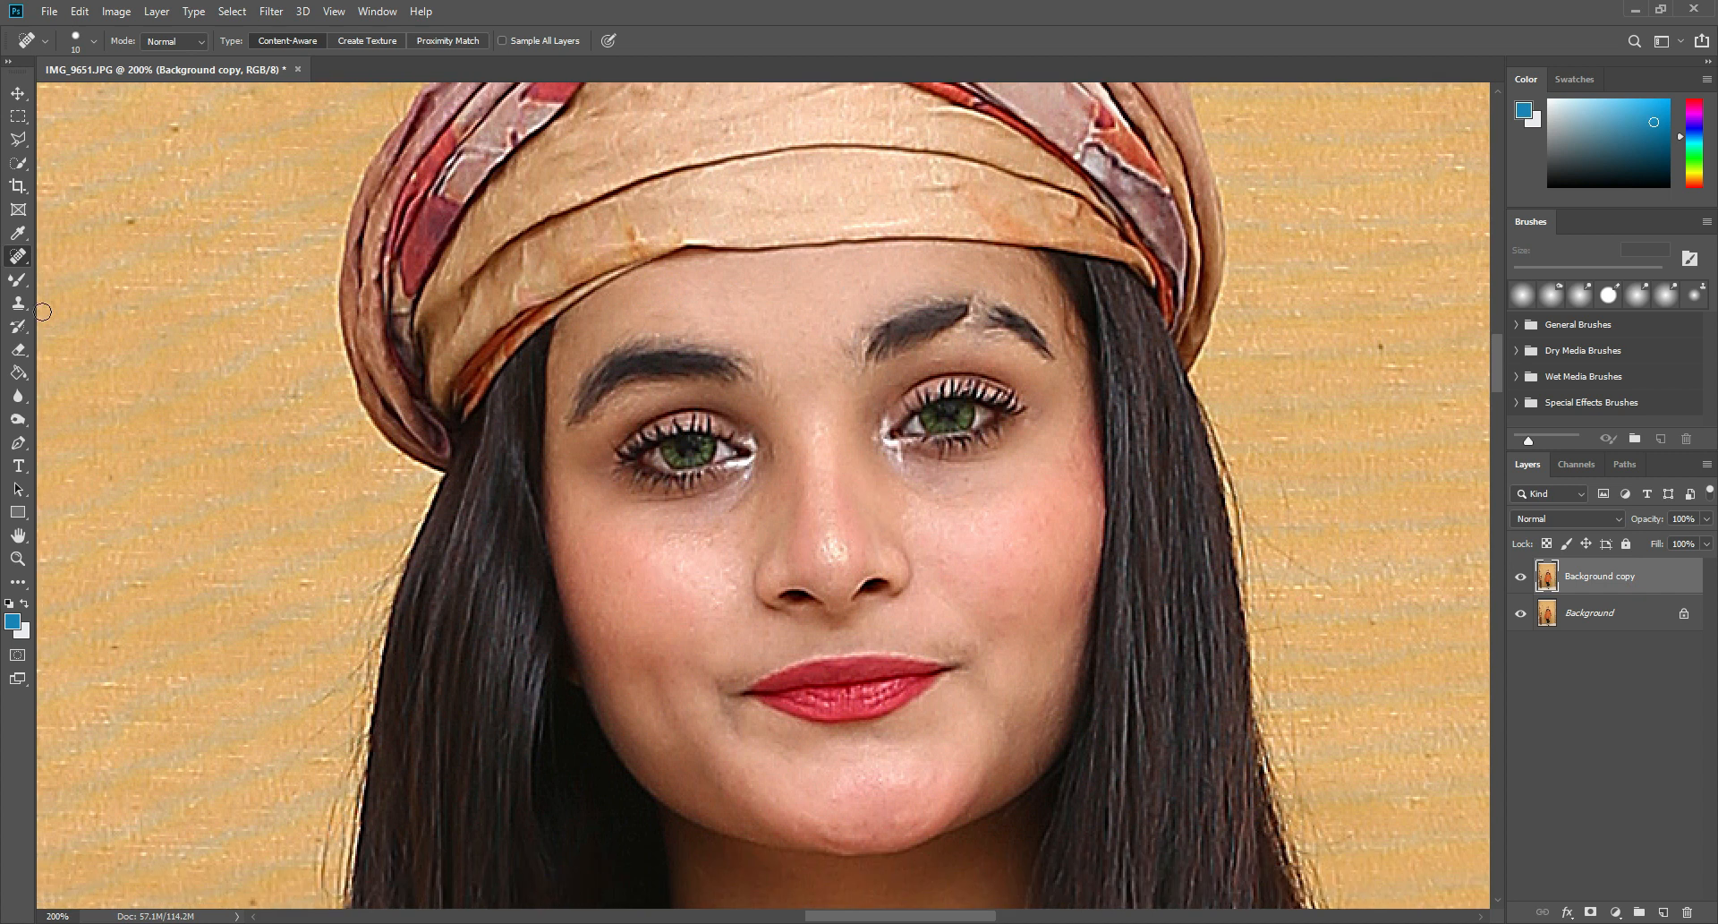
Switch to the Mixer Brush and reduce its size to 25 px
{"action": "left_click", "coordinate": [21, 286]}
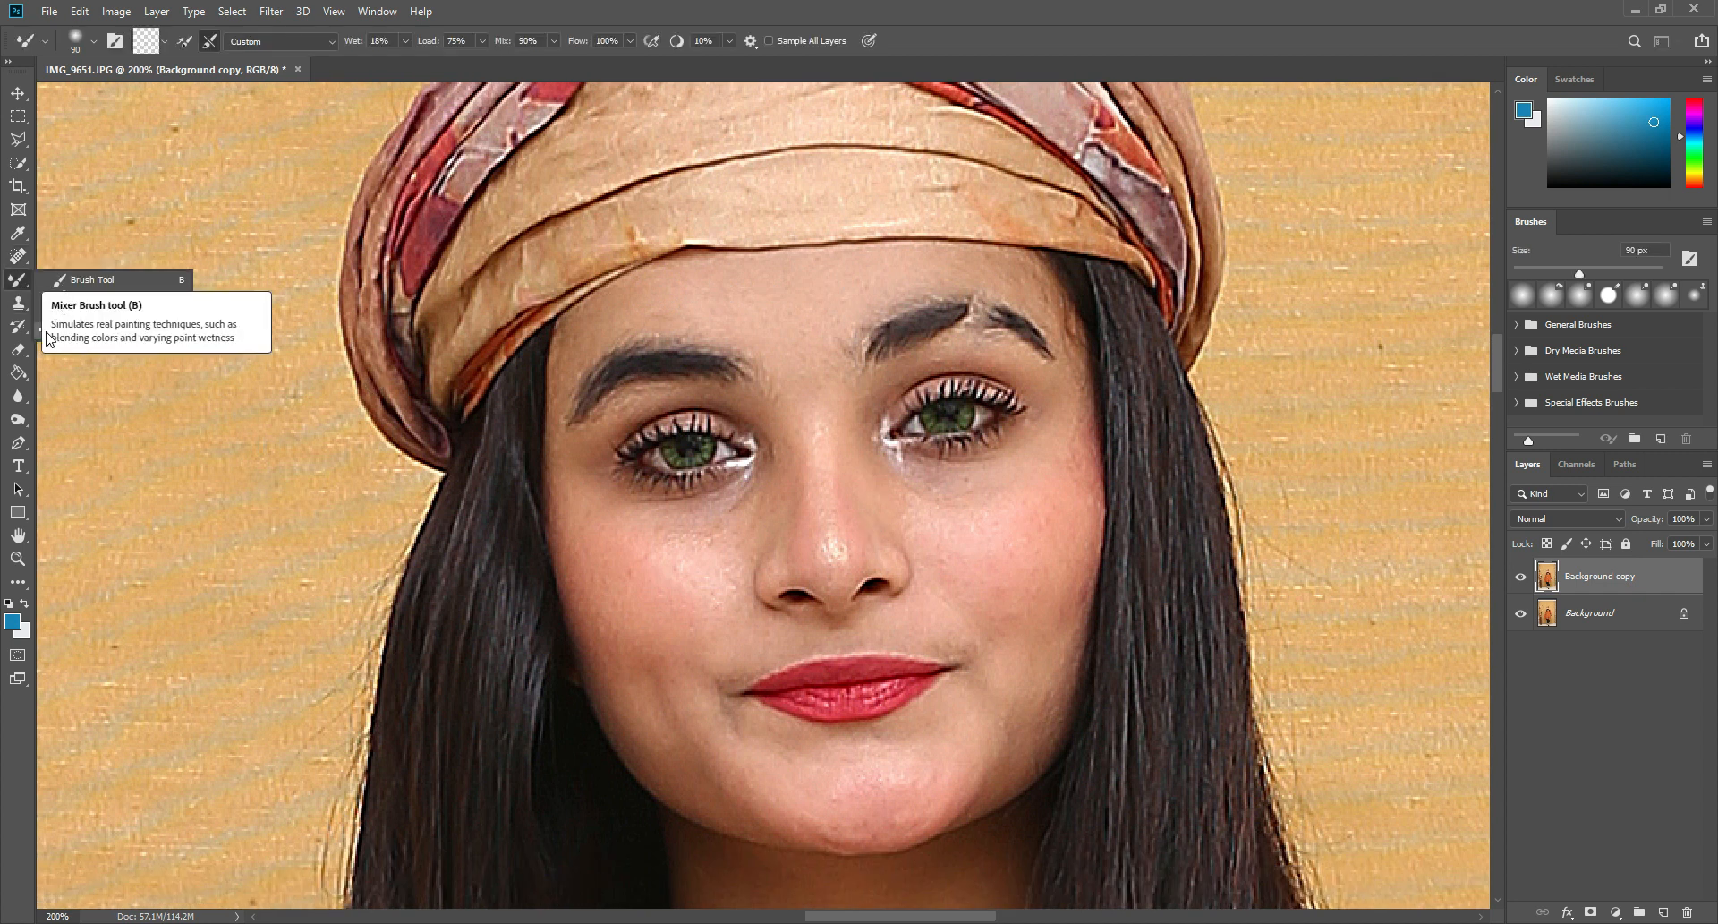
{"action": "left_click", "coordinate": [48, 338]}
{"action": "key", "text": "bracketleft"}
{"action": "key", "text": "bracketleft"}
{"action": "key", "text": "bracketleft"}
{"action": "key", "text": "bracketleft"}
{"action": "key", "text": "bracketleft"}
{"action": "key", "text": "bracketleft"}
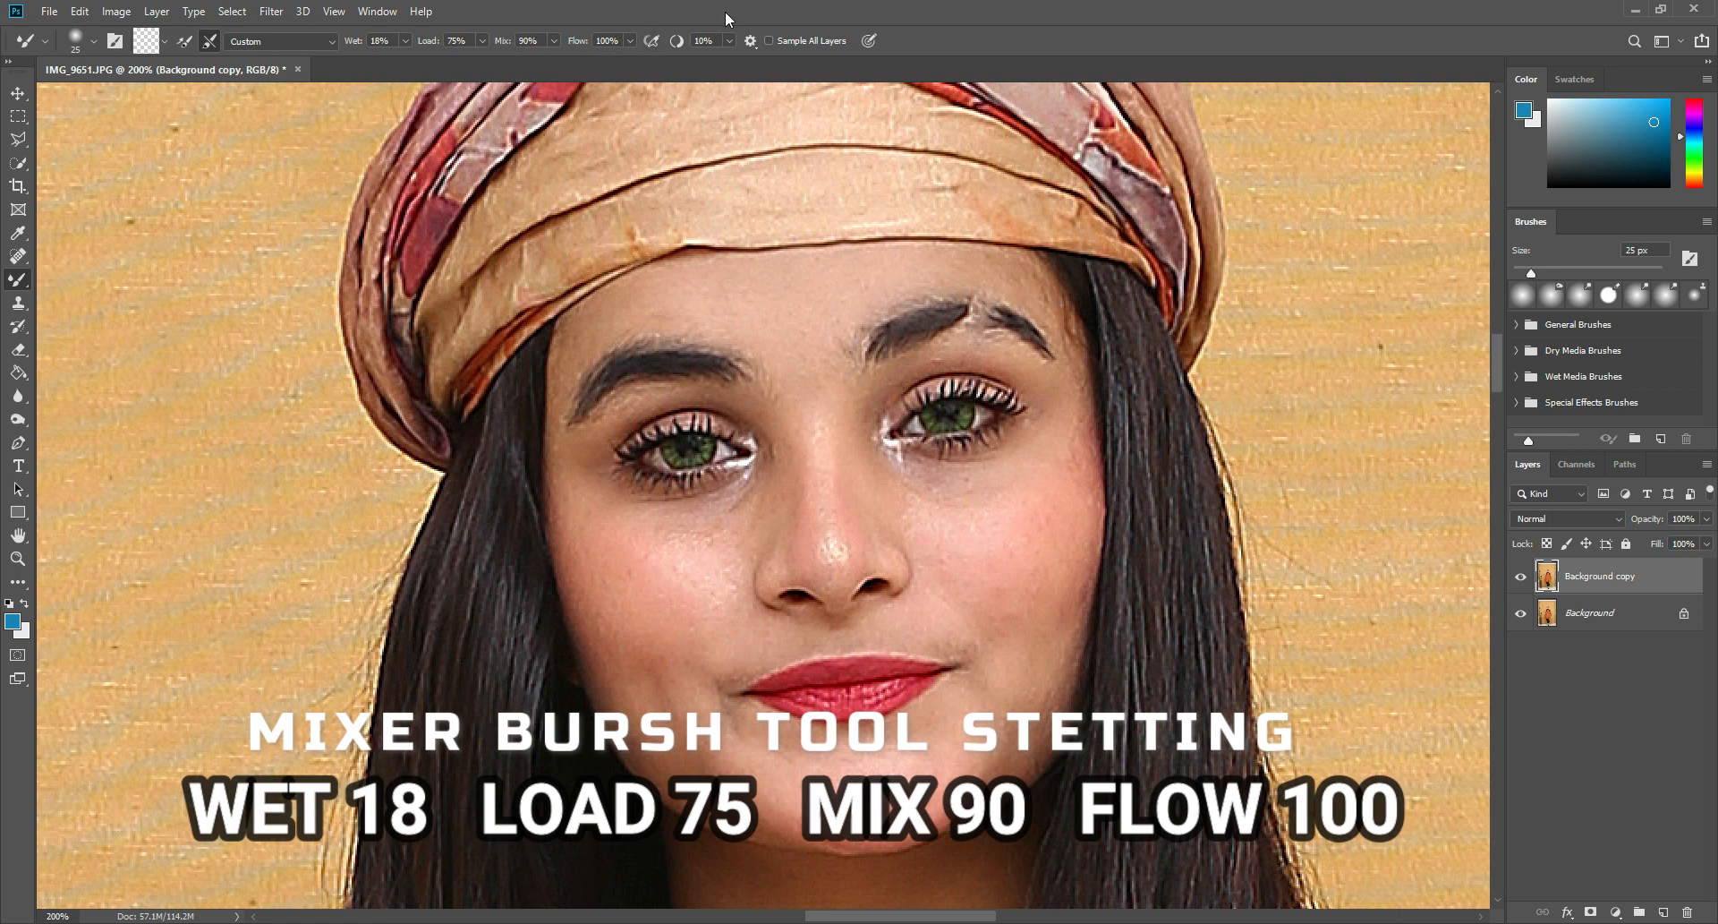
Smooth the image-right side of the forehead at 300% magnification with the Mixer Brush at 25 px
{"action": "scroll", "coordinate": [798, 346], "scroll_direction": "up", "scroll_amount": 2}
{"action": "key", "text": "z"}
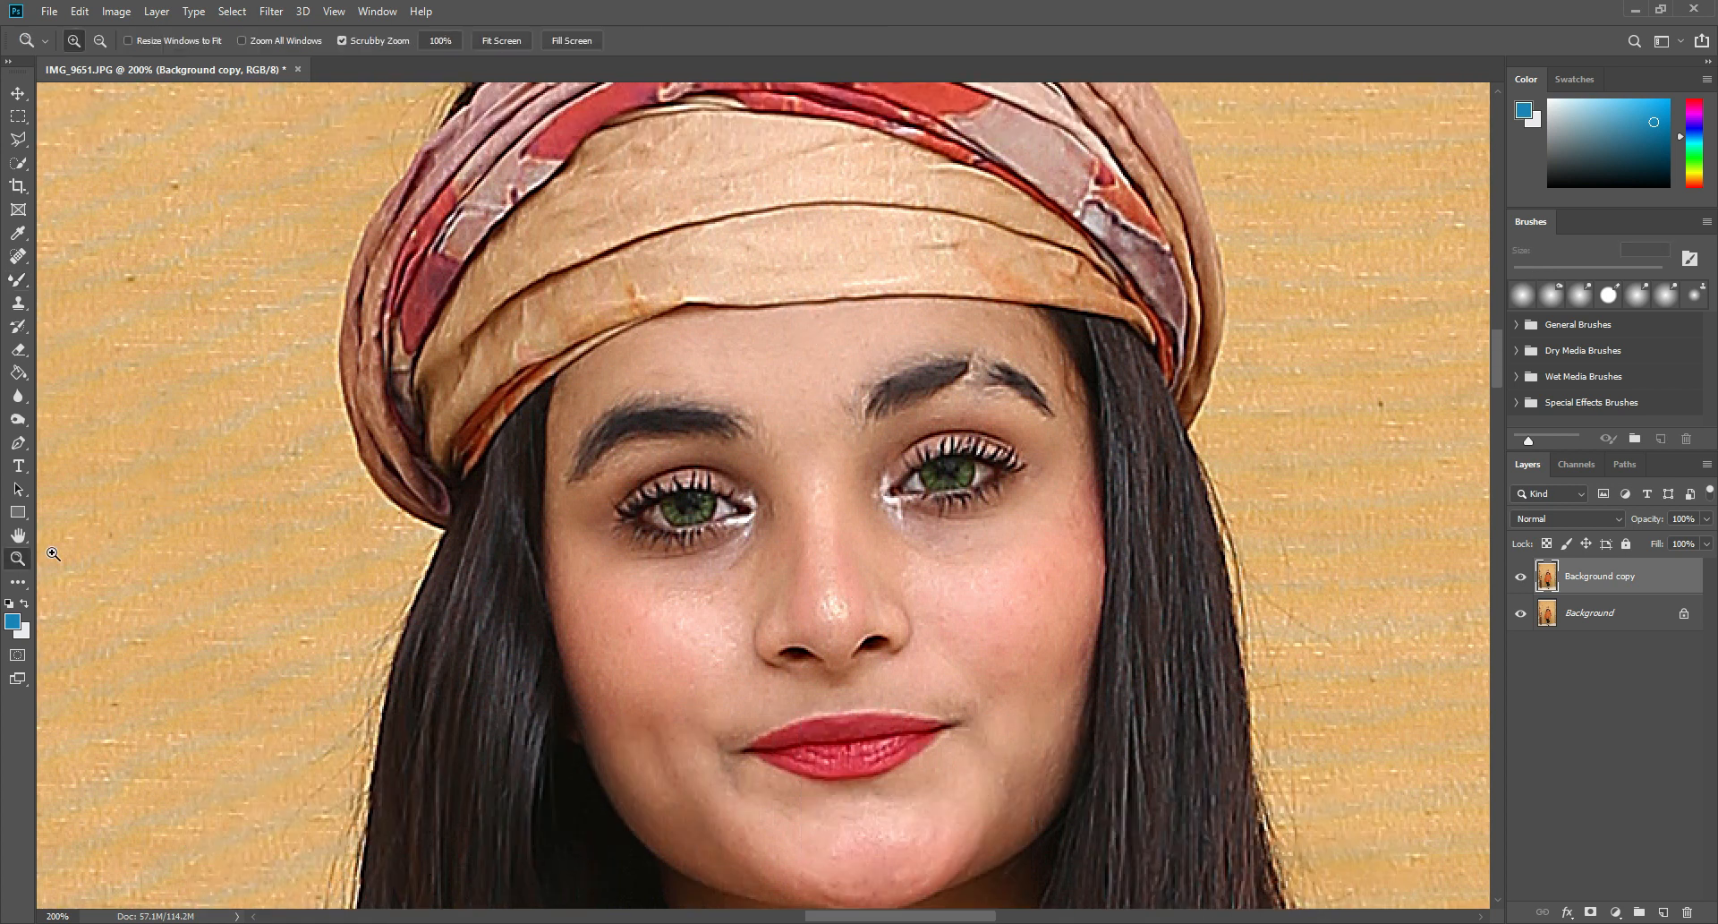
{"action": "left_click", "coordinate": [823, 337]}
{"action": "left_click", "coordinate": [822, 336]}
{"action": "left_click", "coordinate": [18, 280]}
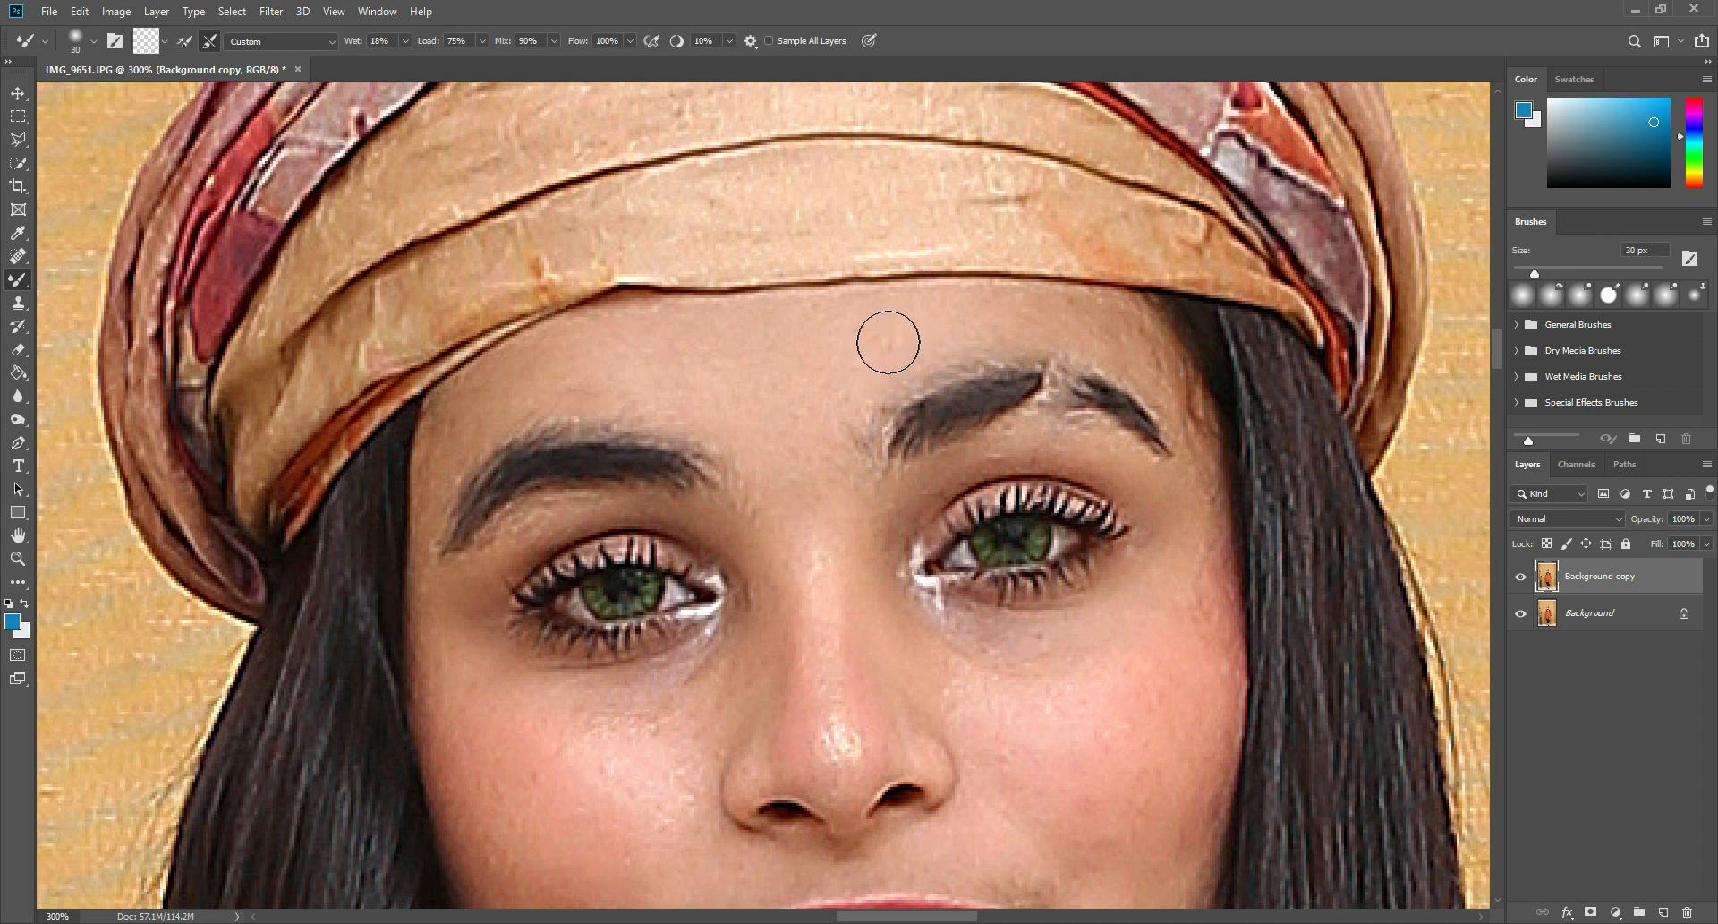
{"action": "key", "text": "bracketleft"}
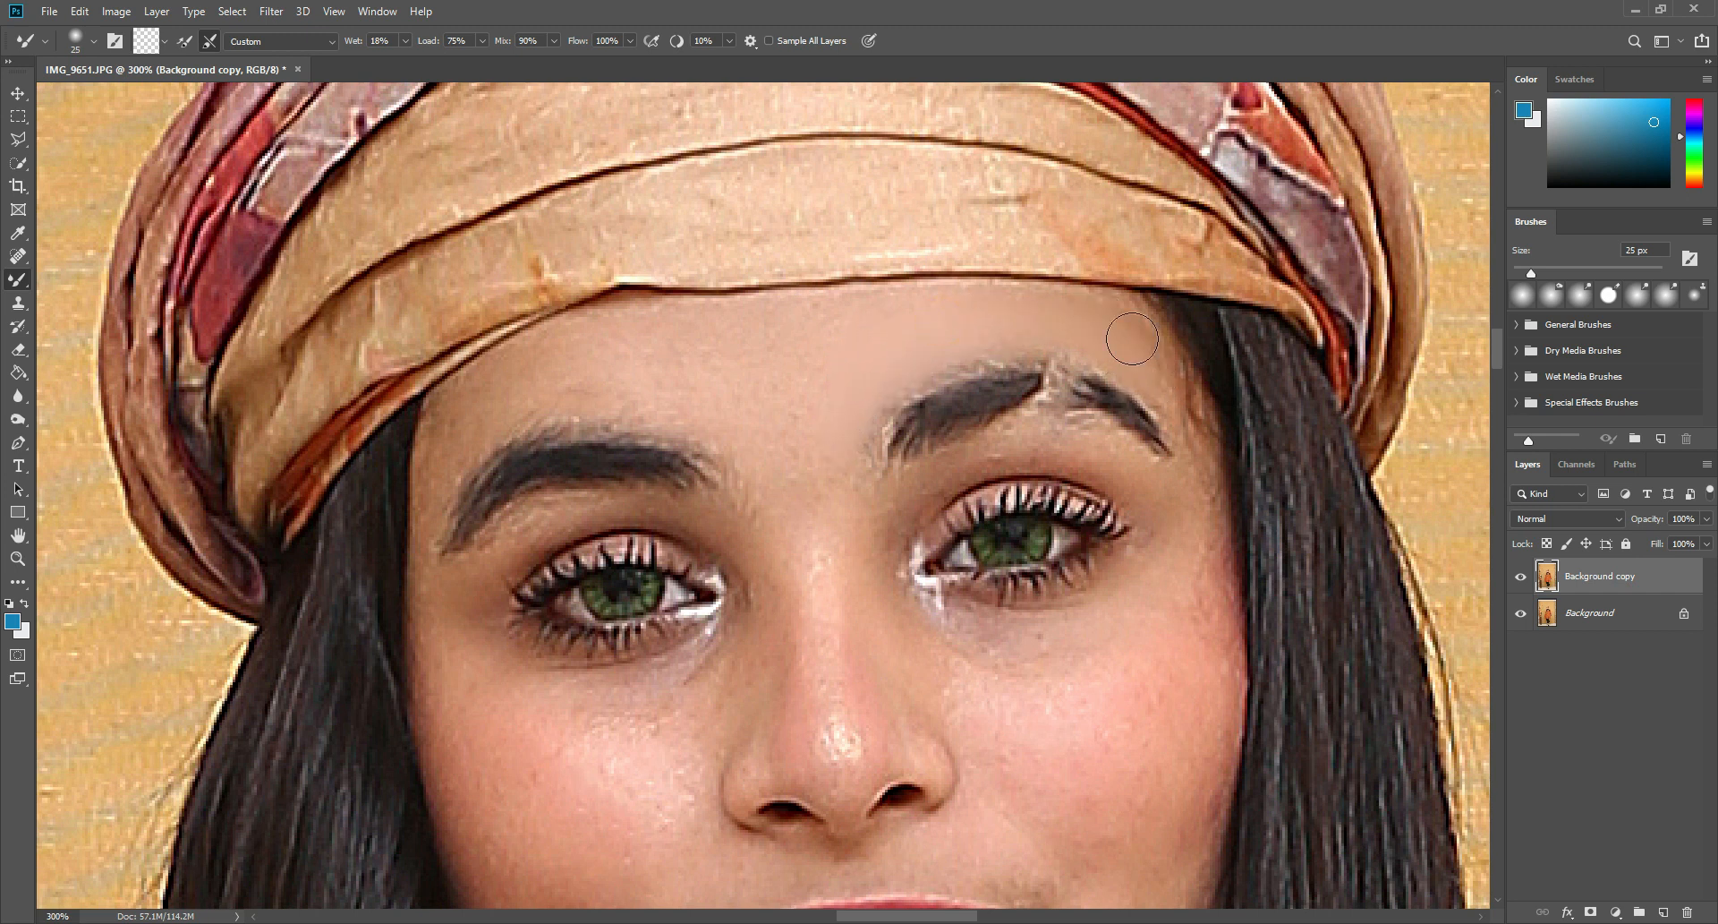
Blend the middle of the forehead with the Mixer Brush at 35 px and its image-left side at 25 px
{"action": "key", "text": "bracketright"}
{"action": "key", "text": "bracketright"}
{"action": "left_click", "coordinate": [852, 342]}
{"action": "mouse_move", "coordinate": [801, 349]}
{"action": "left_mouse_down"}
{"action": "mouse_move", "coordinate": [794, 430]}
{"action": "mouse_move", "coordinate": [829, 436]}
{"action": "mouse_move", "coordinate": [763, 430]}
{"action": "mouse_move", "coordinate": [758, 386]}
{"action": "left_mouse_up"}
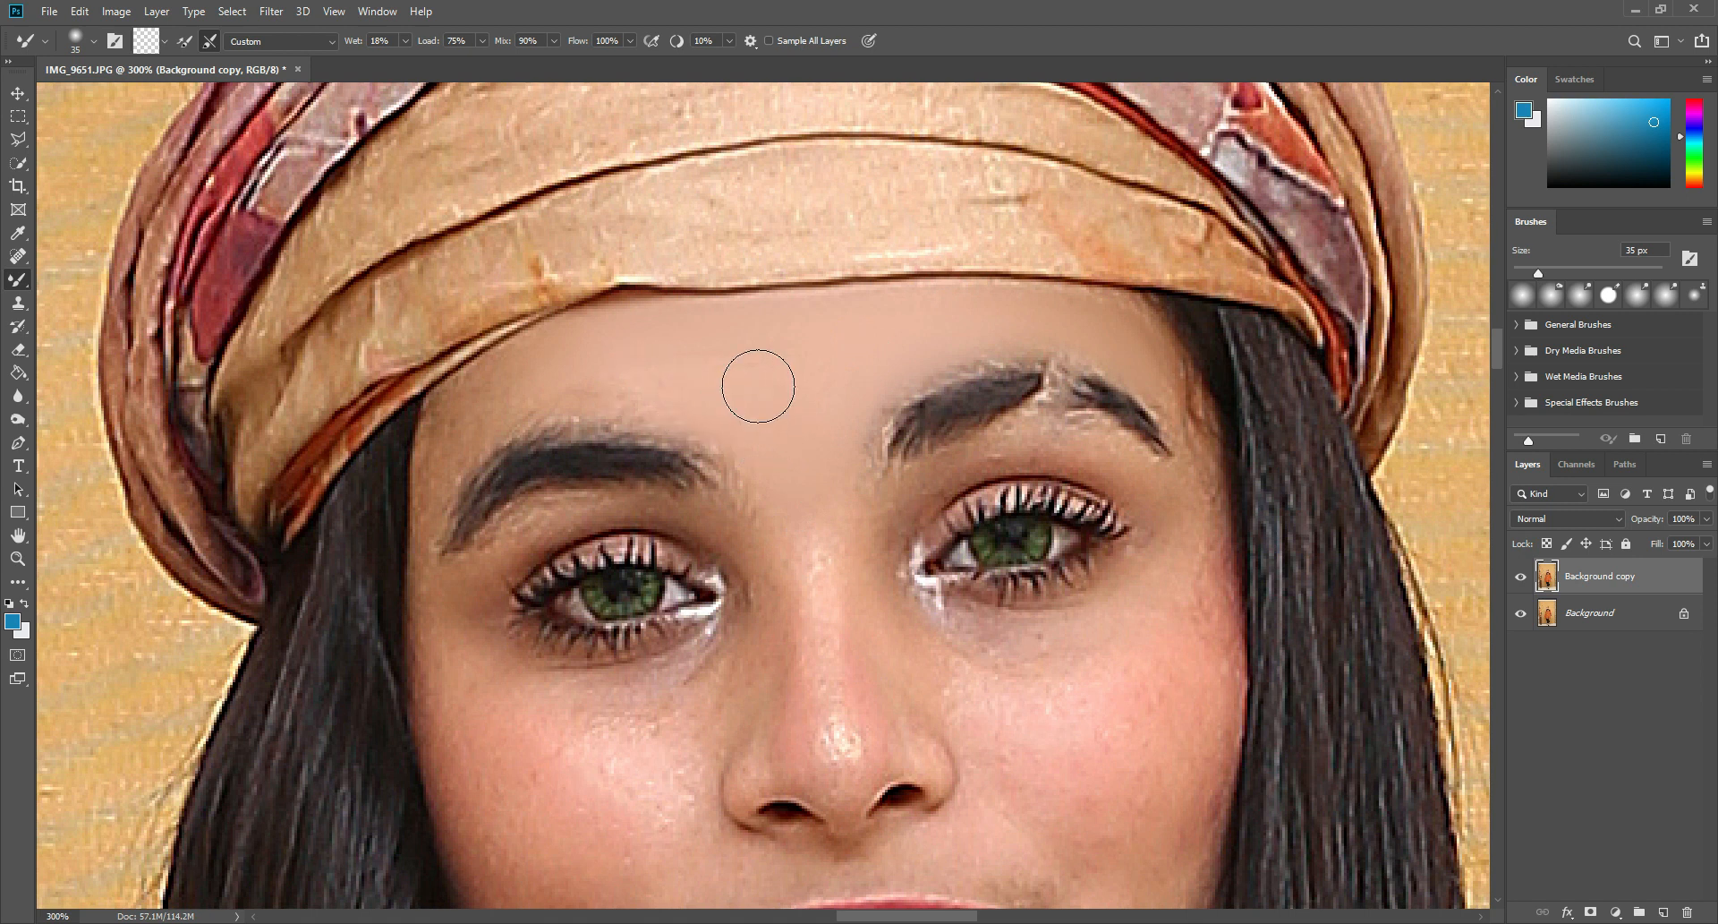
{"action": "key", "text": "bracketleft"}
{"action": "key", "text": "bracketleft"}
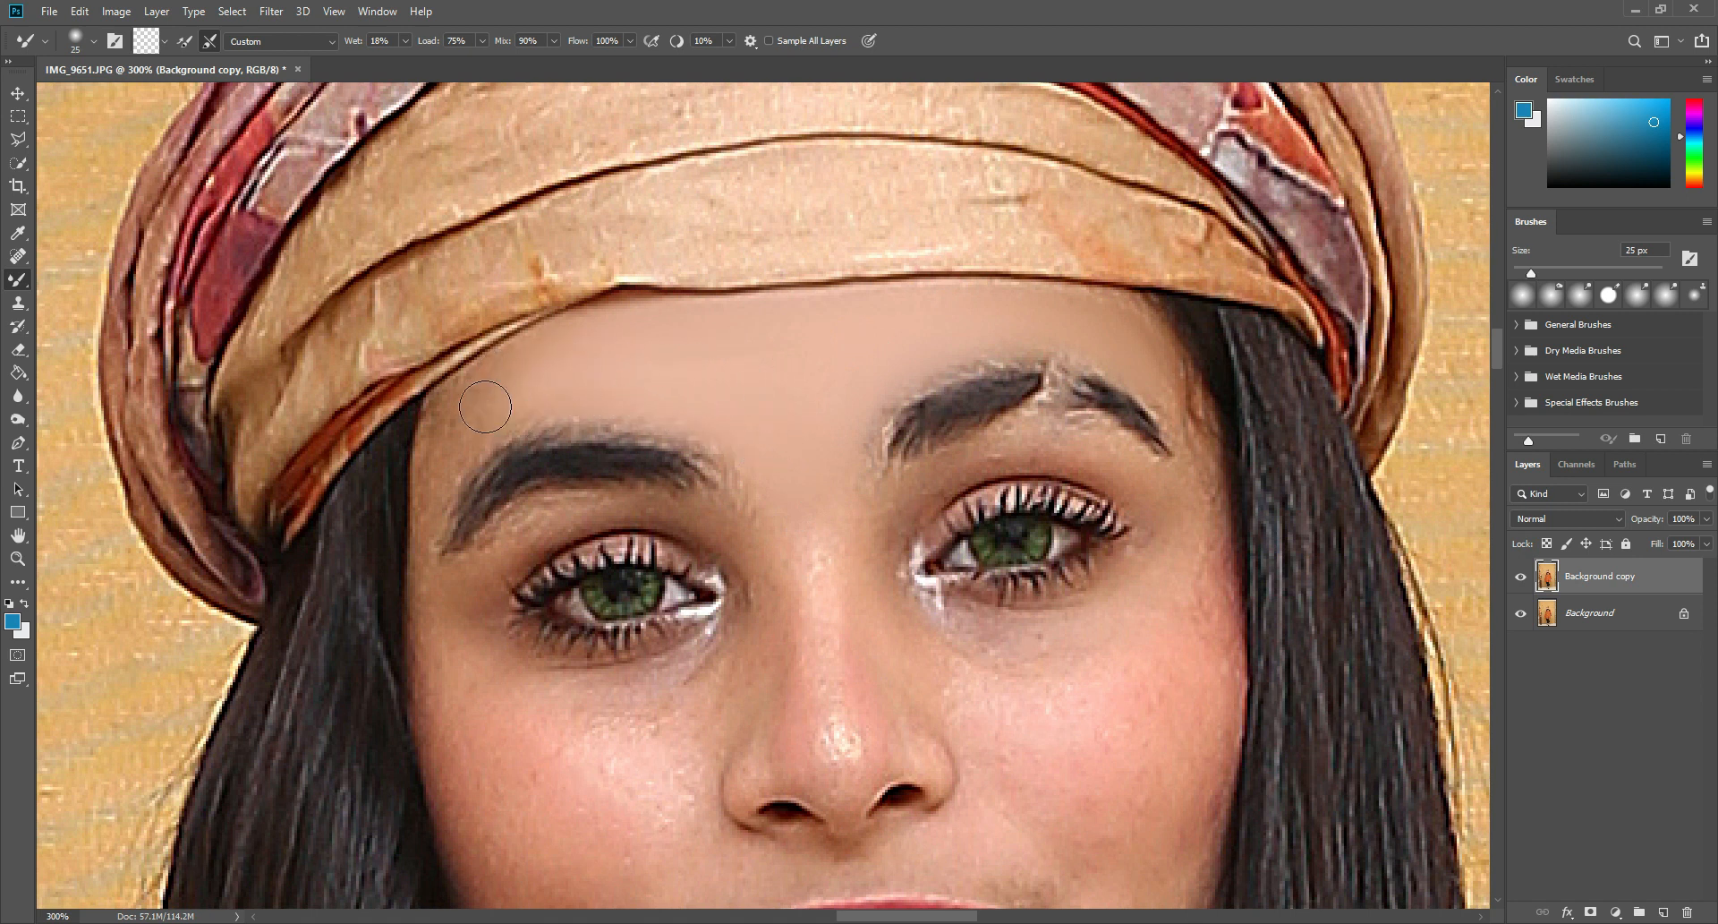
{"action": "left_click_drag", "start_coordinate": [481, 402], "coordinate": [465, 401]}
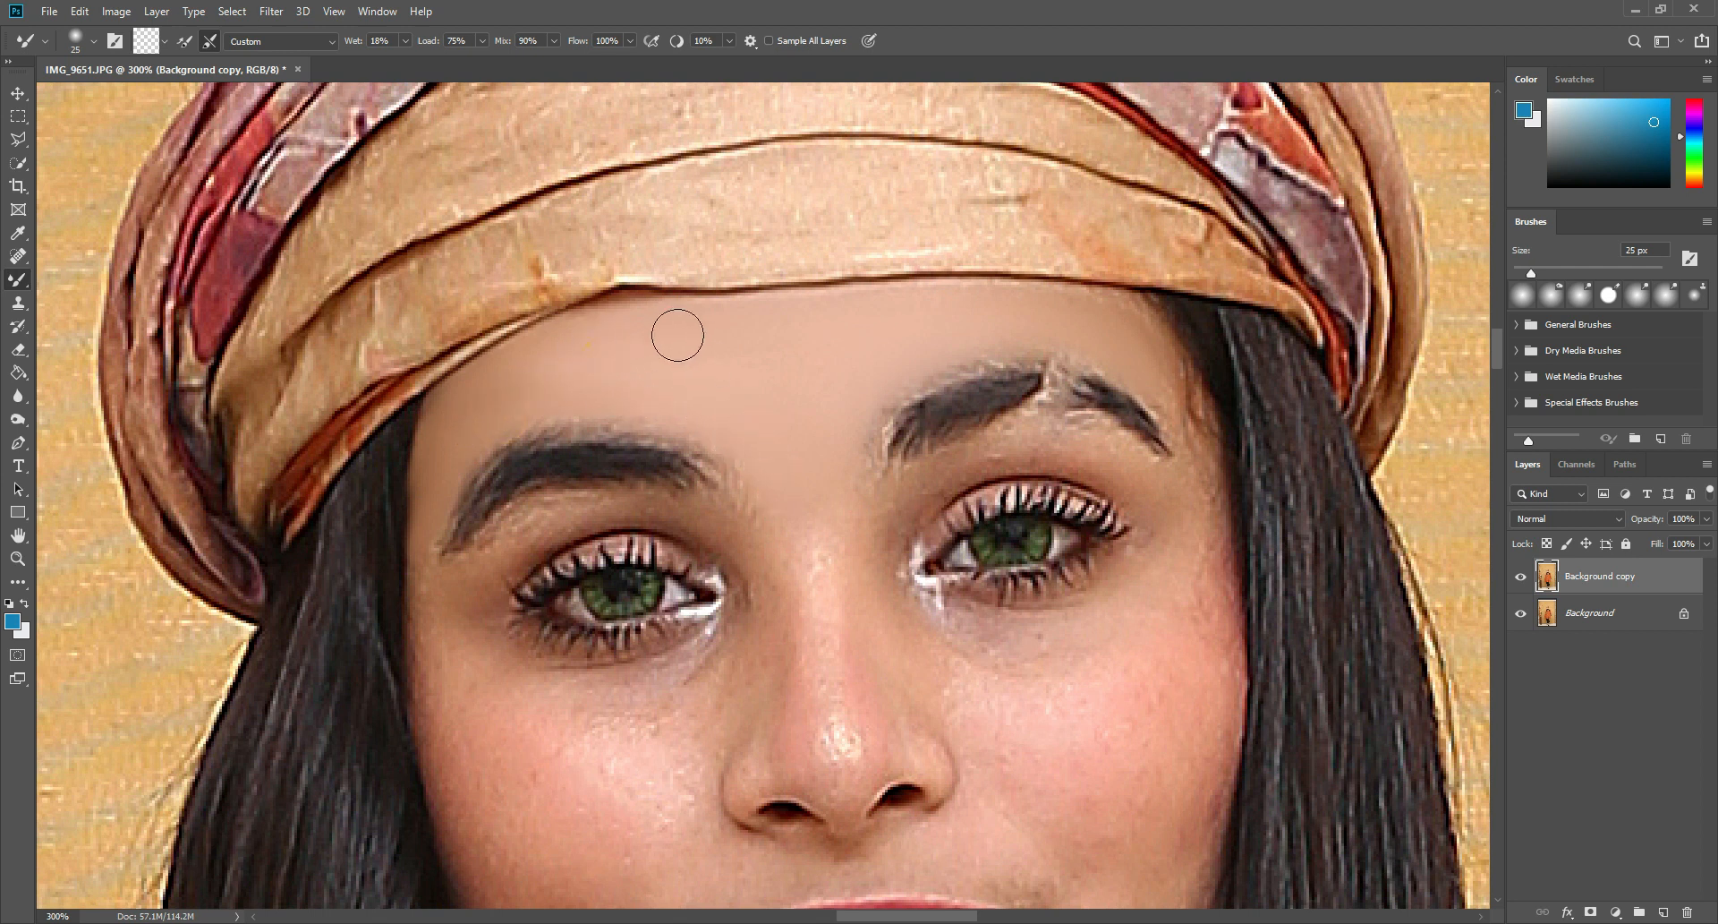
Smooth the skin at the temples beside the outer ends of both eyebrows with a small Mixer Brush
{"action": "scroll", "coordinate": [806, 341], "scroll_direction": "down", "scroll_amount": 3}
{"action": "key", "text": "bracketleft"}
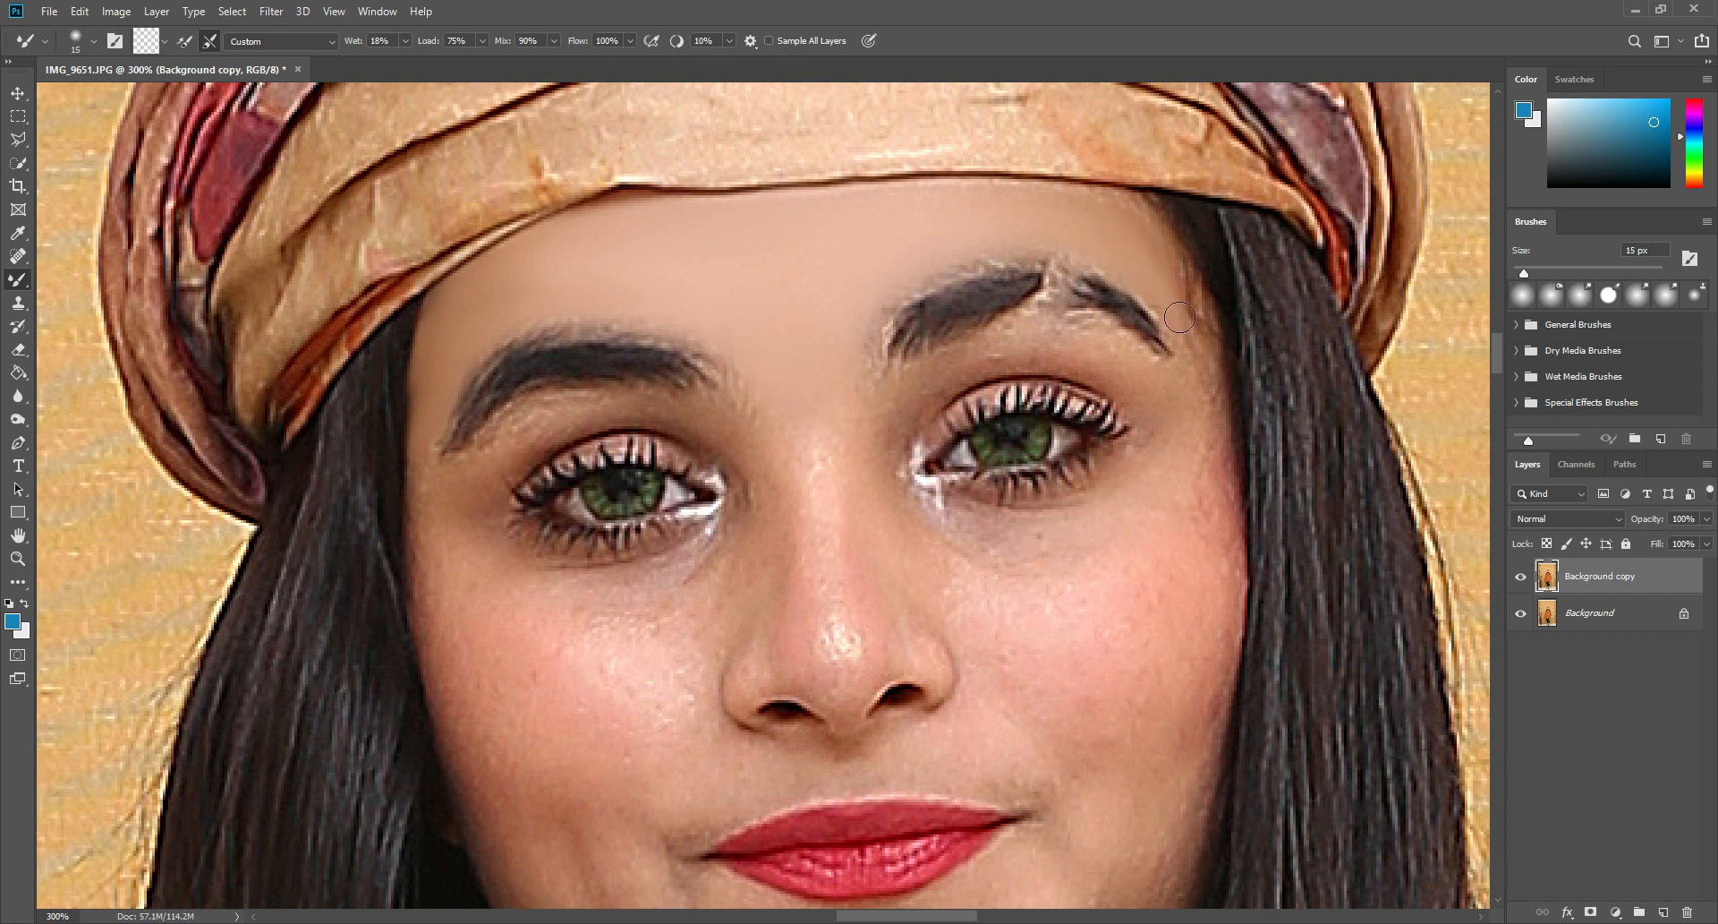
{"action": "key", "text": "bracketright"}
{"action": "scroll", "coordinate": [647, 305], "scroll_direction": "down", "scroll_amount": 1}
{"action": "key", "text": "bracketleft"}
{"action": "left_click", "coordinate": [442, 255]}
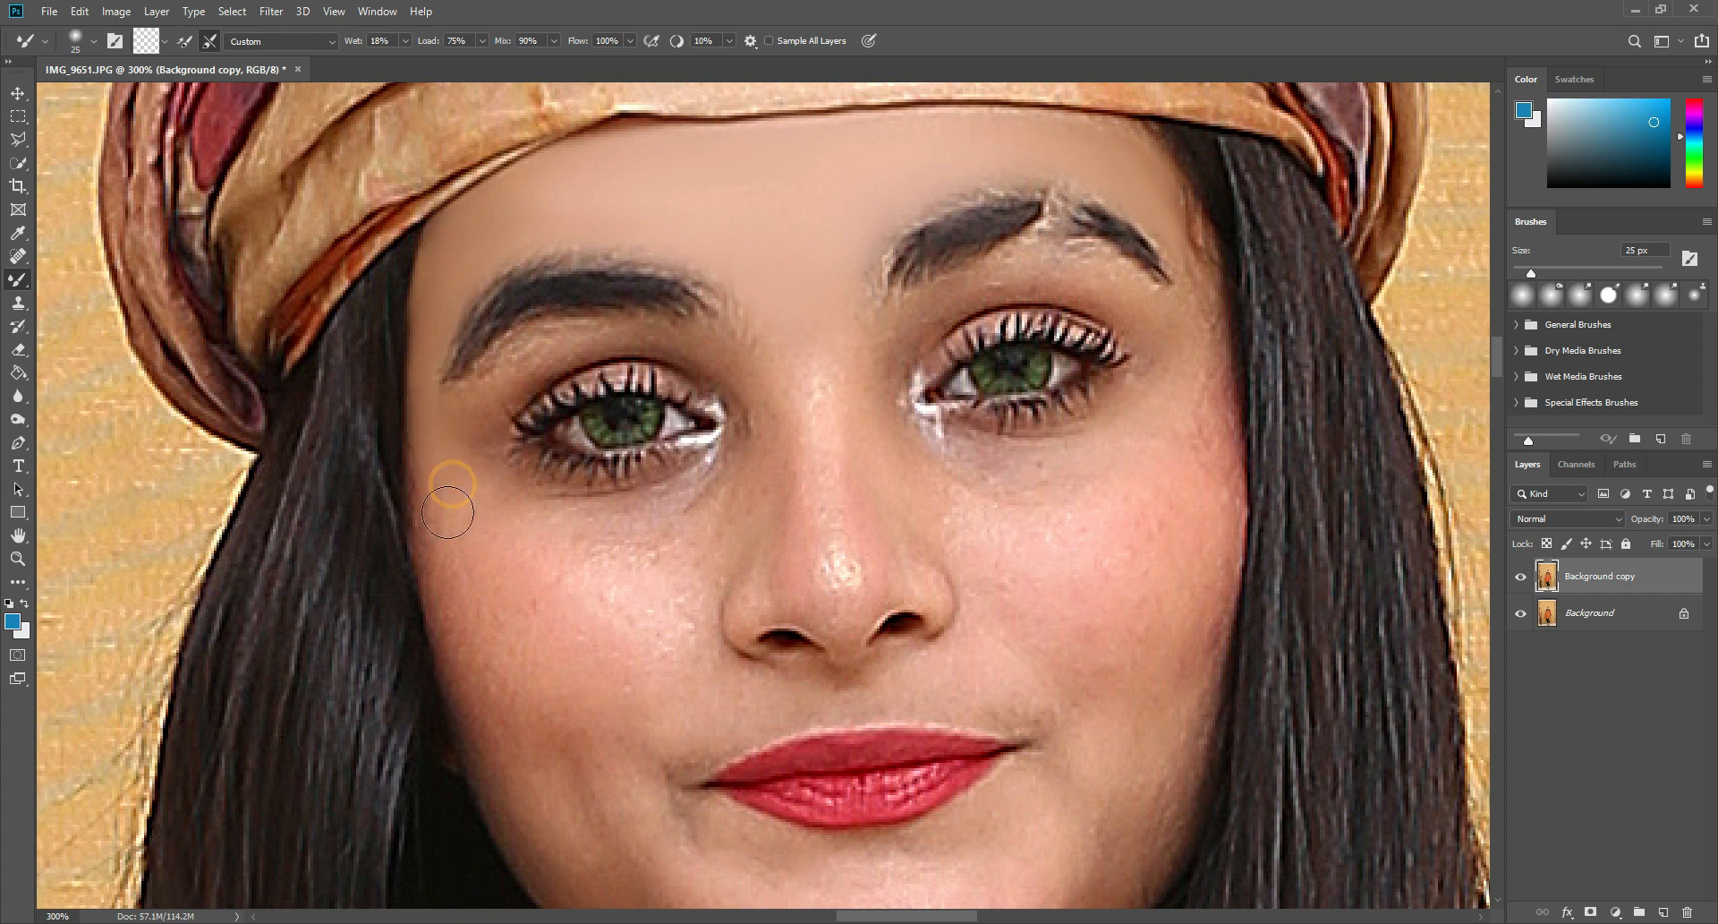
Smooth the outer edge of the image-left cheek along the hair with the Mixer Brush at 25 px
{"action": "key", "text": "bracketright"}
{"action": "scroll", "coordinate": [506, 484], "scroll_direction": "down", "scroll_amount": 1}
{"action": "key", "text": "bracketleft"}
{"action": "left_click", "coordinate": [434, 377]}
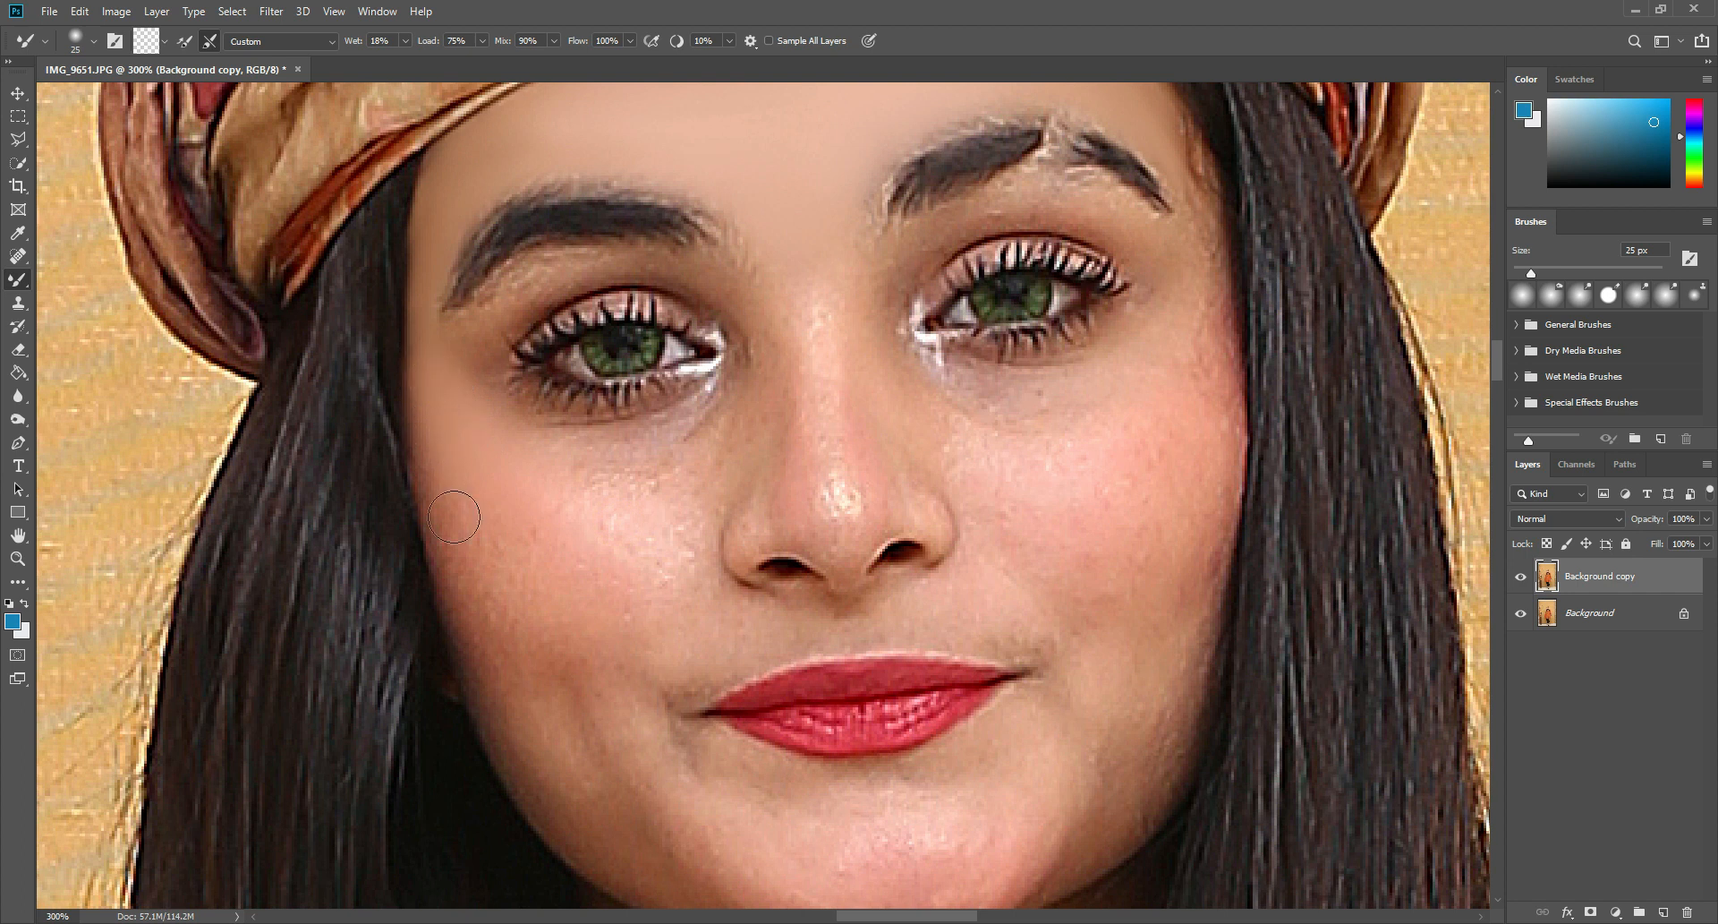
Blend the broad area of the image-left cheek toward the nose with the Mixer Brush, starting at 35 px
{"action": "scroll", "coordinate": [435, 378], "scroll_direction": "down", "scroll_amount": 1}
{"action": "key", "text": "bracketright"}
{"action": "left_click", "coordinate": [453, 344]}
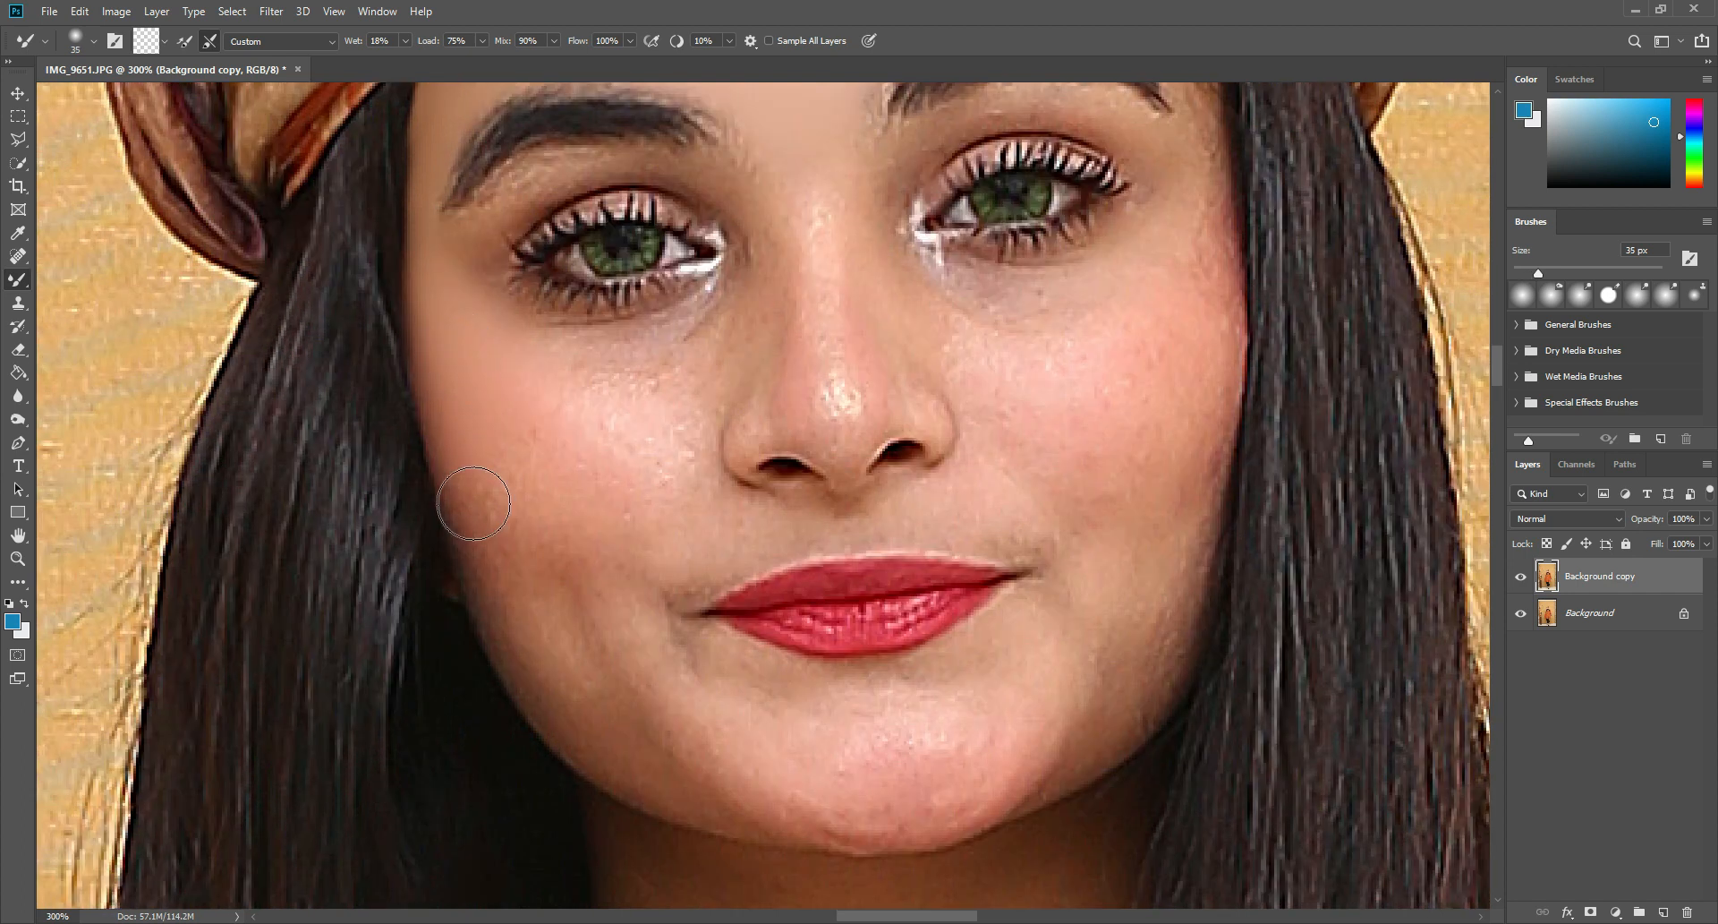
{"action": "key", "text": "bracketright"}
{"action": "left_click", "coordinate": [497, 384]}
{"action": "mouse_move", "coordinate": [497, 383]}
{"action": "left_mouse_down"}
{"action": "mouse_move", "coordinate": [616, 430]}
{"action": "mouse_move", "coordinate": [531, 387]}
{"action": "mouse_move", "coordinate": [640, 399]}
{"action": "left_mouse_up"}
{"action": "key", "text": "bracketleft"}
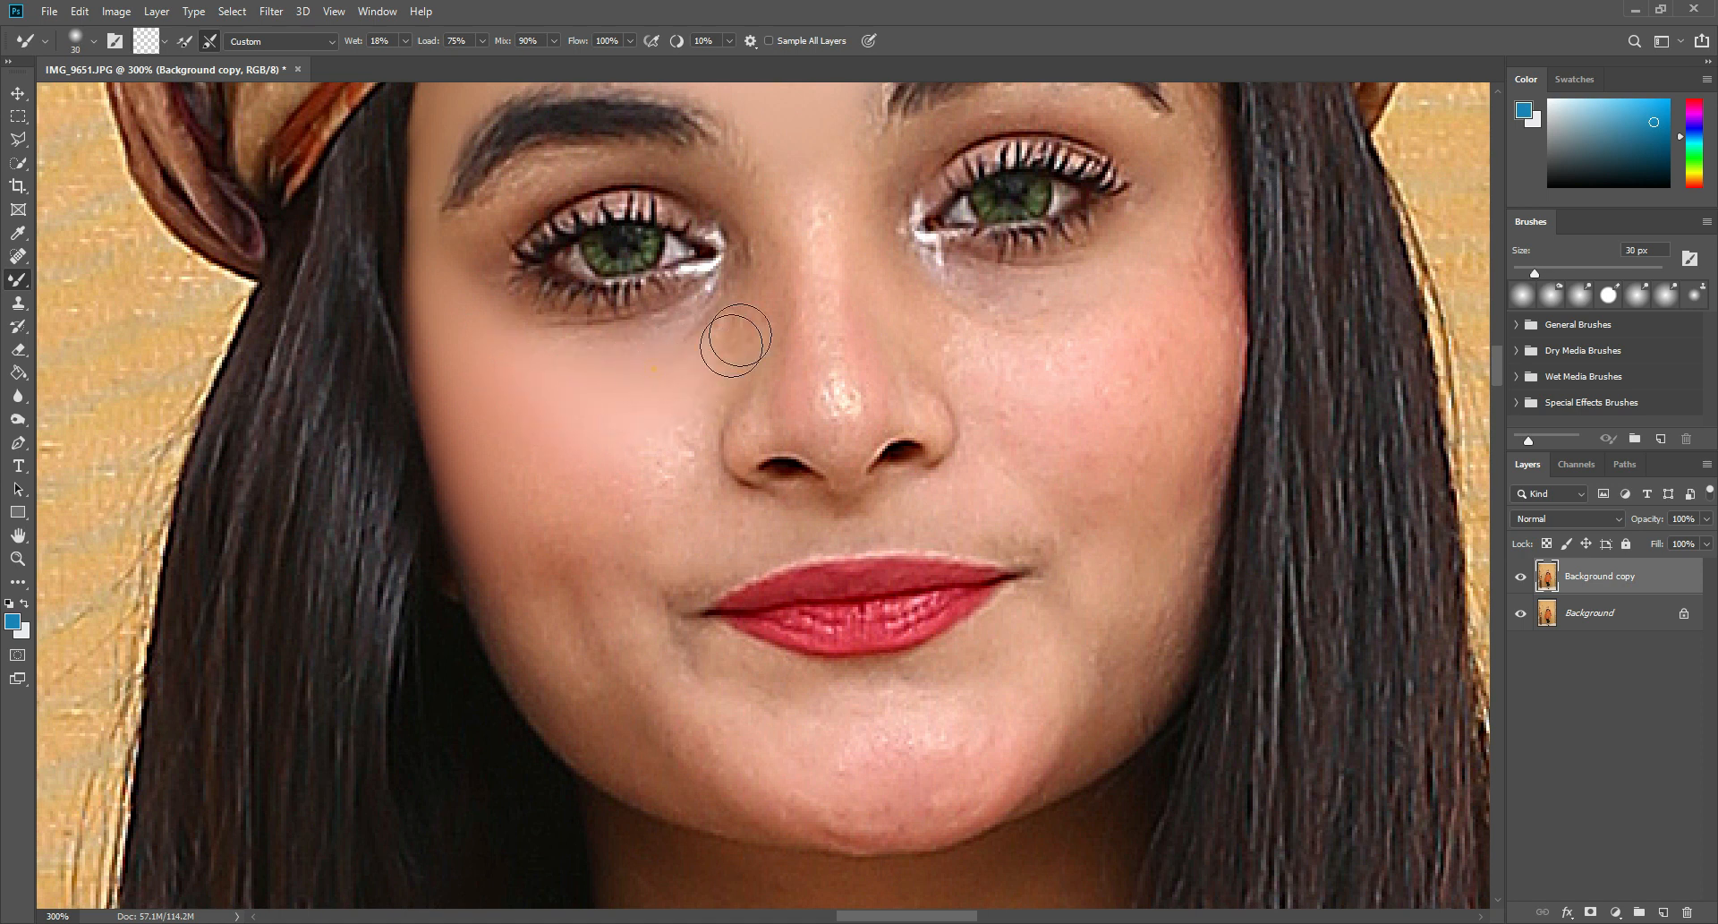
Smooth the skin under the image-left eye toward its inner corner with the Mixer Brush at 20 px
{"action": "key", "text": "bracketleft"}
{"action": "key", "text": "bracketleft"}
{"action": "key", "text": "bracketleft"}
{"action": "left_click_drag", "start_coordinate": [597, 350], "coordinate": [693, 307]}
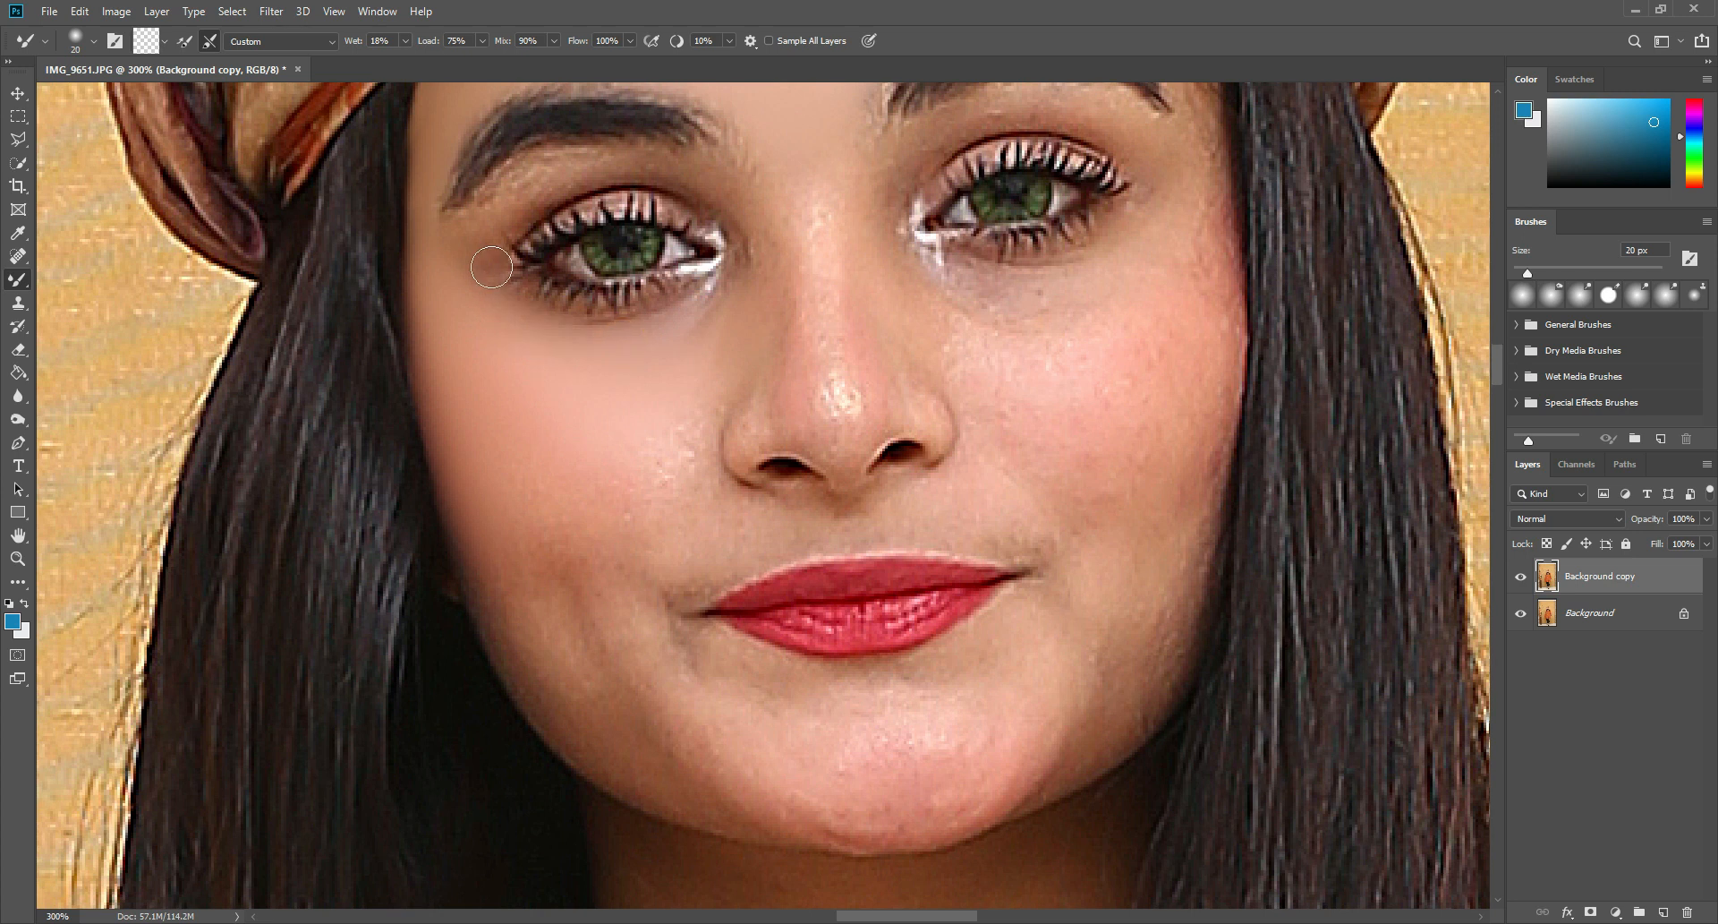
Smooth the skin between the image-left eyebrow and eye and around the outer eye corner with the Mixer Brush at 15 px
{"action": "scroll", "coordinate": [565, 287], "scroll_direction": "up", "scroll_amount": 3}
{"action": "key", "text": "bracketright"}
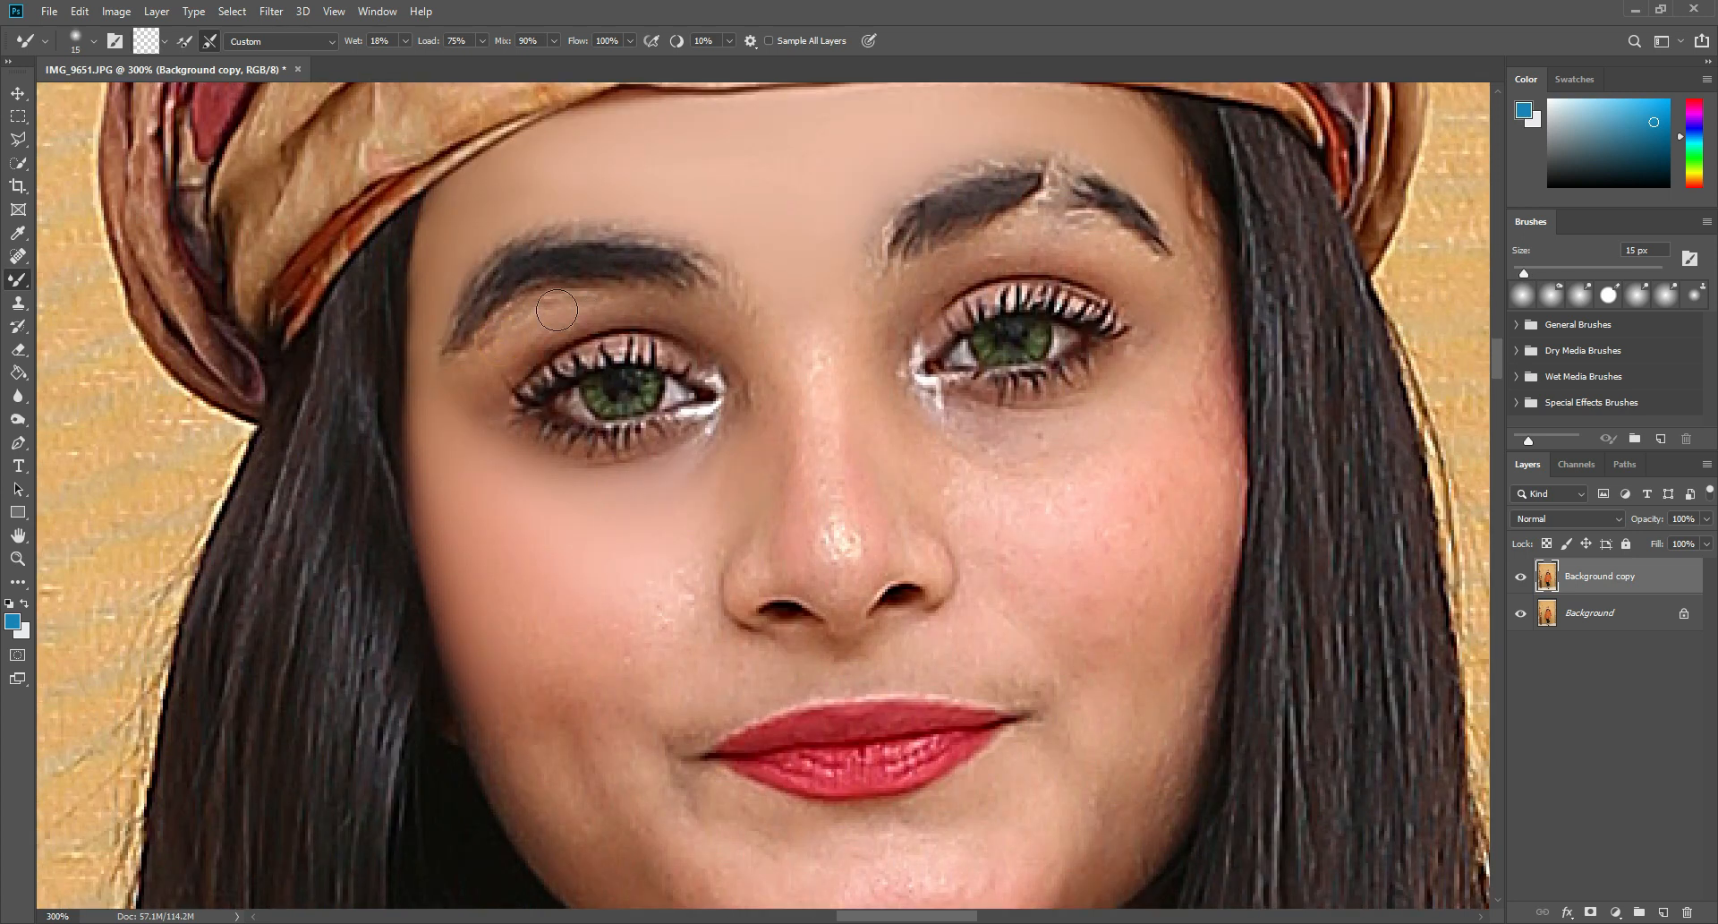
{"action": "left_click_drag", "start_coordinate": [564, 313], "coordinate": [509, 331]}
{"action": "left_click_drag", "start_coordinate": [468, 388], "coordinate": [479, 379]}
{"action": "key", "text": "bracketright"}
{"action": "left_click_drag", "start_coordinate": [658, 308], "coordinate": [536, 322]}
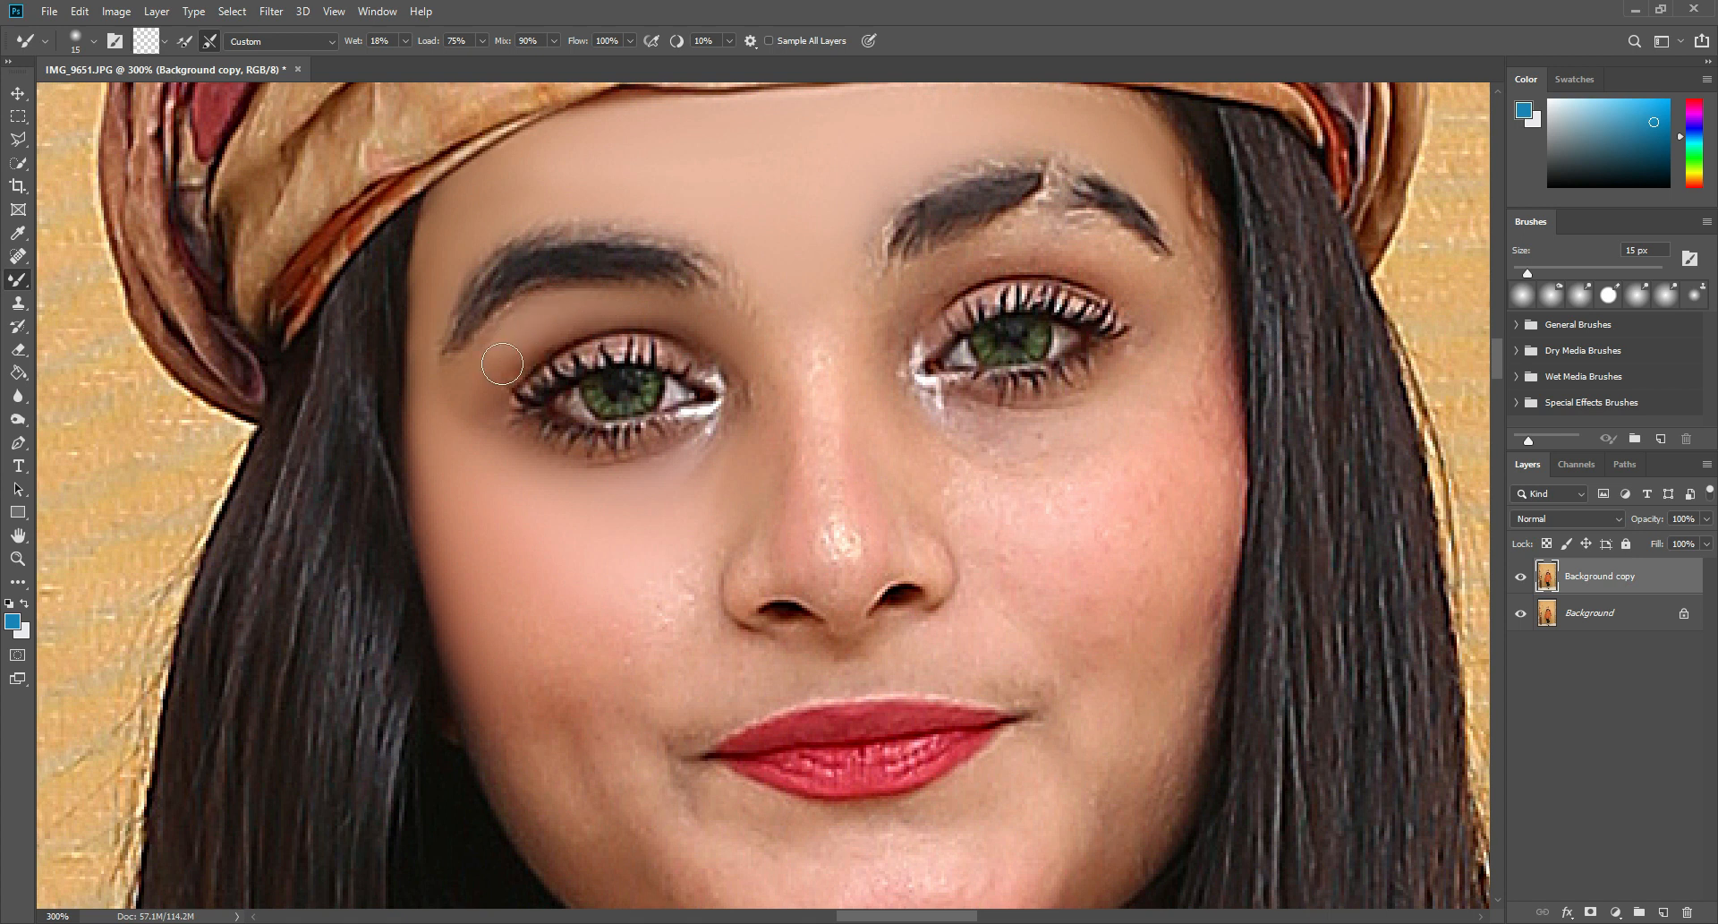
{"action": "left_click_drag", "start_coordinate": [466, 412], "coordinate": [492, 443]}
{"action": "scroll", "coordinate": [474, 367], "scroll_direction": "down", "scroll_amount": 2}
{"action": "key", "text": "bracketright"}
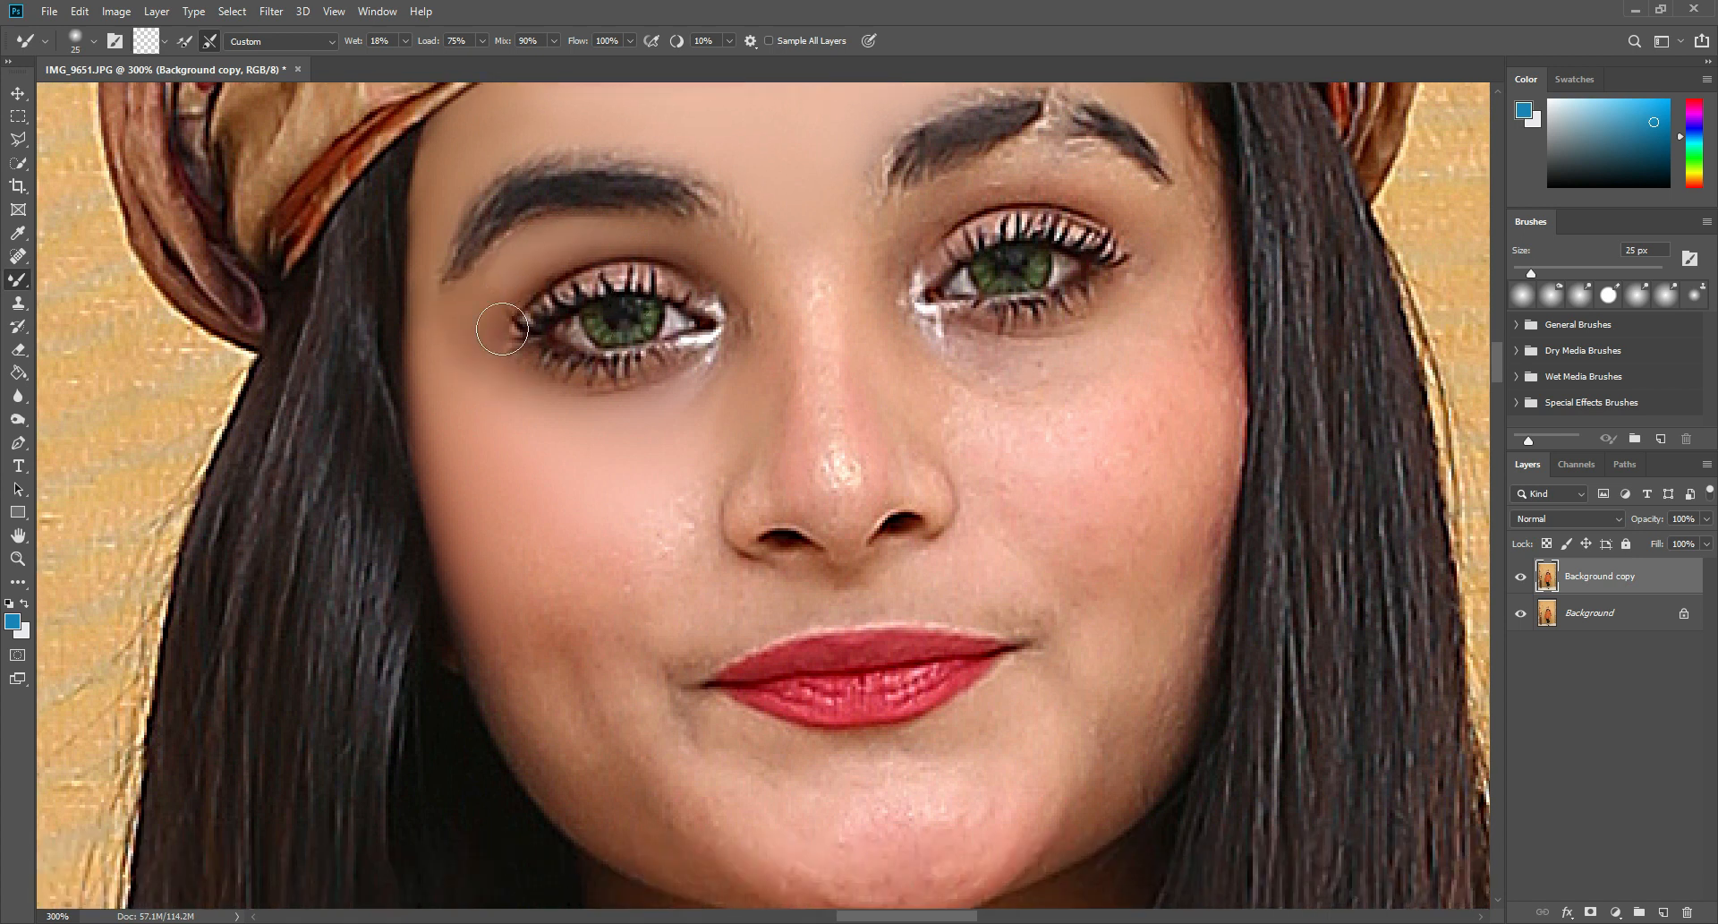
Compare the smoothed skin with the original by switching the Background copy layer's visibility, and leave it visible
{"action": "scroll", "coordinate": [468, 337], "scroll_direction": "up", "scroll_amount": 6}
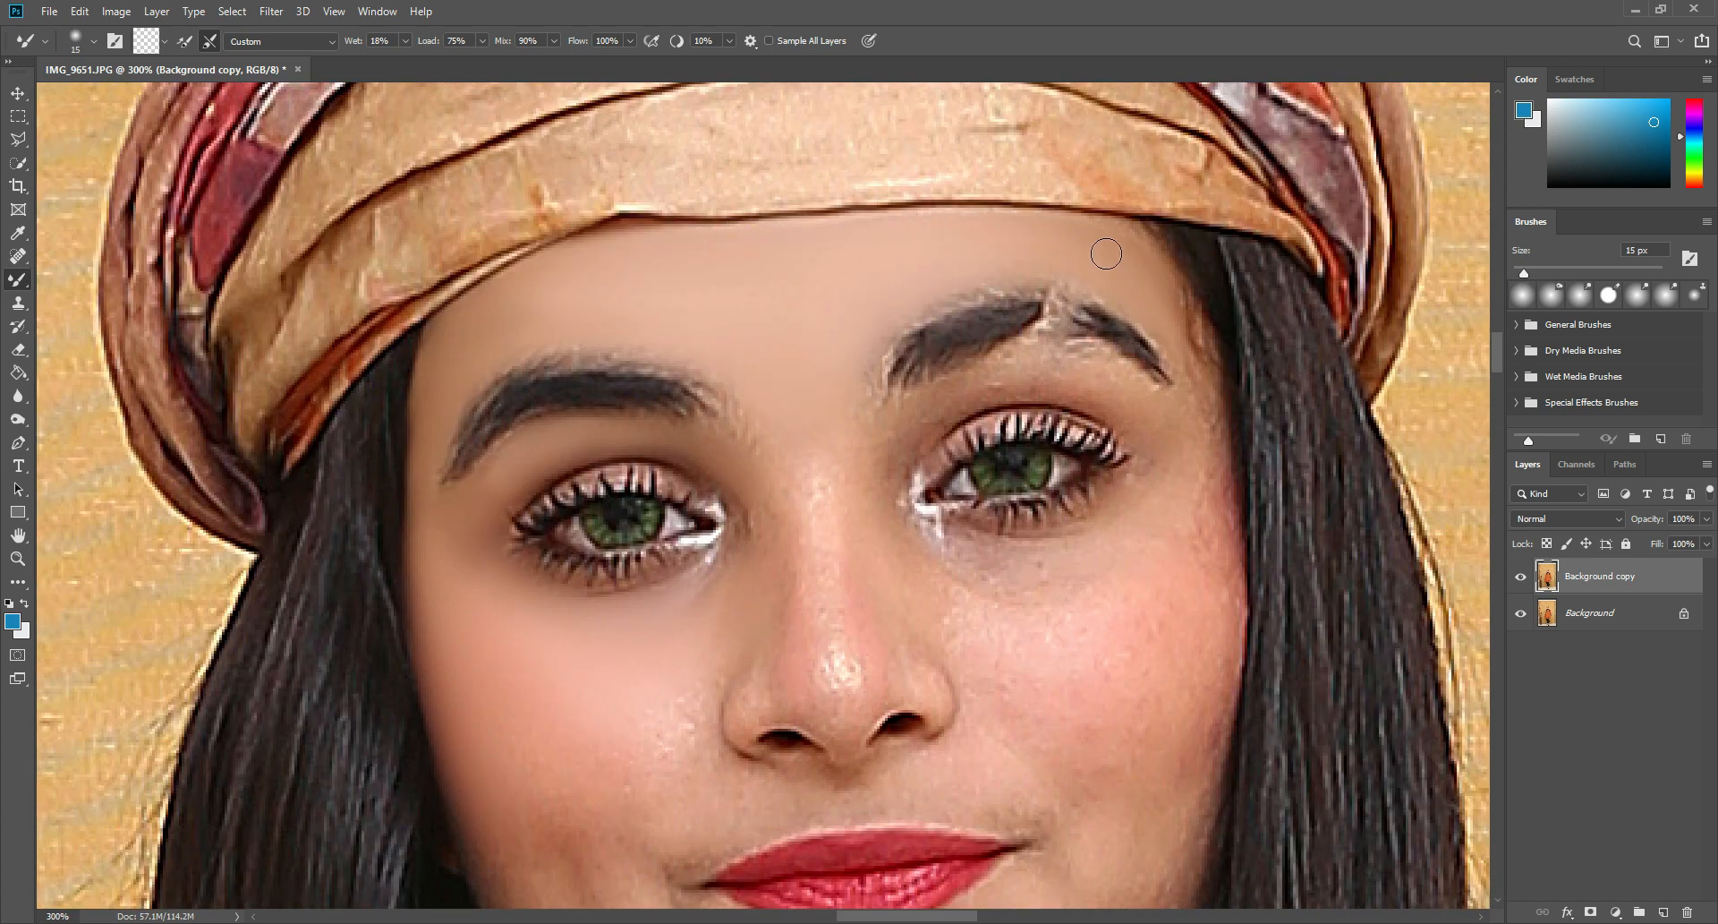
{"action": "left_click", "coordinate": [1526, 579]}
{"action": "left_click", "coordinate": [1526, 579]}
{"action": "left_click", "coordinate": [1526, 579]}
{"action": "left_click", "coordinate": [1526, 579]}
Smooth the skin between the eyebrows and along the image-left side of the nose bridge with the Mixer Brush at 25 px
{"action": "scroll", "coordinate": [816, 338], "scroll_direction": "down", "scroll_amount": 3}
{"action": "key", "text": "bracketright"}
{"action": "scroll", "coordinate": [742, 269], "scroll_direction": "down", "scroll_amount": 4}
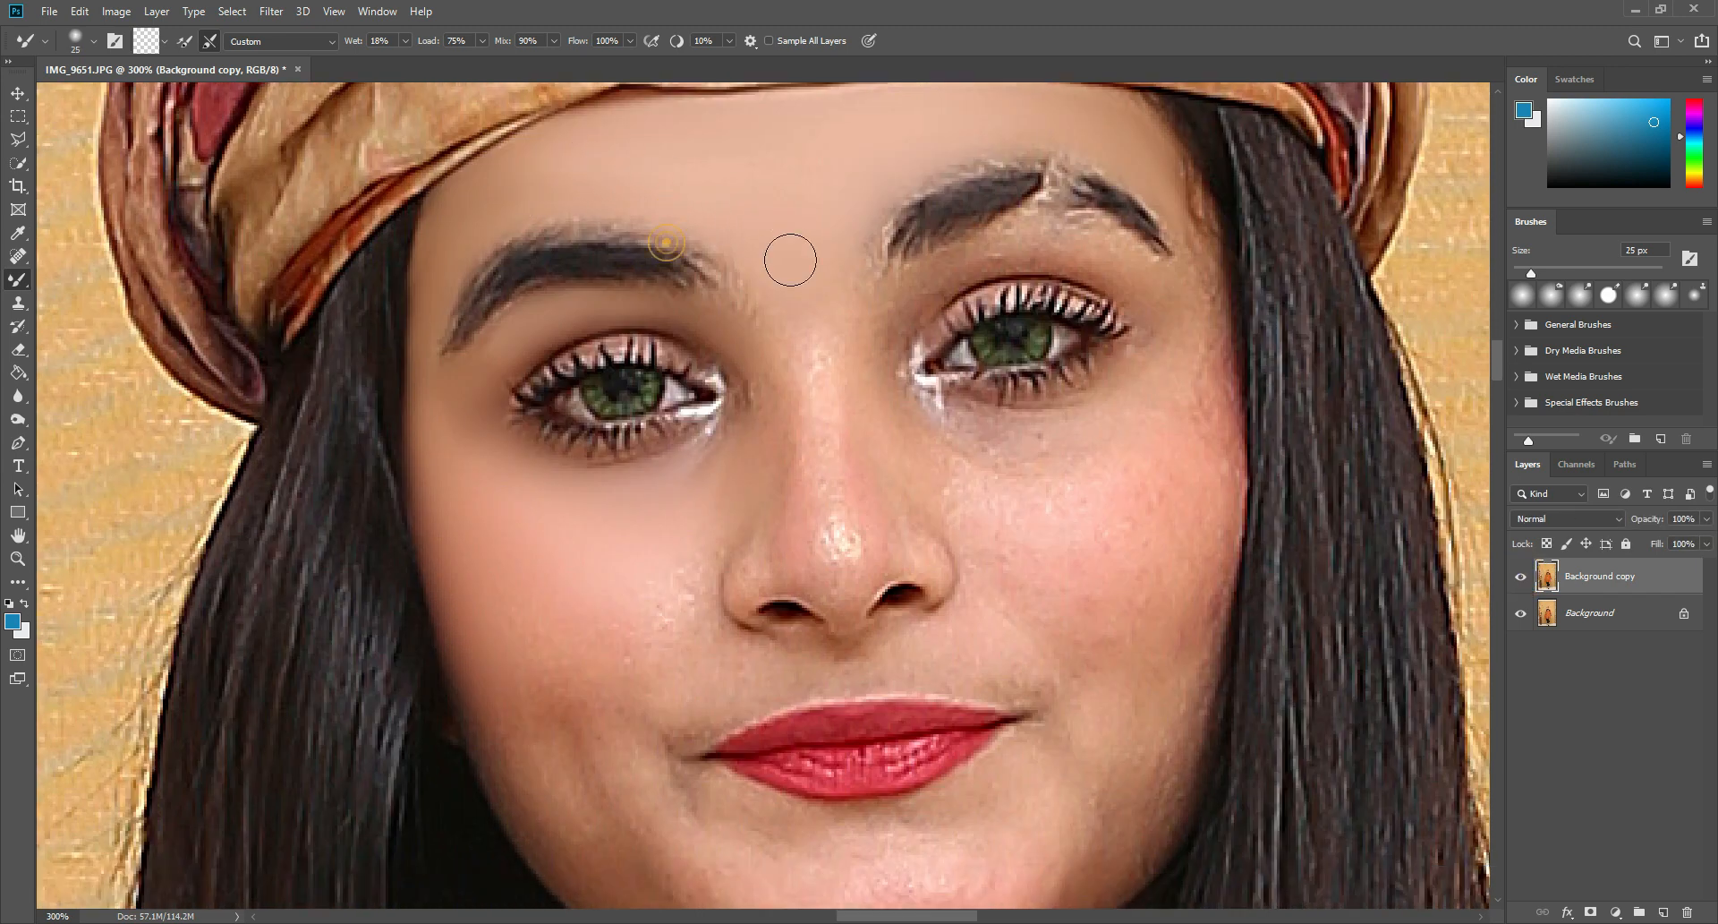
{"action": "key", "text": "bracketleft"}
{"action": "key", "text": "bracketright"}
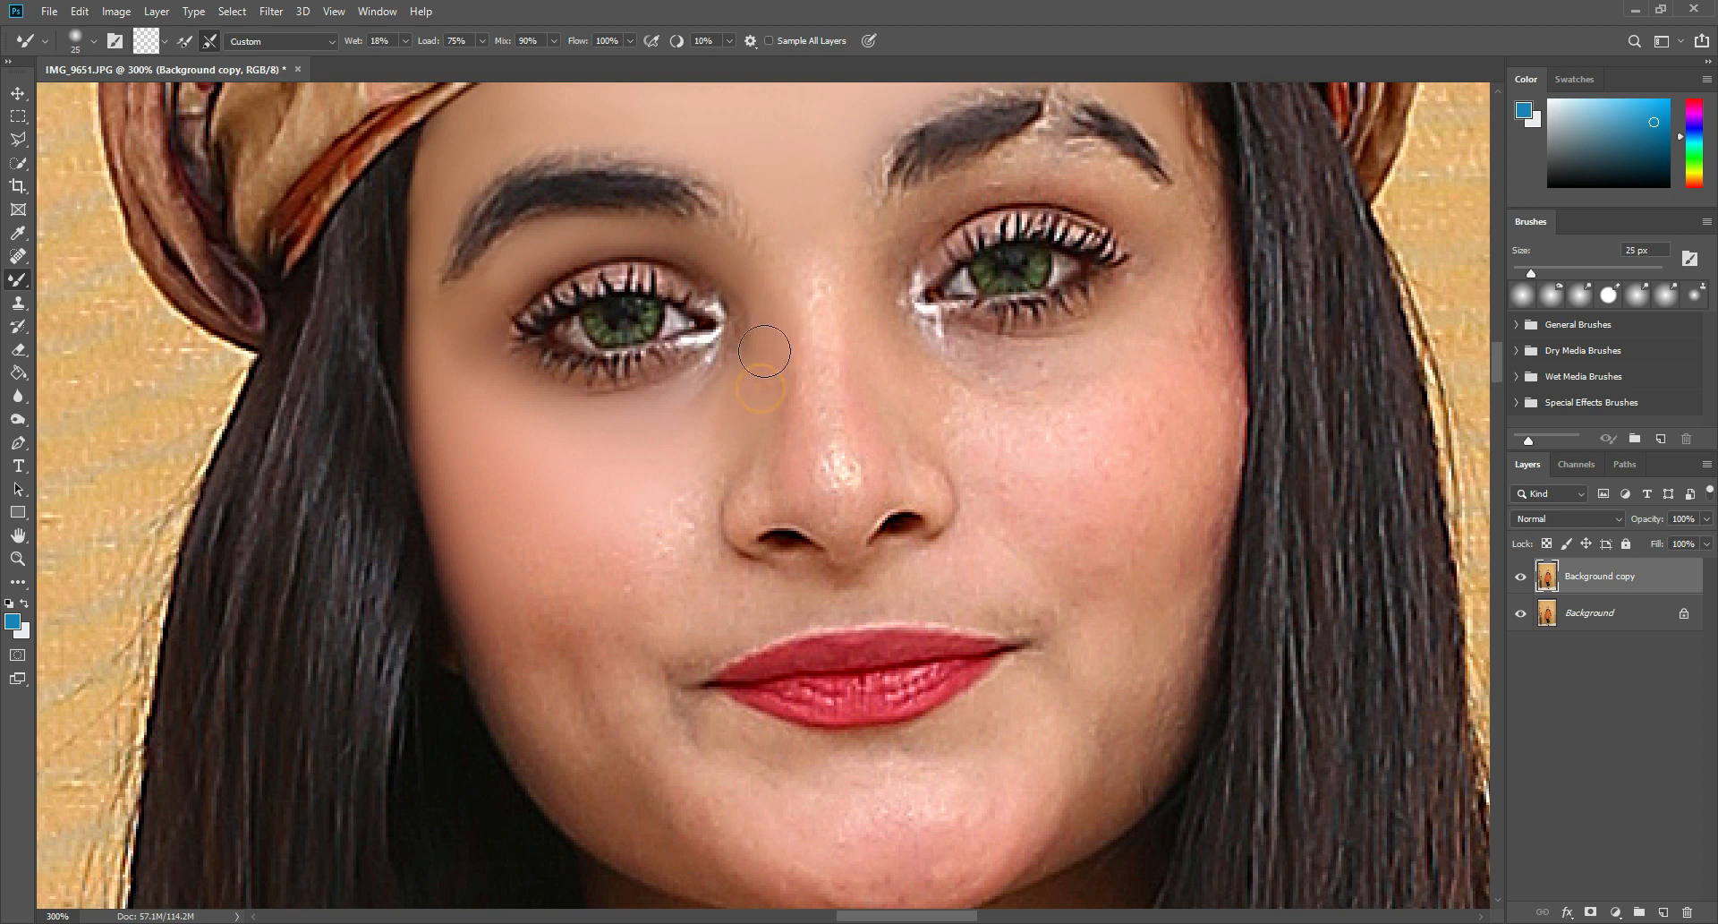
Blend the ridge of the nose from the bridge down to the tip with the Mixer Brush at 35 px
{"action": "key", "text": "bracketright"}
{"action": "key", "text": "bracketright"}
{"action": "left_click_drag", "start_coordinate": [797, 268], "coordinate": [808, 369]}
{"action": "key", "text": "bracketleft"}
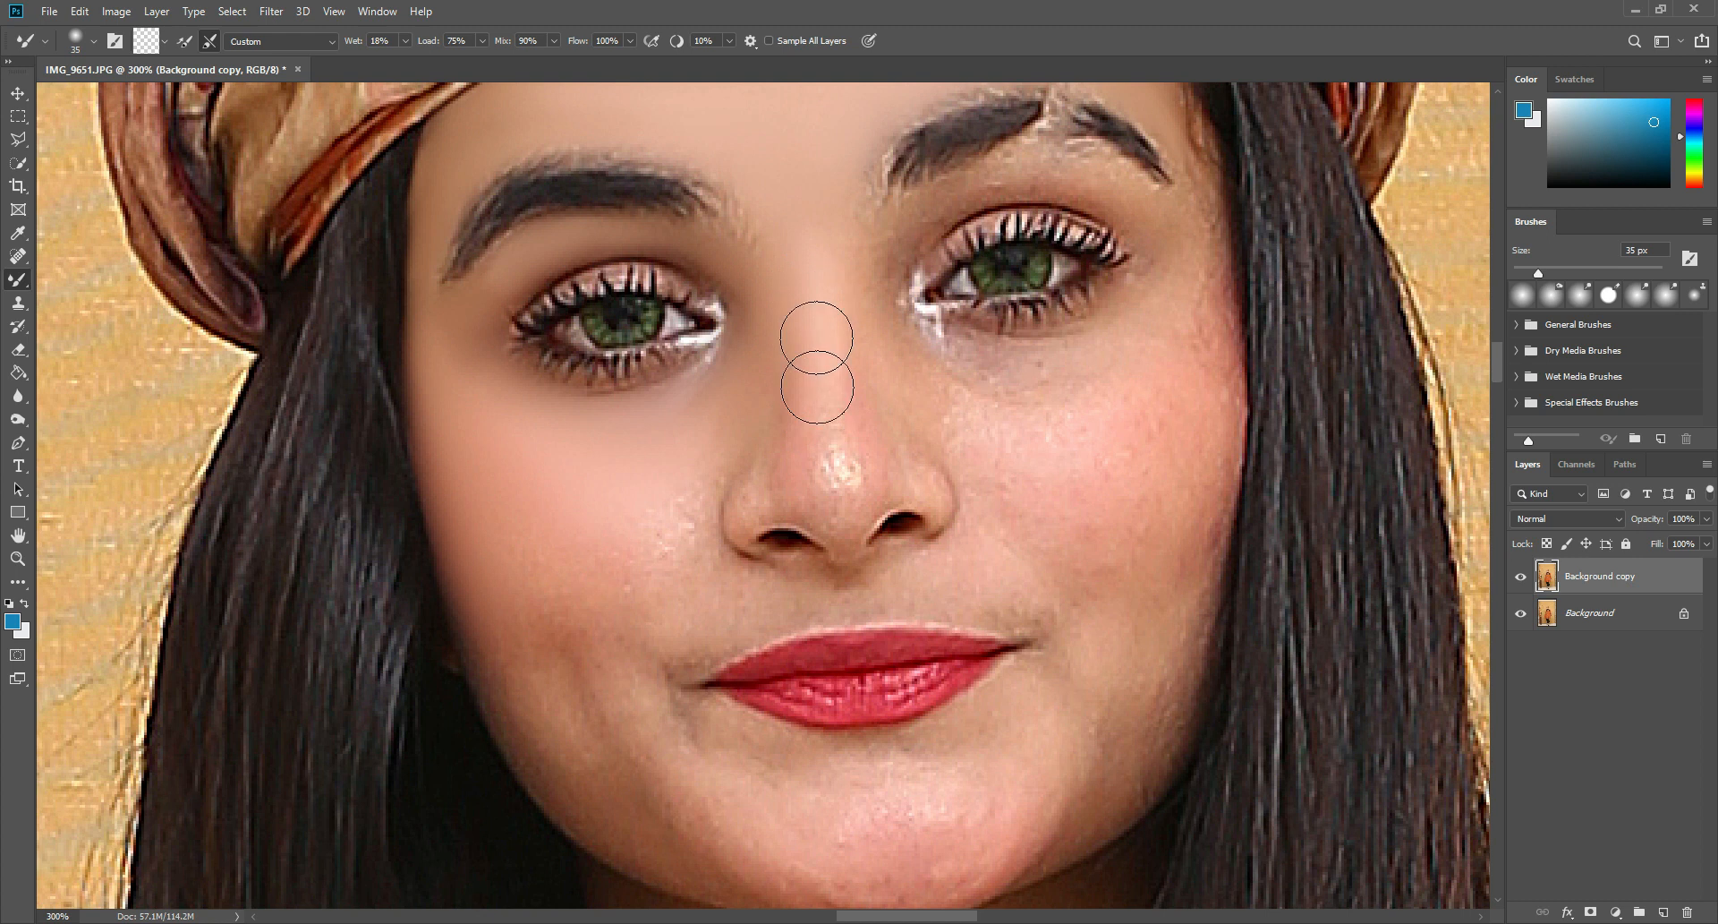
{"action": "scroll", "coordinate": [813, 307], "scroll_direction": "down", "scroll_amount": 4}
{"action": "mouse_move", "coordinate": [817, 247]}
{"action": "left_mouse_down"}
{"action": "mouse_move", "coordinate": [833, 361]}
{"action": "mouse_move", "coordinate": [818, 319]}
{"action": "mouse_move", "coordinate": [834, 369]}
{"action": "mouse_move", "coordinate": [848, 353]}
{"action": "mouse_move", "coordinate": [842, 325]}
{"action": "mouse_move", "coordinate": [815, 343]}
{"action": "mouse_move", "coordinate": [857, 352]}
{"action": "mouse_move", "coordinate": [820, 236]}
{"action": "mouse_move", "coordinate": [839, 395]}
{"action": "mouse_move", "coordinate": [827, 312]}
{"action": "mouse_move", "coordinate": [817, 355]}
{"action": "left_mouse_up"}
Smooth the tip and image-left wing of the nose with the Mixer Brush at 15 px
{"action": "key", "text": "bracketleft"}
{"action": "key", "text": "bracketleft"}
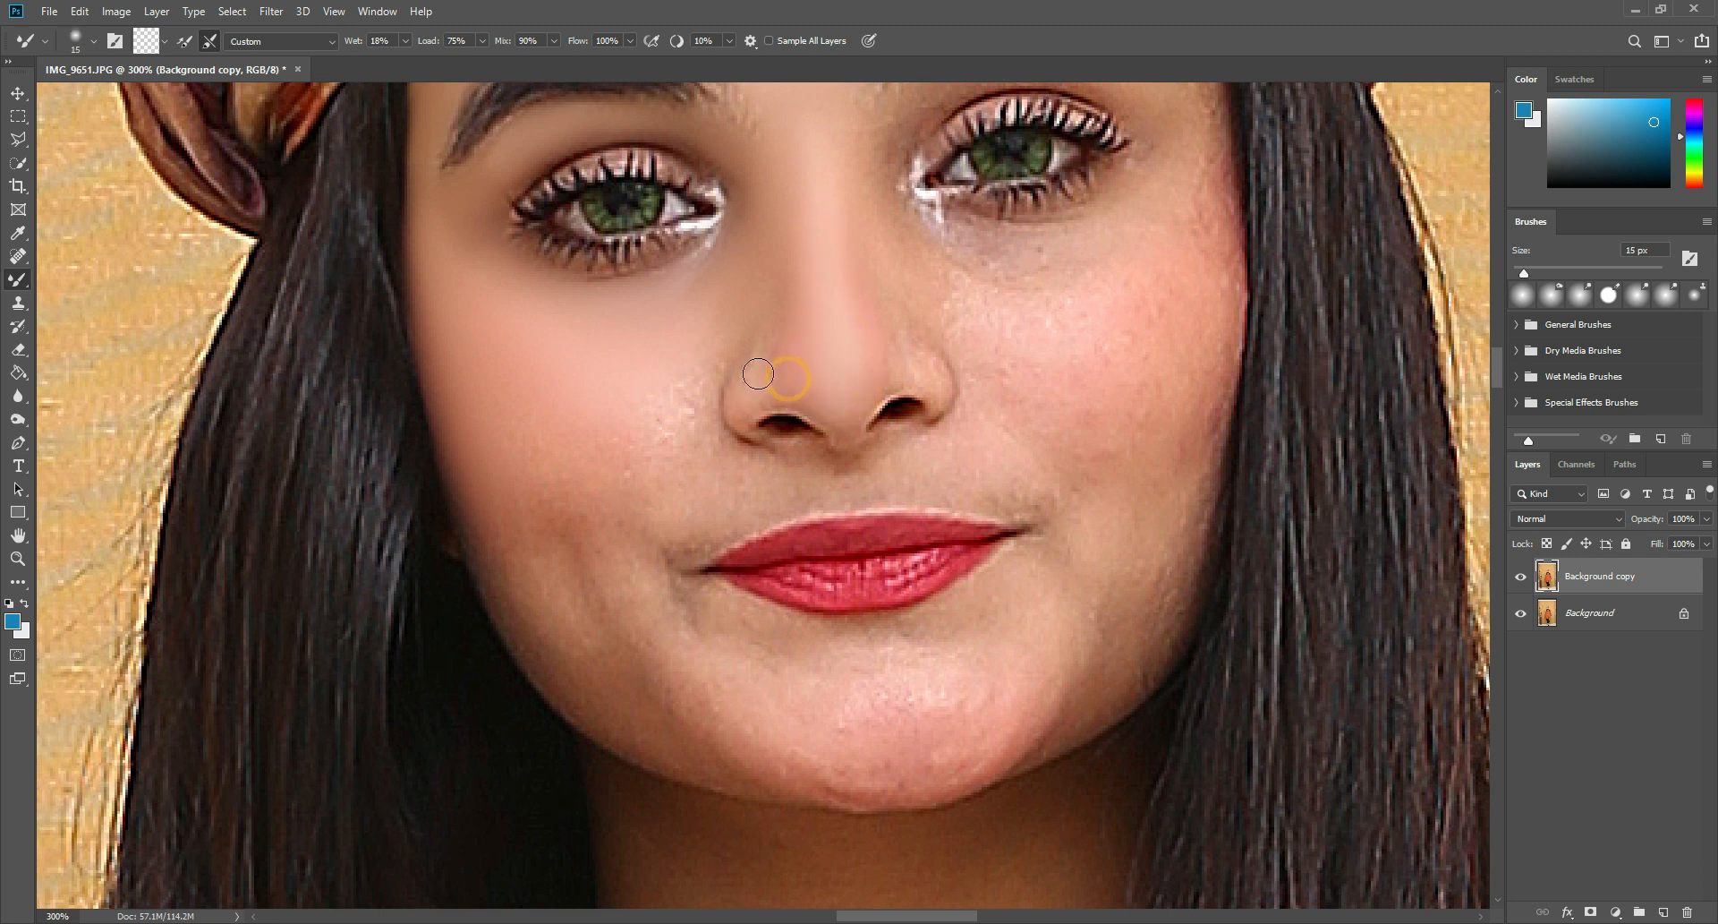
{"action": "mouse_move", "coordinate": [782, 310]}
{"action": "left_mouse_down"}
{"action": "mouse_move", "coordinate": [751, 355]}
{"action": "mouse_move", "coordinate": [767, 367]}
{"action": "mouse_move", "coordinate": [680, 357]}
{"action": "mouse_move", "coordinate": [688, 412]}
{"action": "left_mouse_up"}
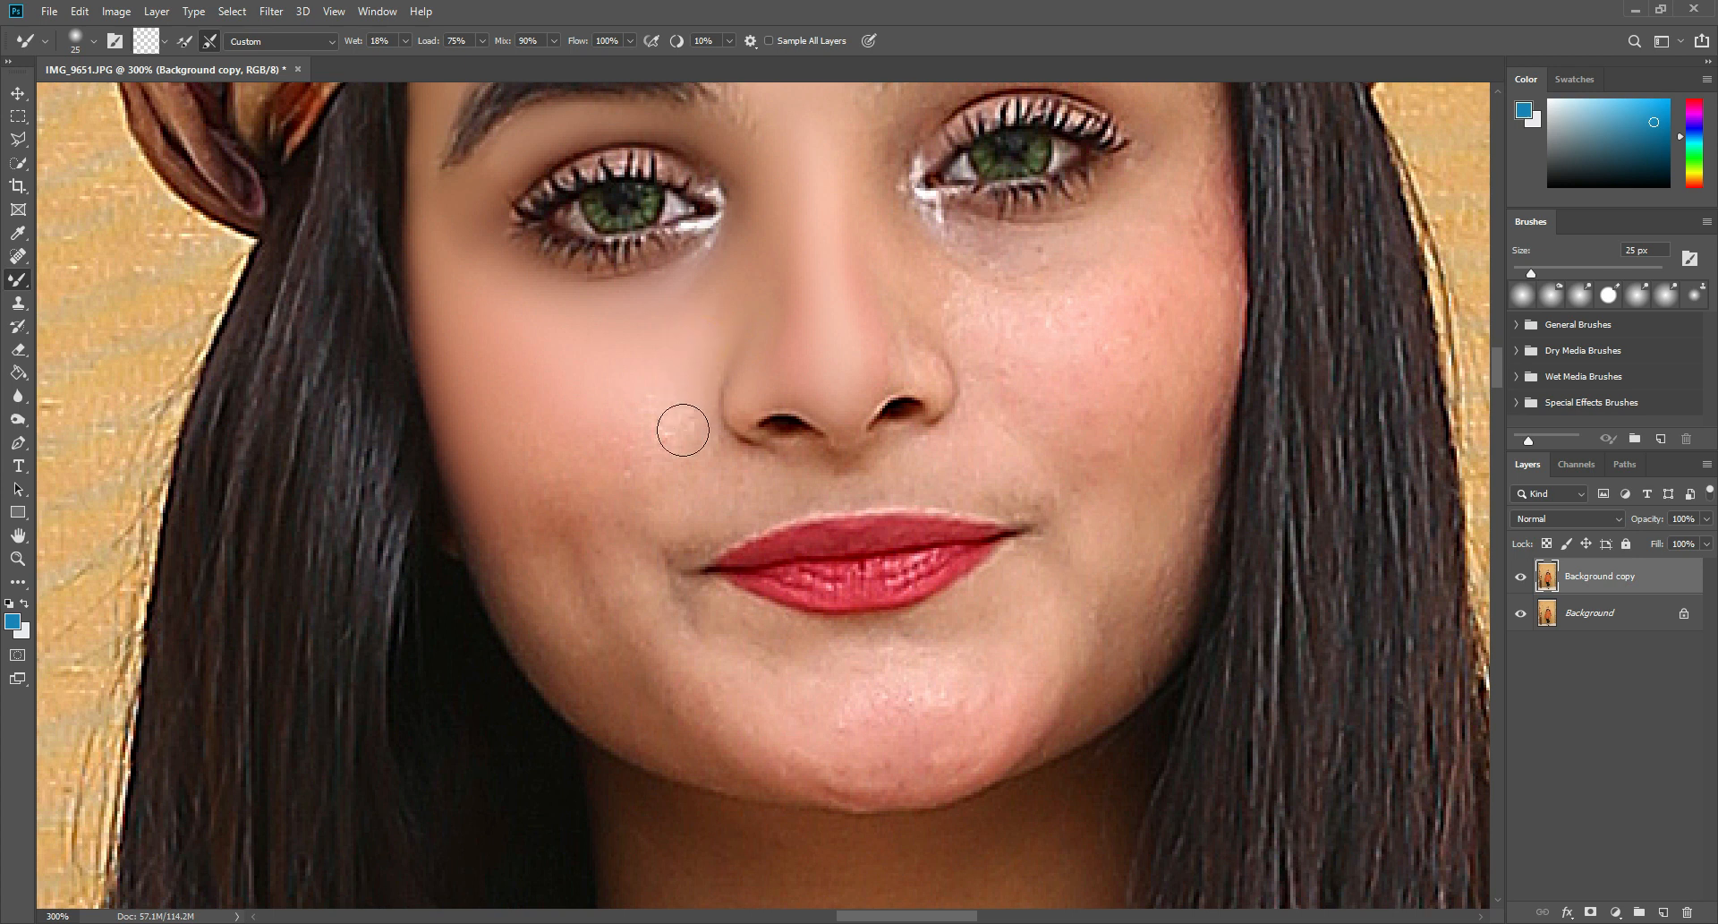
Blend the image-left cheek beside the nose down toward the corner of the mouth with the Mixer Brush at 25 px
{"action": "key", "text": "bracketright"}
{"action": "key", "text": "bracketright"}
{"action": "mouse_move", "coordinate": [723, 337]}
{"action": "left_mouse_down"}
{"action": "mouse_move", "coordinate": [656, 420]}
{"action": "mouse_move", "coordinate": [583, 421]}
{"action": "mouse_move", "coordinate": [617, 467]}
{"action": "mouse_move", "coordinate": [702, 496]}
{"action": "mouse_move", "coordinate": [675, 504]}
{"action": "mouse_move", "coordinate": [527, 422]}
{"action": "mouse_move", "coordinate": [555, 449]}
{"action": "mouse_move", "coordinate": [560, 564]}
{"action": "mouse_move", "coordinate": [510, 468]}
{"action": "mouse_move", "coordinate": [538, 583]}
{"action": "left_mouse_up"}
Smooth the lower image-left cheek, jaw and chin with the Mixer Brush, starting at 40 px and varying its size
{"action": "key", "text": "bracketright"}
{"action": "scroll", "coordinate": [532, 537], "scroll_direction": "down", "scroll_amount": 2}
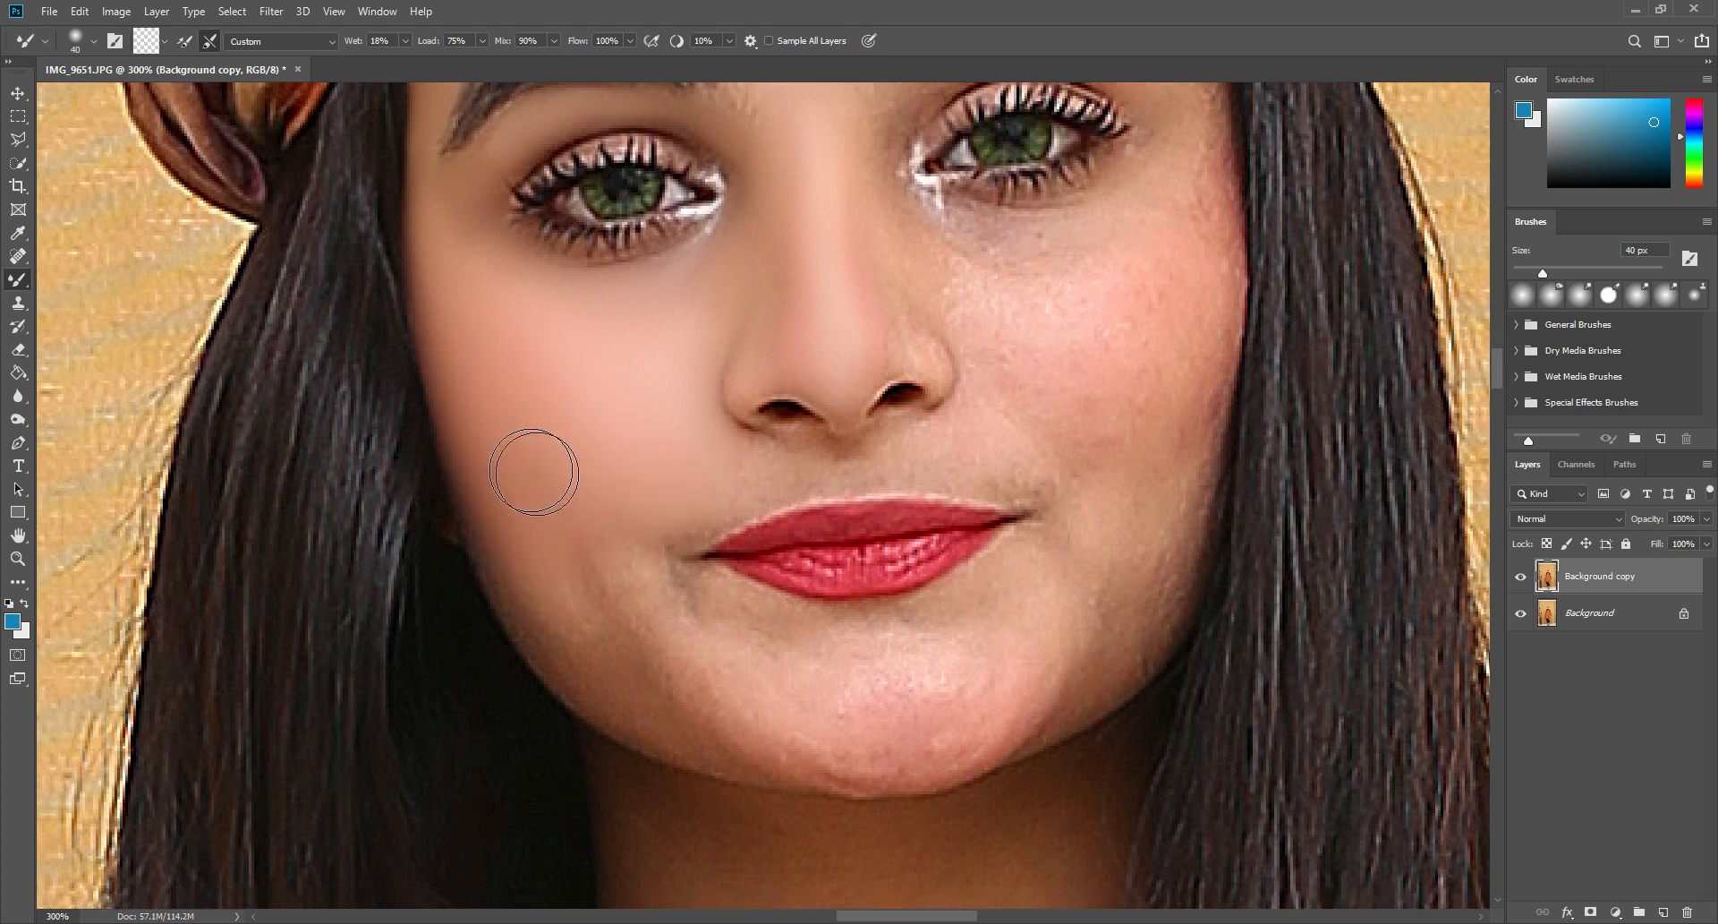
{"action": "mouse_move", "coordinate": [560, 395]}
{"action": "left_mouse_down"}
{"action": "mouse_move", "coordinate": [622, 557]}
{"action": "mouse_move", "coordinate": [748, 616]}
{"action": "mouse_move", "coordinate": [747, 633]}
{"action": "mouse_move", "coordinate": [654, 515]}
{"action": "mouse_move", "coordinate": [701, 544]}
{"action": "mouse_move", "coordinate": [679, 507]}
{"action": "mouse_move", "coordinate": [627, 546]}
{"action": "mouse_move", "coordinate": [648, 619]}
{"action": "mouse_move", "coordinate": [886, 678]}
{"action": "left_mouse_up"}
{"action": "key", "text": "["}
{"action": "key", "text": "["}
{"action": "key", "text": "]"}
{"action": "mouse_move", "coordinate": [587, 581]}
{"action": "left_mouse_down"}
{"action": "mouse_move", "coordinate": [788, 663]}
{"action": "mouse_move", "coordinate": [759, 639]}
{"action": "mouse_move", "coordinate": [1036, 612]}
{"action": "mouse_move", "coordinate": [969, 650]}
{"action": "mouse_move", "coordinate": [1041, 597]}
{"action": "left_mouse_up"}
{"action": "key", "text": "]"}
{"action": "mouse_move", "coordinate": [833, 585]}
{"action": "left_mouse_down"}
{"action": "mouse_move", "coordinate": [949, 574]}
{"action": "mouse_move", "coordinate": [747, 550]}
{"action": "mouse_move", "coordinate": [839, 601]}
{"action": "mouse_move", "coordinate": [1043, 473]}
{"action": "mouse_move", "coordinate": [856, 558]}
{"action": "mouse_move", "coordinate": [937, 559]}
{"action": "left_mouse_up"}
Smooth the skin above the upper lip with a smaller Mixer Brush and the area below the lips with a larger one
{"action": "key", "text": "["}
{"action": "key", "text": "["}
{"action": "mouse_move", "coordinate": [1010, 481]}
{"action": "left_mouse_down"}
{"action": "mouse_move", "coordinate": [841, 558]}
{"action": "mouse_move", "coordinate": [861, 557]}
{"action": "mouse_move", "coordinate": [720, 506]}
{"action": "mouse_move", "coordinate": [765, 543]}
{"action": "mouse_move", "coordinate": [703, 503]}
{"action": "left_mouse_up"}
{"action": "key", "text": "]"}
{"action": "key", "text": "]"}
{"action": "mouse_move", "coordinate": [1012, 517]}
{"action": "left_mouse_down"}
{"action": "mouse_move", "coordinate": [1039, 590]}
{"action": "mouse_move", "coordinate": [1096, 505]}
{"action": "mouse_move", "coordinate": [981, 591]}
{"action": "mouse_move", "coordinate": [786, 662]}
{"action": "mouse_move", "coordinate": [702, 590]}
{"action": "left_mouse_up"}
Even out the image-left cheek down to the jawline with a larger Mixer Brush
{"action": "key", "text": "["}
{"action": "key", "text": "]"}
{"action": "key", "text": "]"}
{"action": "mouse_move", "coordinate": [544, 399]}
{"action": "left_mouse_down"}
{"action": "mouse_move", "coordinate": [579, 421]}
{"action": "mouse_move", "coordinate": [570, 517]}
{"action": "mouse_move", "coordinate": [543, 484]}
{"action": "mouse_move", "coordinate": [579, 587]}
{"action": "left_mouse_up"}
{"action": "key", "text": "["}
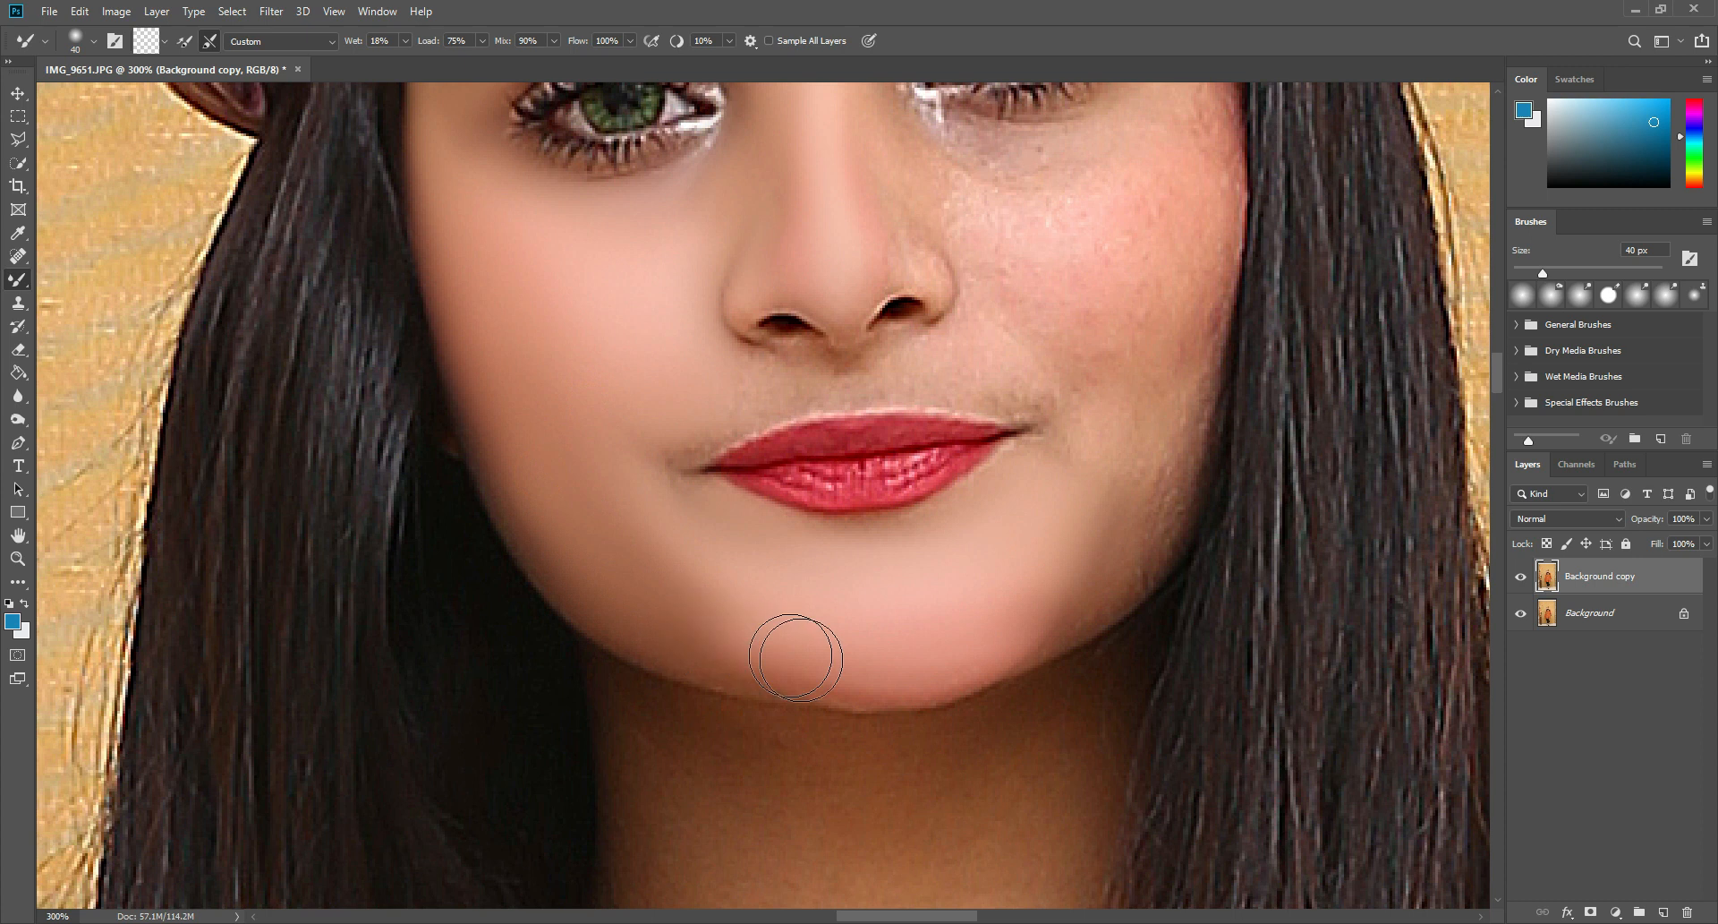
Smooth the skin between the image-right eyebrow and its eye with the Mixer Brush at 20 px
{"action": "scroll", "coordinate": [1093, 418], "scroll_direction": "up", "scroll_amount": 3}
{"action": "scroll", "coordinate": [1139, 420], "scroll_direction": "up", "scroll_amount": 2}
{"action": "key", "text": "bracketleft"}
{"action": "left_click_drag", "start_coordinate": [1094, 386], "coordinate": [1056, 388]}
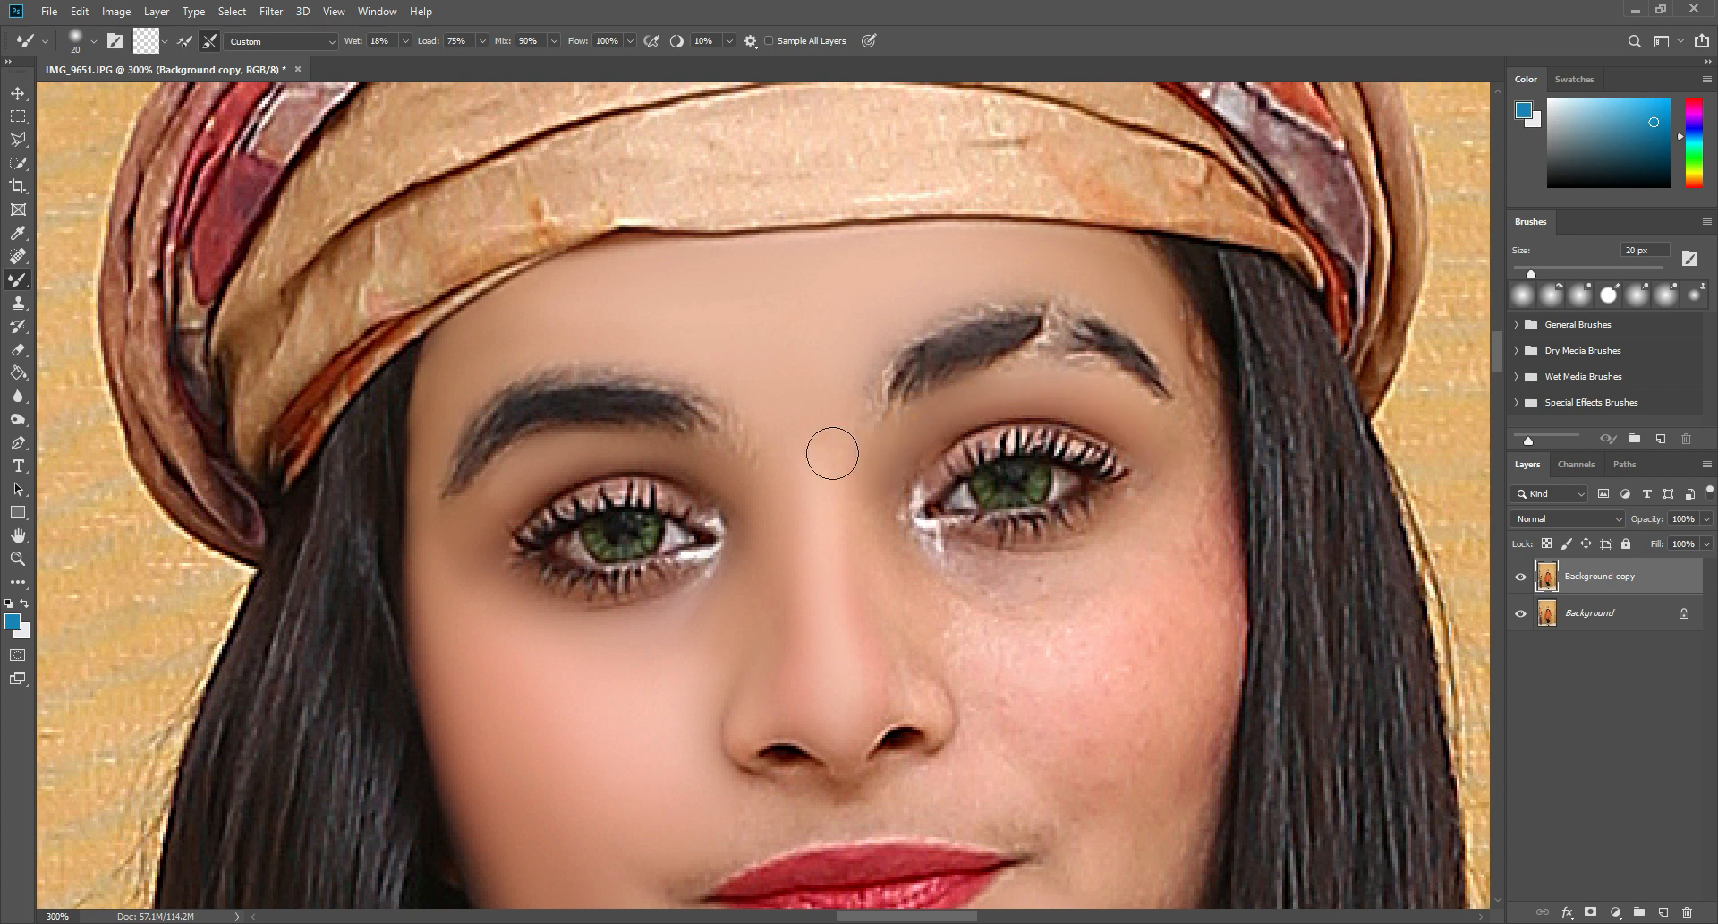
Smooth the bridge and side of the nose with the Mixer Brush at 30 px and then 20 px
{"action": "key", "text": "bracketright"}
{"action": "scroll", "coordinate": [846, 430], "scroll_direction": "down", "scroll_amount": 3}
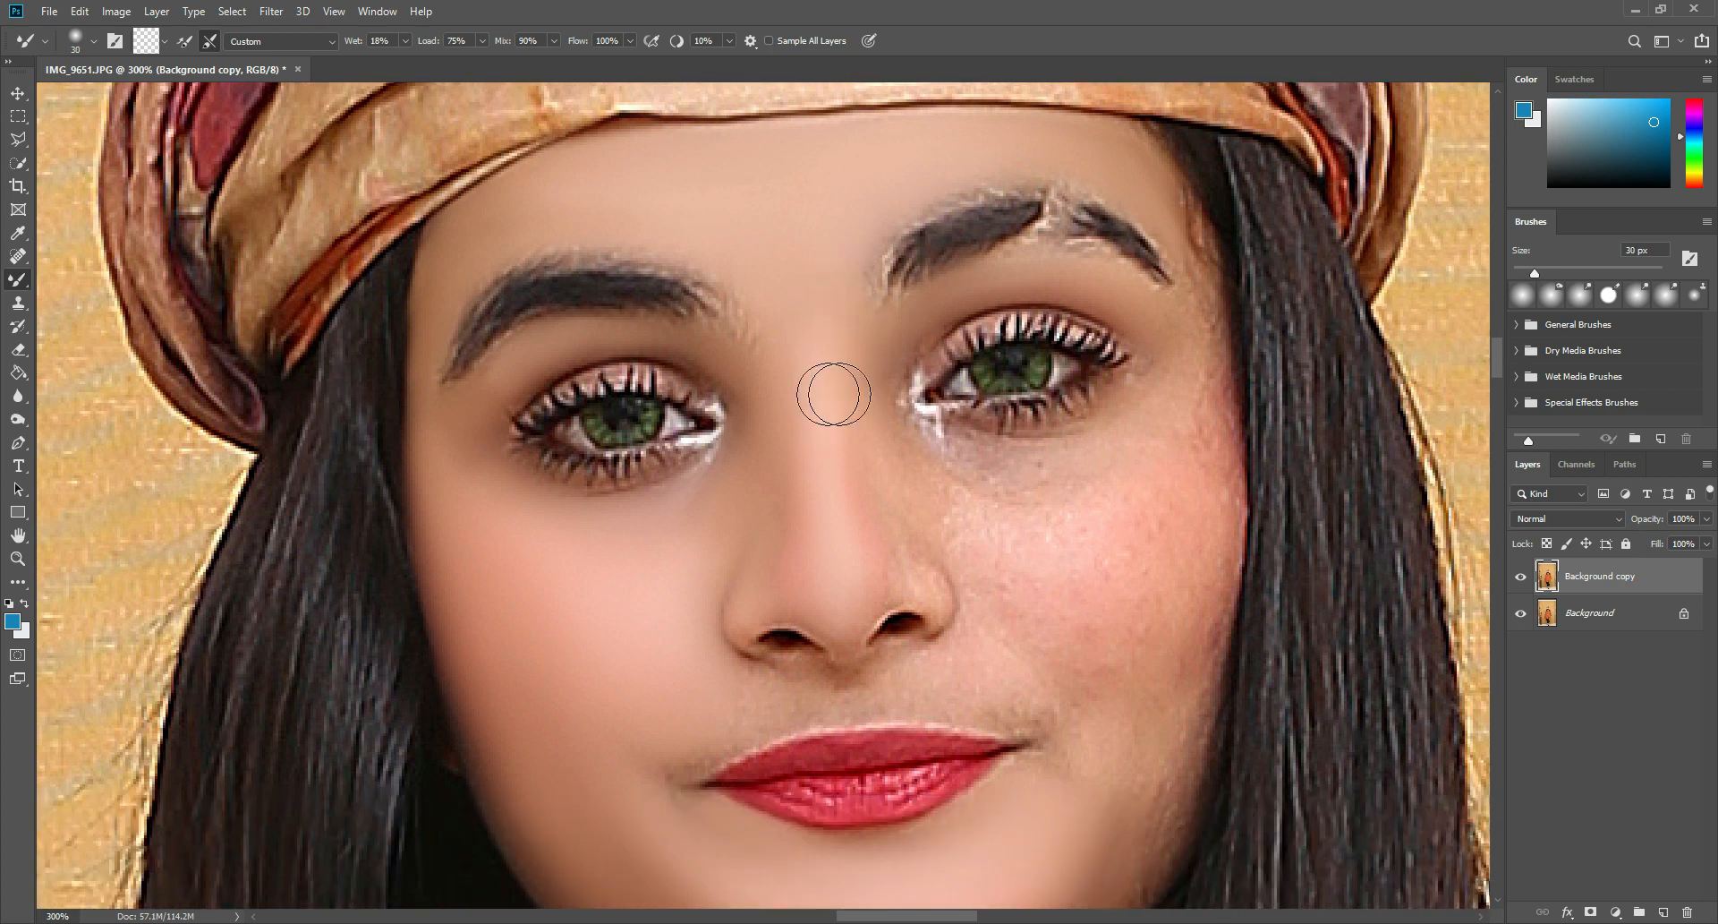
{"action": "scroll", "coordinate": [834, 394], "scroll_direction": "down", "scroll_amount": 1}
{"action": "mouse_move", "coordinate": [845, 334]}
{"action": "left_mouse_down"}
{"action": "mouse_move", "coordinate": [844, 415]}
{"action": "mouse_move", "coordinate": [829, 365]}
{"action": "mouse_move", "coordinate": [856, 451]}
{"action": "left_mouse_up"}
{"action": "scroll", "coordinate": [896, 478], "scroll_direction": "down", "scroll_amount": 2}
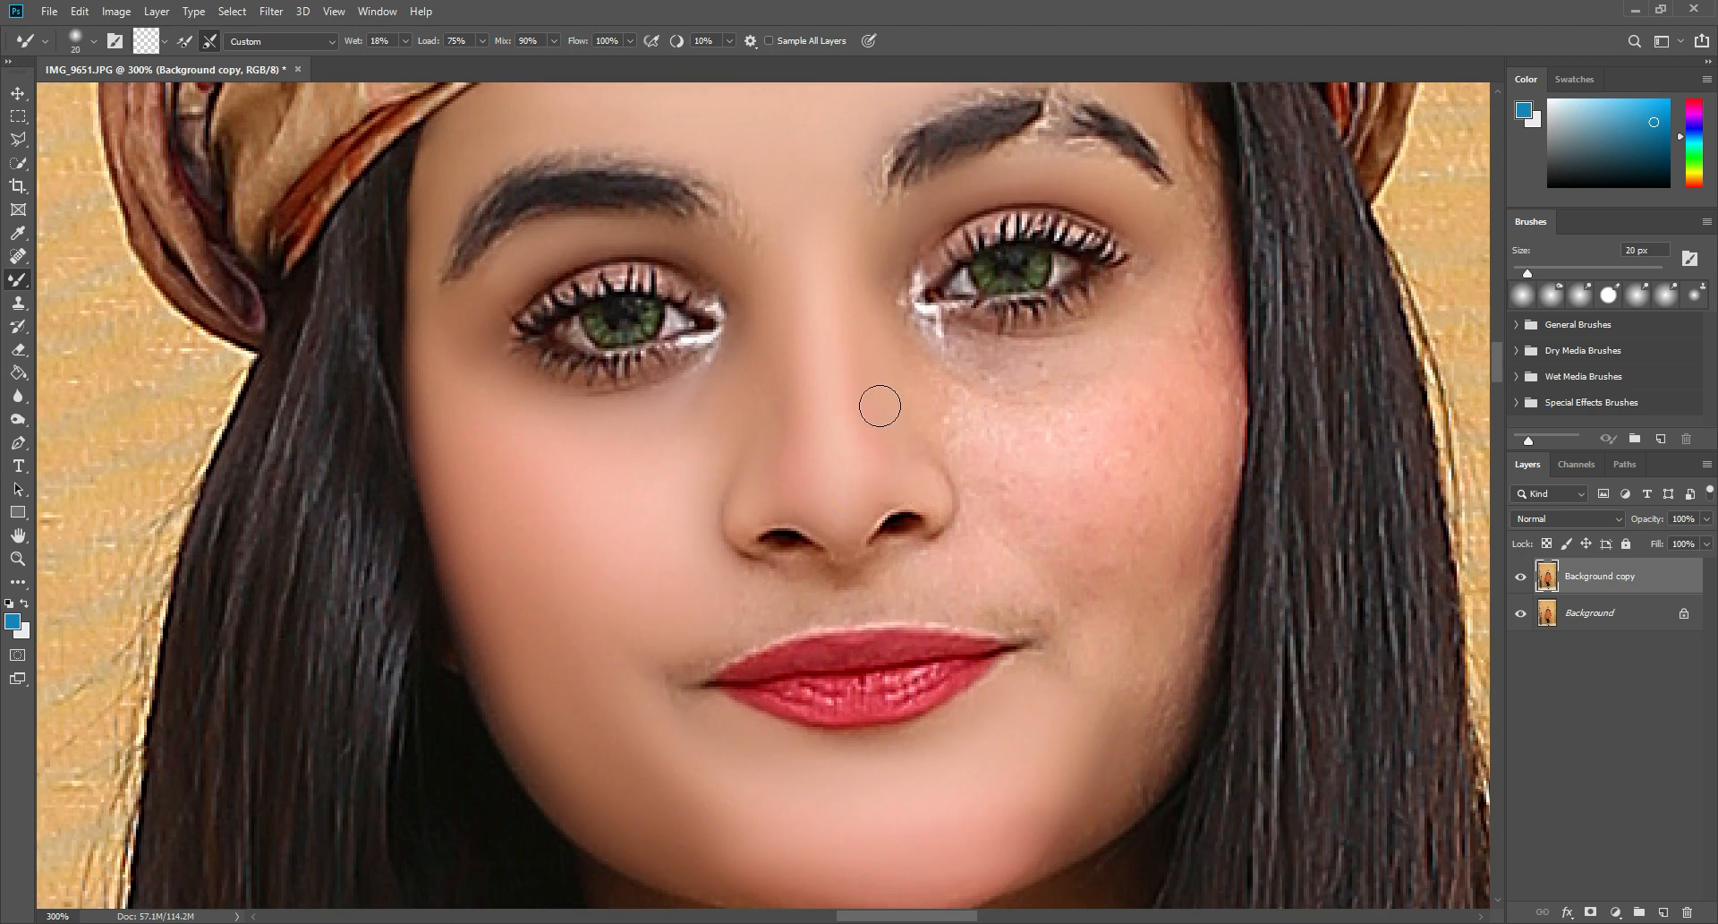
Smooth the skin beneath the image-right eye and around its outer corner with the Mixer Brush, varying its size
{"action": "key", "text": "bracketright"}
{"action": "key", "text": "bracketright"}
{"action": "mouse_move", "coordinate": [1007, 414]}
{"action": "left_mouse_down"}
{"action": "mouse_move", "coordinate": [1152, 336]}
{"action": "mouse_move", "coordinate": [1085, 430]}
{"action": "mouse_move", "coordinate": [1158, 364]}
{"action": "mouse_move", "coordinate": [1063, 430]}
{"action": "mouse_move", "coordinate": [1201, 299]}
{"action": "mouse_move", "coordinate": [1195, 320]}
{"action": "mouse_move", "coordinate": [1166, 262]}
{"action": "left_mouse_up"}
{"action": "scroll", "coordinate": [1178, 295], "scroll_direction": "up", "scroll_amount": 1}
{"action": "key", "text": "bracketleft"}
{"action": "key", "text": "bracketleft"}
{"action": "key", "text": "bracketright"}
{"action": "mouse_move", "coordinate": [1152, 320]}
{"action": "left_mouse_down"}
{"action": "mouse_move", "coordinate": [1019, 405]}
{"action": "mouse_move", "coordinate": [1115, 372]}
{"action": "mouse_move", "coordinate": [978, 420]}
{"action": "mouse_move", "coordinate": [924, 367]}
{"action": "mouse_move", "coordinate": [1024, 401]}
{"action": "mouse_move", "coordinate": [1126, 323]}
{"action": "mouse_move", "coordinate": [1100, 395]}
{"action": "mouse_move", "coordinate": [1004, 437]}
{"action": "left_mouse_up"}
Even out the image-right cheek from the nose to the hairline with a larger Mixer Brush, up to 45 px
{"action": "key", "text": "bracketleft"}
{"action": "key", "text": "bracketright"}
{"action": "key", "text": "bracketright"}
{"action": "key", "text": "bracketright"}
{"action": "key", "text": "bracketright"}
{"action": "key", "text": "bracketright"}
{"action": "mouse_move", "coordinate": [934, 424]}
{"action": "left_mouse_down"}
{"action": "mouse_move", "coordinate": [1055, 456]}
{"action": "mouse_move", "coordinate": [947, 441]}
{"action": "mouse_move", "coordinate": [1026, 486]}
{"action": "mouse_move", "coordinate": [944, 458]}
{"action": "mouse_move", "coordinate": [996, 487]}
{"action": "mouse_move", "coordinate": [990, 609]}
{"action": "mouse_move", "coordinate": [1022, 604]}
{"action": "mouse_move", "coordinate": [1106, 493]}
{"action": "mouse_move", "coordinate": [1064, 536]}
{"action": "mouse_move", "coordinate": [1079, 616]}
{"action": "mouse_move", "coordinate": [1121, 577]}
{"action": "mouse_move", "coordinate": [1164, 428]}
{"action": "left_mouse_up"}
{"action": "key", "text": "bracketright"}
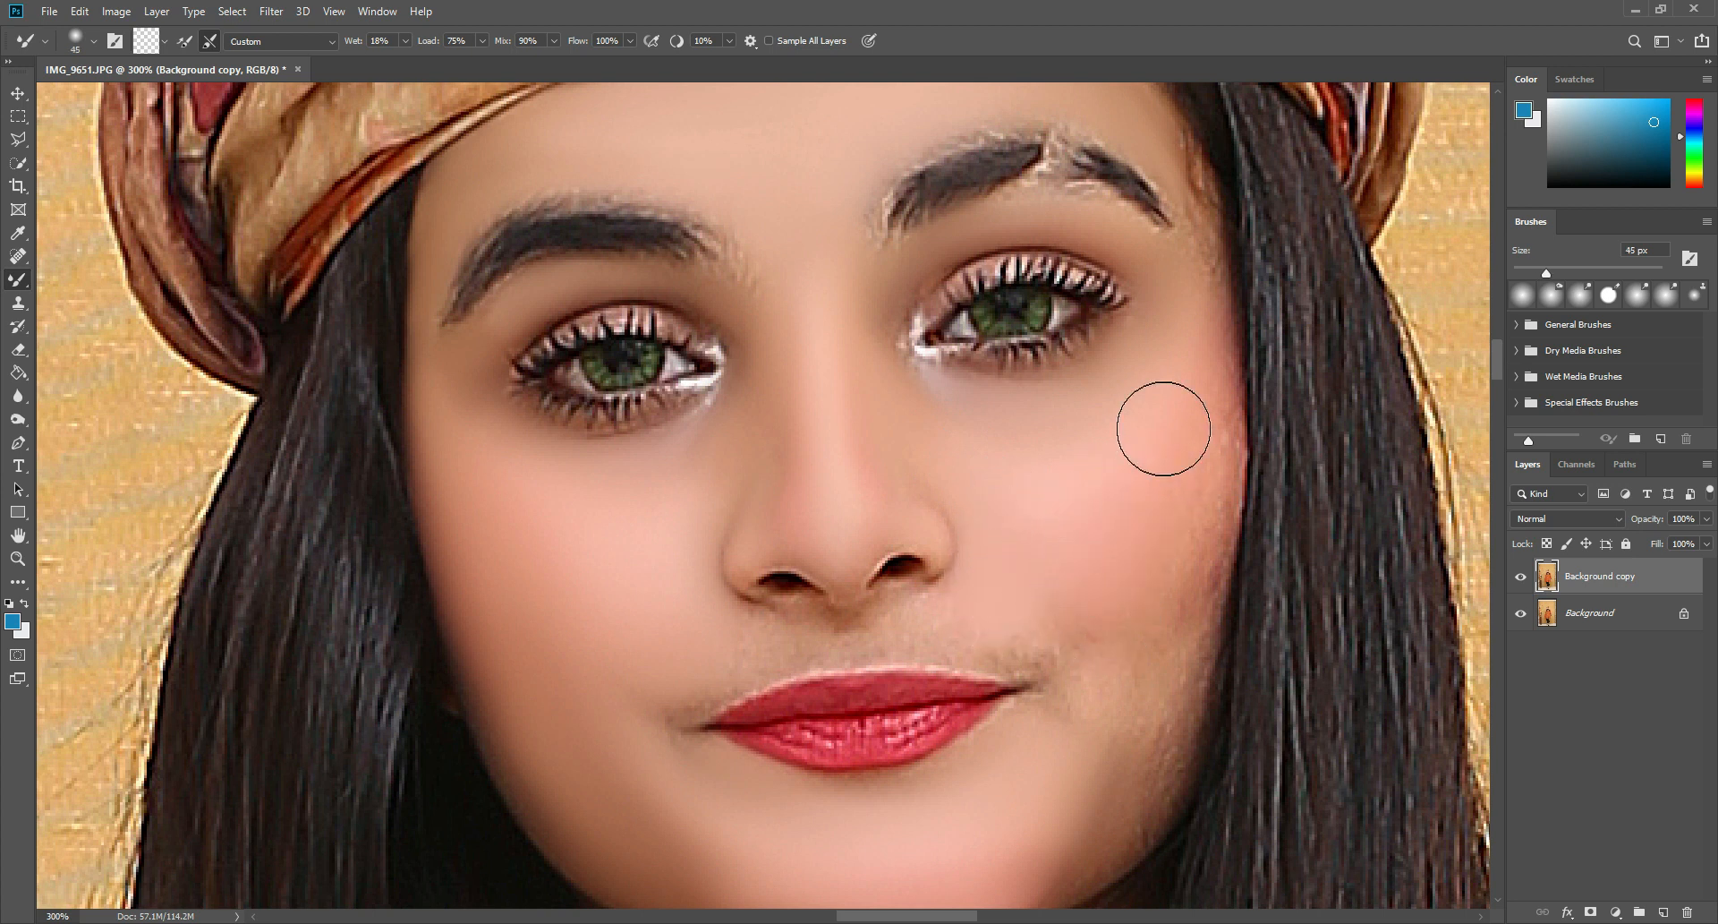
Blend the temple beside the image-right eyebrow with the Mixer Brush at 20 px and 15 px
{"action": "scroll", "coordinate": [1193, 372], "scroll_direction": "up", "scroll_amount": 2}
{"action": "key", "text": "bracketleft"}
{"action": "key", "text": "bracketleft"}
{"action": "left_click", "coordinate": [1201, 366]}
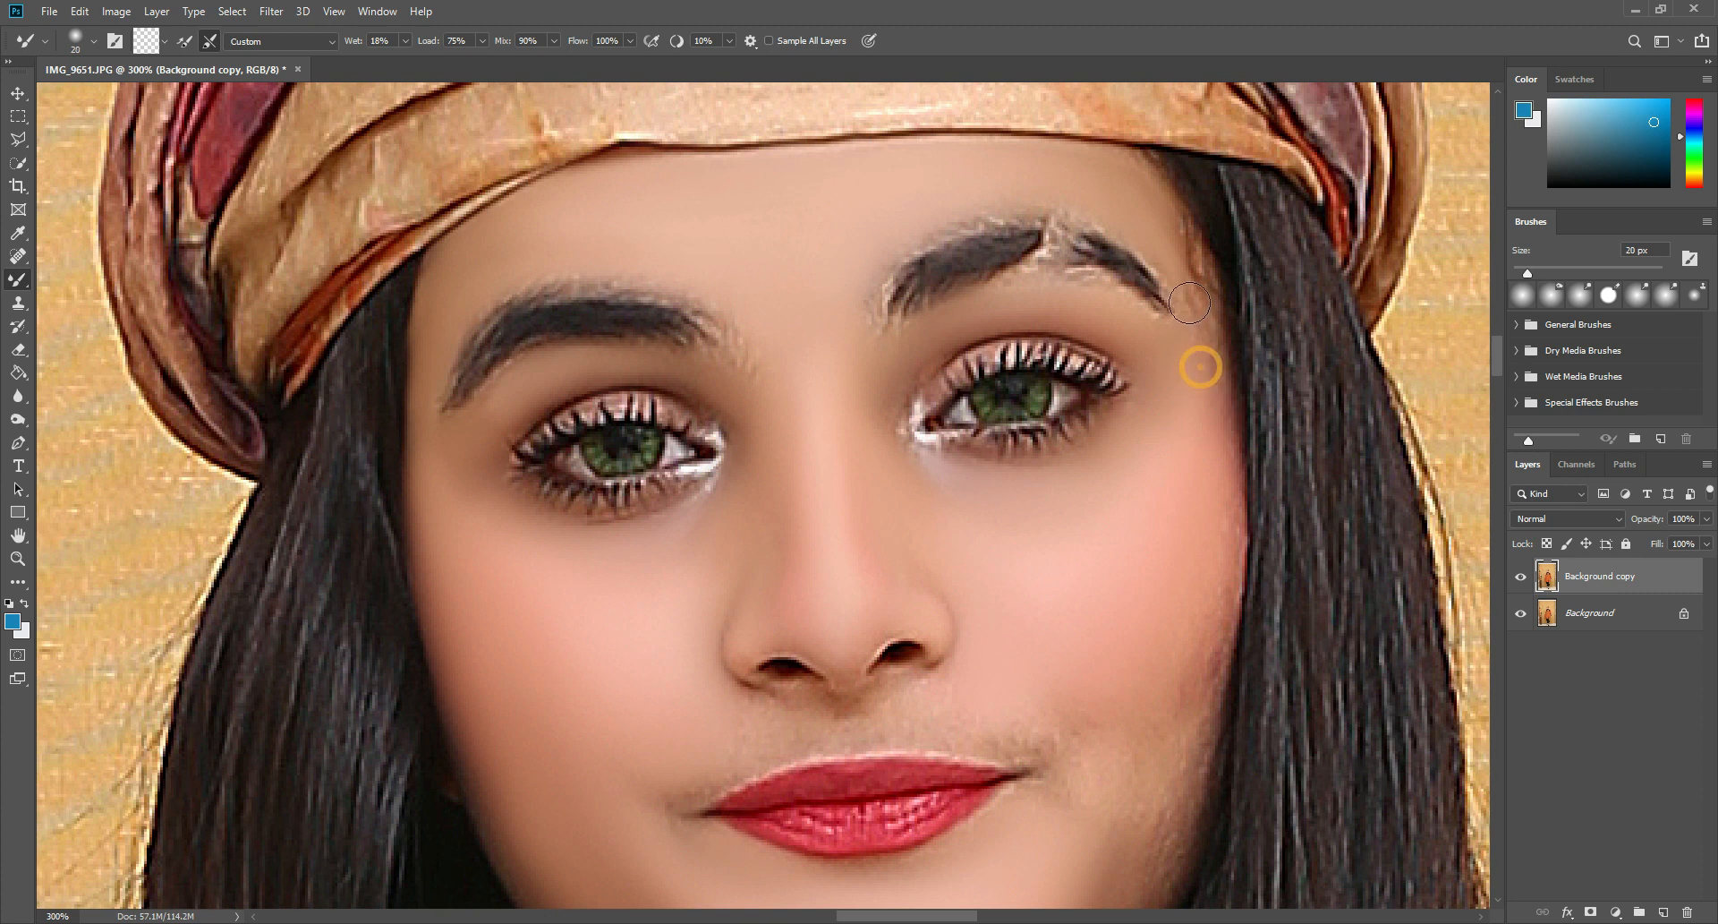
{"action": "key", "text": "bracketleft"}
{"action": "scroll", "coordinate": [1178, 316], "scroll_direction": "up", "scroll_amount": 1}
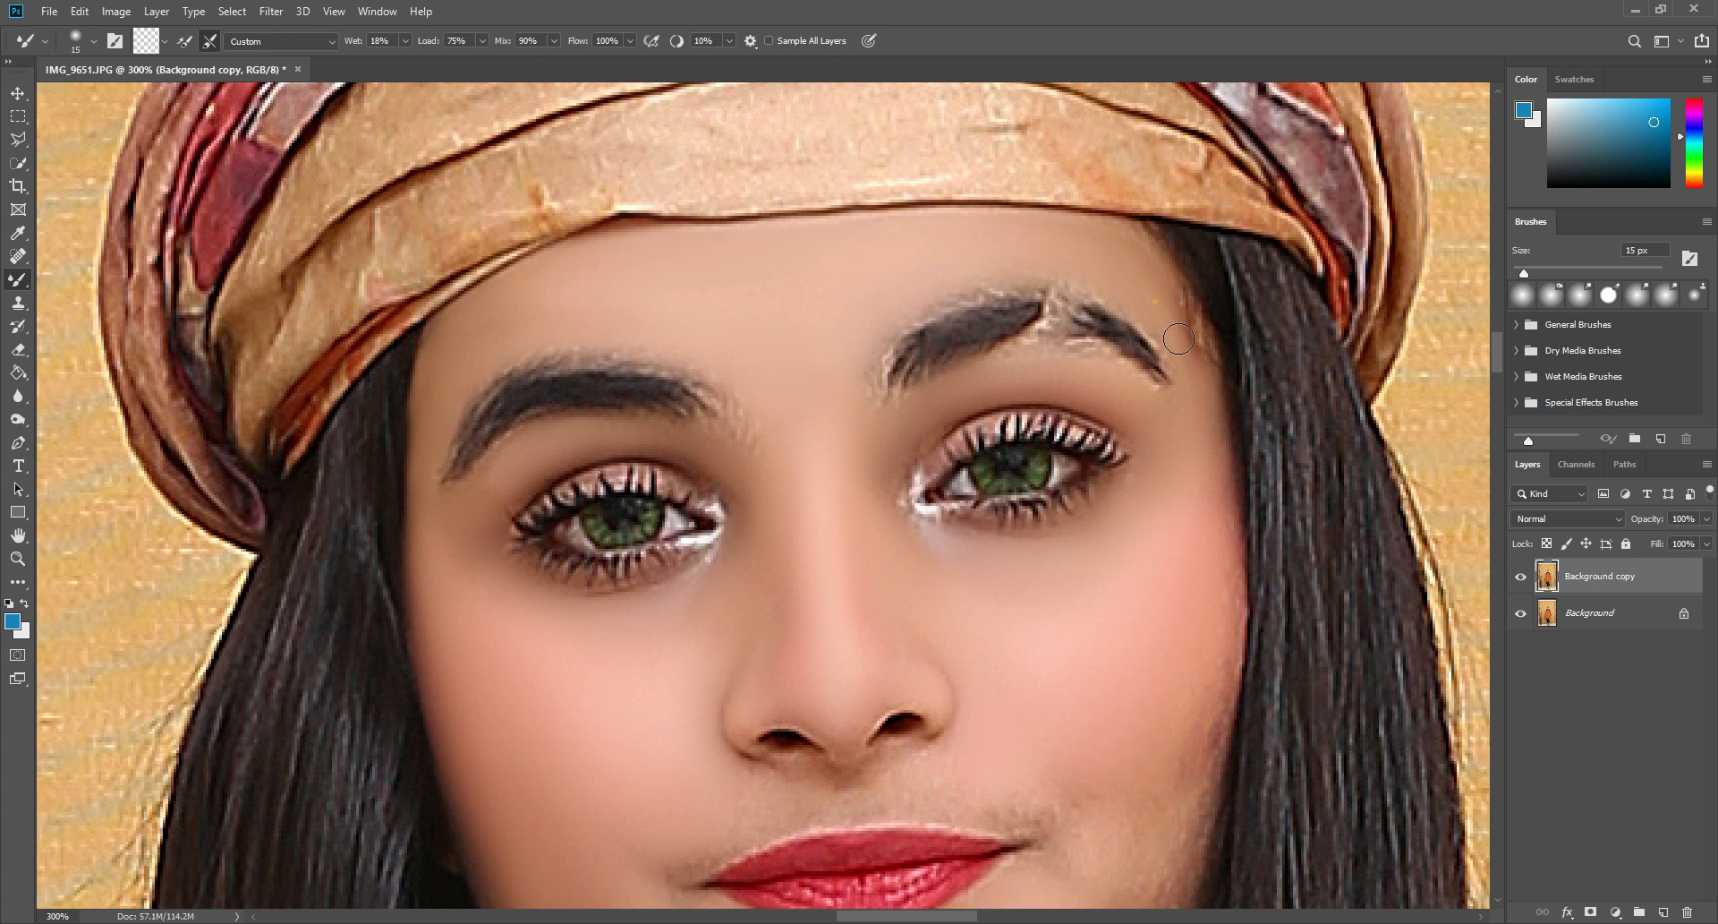
Smooth the outer edge of the image-right cheek along the hair with the Mixer Brush at 30 px
{"action": "key", "text": "bracketright"}
{"action": "key", "text": "bracketright"}
{"action": "key", "text": "bracketright"}
{"action": "scroll", "coordinate": [1204, 466], "scroll_direction": "down", "scroll_amount": 1}
{"action": "left_click", "coordinate": [1209, 414]}
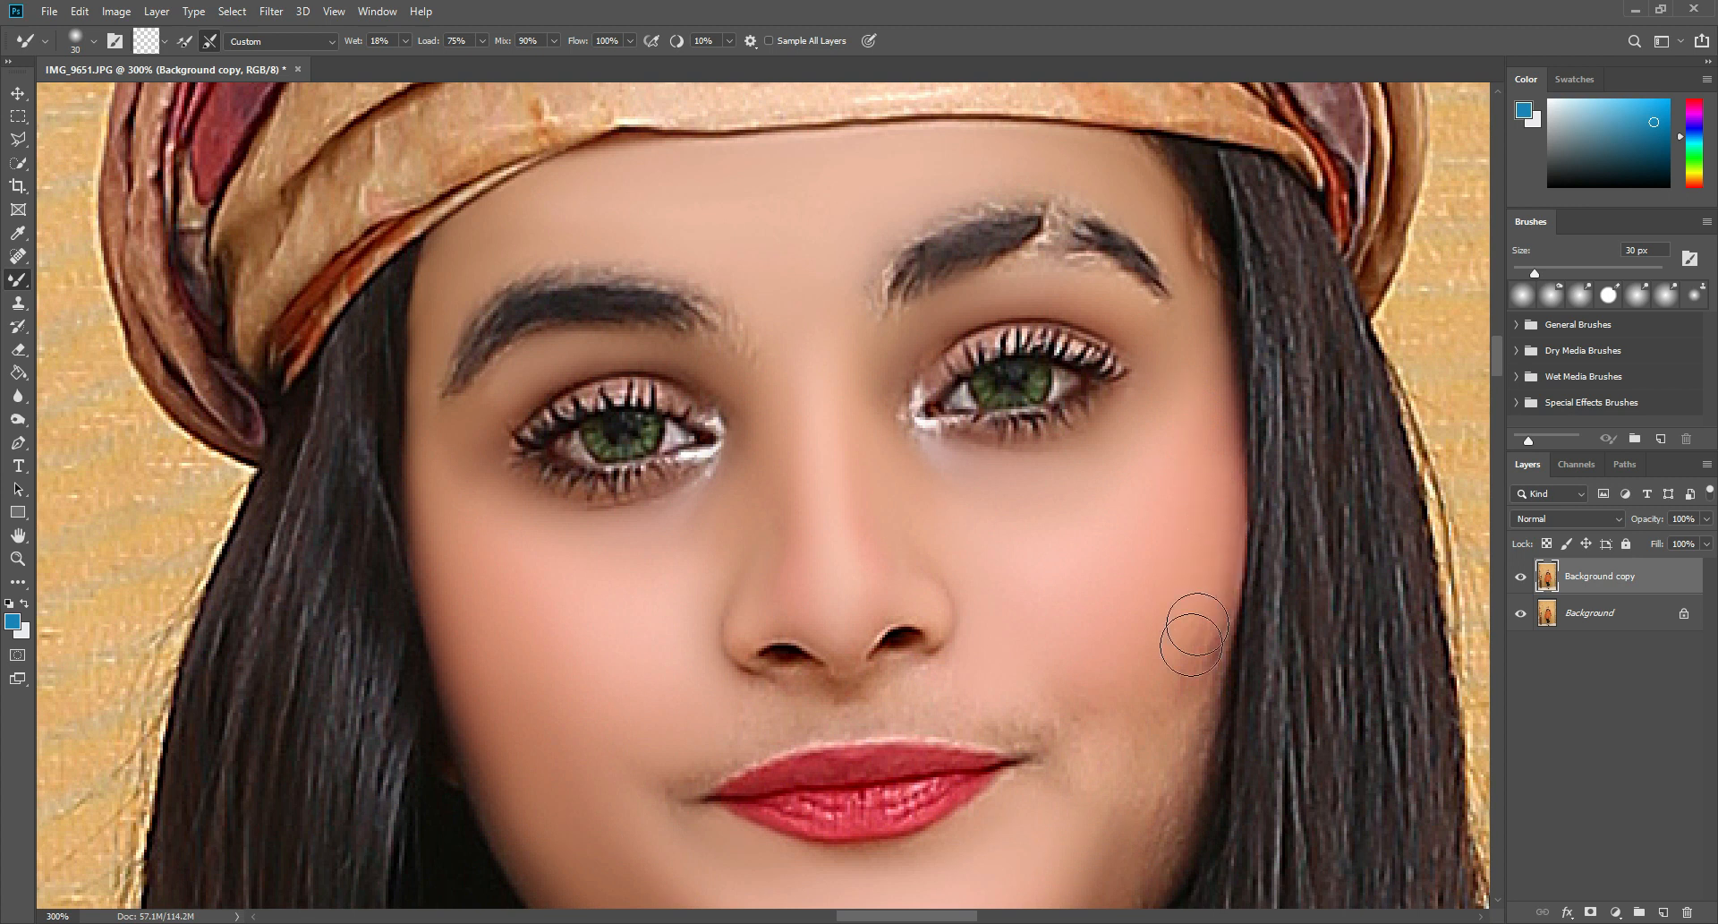
{"action": "scroll", "coordinate": [1208, 608], "scroll_direction": "down", "scroll_amount": 1}
{"action": "left_click", "coordinate": [1199, 515]}
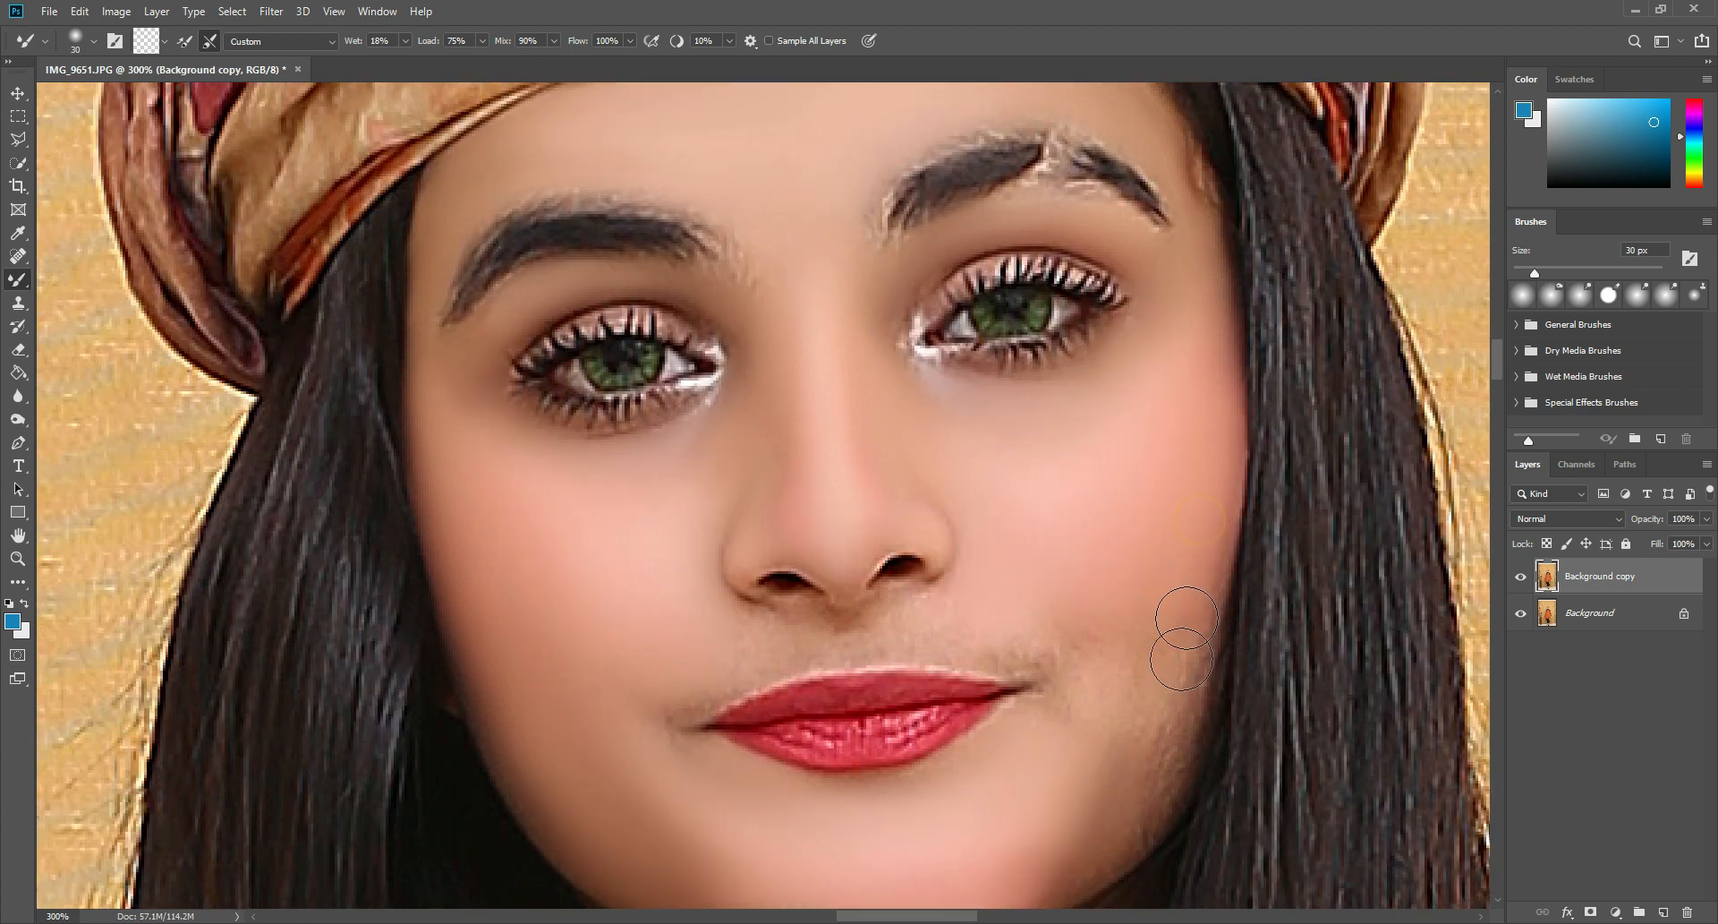
Smooth the lower image-right cheek, jaw and mouth corner with the Mixer Brush, finishing at 30 px
{"action": "scroll", "coordinate": [1191, 537], "scroll_direction": "down", "scroll_amount": 1}
{"action": "key", "text": "bracketright"}
{"action": "left_click", "coordinate": [1158, 502]}
{"action": "key", "text": "bracketleft"}
{"action": "left_click", "coordinate": [1169, 586]}
{"action": "mouse_move", "coordinate": [1148, 589]}
{"action": "left_mouse_down"}
{"action": "mouse_move", "coordinate": [1082, 618]}
{"action": "mouse_move", "coordinate": [1085, 594]}
{"action": "mouse_move", "coordinate": [1047, 653]}
{"action": "left_mouse_up"}
{"action": "key", "text": "bracketleft"}
{"action": "mouse_move", "coordinate": [1080, 481]}
{"action": "left_mouse_down"}
{"action": "mouse_move", "coordinate": [1055, 536]}
{"action": "mouse_move", "coordinate": [1091, 525]}
{"action": "mouse_move", "coordinate": [1071, 552]}
{"action": "mouse_move", "coordinate": [1093, 560]}
{"action": "mouse_move", "coordinate": [1042, 643]}
{"action": "mouse_move", "coordinate": [1057, 581]}
{"action": "left_mouse_up"}
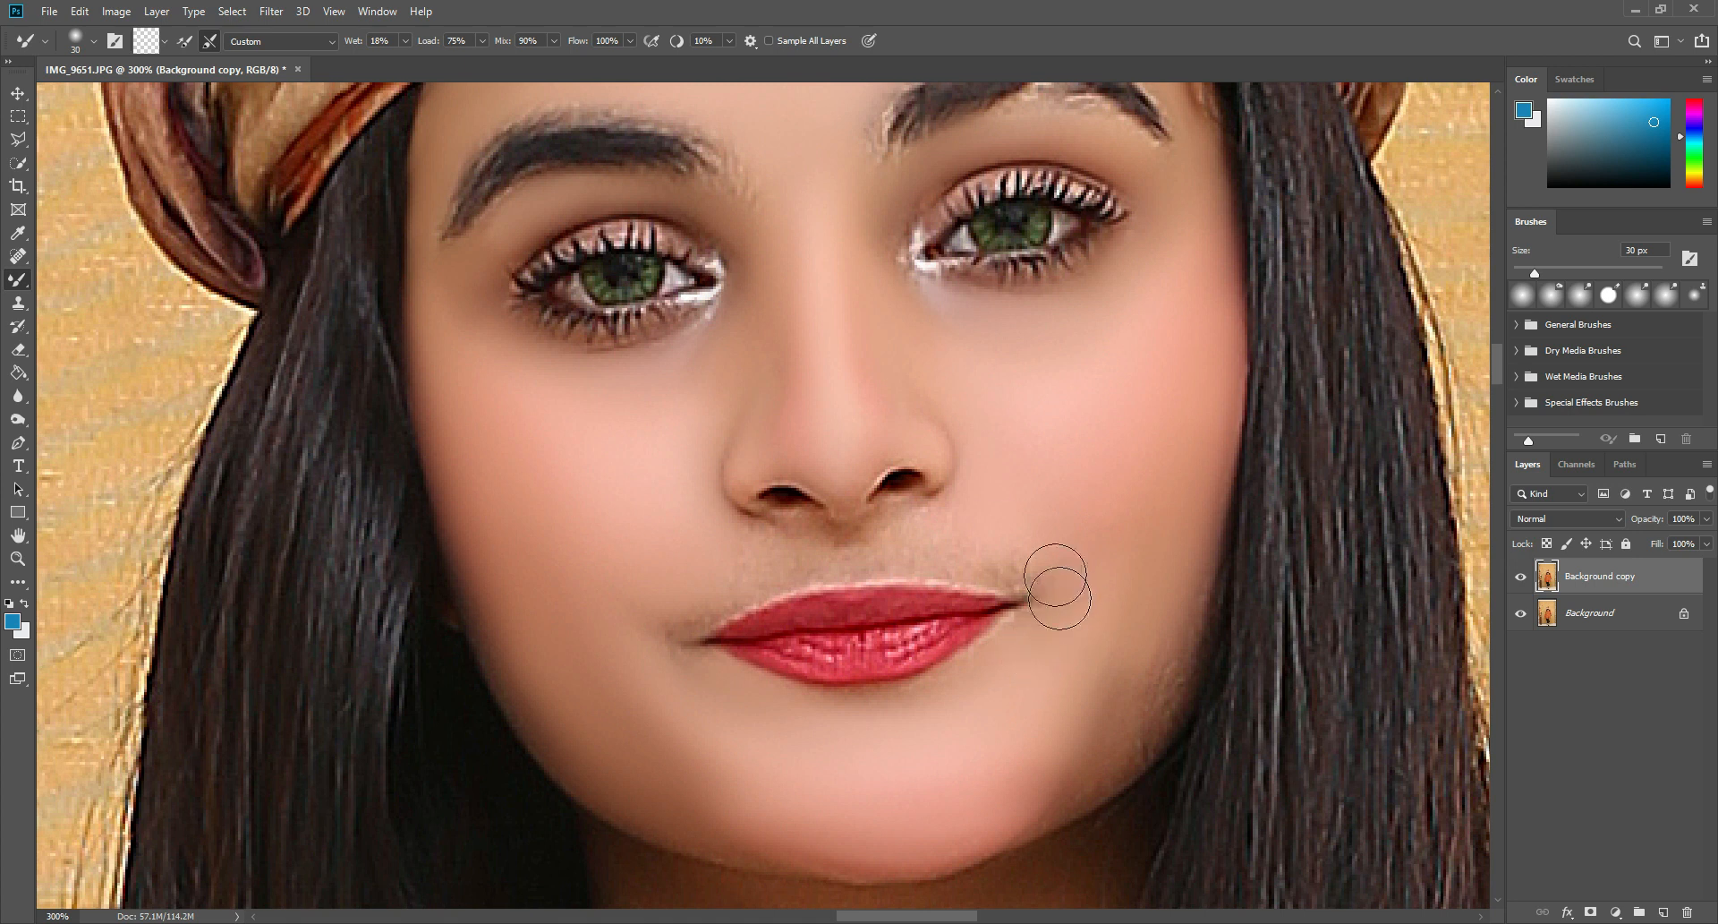
Smooth the skin above the upper lip at 20 px and around the image-left mouth corner with a larger Mixer Brush
{"action": "key", "text": "bracketleft"}
{"action": "left_click_drag", "start_coordinate": [981, 538], "coordinate": [954, 530]}
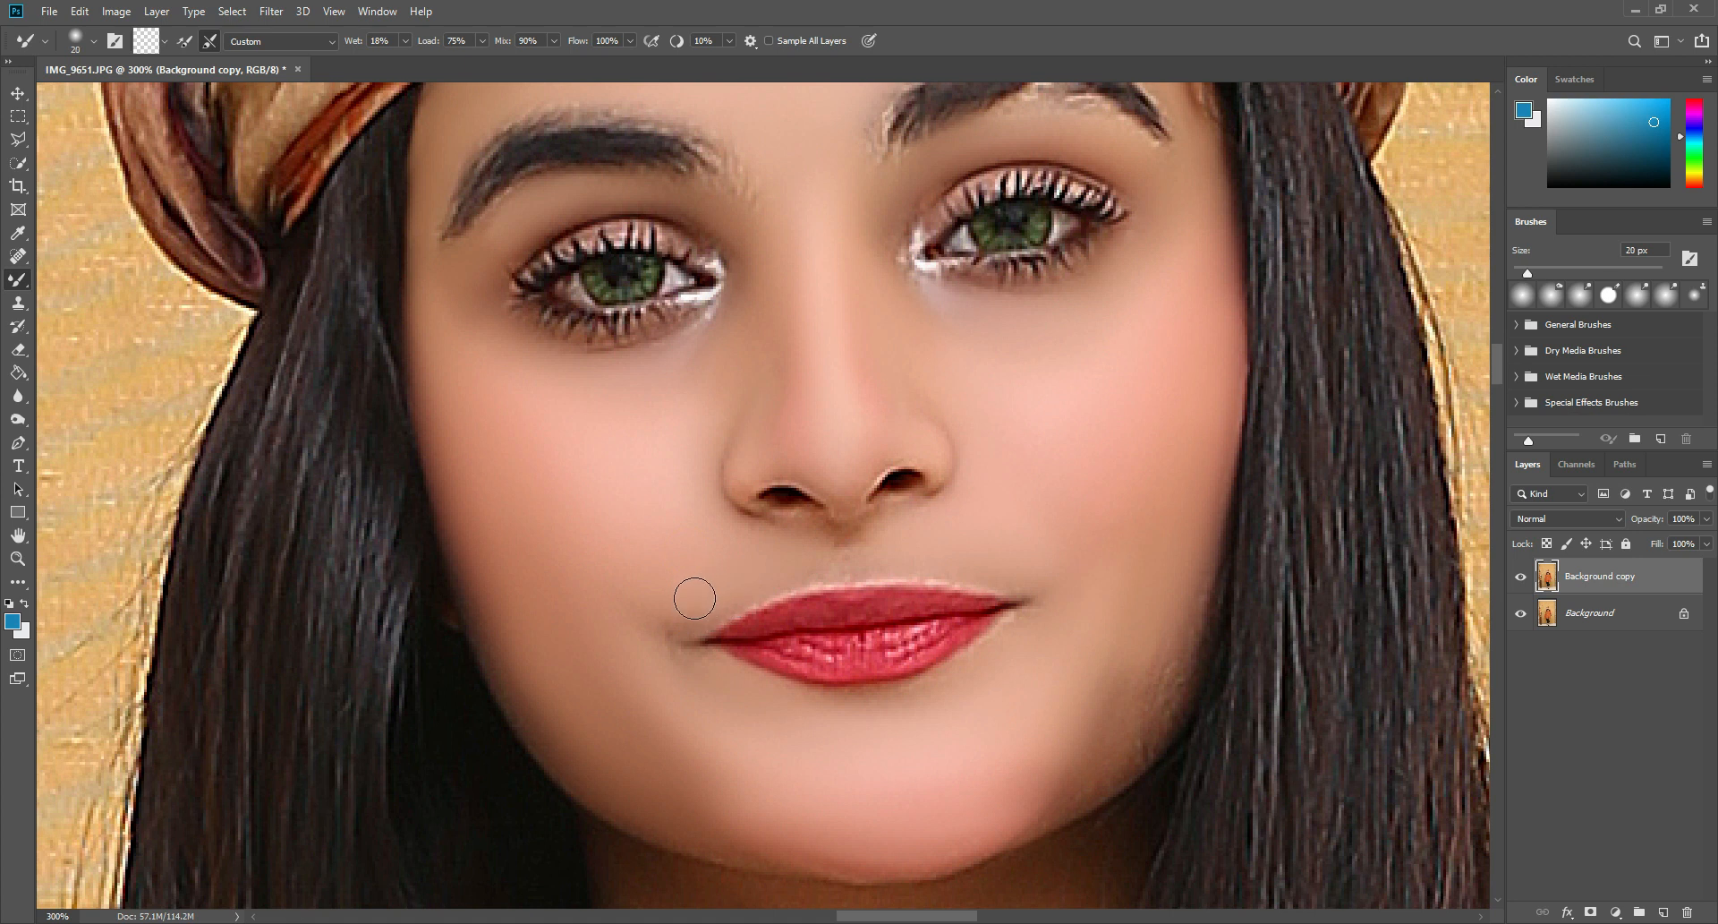
{"action": "key", "text": "bracketright"}
{"action": "key", "text": "bracketleft"}
{"action": "key", "text": "bracketright"}
{"action": "key", "text": "bracketright"}
{"action": "left_click", "coordinate": [675, 660]}
Blend the image-right side of the chin and the jawline with the Mixer Brush at 45 px
{"action": "scroll", "coordinate": [674, 660], "scroll_direction": "down", "scroll_amount": 2}
{"action": "left_click", "coordinate": [1069, 557]}
{"action": "key", "text": "bracketright"}
{"action": "left_click", "coordinate": [1130, 499]}
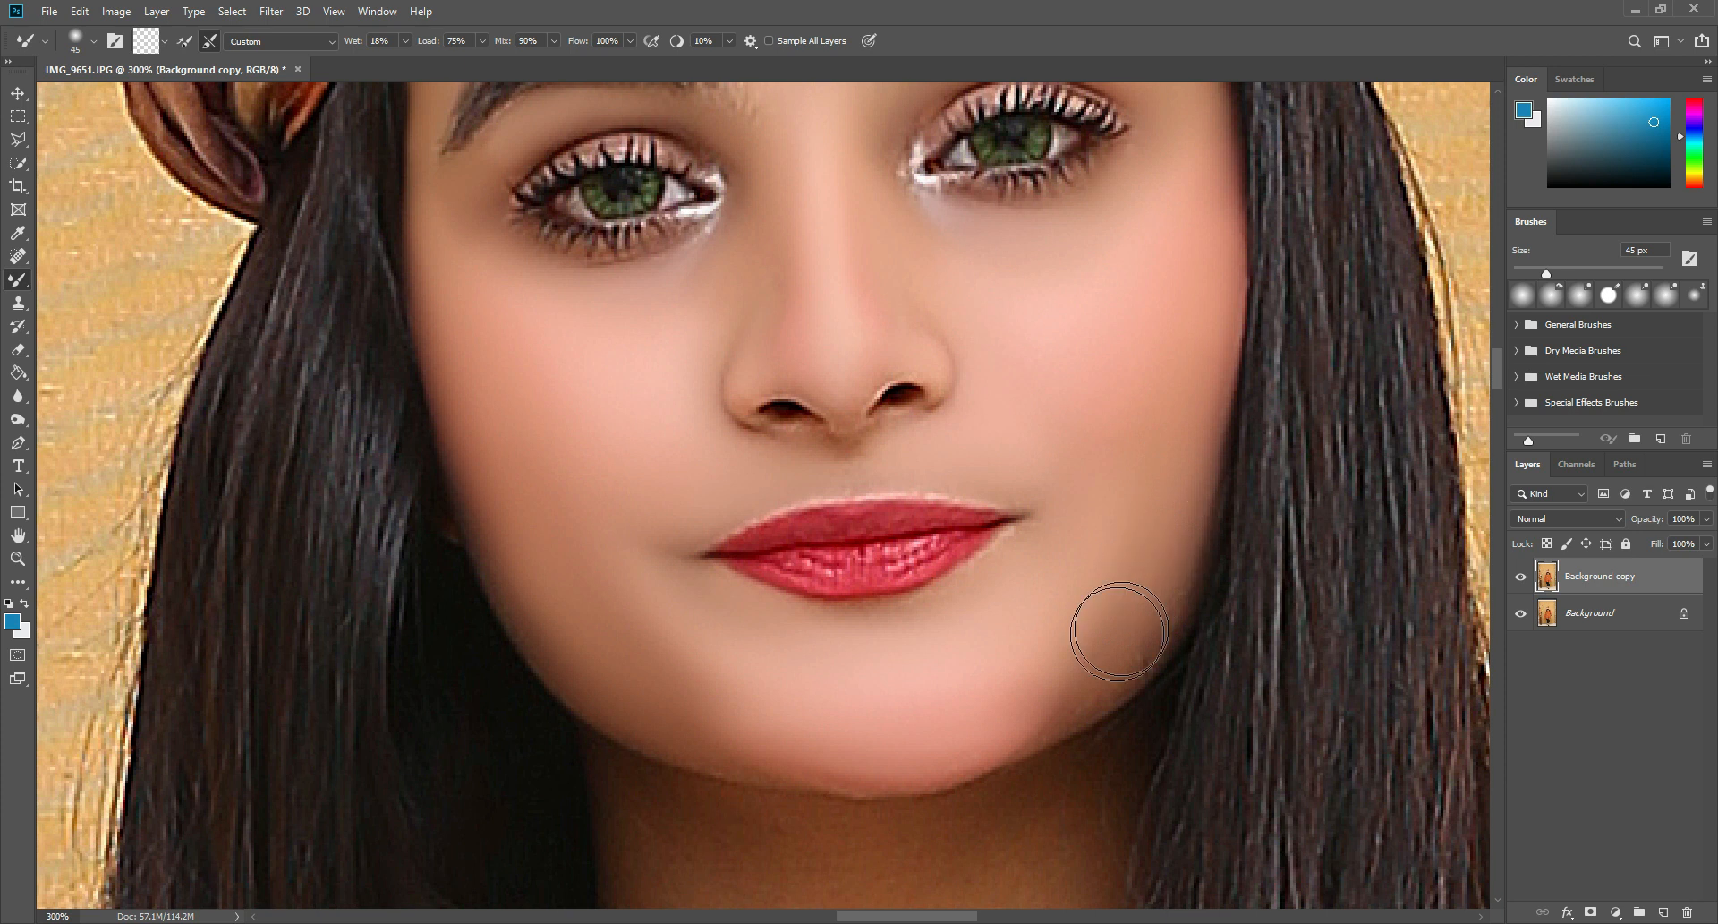
{"action": "key", "text": "bracketright"}
Touch up the skin beneath the image-right eye with the Mixer Brush at 15 px
{"action": "scroll", "coordinate": [1164, 407], "scroll_direction": "up", "scroll_amount": 4}
{"action": "key", "text": "bracketleft"}
{"action": "key", "text": "bracketleft"}
{"action": "key", "text": "bracketleft"}
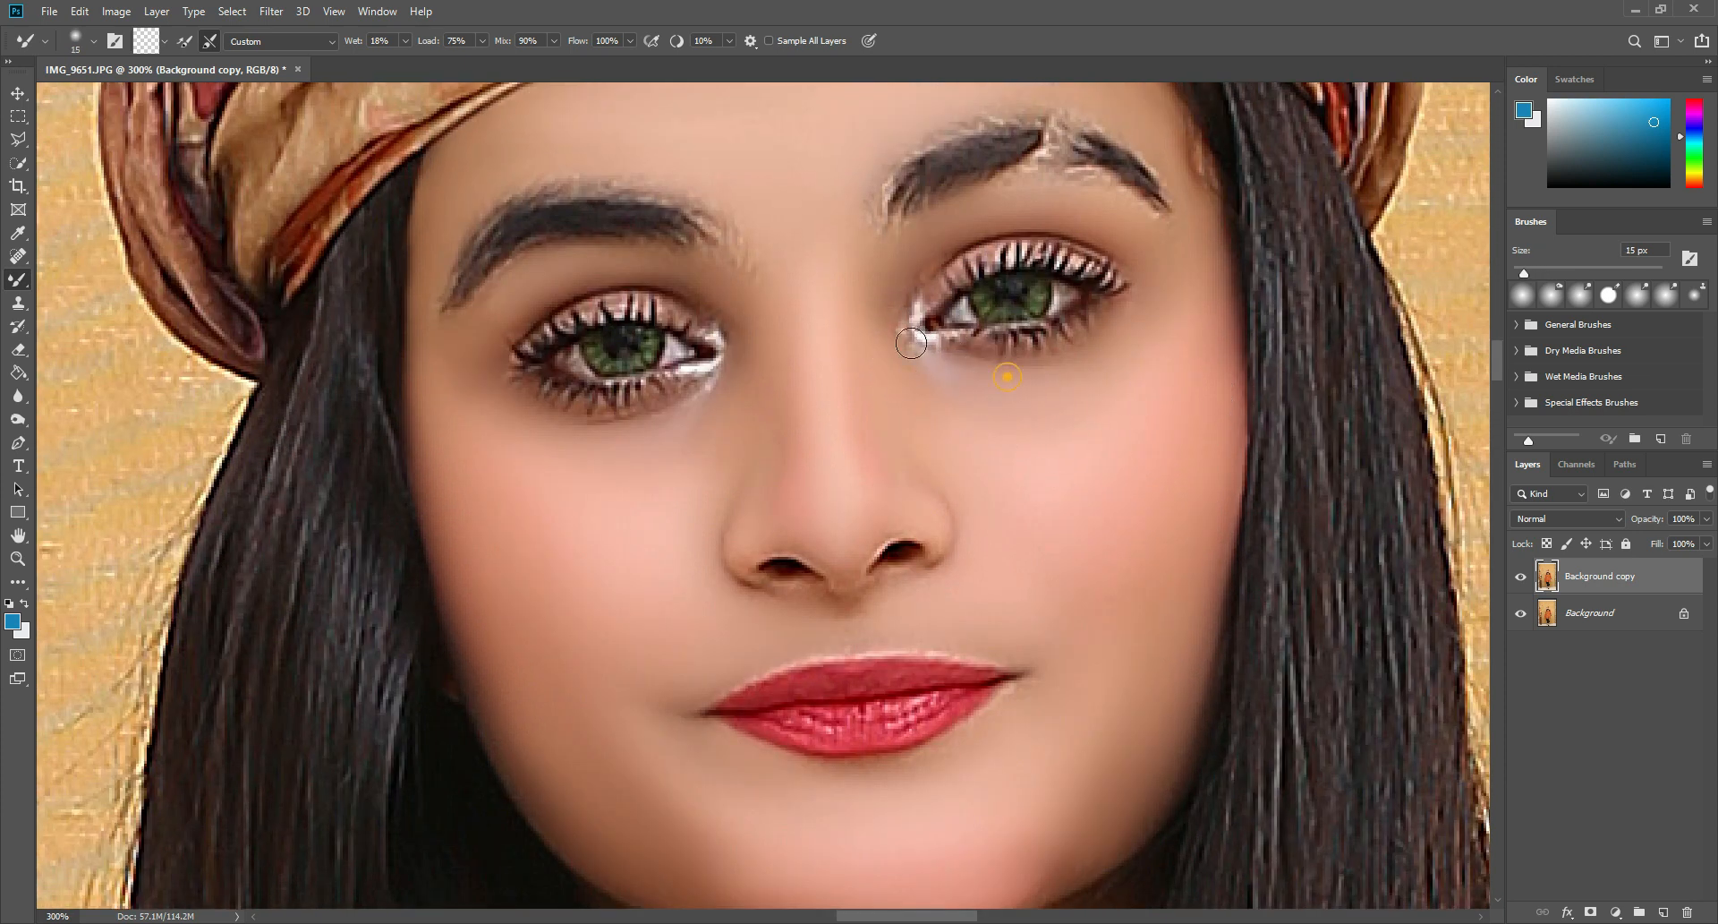
{"action": "key", "text": "bracketright"}
{"action": "scroll", "coordinate": [939, 403], "scroll_direction": "down", "scroll_amount": 7}
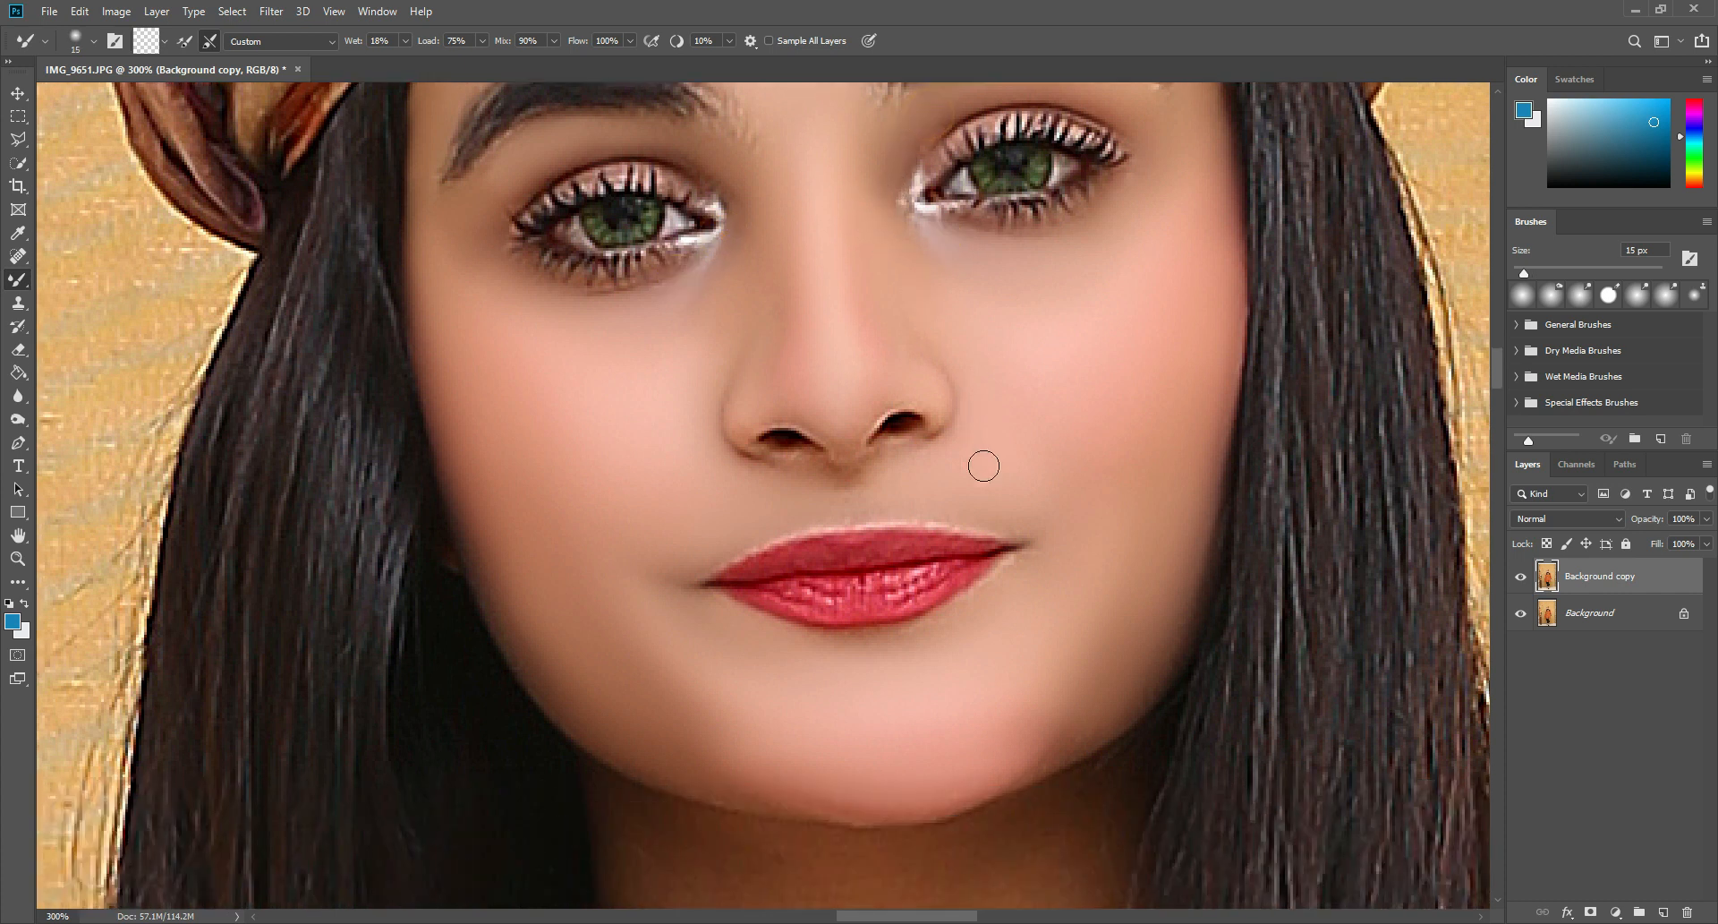
Smooth the image-left side of the neck from the jaw downward with the Mixer Brush at 40 px
{"action": "key", "text": "bracketright"}
{"action": "key", "text": "bracketright"}
{"action": "key", "text": "bracketright"}
{"action": "scroll", "coordinate": [921, 499], "scroll_direction": "down", "scroll_amount": 6}
{"action": "key", "text": "bracketright"}
{"action": "left_click", "coordinate": [670, 480]}
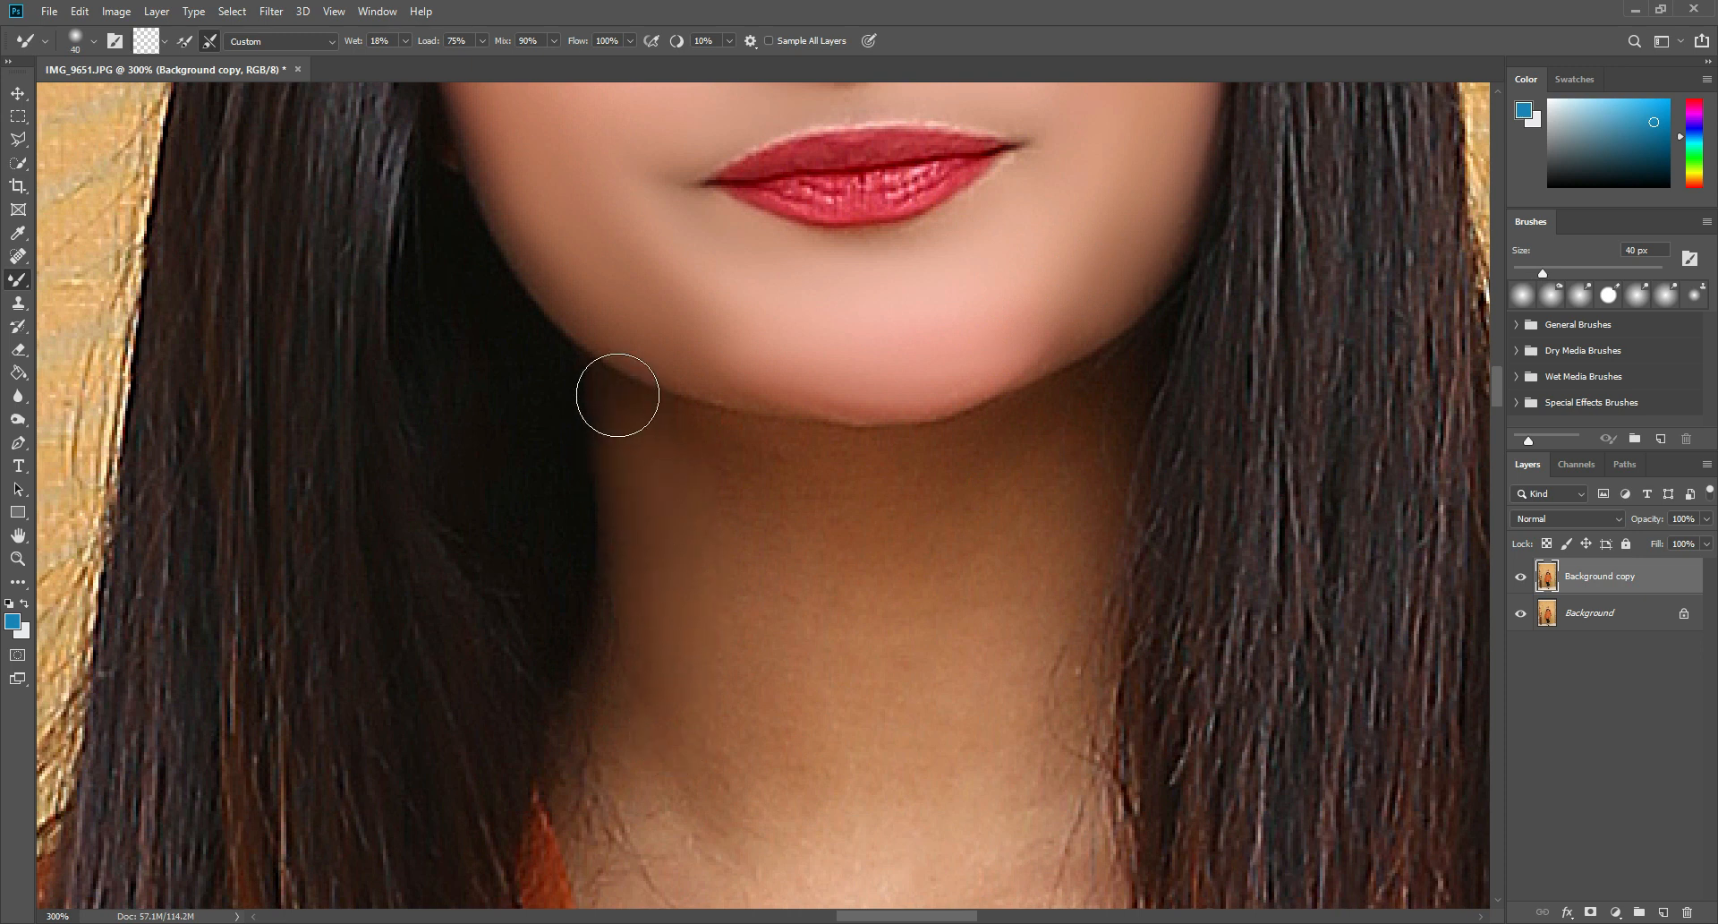
{"action": "mouse_move", "coordinate": [634, 422]}
{"action": "left_mouse_down"}
{"action": "mouse_move", "coordinate": [726, 475]}
{"action": "mouse_move", "coordinate": [721, 510]}
{"action": "mouse_move", "coordinate": [694, 480]}
{"action": "mouse_move", "coordinate": [657, 601]}
{"action": "mouse_move", "coordinate": [660, 794]}
{"action": "left_mouse_up"}
Smooth the upper neck just below the chin with the Mixer Brush, using a larger and then a smaller size
{"action": "scroll", "coordinate": [721, 511], "scroll_direction": "down", "scroll_amount": 3}
{"action": "key", "text": "bracketright"}
{"action": "key", "text": "bracketright"}
{"action": "mouse_move", "coordinate": [735, 385]}
{"action": "left_mouse_down"}
{"action": "mouse_move", "coordinate": [755, 433]}
{"action": "mouse_move", "coordinate": [740, 533]}
{"action": "mouse_move", "coordinate": [787, 671]}
{"action": "mouse_move", "coordinate": [756, 402]}
{"action": "mouse_move", "coordinate": [844, 371]}
{"action": "mouse_move", "coordinate": [910, 384]}
{"action": "mouse_move", "coordinate": [905, 368]}
{"action": "mouse_move", "coordinate": [975, 429]}
{"action": "mouse_move", "coordinate": [1011, 376]}
{"action": "mouse_move", "coordinate": [989, 507]}
{"action": "mouse_move", "coordinate": [1078, 438]}
{"action": "left_mouse_up"}
{"action": "key", "text": "bracketleft"}
{"action": "key", "text": "bracketleft"}
{"action": "left_click_drag", "start_coordinate": [991, 375], "coordinate": [895, 374]}
{"action": "mouse_move", "coordinate": [714, 339]}
{"action": "left_mouse_down"}
{"action": "mouse_move", "coordinate": [1090, 319]}
{"action": "mouse_move", "coordinate": [1012, 613]}
{"action": "mouse_move", "coordinate": [1006, 469]}
{"action": "left_mouse_up"}
Even out the middle and lower neck with long strokes of an enlarged Mixer Brush
{"action": "key", "text": "bracketright"}
{"action": "key", "text": "bracketright"}
{"action": "key", "text": "bracketright"}
{"action": "mouse_move", "coordinate": [894, 621]}
{"action": "left_mouse_down"}
{"action": "mouse_move", "coordinate": [940, 487]}
{"action": "mouse_move", "coordinate": [971, 475]}
{"action": "left_mouse_up"}
{"action": "scroll", "coordinate": [970, 476], "scroll_direction": "down", "scroll_amount": 2}
{"action": "mouse_move", "coordinate": [874, 380]}
{"action": "left_mouse_down"}
{"action": "mouse_move", "coordinate": [829, 576]}
{"action": "mouse_move", "coordinate": [787, 644]}
{"action": "left_mouse_up"}
{"action": "key", "text": "bracketright"}
{"action": "scroll", "coordinate": [976, 389], "scroll_direction": "up", "scroll_amount": 1}
{"action": "mouse_move", "coordinate": [906, 414]}
{"action": "left_mouse_down"}
{"action": "mouse_move", "coordinate": [767, 421]}
{"action": "mouse_move", "coordinate": [947, 417]}
{"action": "left_mouse_up"}
Blend the neck shadow beneath the image-right jaw with the Mixer Brush at 45 px
{"action": "scroll", "coordinate": [994, 376], "scroll_direction": "up", "scroll_amount": 1}
{"action": "key", "text": "bracketleft"}
{"action": "key", "text": "bracketleft"}
{"action": "key", "text": "bracketleft"}
{"action": "key", "text": "bracketleft"}
{"action": "left_click", "coordinate": [1069, 336]}
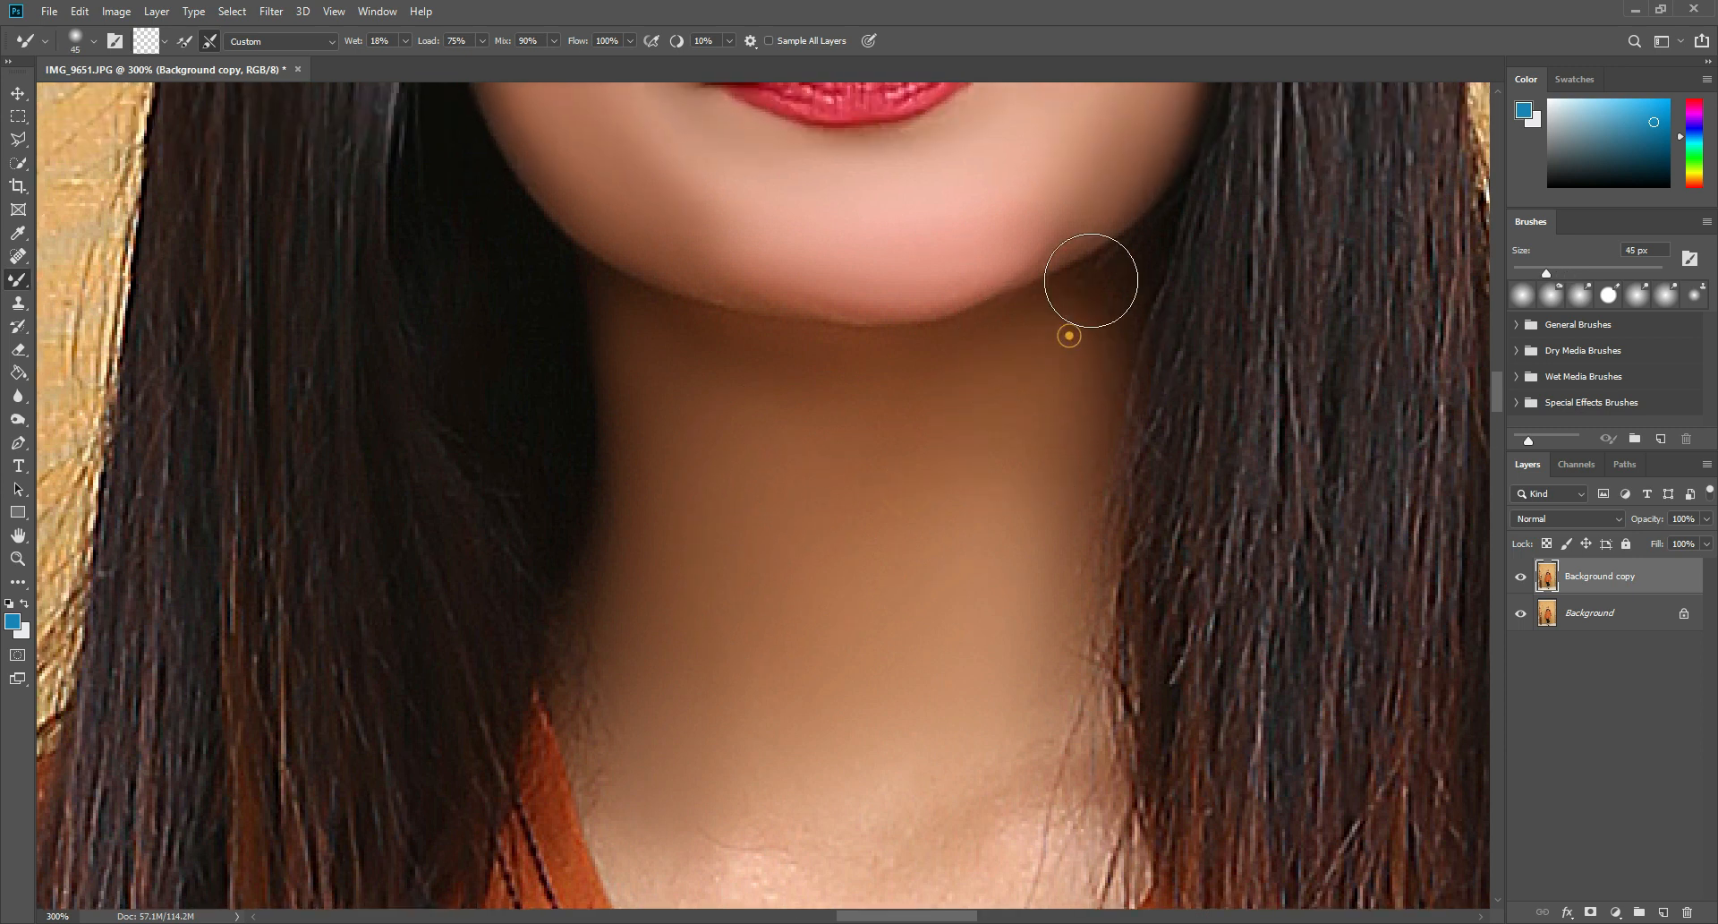
Blend the image-left part of the lower neck upward with the Mixer Brush at 60 px
{"action": "scroll", "coordinate": [949, 461], "scroll_direction": "down", "scroll_amount": 1}
{"action": "scroll", "coordinate": [709, 535], "scroll_direction": "down", "scroll_amount": 1}
{"action": "key", "text": "bracketright"}
{"action": "mouse_move", "coordinate": [674, 591]}
{"action": "left_mouse_down"}
{"action": "mouse_move", "coordinate": [734, 660]}
{"action": "mouse_move", "coordinate": [667, 637]}
{"action": "mouse_move", "coordinate": [695, 669]}
{"action": "mouse_move", "coordinate": [633, 618]}
{"action": "mouse_move", "coordinate": [879, 655]}
{"action": "mouse_move", "coordinate": [785, 622]}
{"action": "mouse_move", "coordinate": [934, 549]}
{"action": "mouse_move", "coordinate": [866, 610]}
{"action": "mouse_move", "coordinate": [999, 544]}
{"action": "mouse_move", "coordinate": [1035, 453]}
{"action": "mouse_move", "coordinate": [991, 564]}
{"action": "mouse_move", "coordinate": [970, 599]}
{"action": "mouse_move", "coordinate": [834, 663]}
{"action": "mouse_move", "coordinate": [948, 637]}
{"action": "mouse_move", "coordinate": [1039, 315]}
{"action": "mouse_move", "coordinate": [909, 308]}
{"action": "mouse_move", "coordinate": [867, 319]}
{"action": "mouse_move", "coordinate": [798, 388]}
{"action": "left_mouse_up"}
{"action": "scroll", "coordinate": [977, 315], "scroll_direction": "up", "scroll_amount": 1}
{"action": "scroll", "coordinate": [767, 537], "scroll_direction": "down", "scroll_amount": 2}
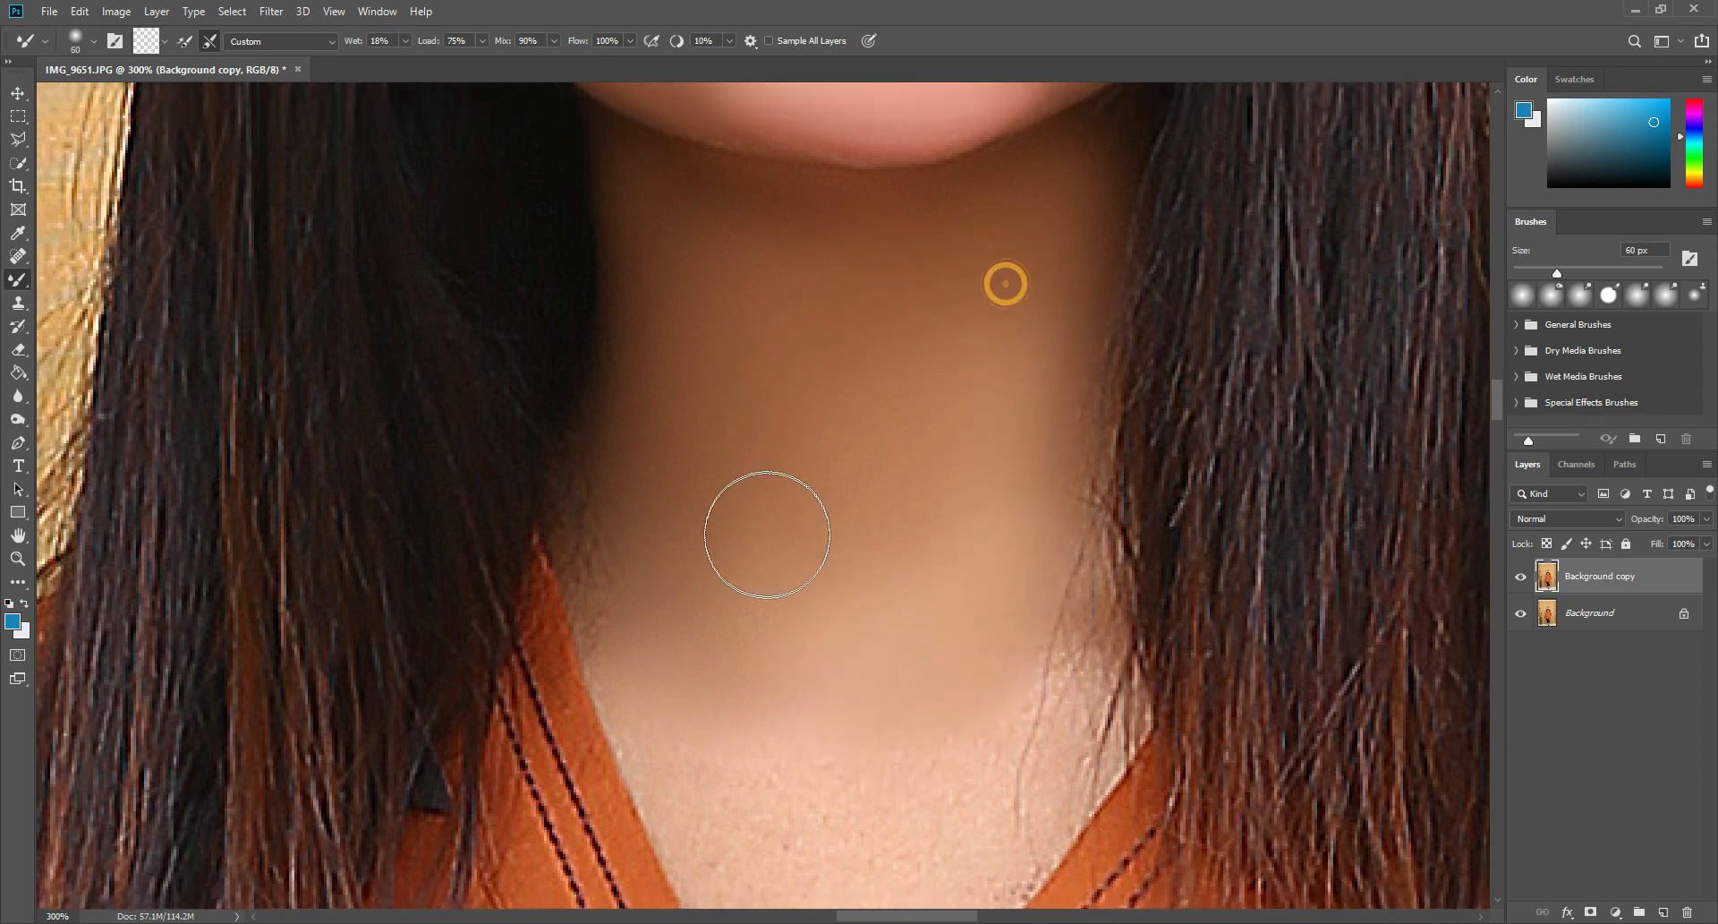
Smooth the base of the neck and the skin inside the neckline with the Mixer Brush, finishing at 50 px
{"action": "mouse_move", "coordinate": [704, 509]}
{"action": "left_mouse_down"}
{"action": "mouse_move", "coordinate": [741, 649]}
{"action": "mouse_move", "coordinate": [675, 491]}
{"action": "mouse_move", "coordinate": [751, 703]}
{"action": "mouse_move", "coordinate": [748, 617]}
{"action": "mouse_move", "coordinate": [768, 805]}
{"action": "mouse_move", "coordinate": [833, 671]}
{"action": "mouse_move", "coordinate": [996, 481]}
{"action": "mouse_move", "coordinate": [1011, 564]}
{"action": "mouse_move", "coordinate": [990, 614]}
{"action": "mouse_move", "coordinate": [1036, 368]}
{"action": "mouse_move", "coordinate": [1006, 554]}
{"action": "mouse_move", "coordinate": [836, 697]}
{"action": "mouse_move", "coordinate": [836, 667]}
{"action": "mouse_move", "coordinate": [798, 682]}
{"action": "mouse_move", "coordinate": [932, 587]}
{"action": "mouse_move", "coordinate": [985, 575]}
{"action": "mouse_move", "coordinate": [874, 717]}
{"action": "mouse_move", "coordinate": [724, 548]}
{"action": "left_mouse_up"}
{"action": "scroll", "coordinate": [966, 636], "scroll_direction": "down", "scroll_amount": 2}
{"action": "key", "text": "bracketleft"}
{"action": "scroll", "coordinate": [644, 318], "scroll_direction": "up", "scroll_amount": 2}
{"action": "mouse_move", "coordinate": [641, 461]}
{"action": "left_mouse_down"}
{"action": "mouse_move", "coordinate": [614, 292]}
{"action": "mouse_move", "coordinate": [656, 465]}
{"action": "mouse_move", "coordinate": [746, 448]}
{"action": "left_mouse_up"}
Compare the retouch with the original at 100% zoom by toggling the visibility of the Background copy layer
{"action": "left_click", "coordinate": [17, 558]}
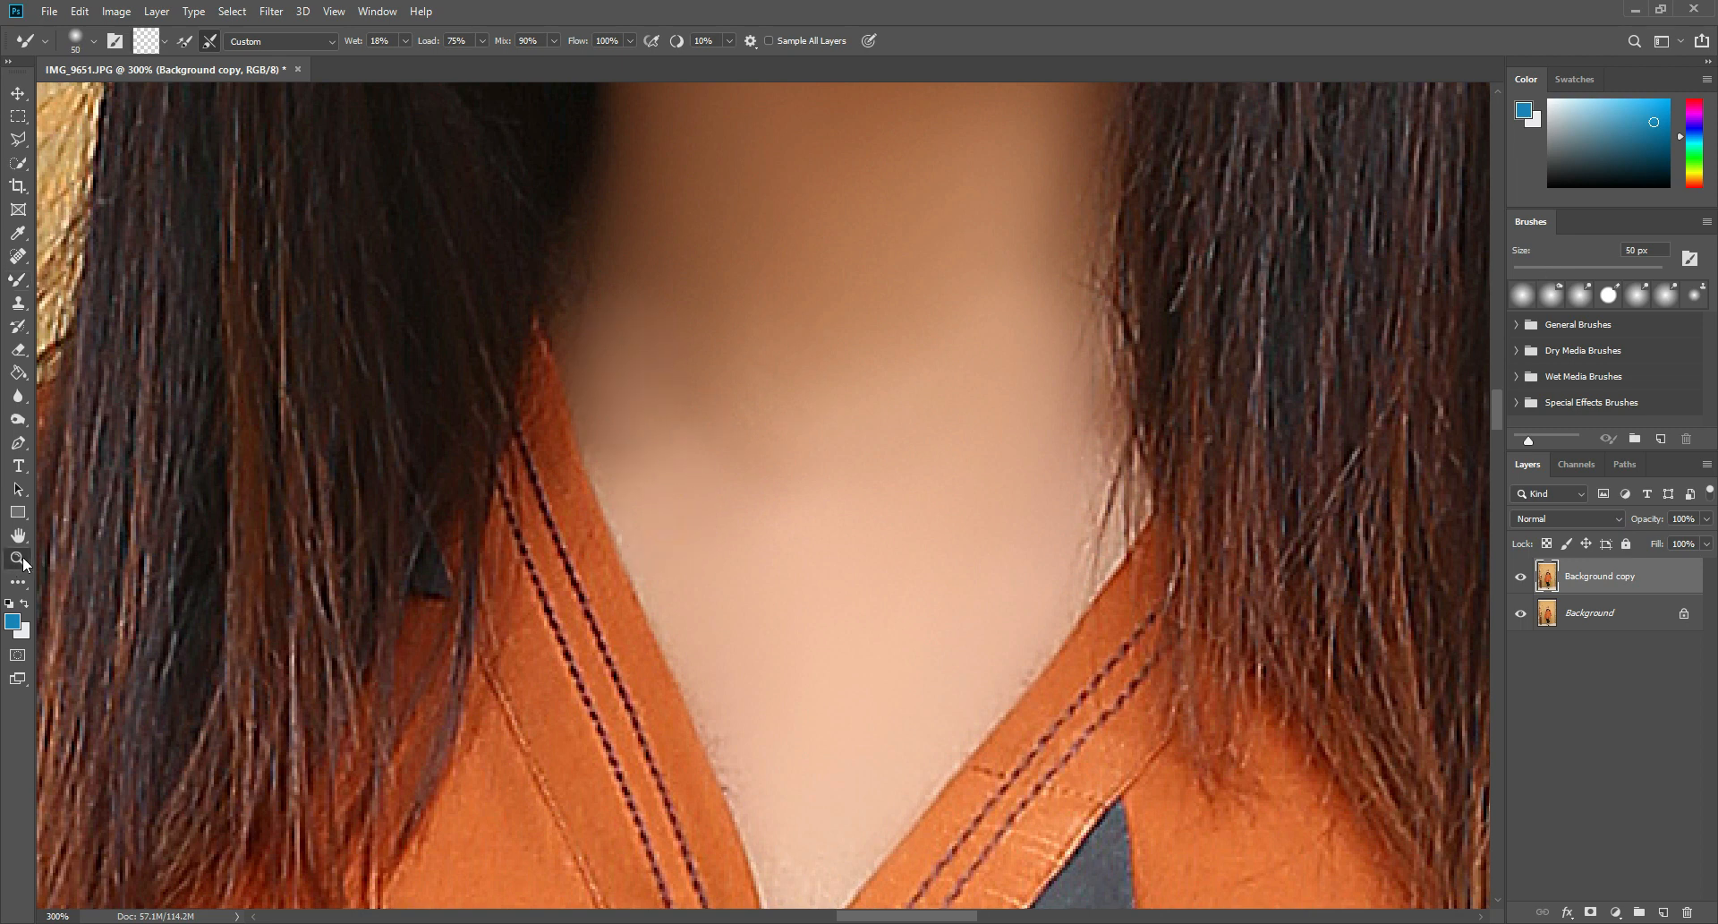
{"action": "right_click", "coordinate": [690, 331]}
{"action": "left_click", "coordinate": [712, 347]}
{"action": "left_click", "coordinate": [783, 315]}
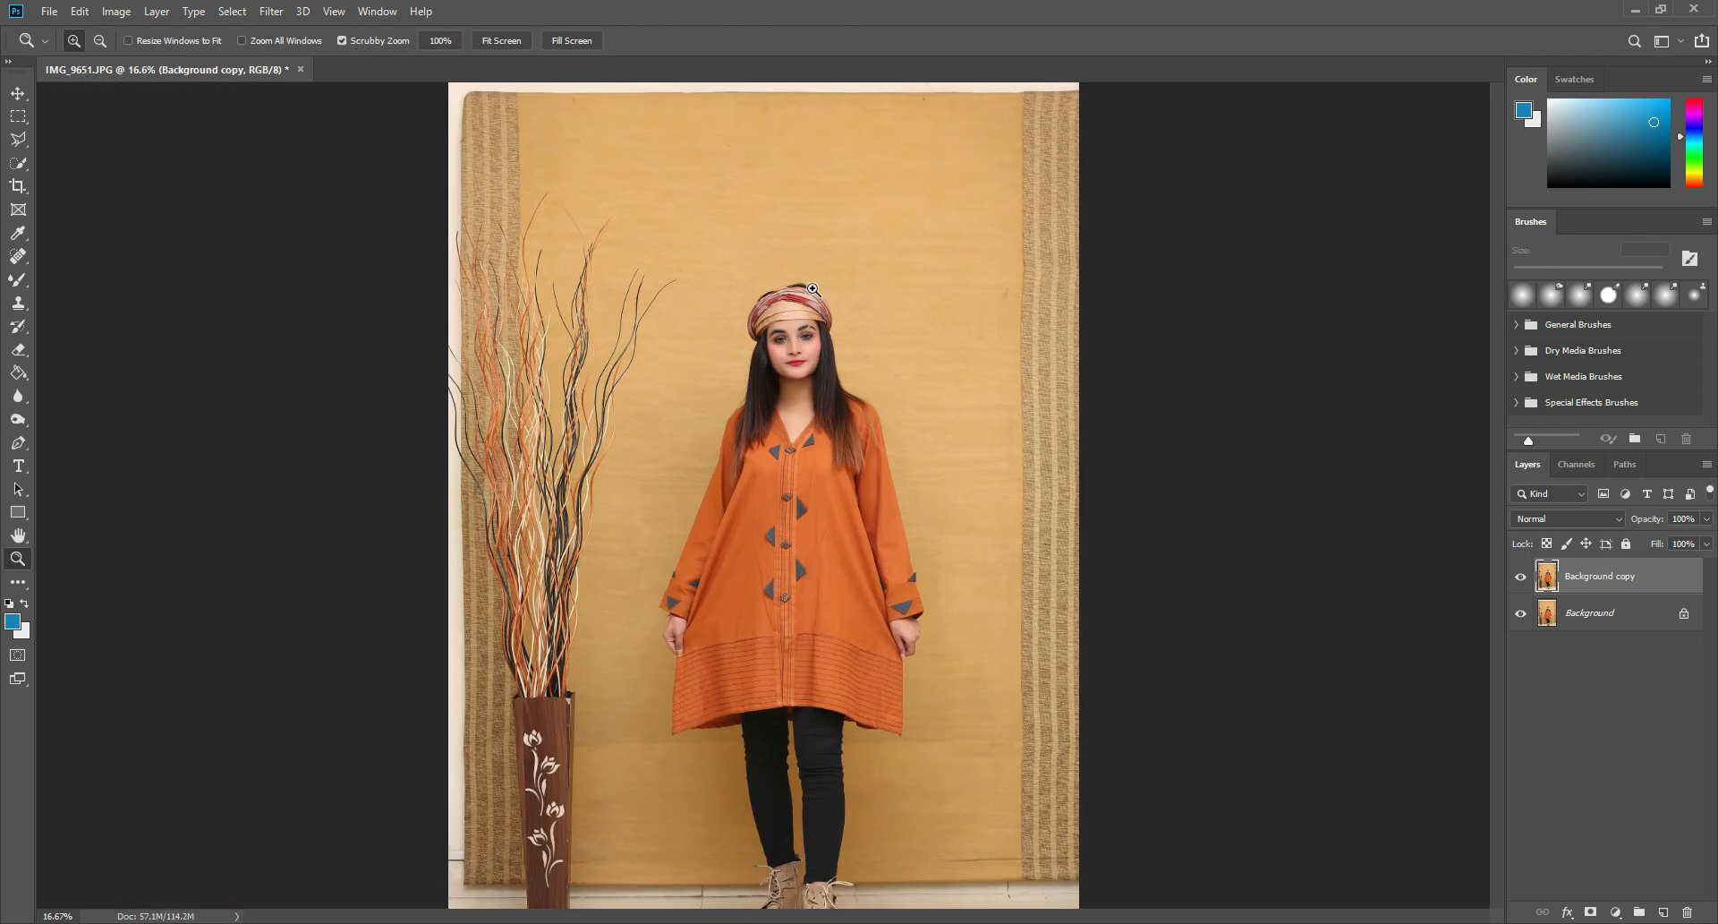
{"action": "left_click", "coordinate": [816, 313]}
{"action": "left_click", "coordinate": [820, 313]}
{"action": "left_click", "coordinate": [823, 350]}
{"action": "left_click", "coordinate": [824, 348]}
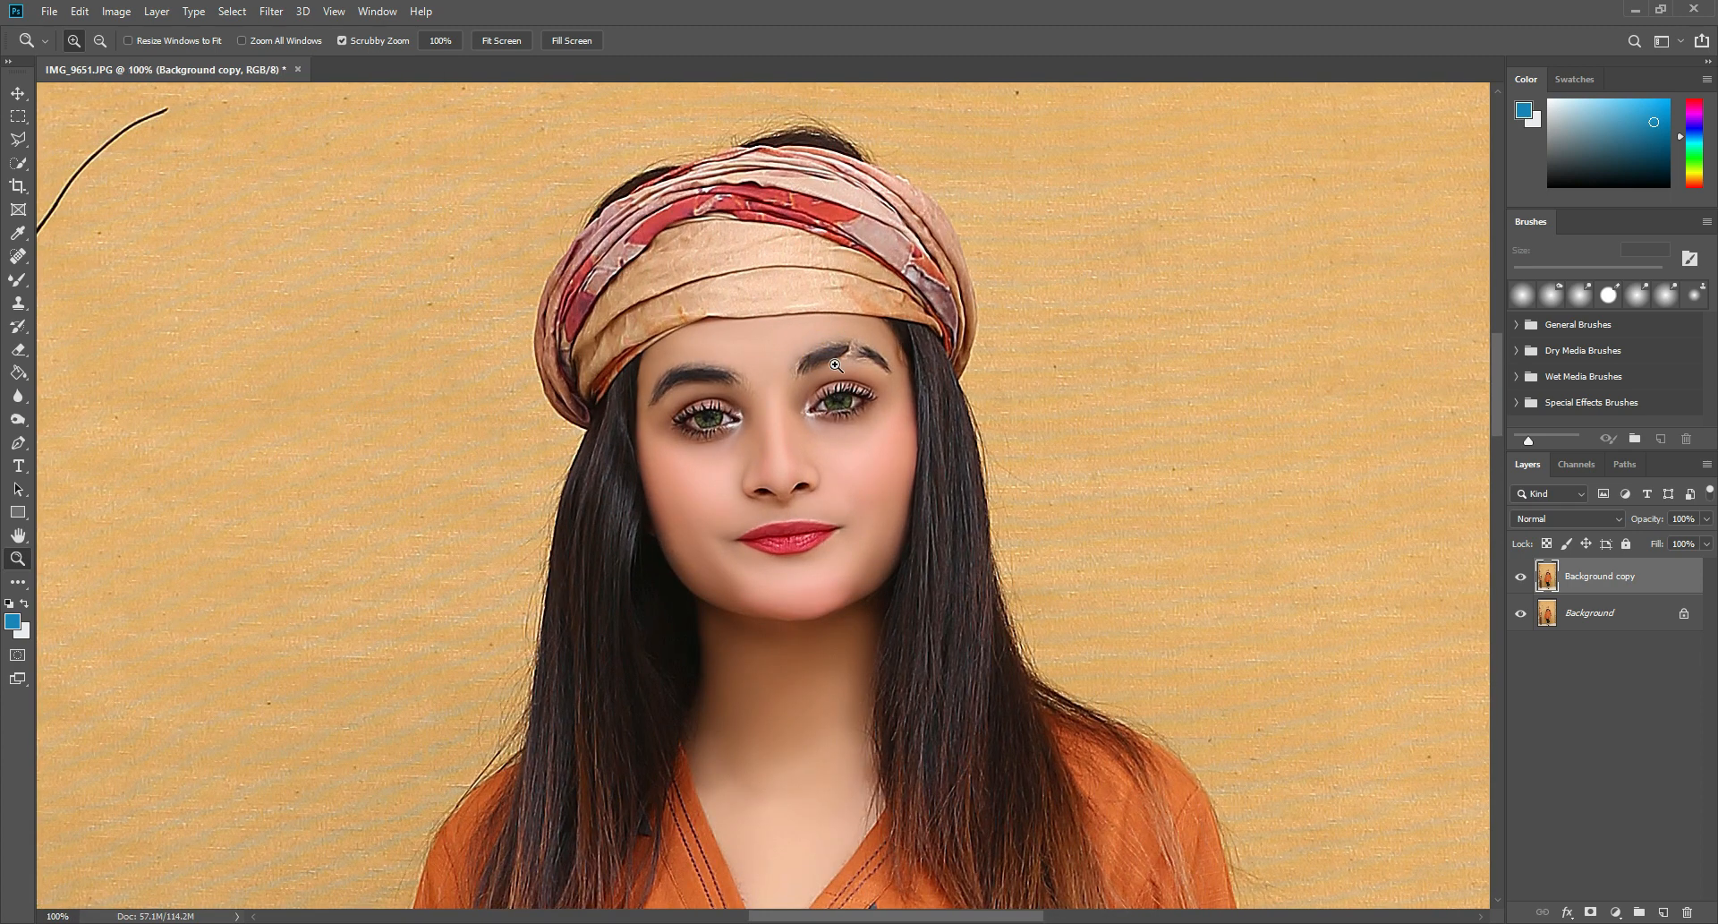
{"action": "left_click", "coordinate": [18, 279]}
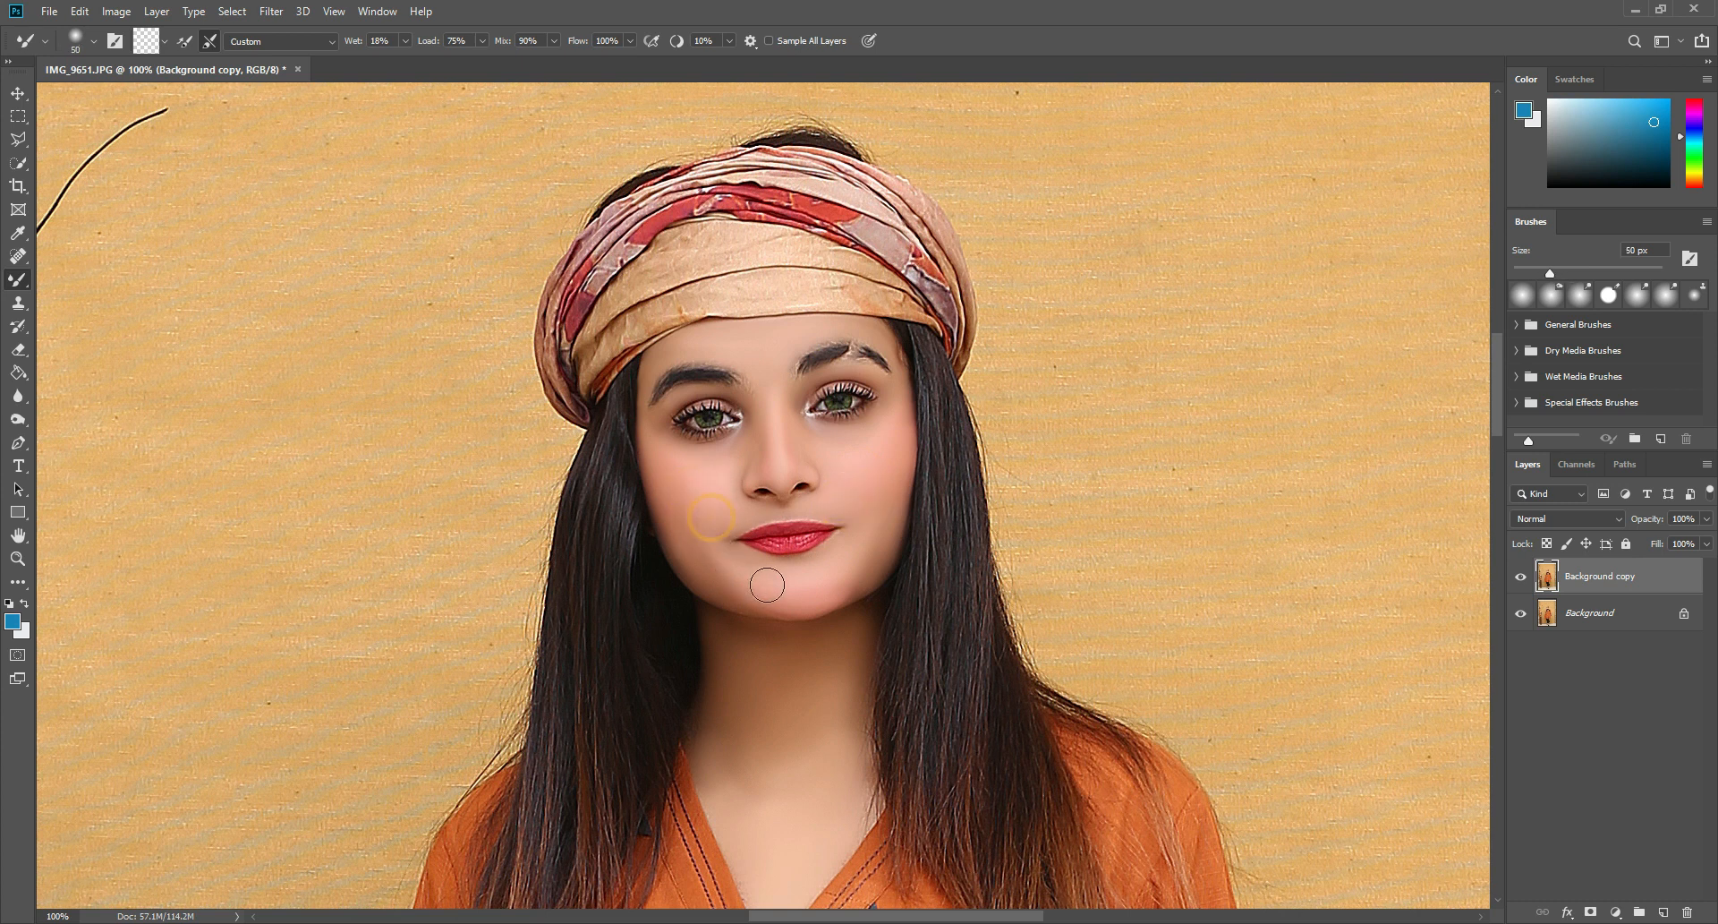
{"action": "left_click", "coordinate": [1527, 576]}
{"action": "left_click", "coordinate": [1527, 577]}
{"action": "left_click", "coordinate": [1528, 576]}
{"action": "left_click", "coordinate": [1526, 576]}
Examine the face at 200% zoom with the Background copy layer hidden and shown, leaving the layer visible
{"action": "left_click", "coordinate": [18, 558]}
{"action": "left_click", "coordinate": [630, 385]}
{"action": "left_click", "coordinate": [822, 376]}
{"action": "right_click", "coordinate": [1012, 388]}
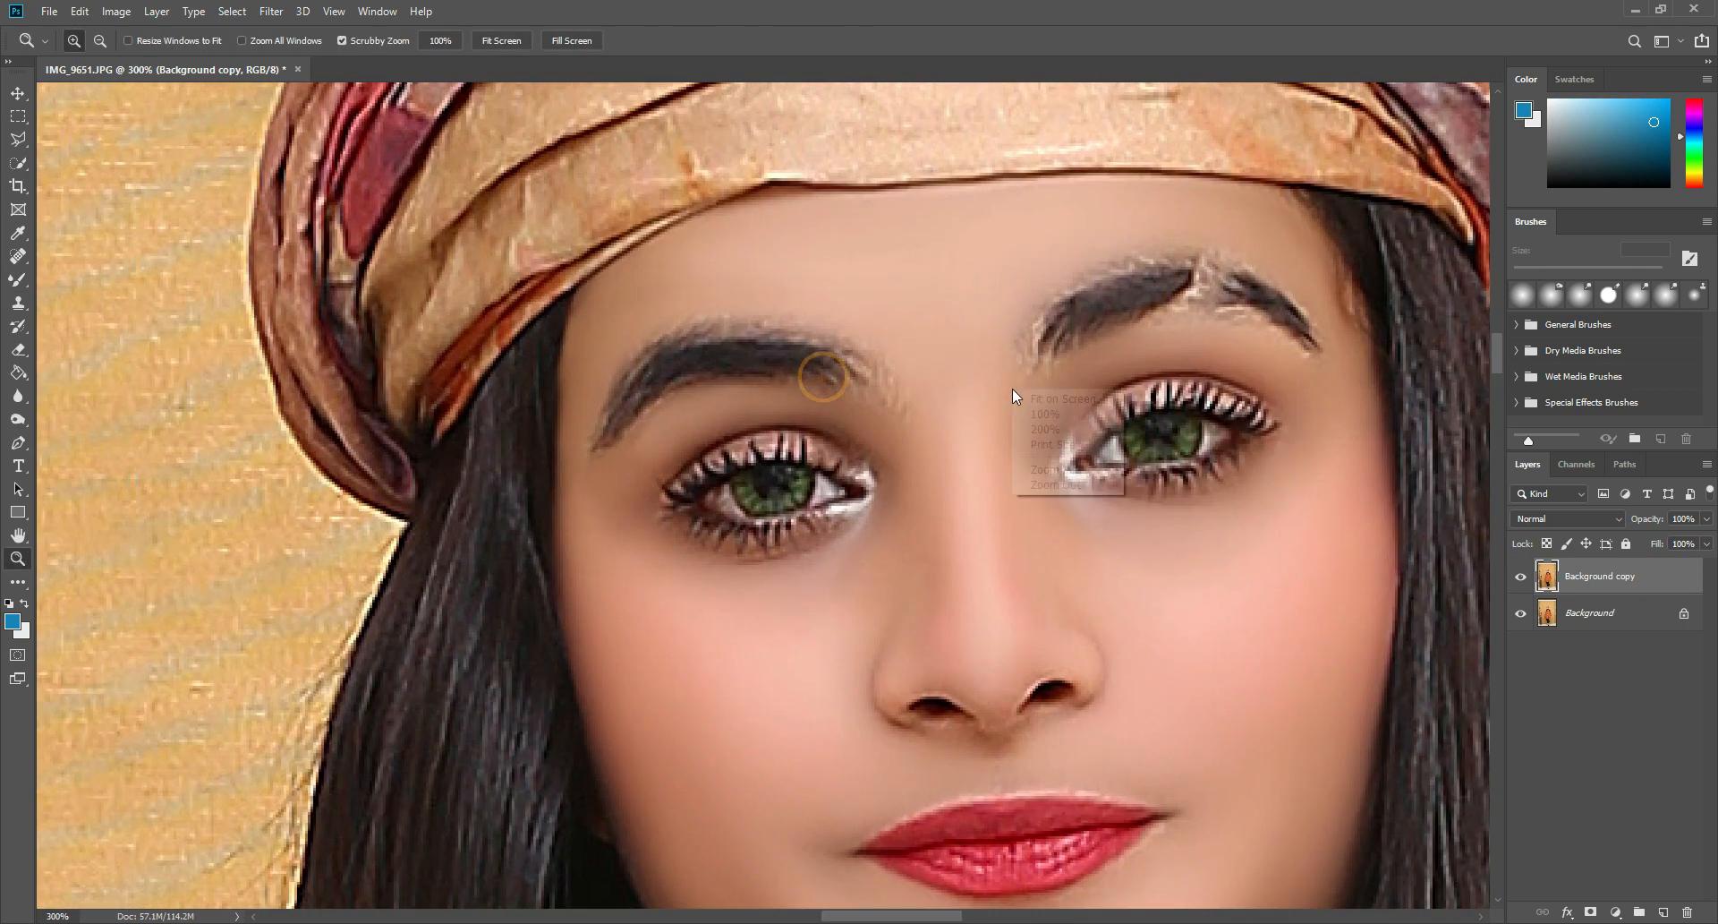
{"action": "left_click", "coordinate": [1055, 485]}
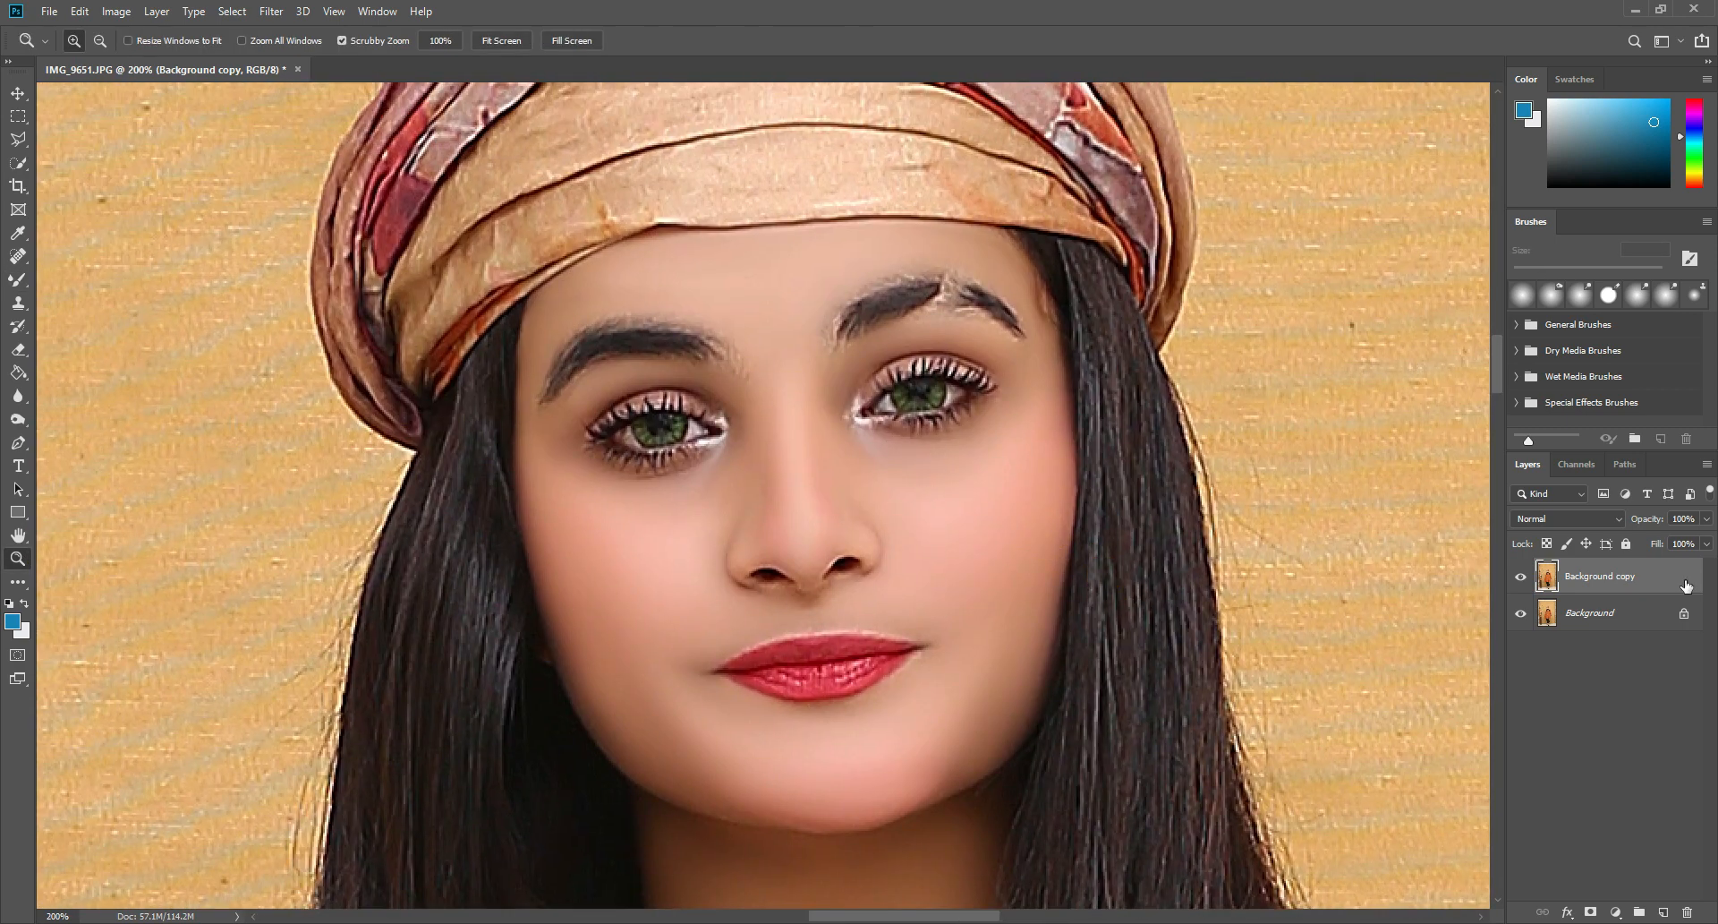
{"action": "left_click", "coordinate": [1523, 580]}
{"action": "left_click", "coordinate": [1522, 577]}
{"action": "left_click", "coordinate": [1521, 577]}
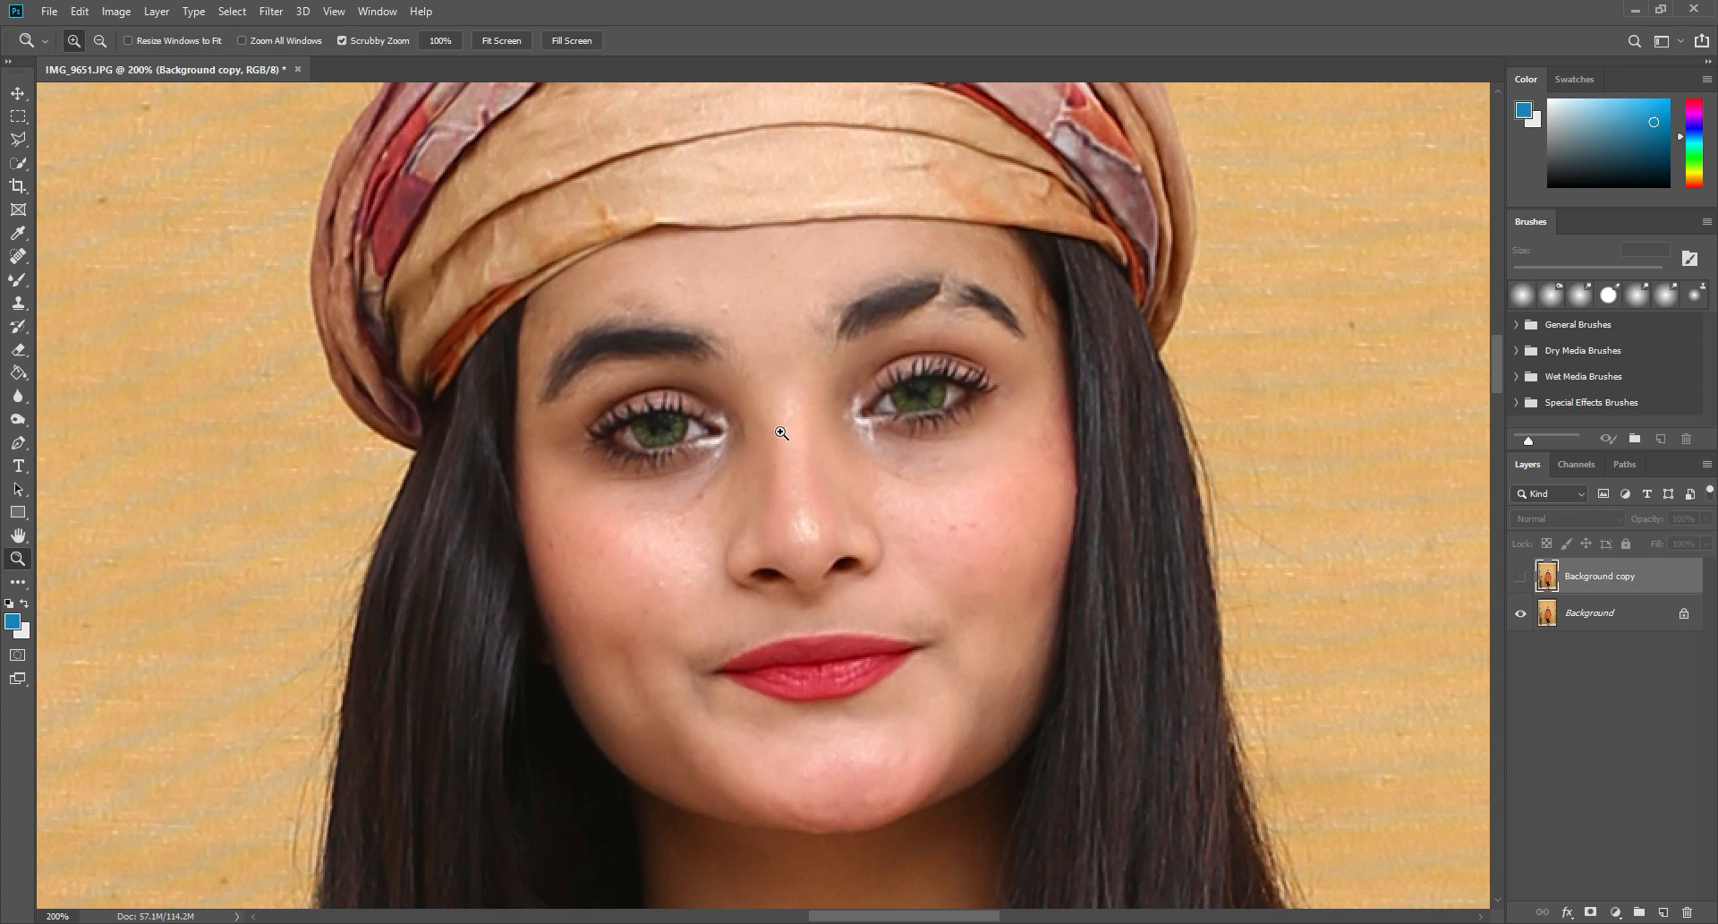
{"action": "left_click", "coordinate": [1522, 580]}
{"action": "left_click", "coordinate": [1522, 579]}
{"action": "left_click", "coordinate": [1523, 579]}
{"action": "left_click", "coordinate": [1523, 579]}
{"action": "left_click", "coordinate": [1523, 579]}
Open the Background copy layer in the external colour-effects filter plug-in
{"action": "right_click", "coordinate": [977, 383]}
{"action": "left_click", "coordinate": [993, 392]}
{"action": "left_click", "coordinate": [768, 309]}
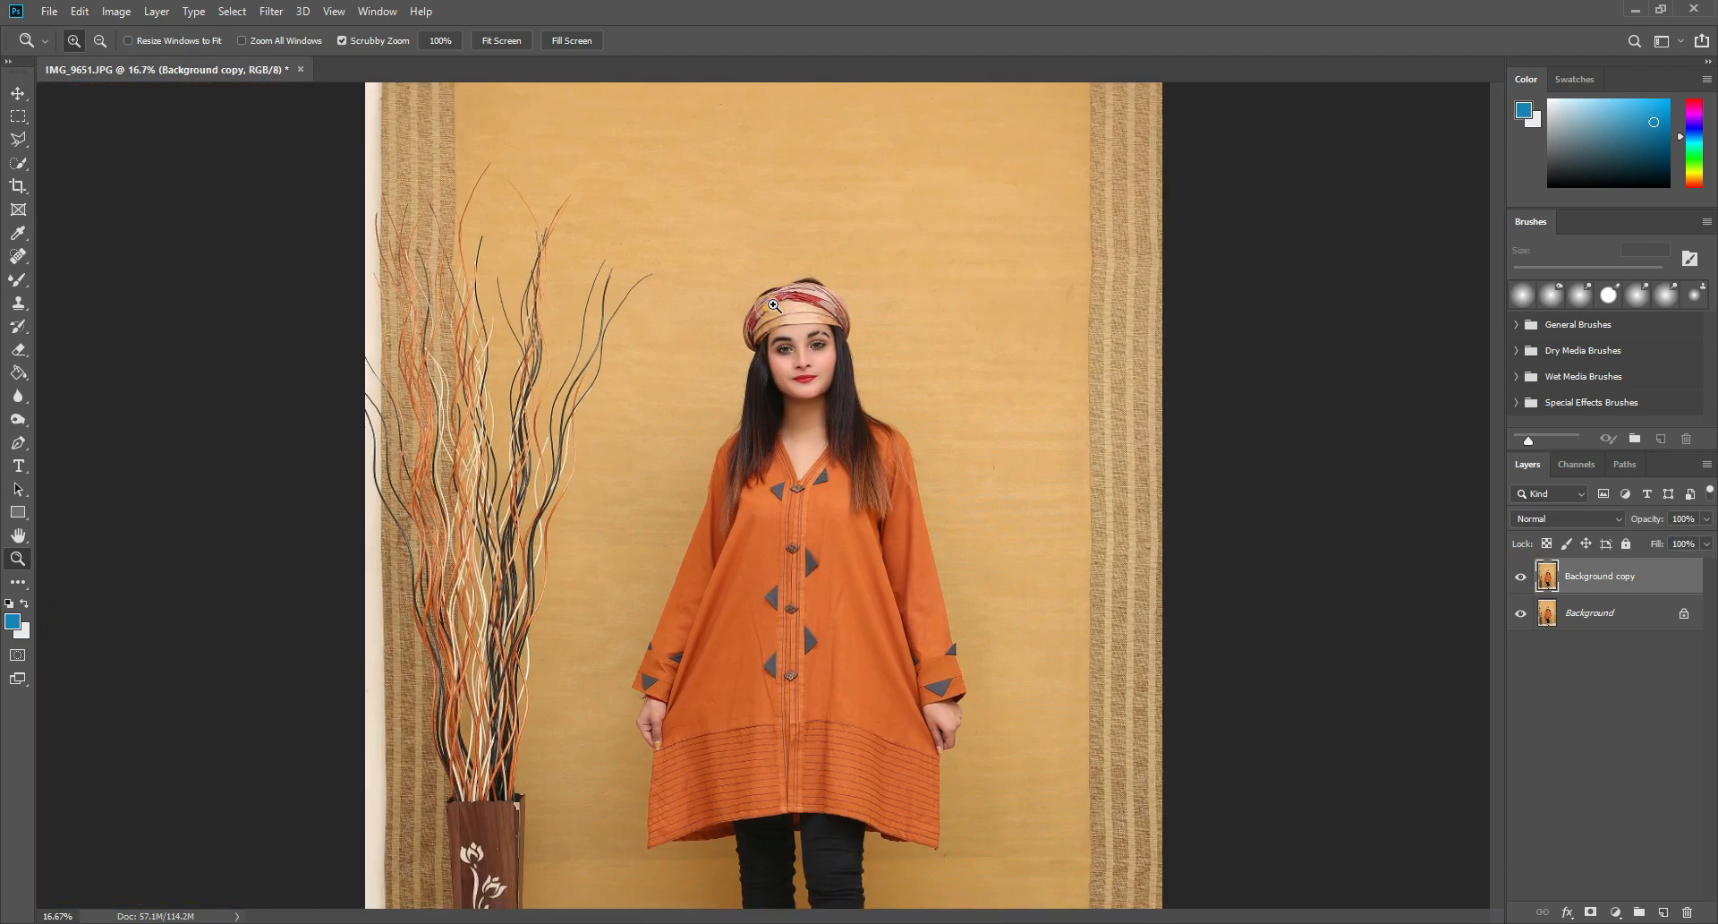
{"action": "left_click", "coordinate": [769, 308]}
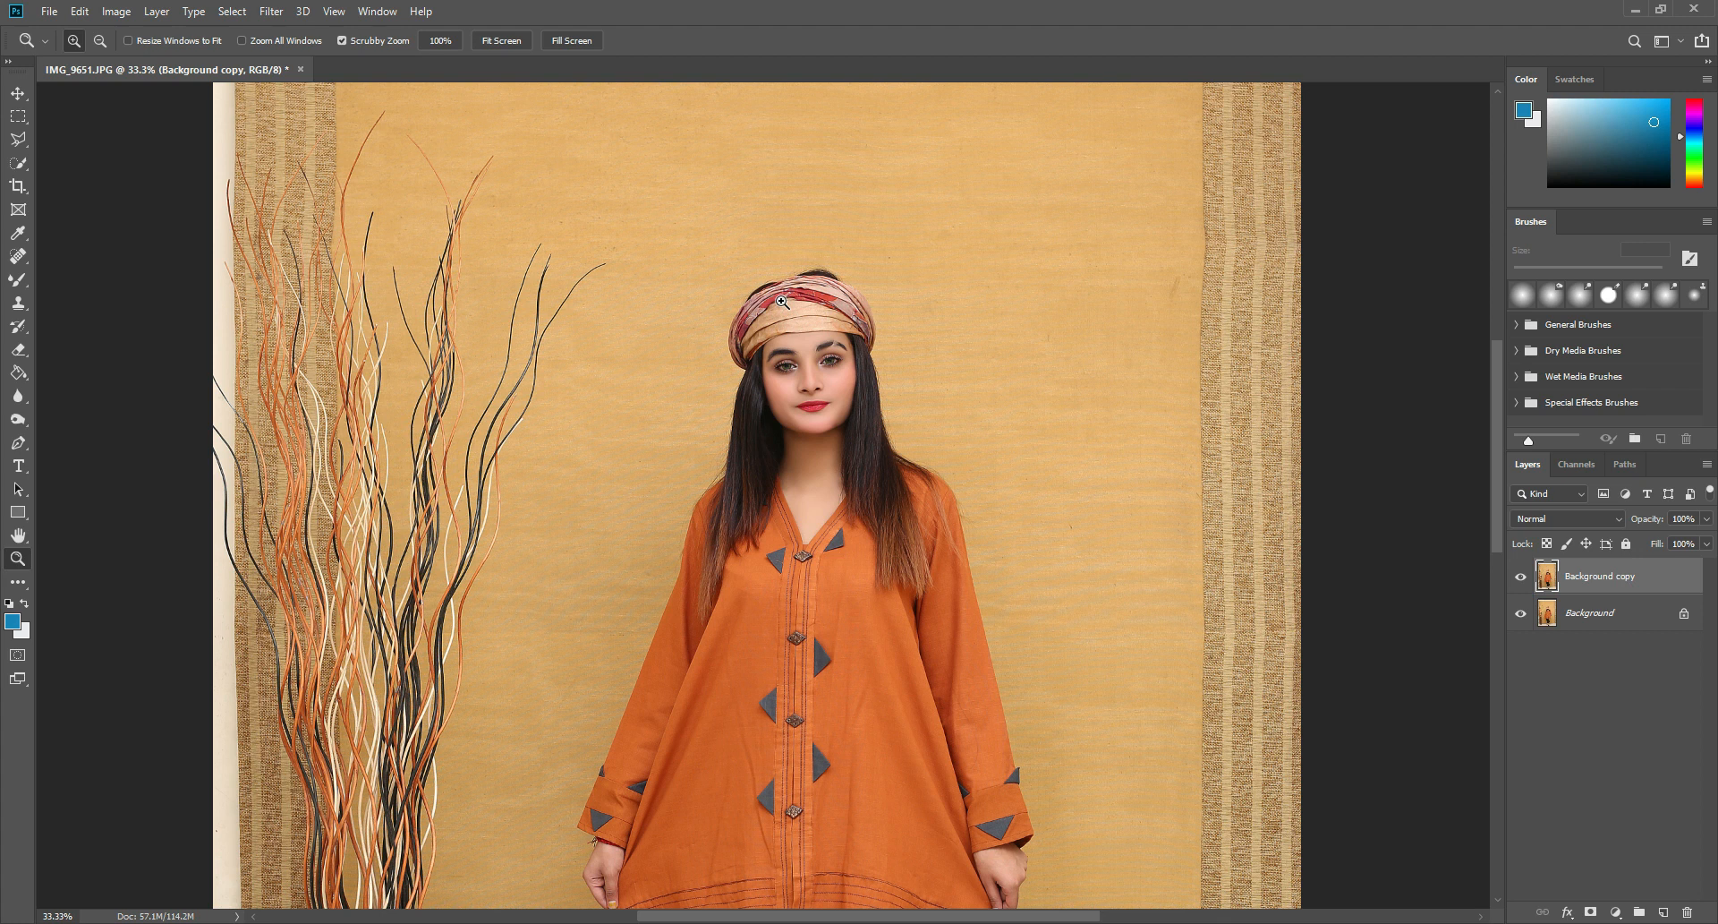
{"action": "left_click", "coordinate": [271, 11]}
{"action": "left_click", "coordinate": [389, 409]}
{"action": "left_click", "coordinate": [552, 426]}
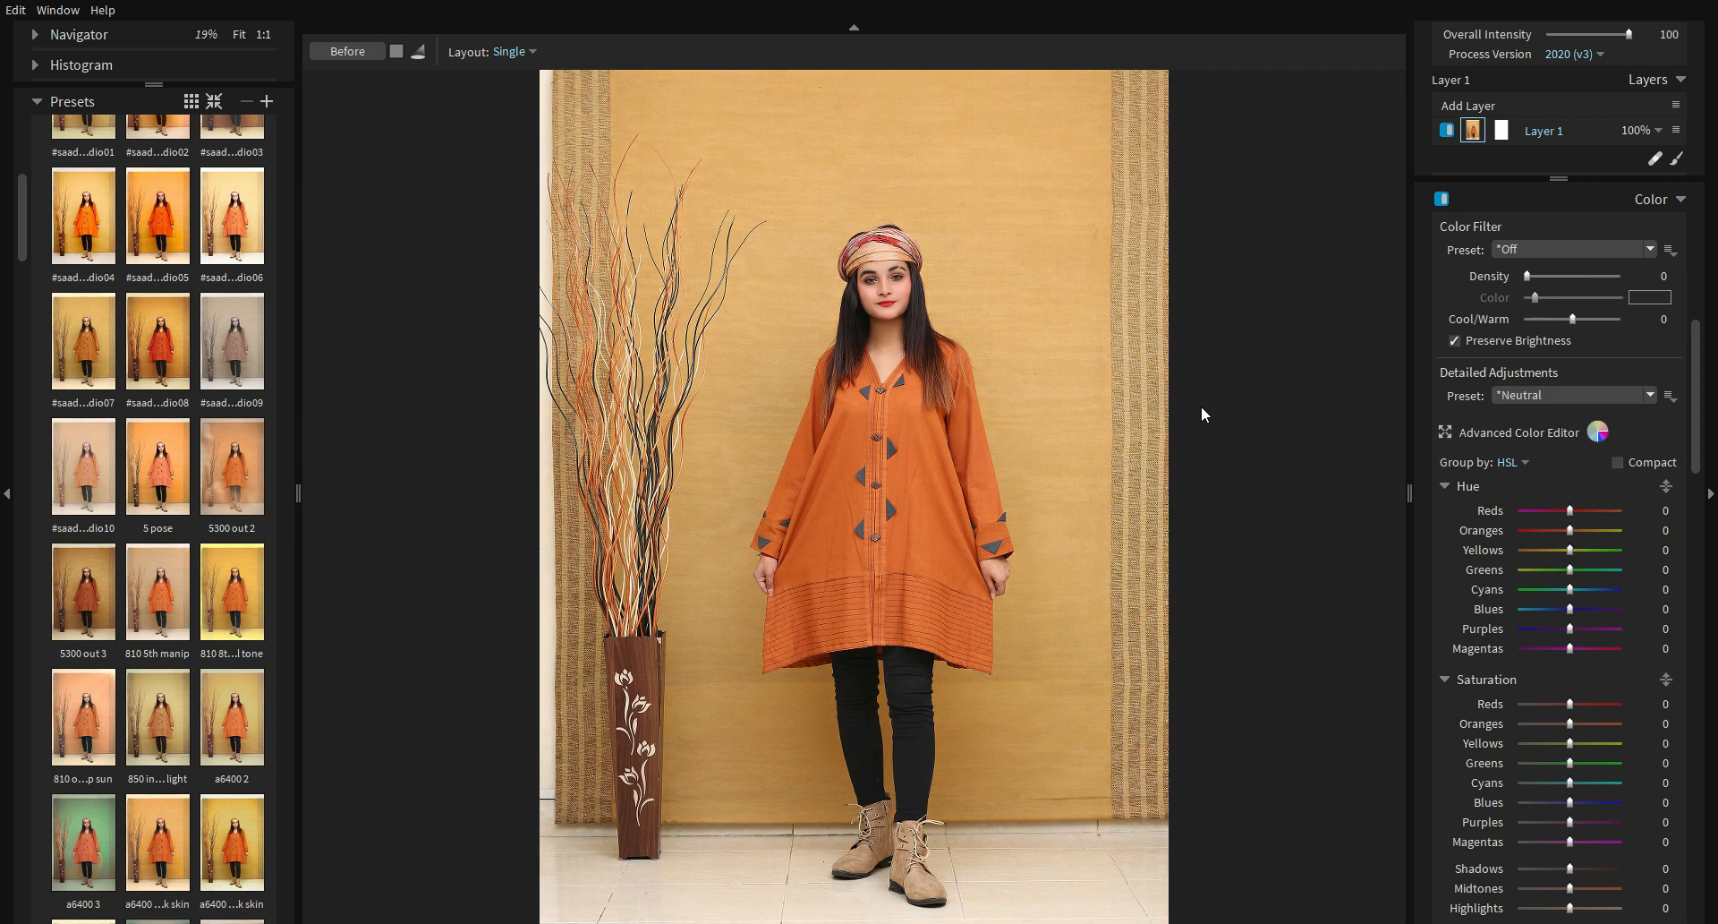
Collapse the My Presets category and expand Color Misc Effects
{"action": "scroll", "coordinate": [46, 259], "scroll_direction": "up", "scroll_amount": 5}
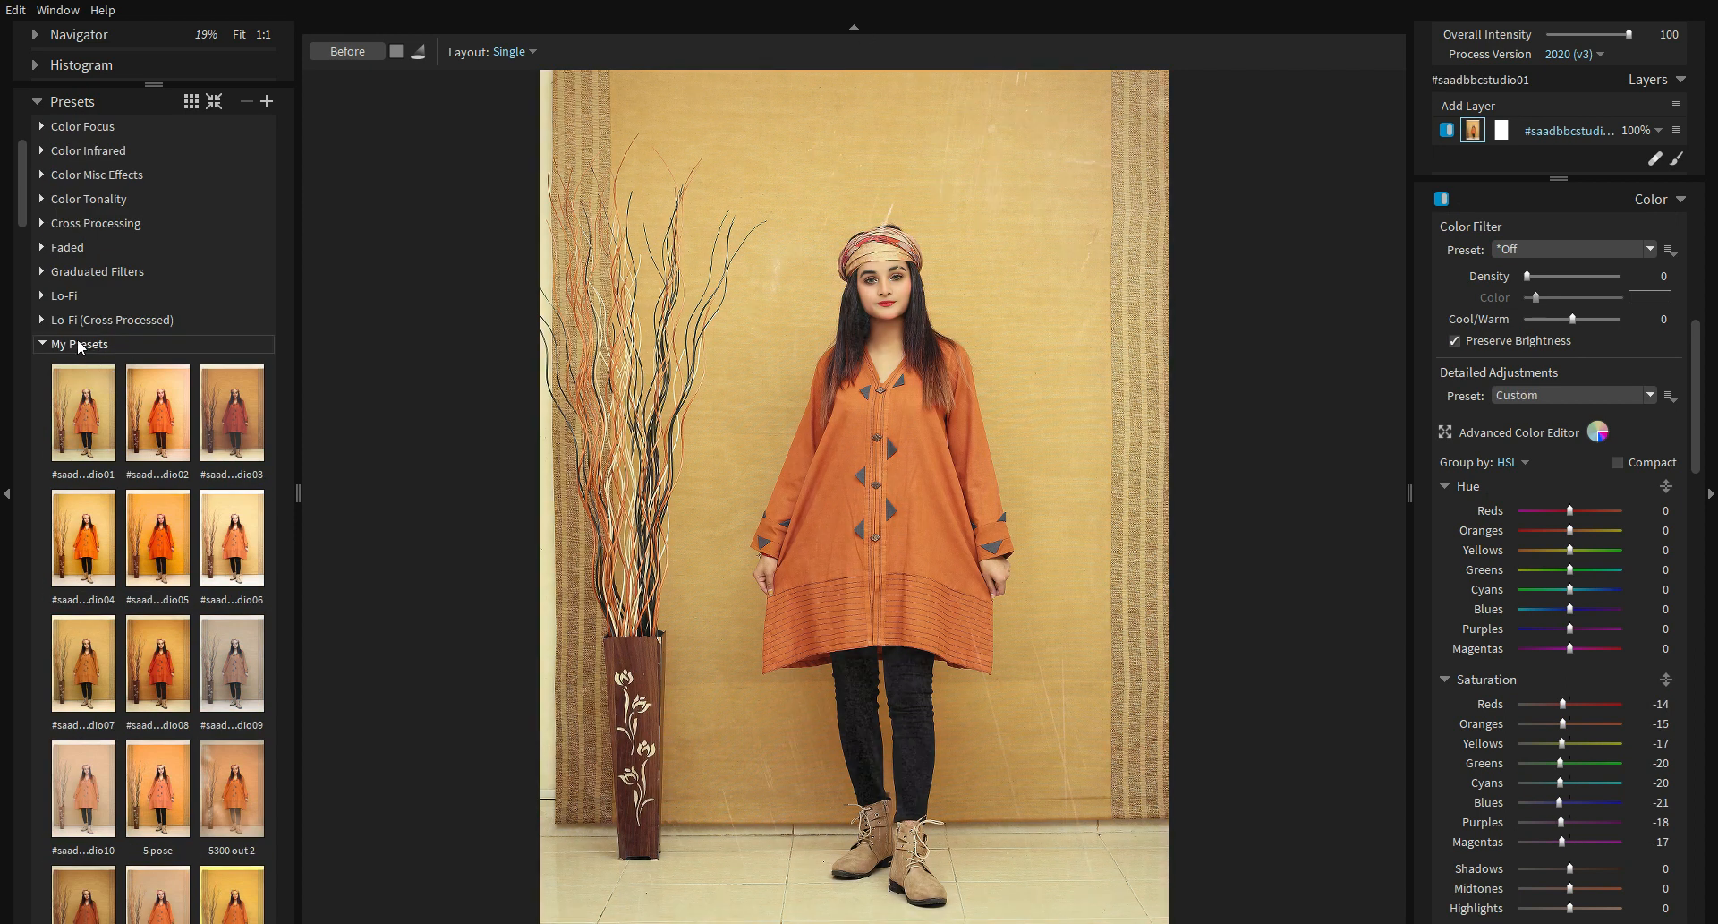
{"action": "left_click", "coordinate": [77, 338]}
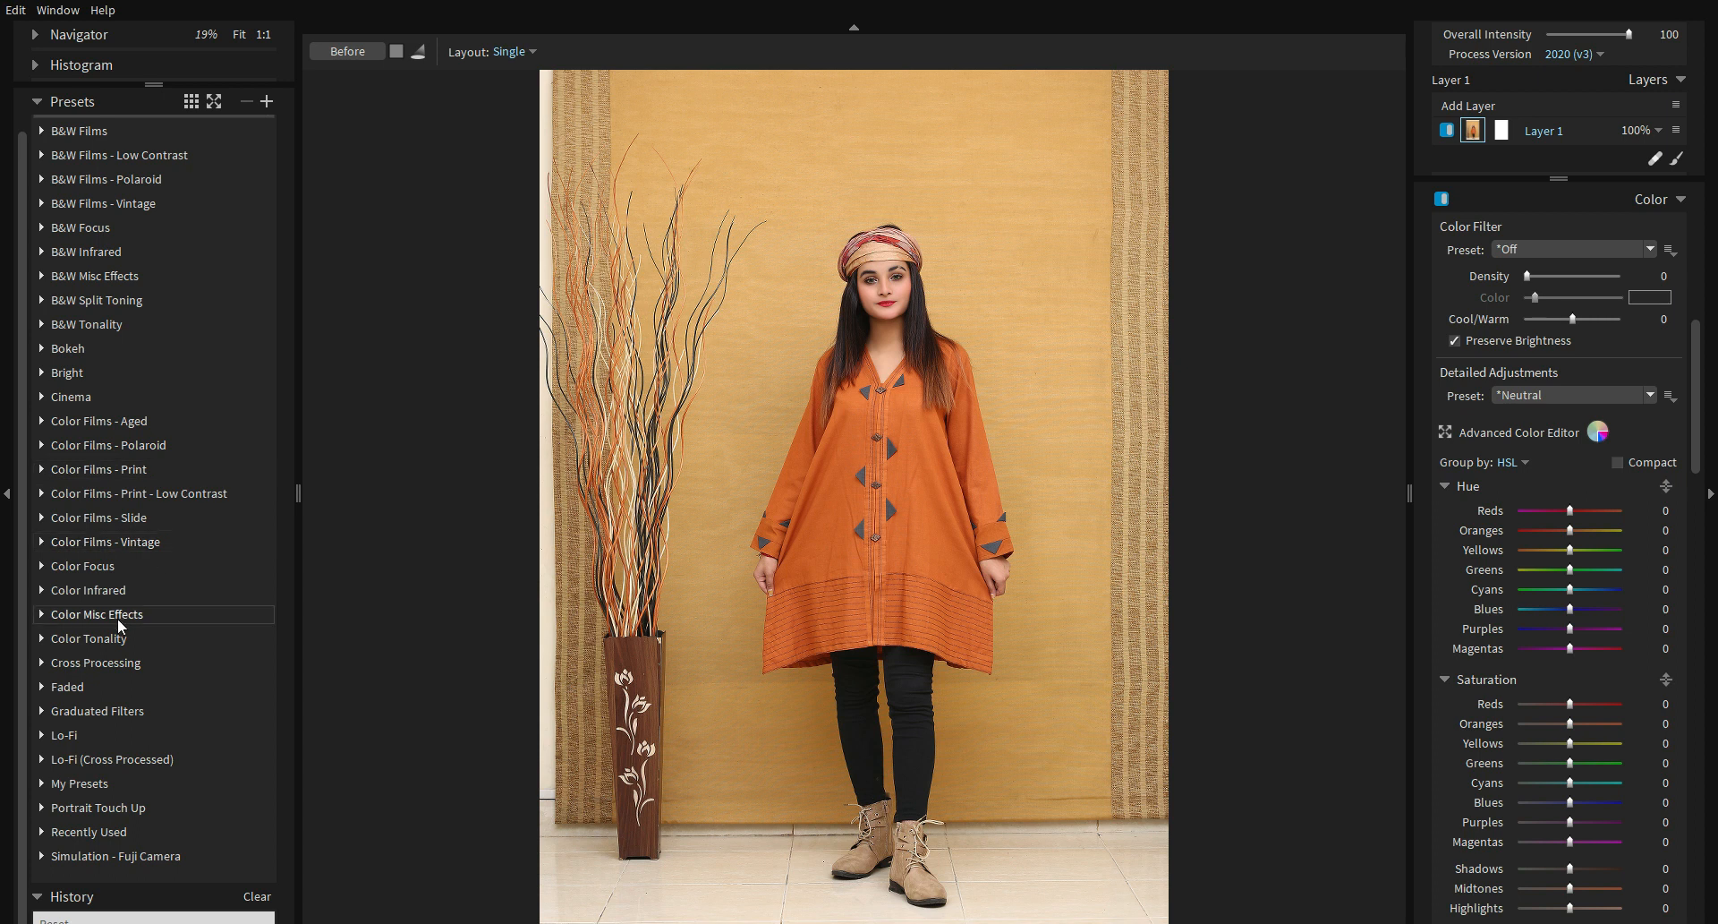
{"action": "left_click", "coordinate": [141, 619]}
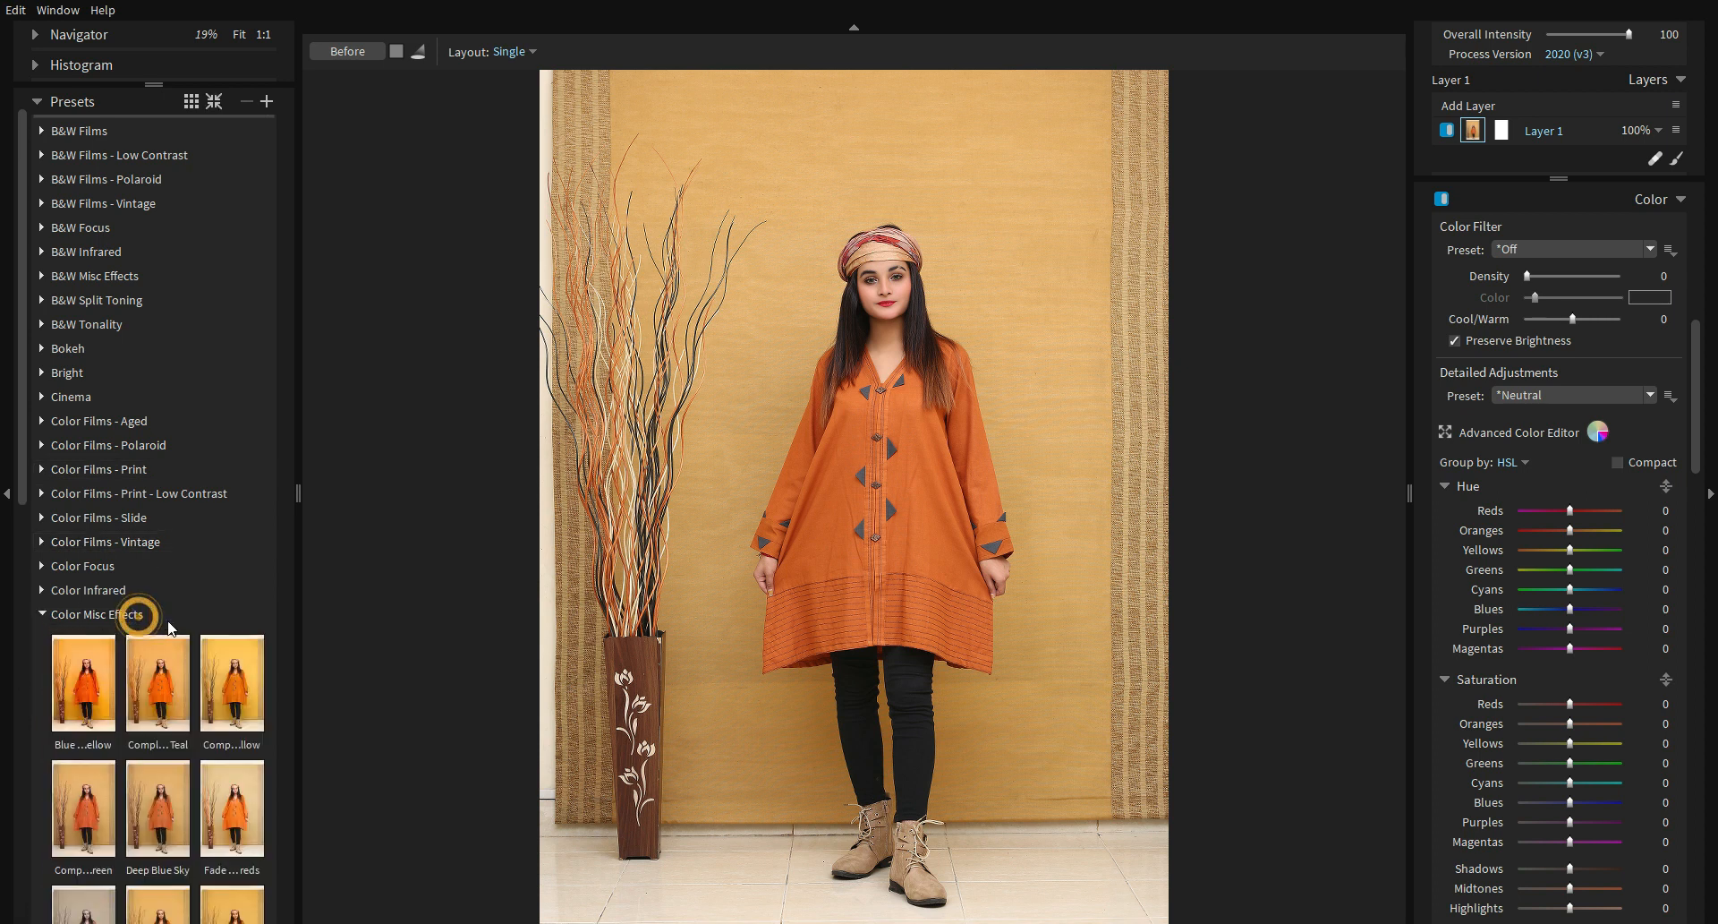
{"action": "scroll", "coordinate": [193, 636], "scroll_direction": "down", "scroll_amount": 3}
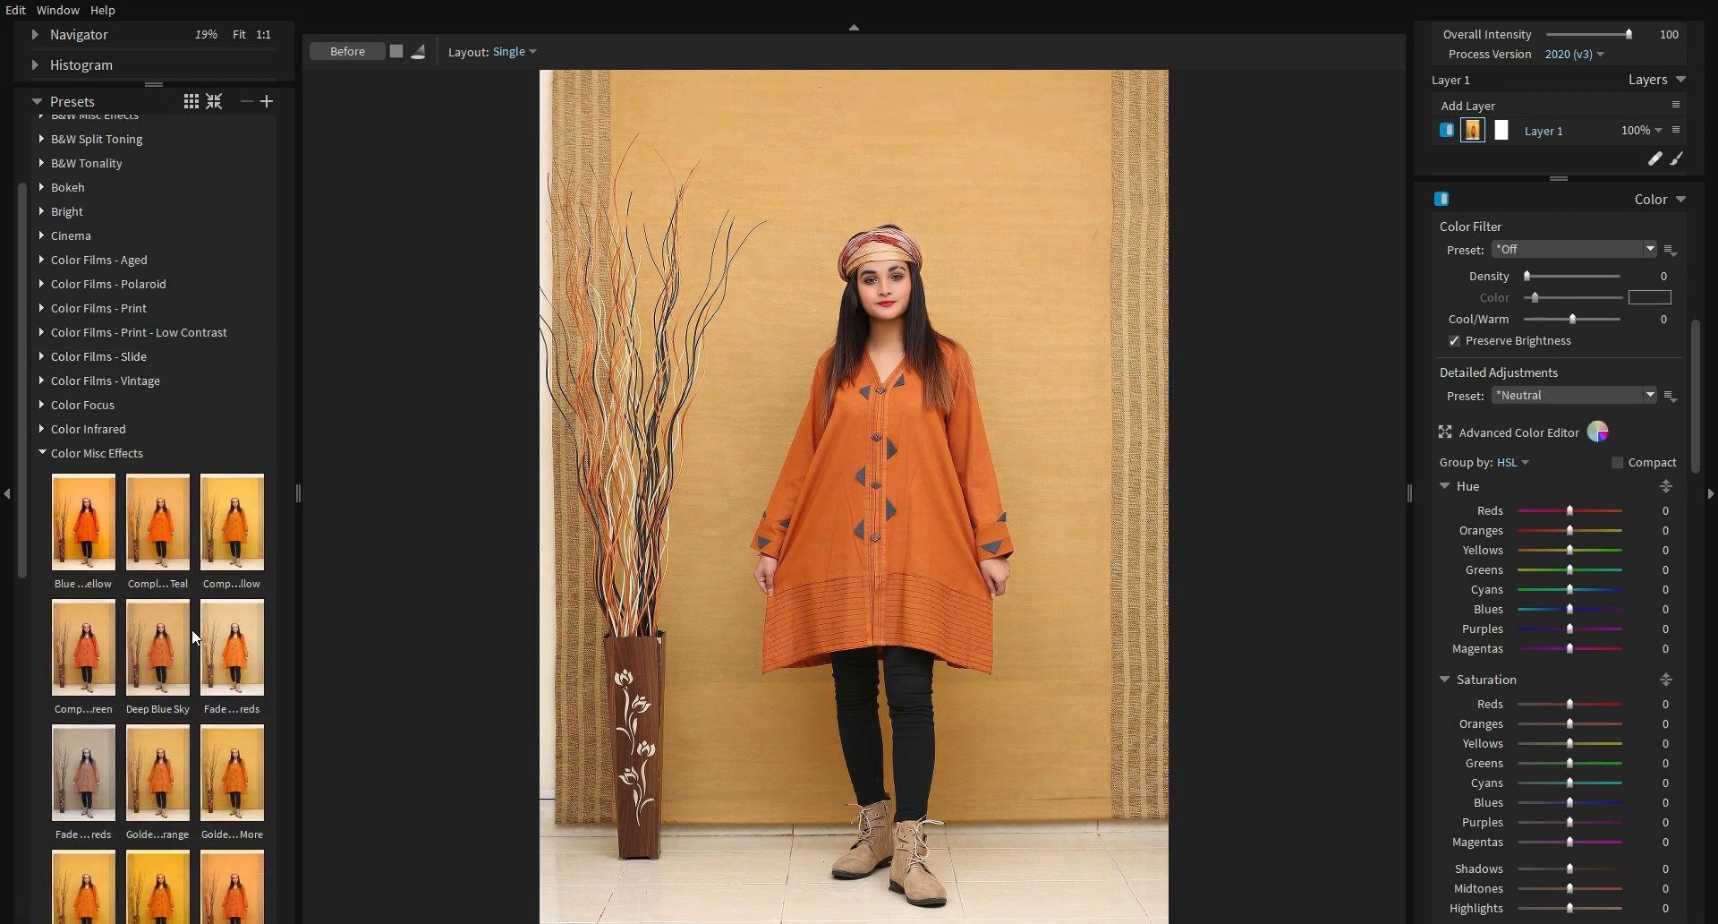
Preview several Color Misc Effects presets, apply Landscape Pop to the photo and mark it as a favourite
{"action": "left_click", "coordinate": [154, 653]}
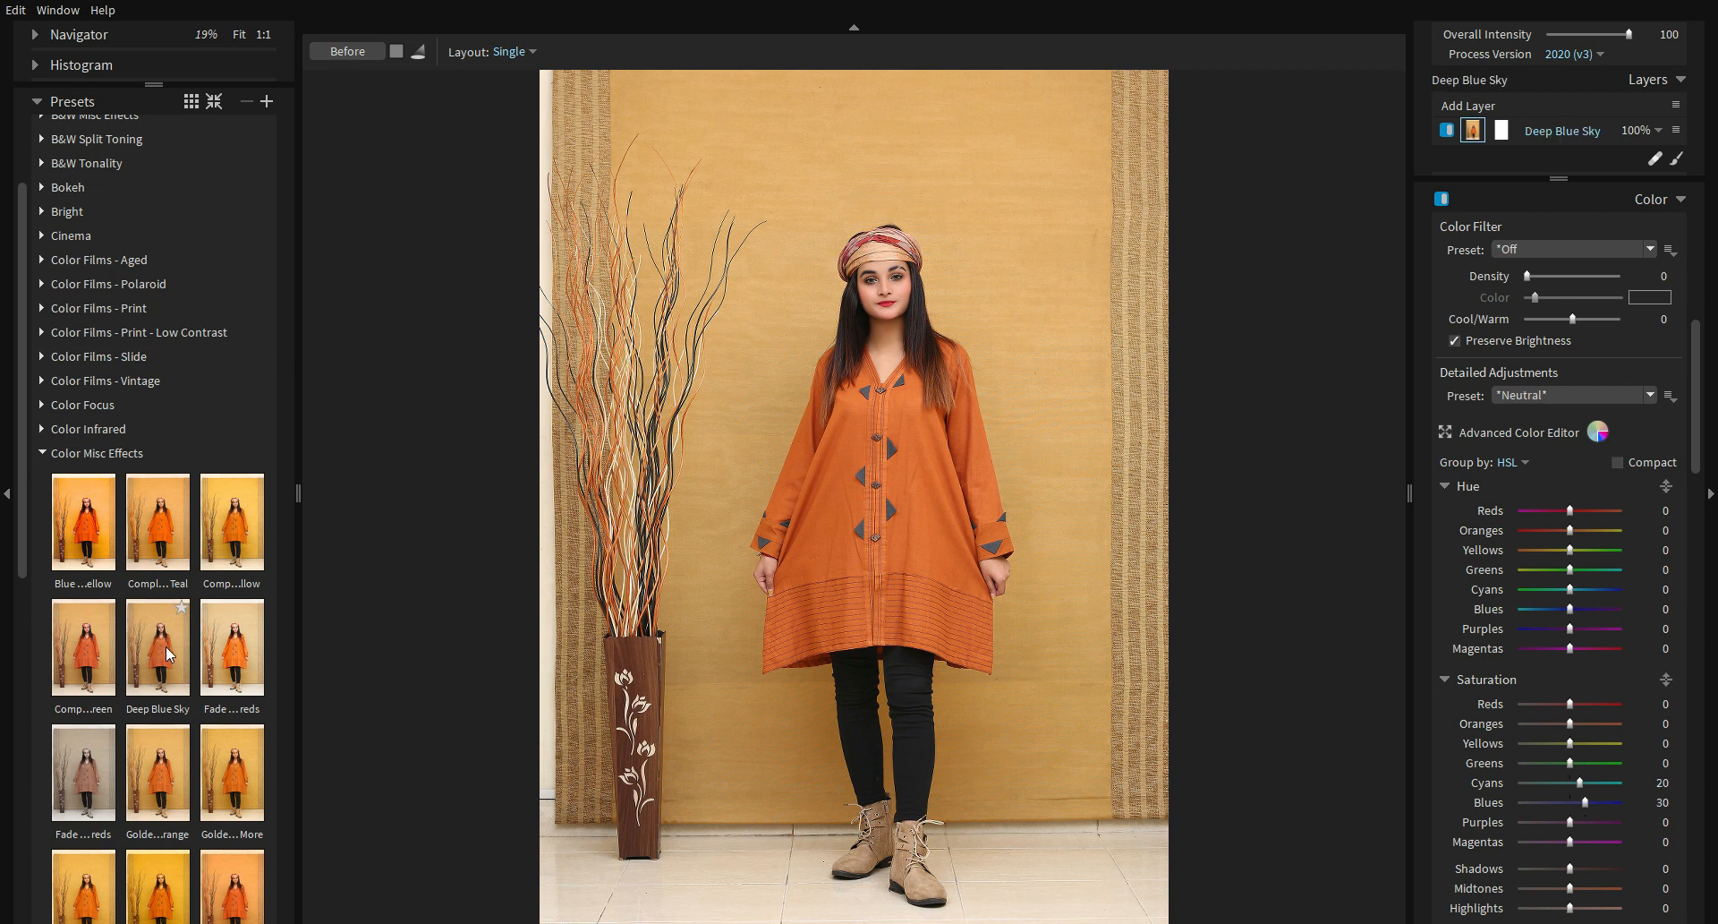
{"action": "scroll", "coordinate": [172, 651], "scroll_direction": "down", "scroll_amount": 2}
{"action": "left_click", "coordinate": [87, 694]}
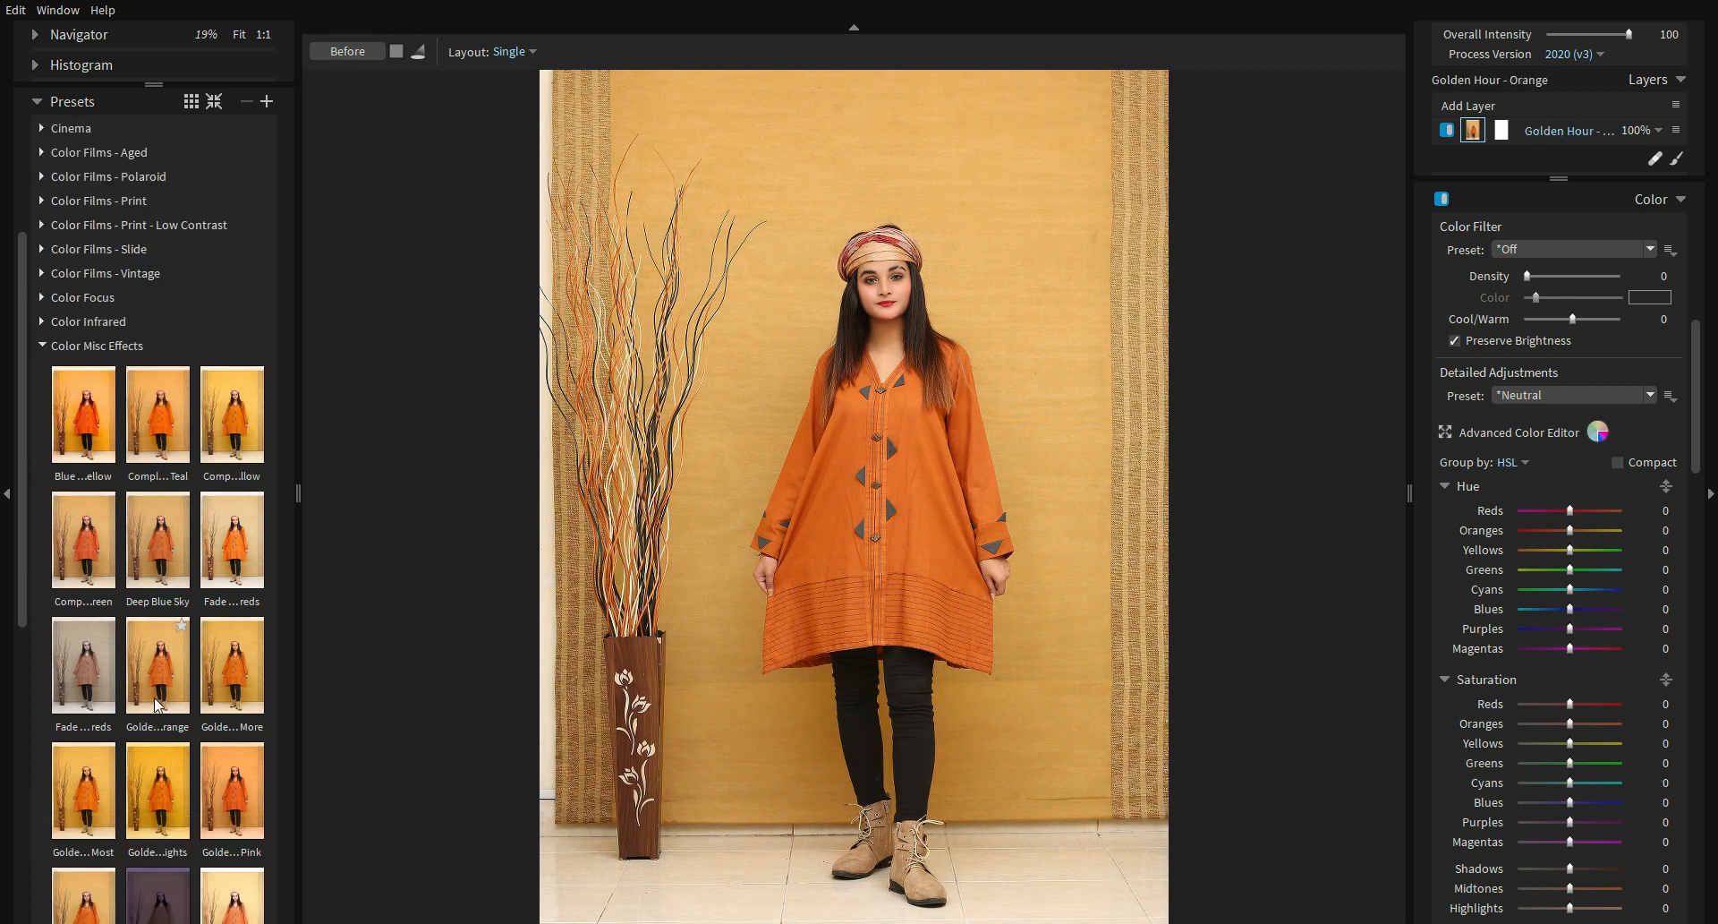
{"action": "scroll", "coordinate": [145, 697], "scroll_direction": "down", "scroll_amount": 4}
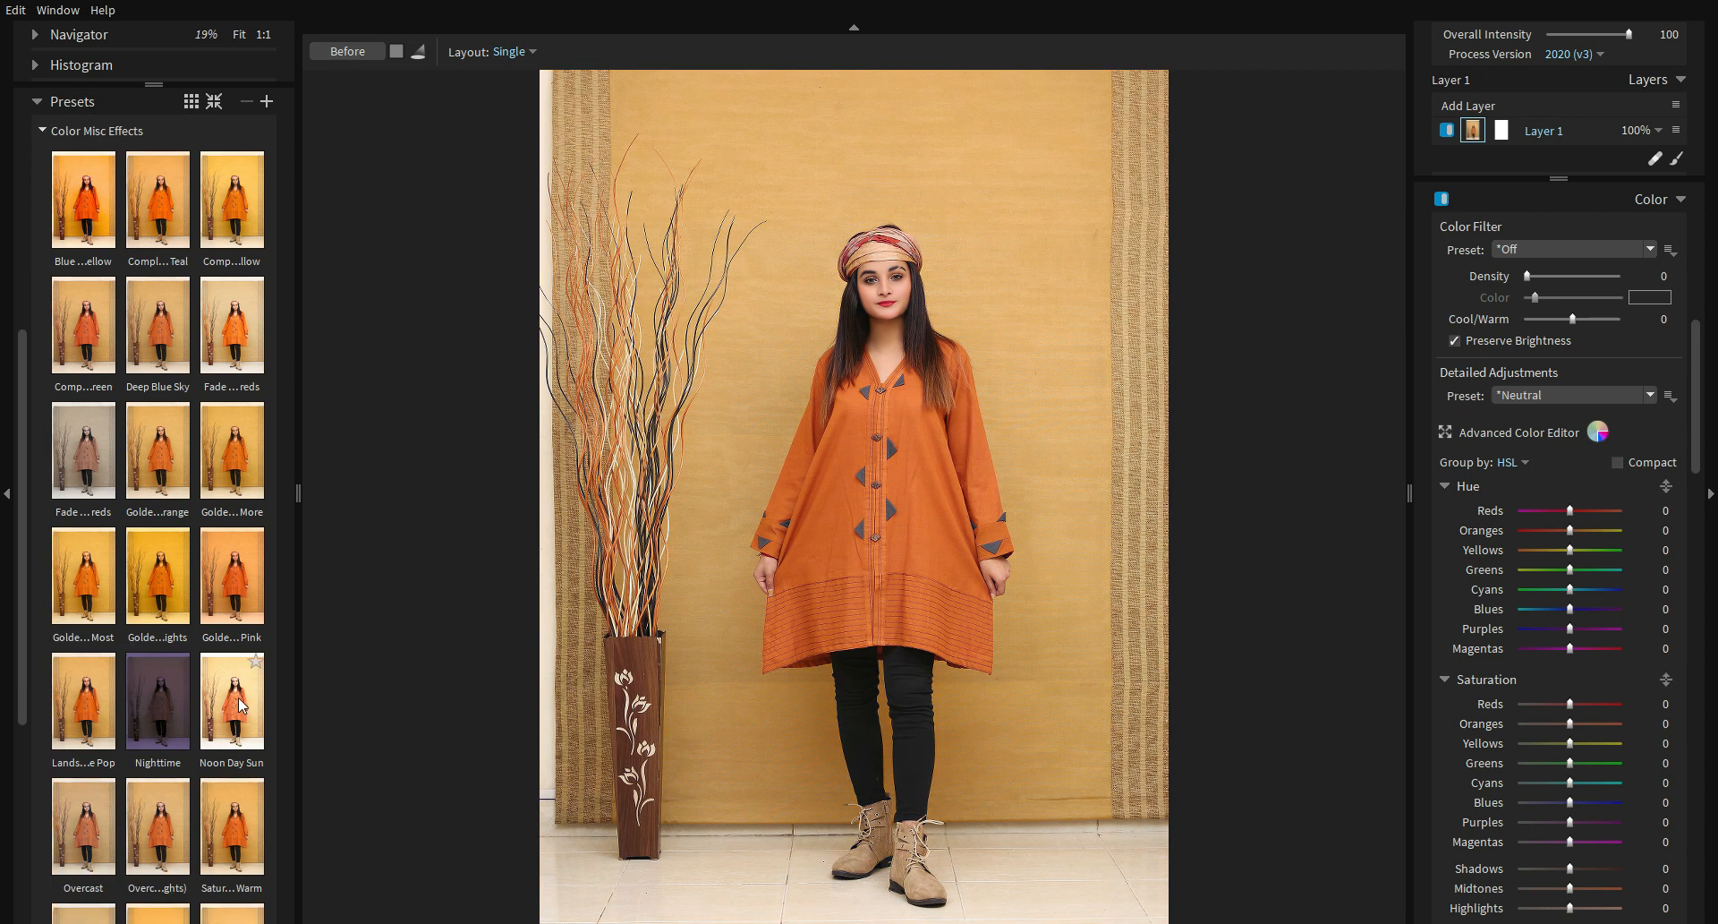
{"action": "left_click", "coordinate": [72, 711]}
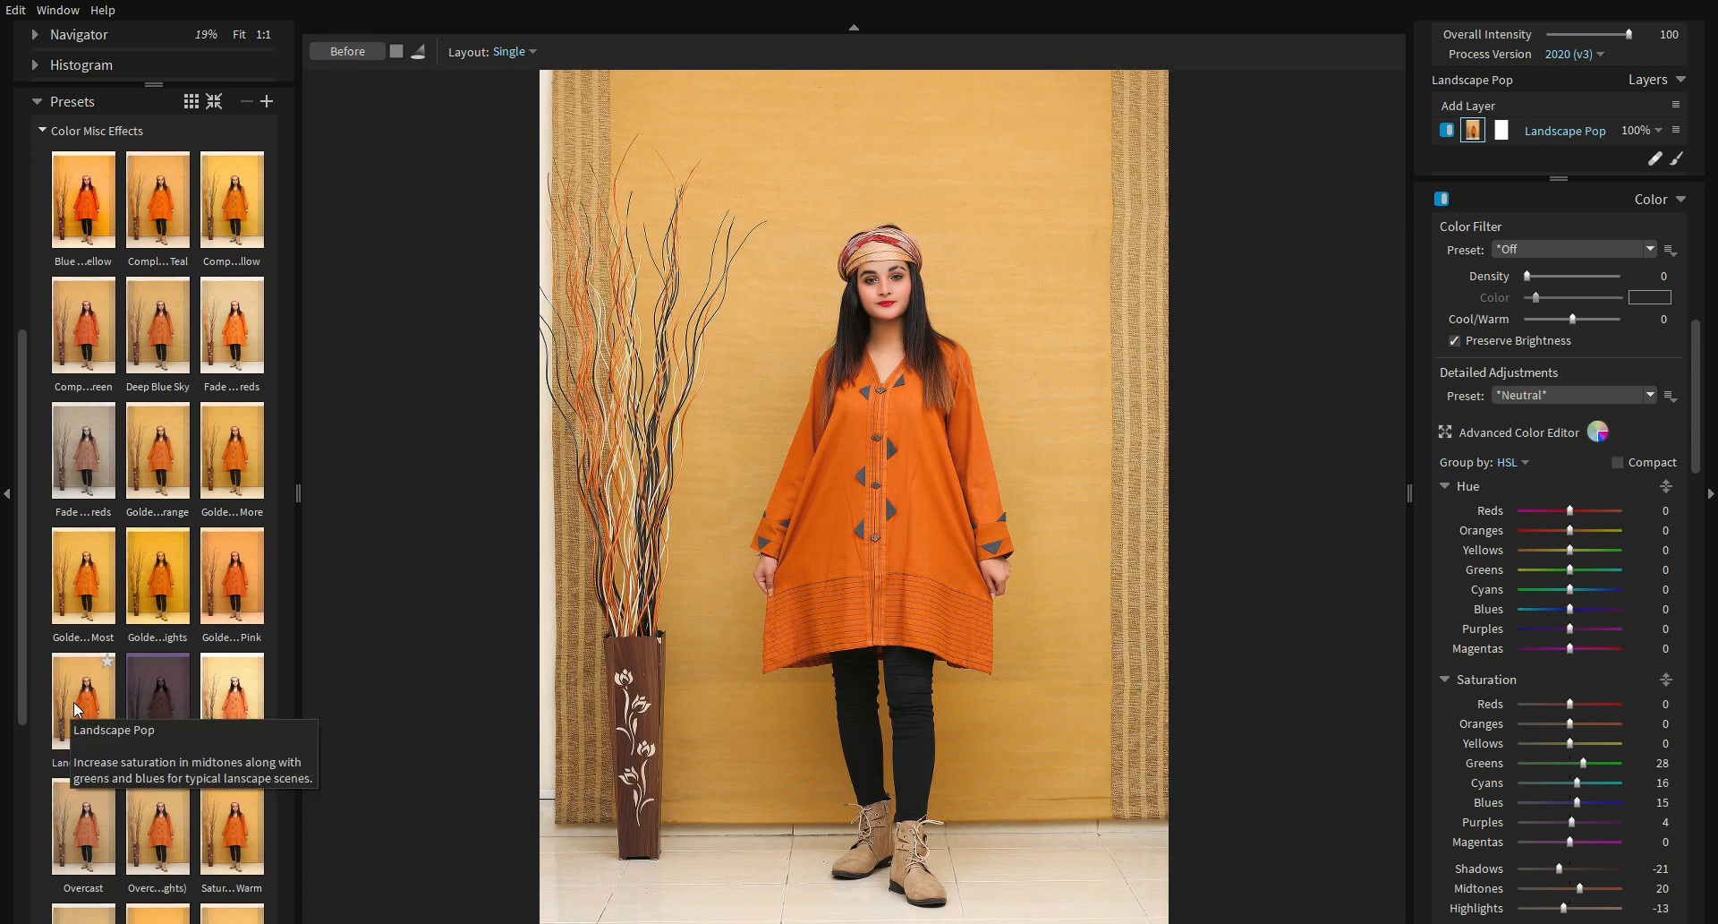
{"action": "left_click", "coordinate": [86, 700]}
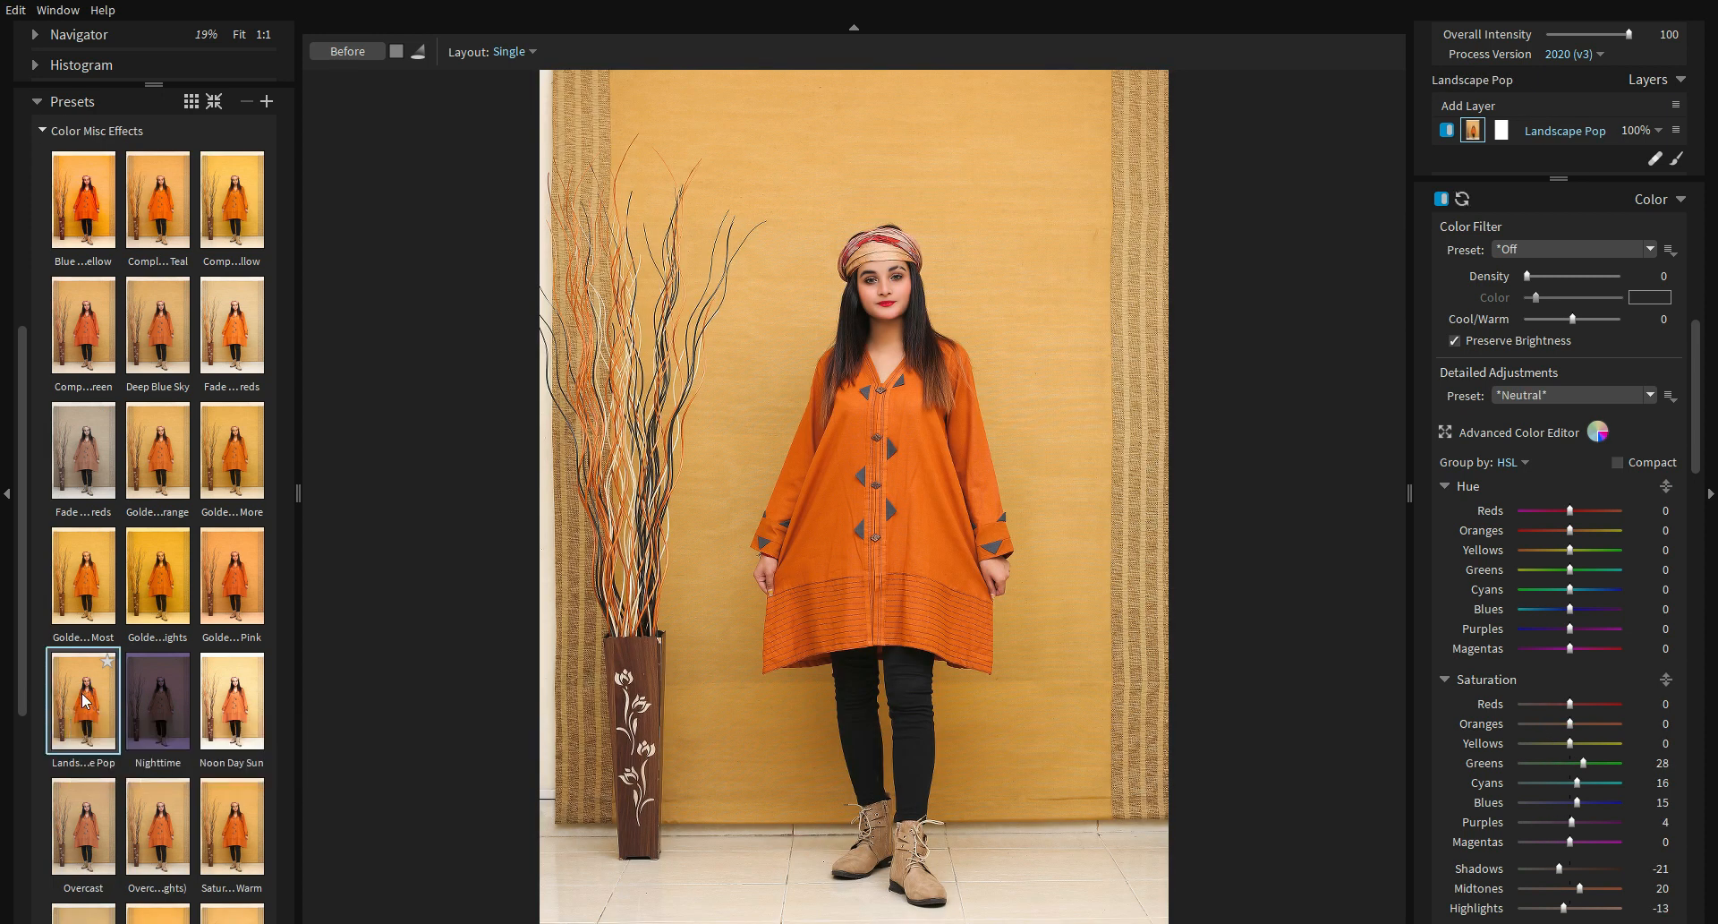
{"action": "left_click", "coordinate": [105, 663]}
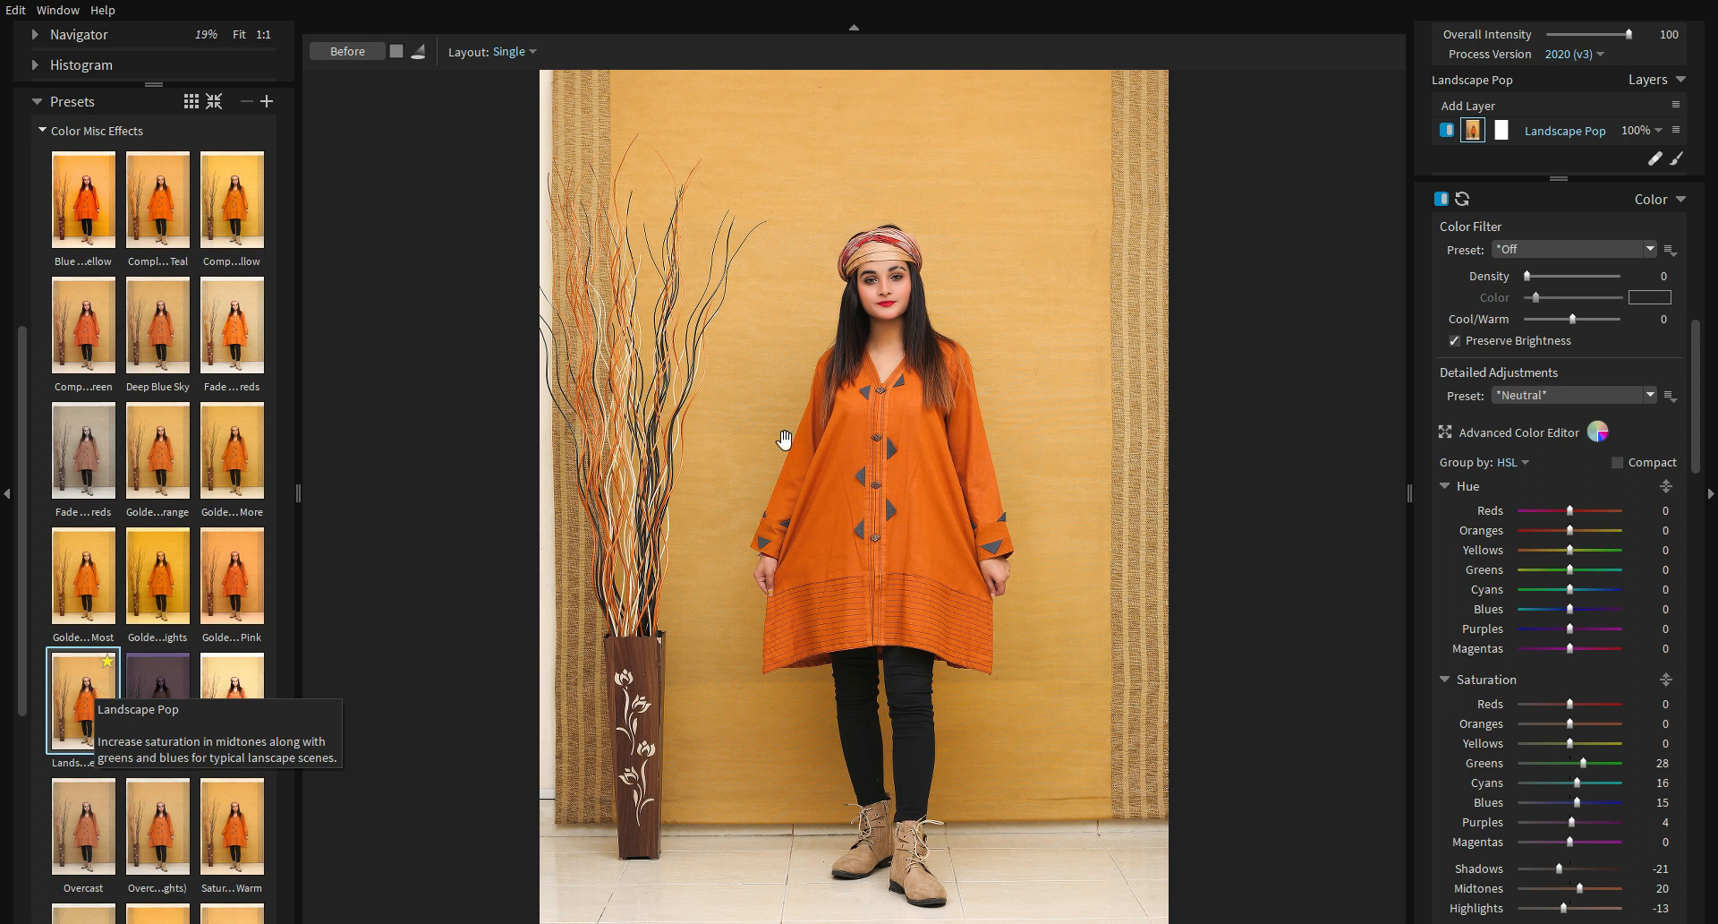
In the Basic adjustments, set Highlights to -18.26, Shadows to 42.61 and Contrast to 10
{"action": "scroll", "coordinate": [895, 220], "scroll_direction": "up", "scroll_amount": 1}
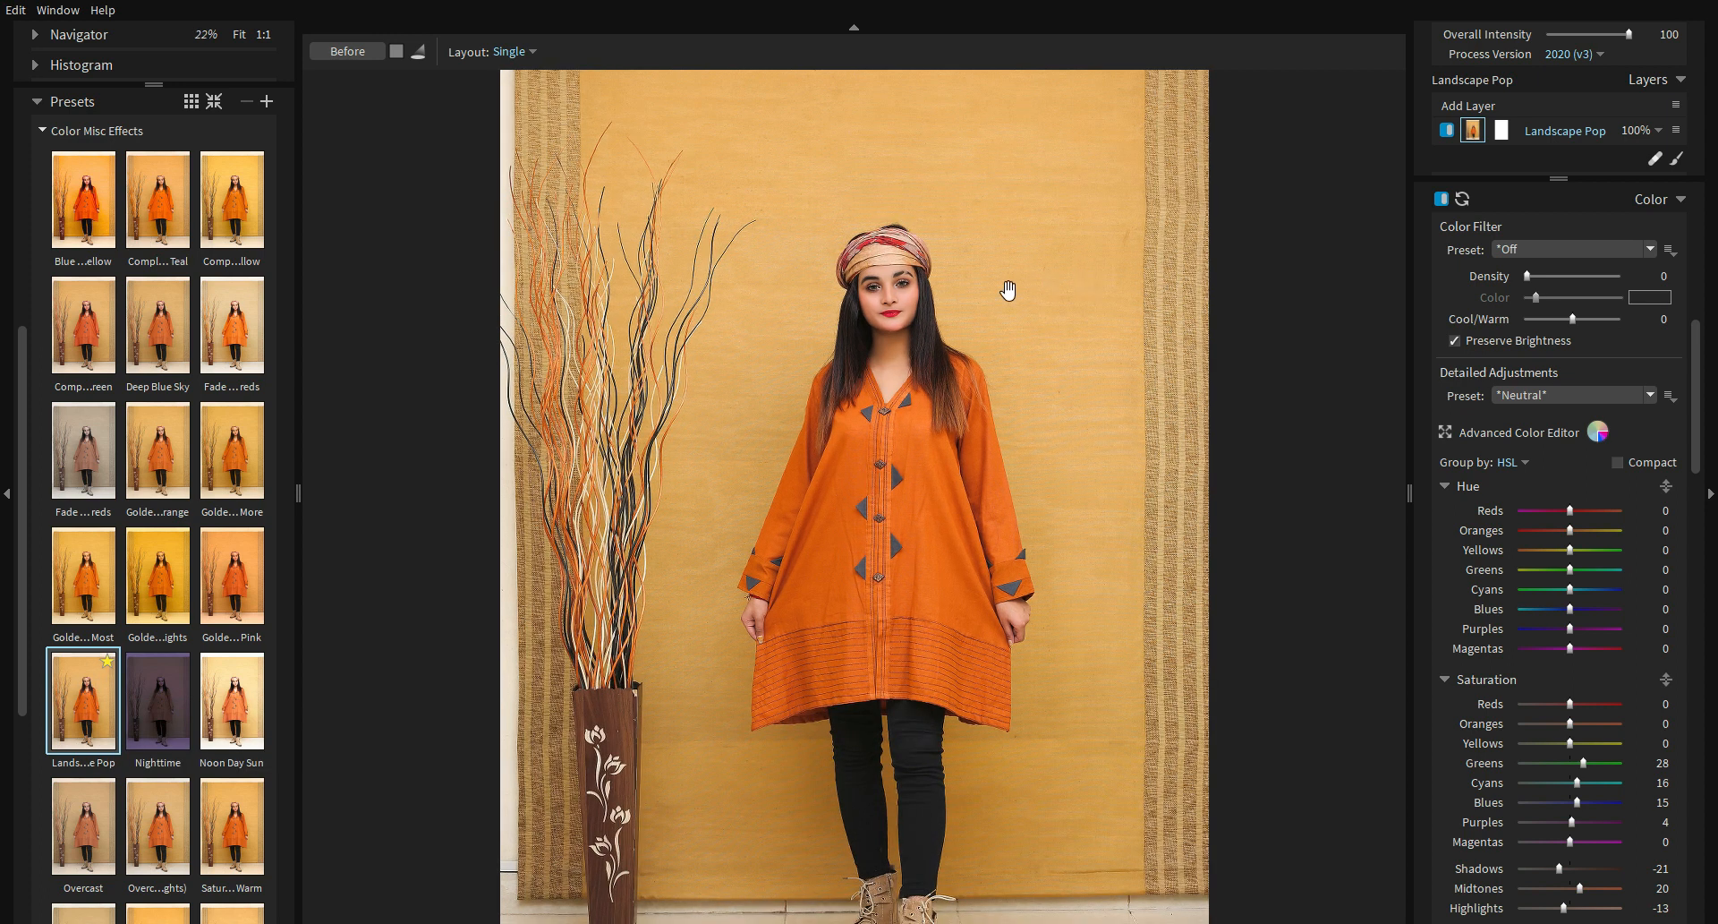
{"action": "scroll", "coordinate": [906, 175], "scroll_direction": "up", "scroll_amount": 1}
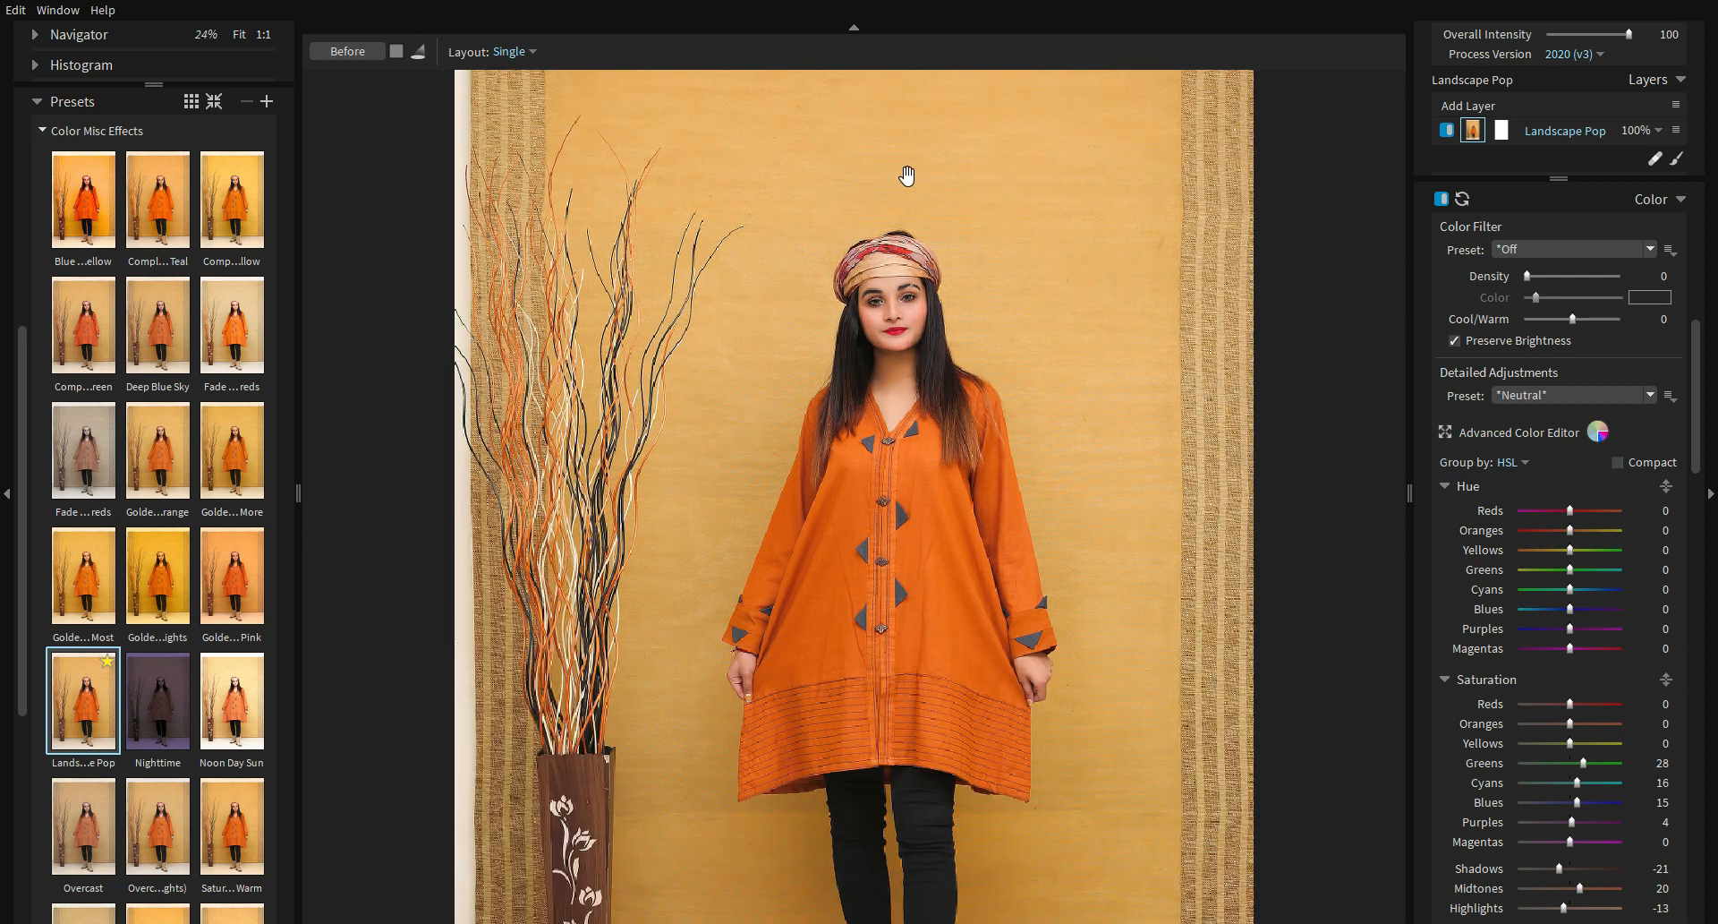
{"action": "scroll", "coordinate": [1503, 351], "scroll_direction": "up", "scroll_amount": 10}
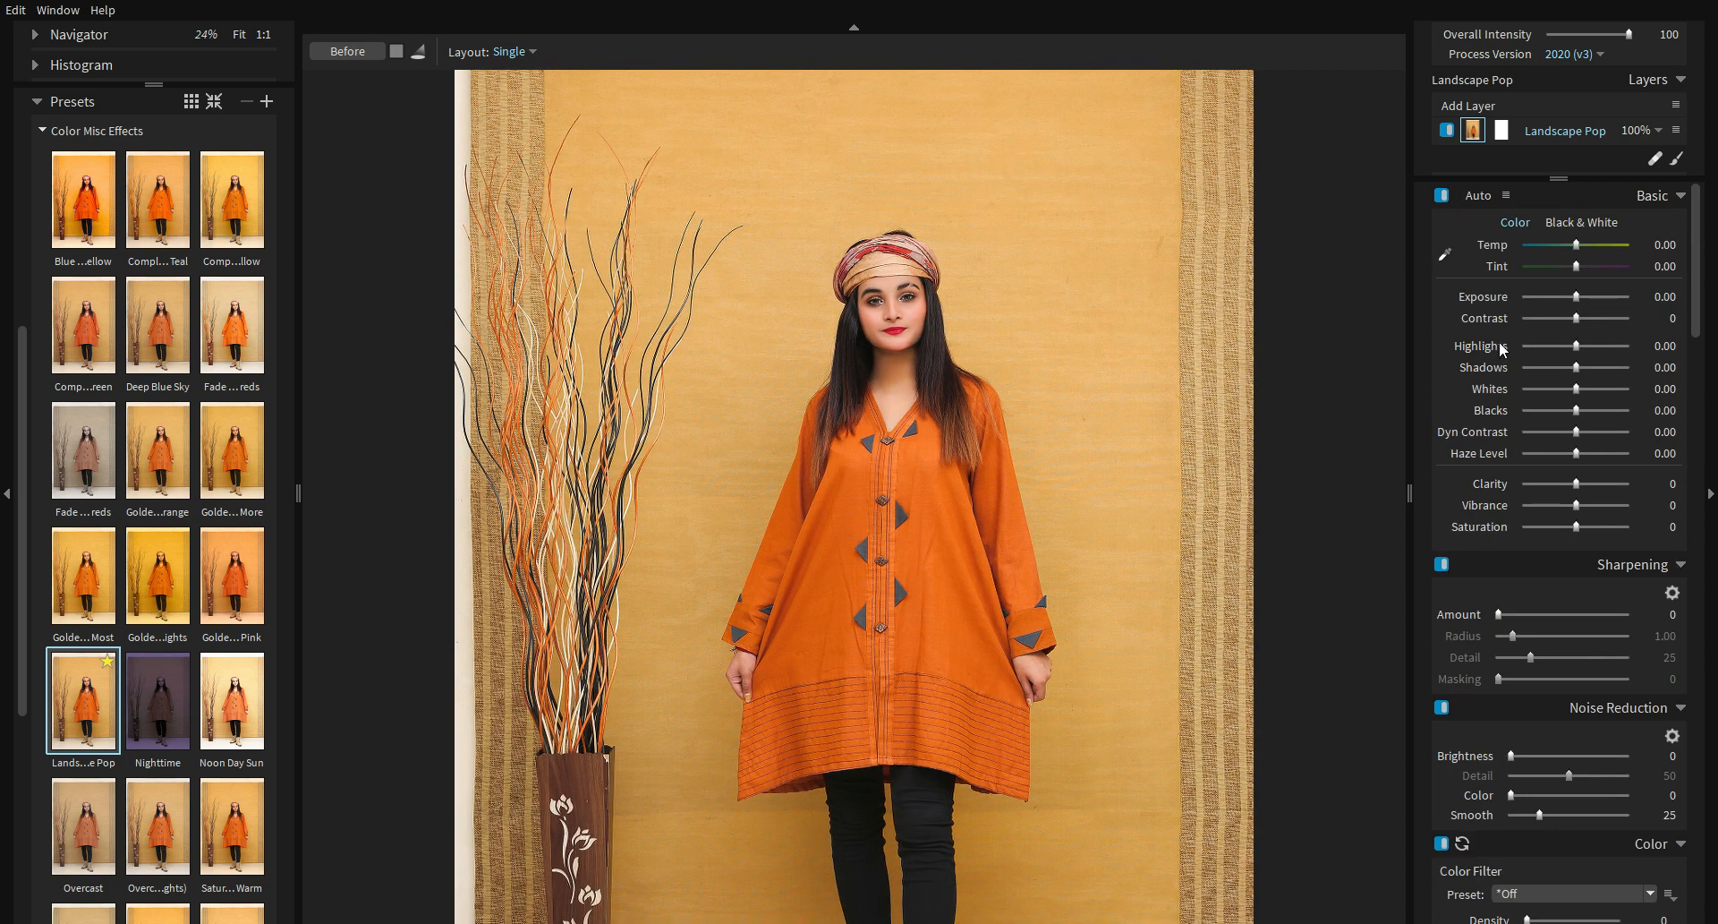
{"action": "mouse_move", "coordinate": [1573, 351]}
{"action": "left_mouse_down"}
{"action": "mouse_move", "coordinate": [1600, 367]}
{"action": "mouse_move", "coordinate": [1566, 345]}
{"action": "left_mouse_up"}
{"action": "left_click_drag", "start_coordinate": [1576, 318], "coordinate": [1582, 319]}
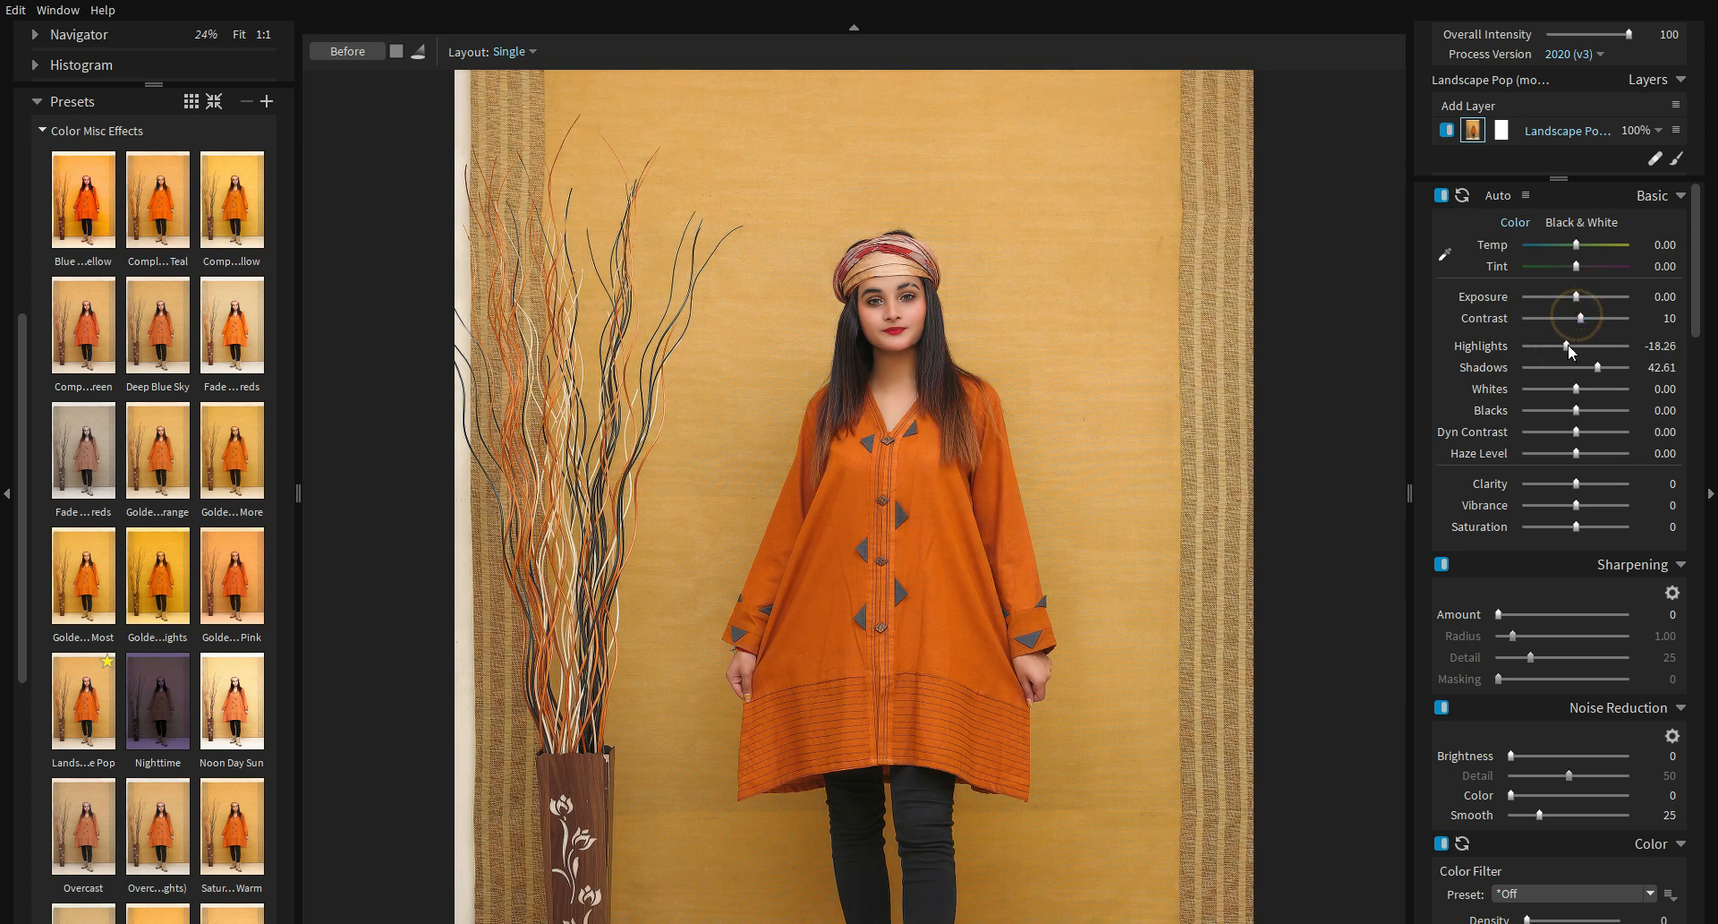
Lower the Blacks to -49.57 and raise Clarity to 17 in the Basic adjustments
{"action": "scroll", "coordinate": [919, 704], "scroll_direction": "down", "scroll_amount": 3}
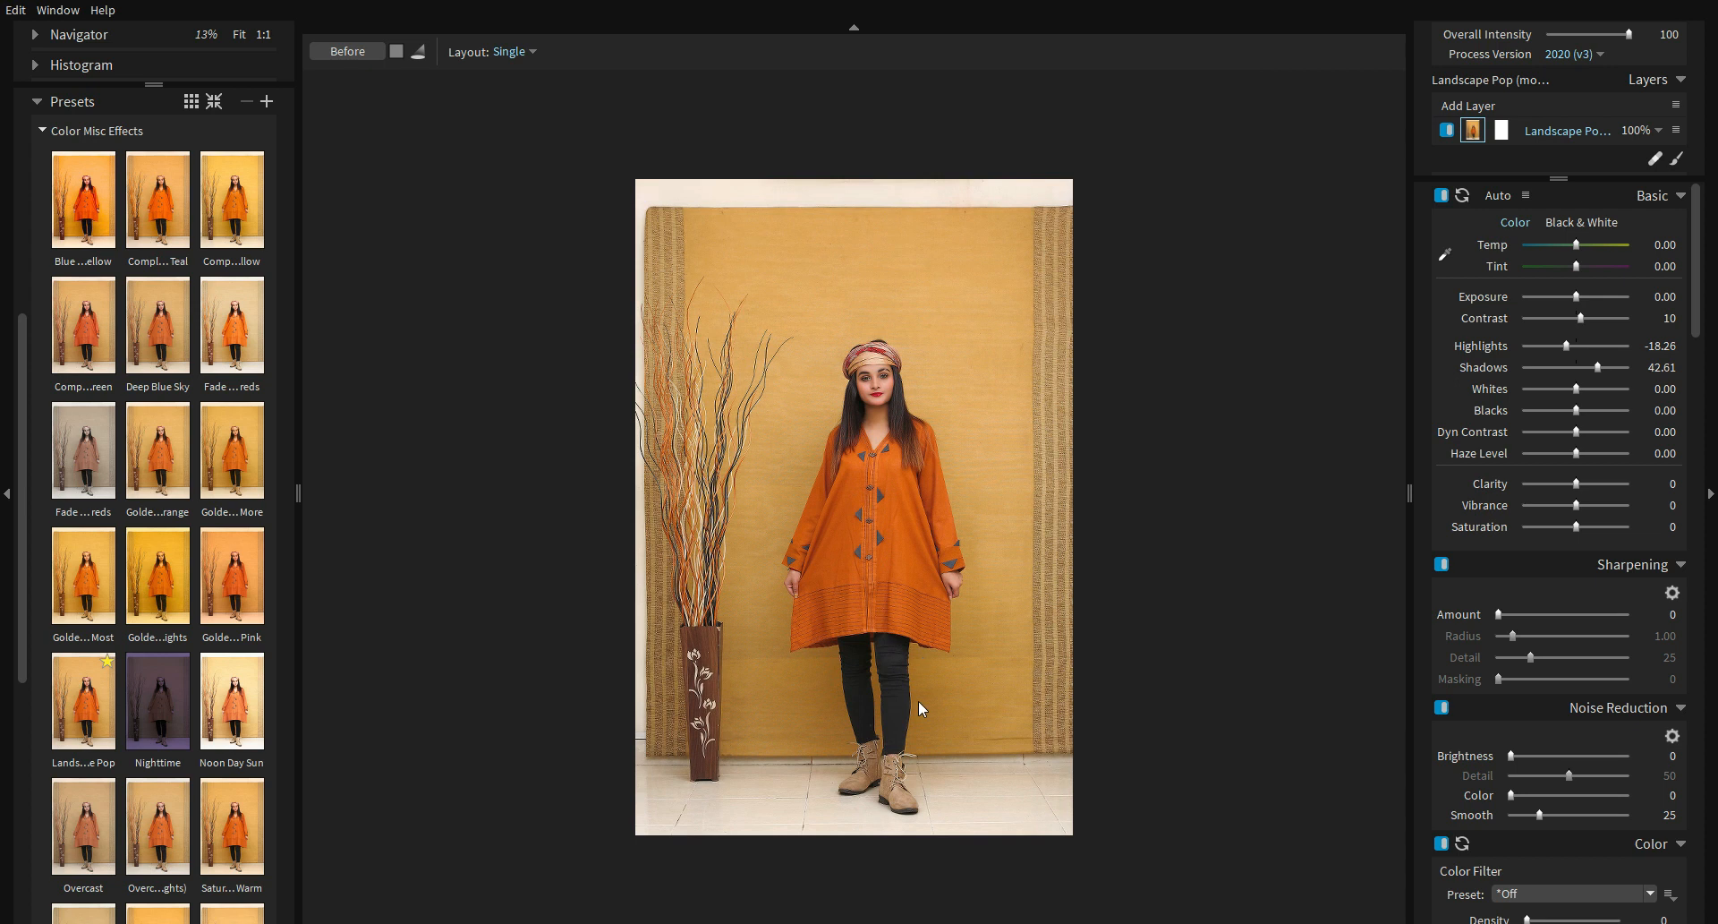
{"action": "scroll", "coordinate": [893, 713], "scroll_direction": "up", "scroll_amount": 5}
{"action": "scroll", "coordinate": [965, 732], "scroll_direction": "down", "scroll_amount": 2}
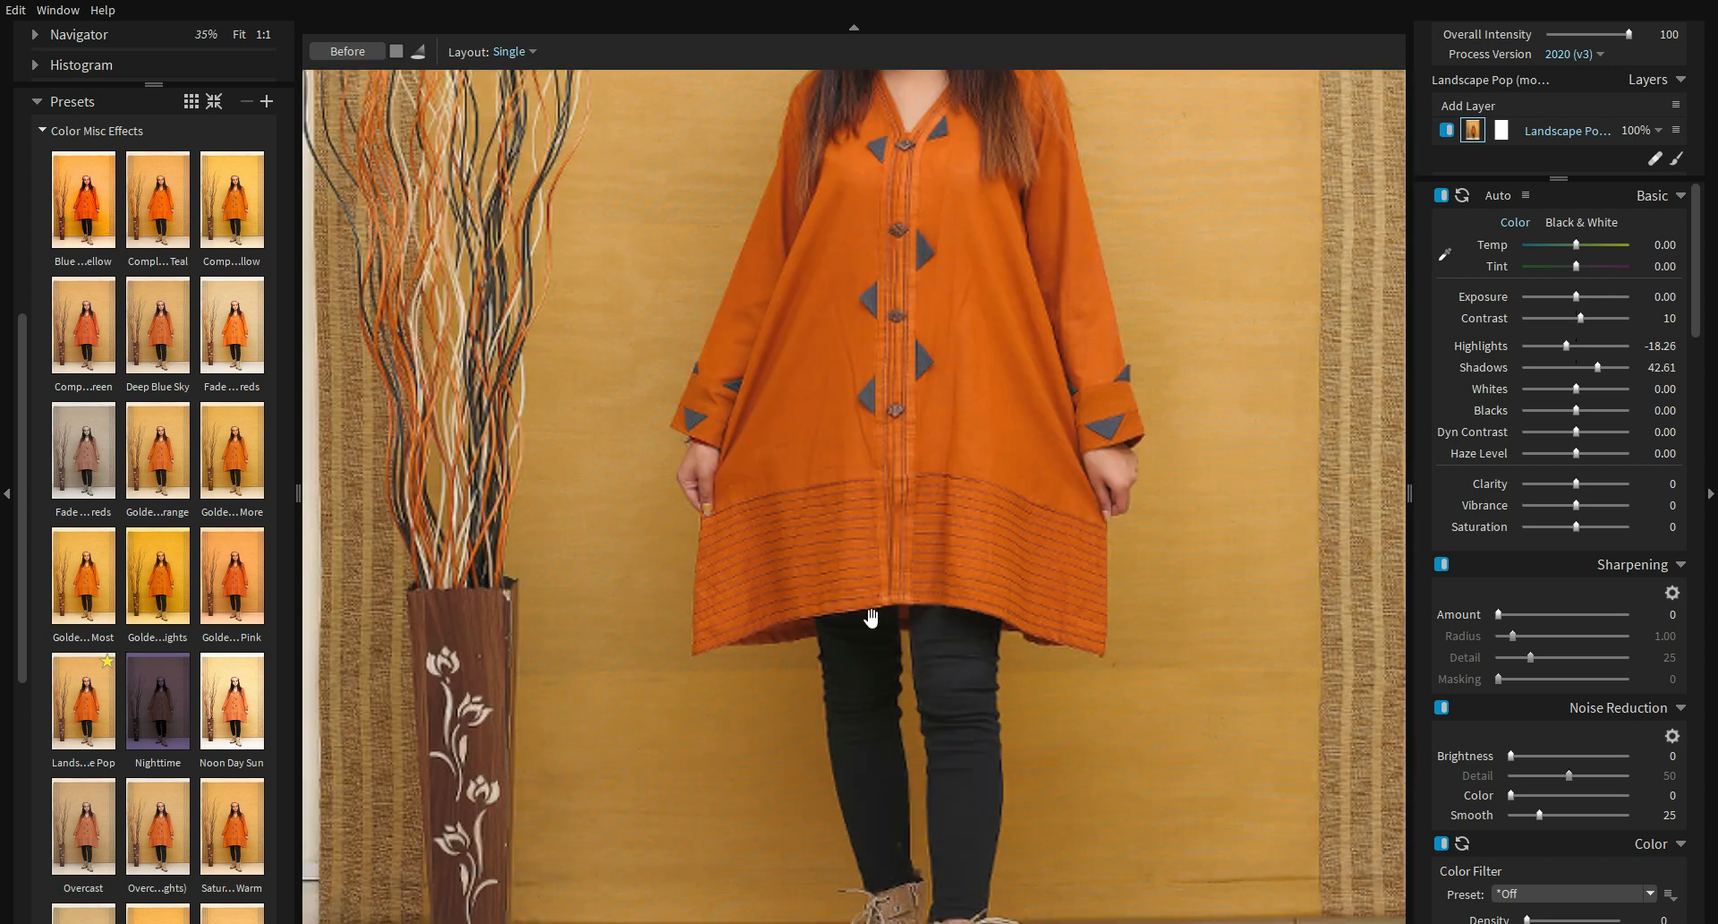
{"action": "left_click_drag", "start_coordinate": [1576, 410], "coordinate": [1553, 419]}
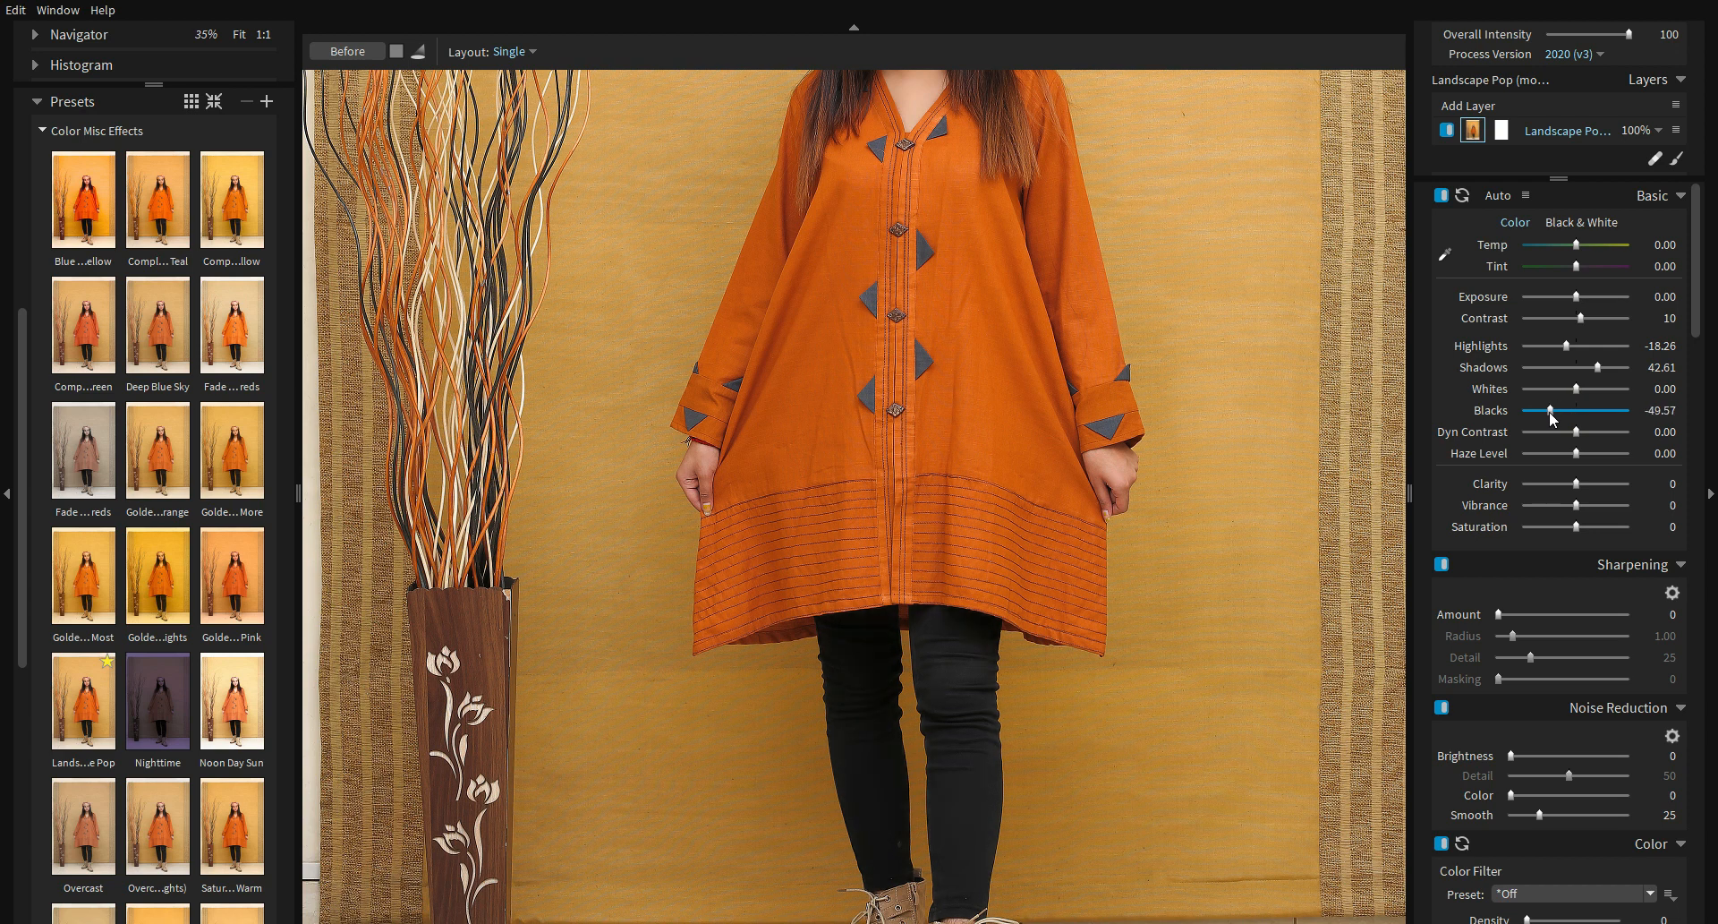
{"action": "scroll", "coordinate": [1024, 384], "scroll_direction": "down", "scroll_amount": 3}
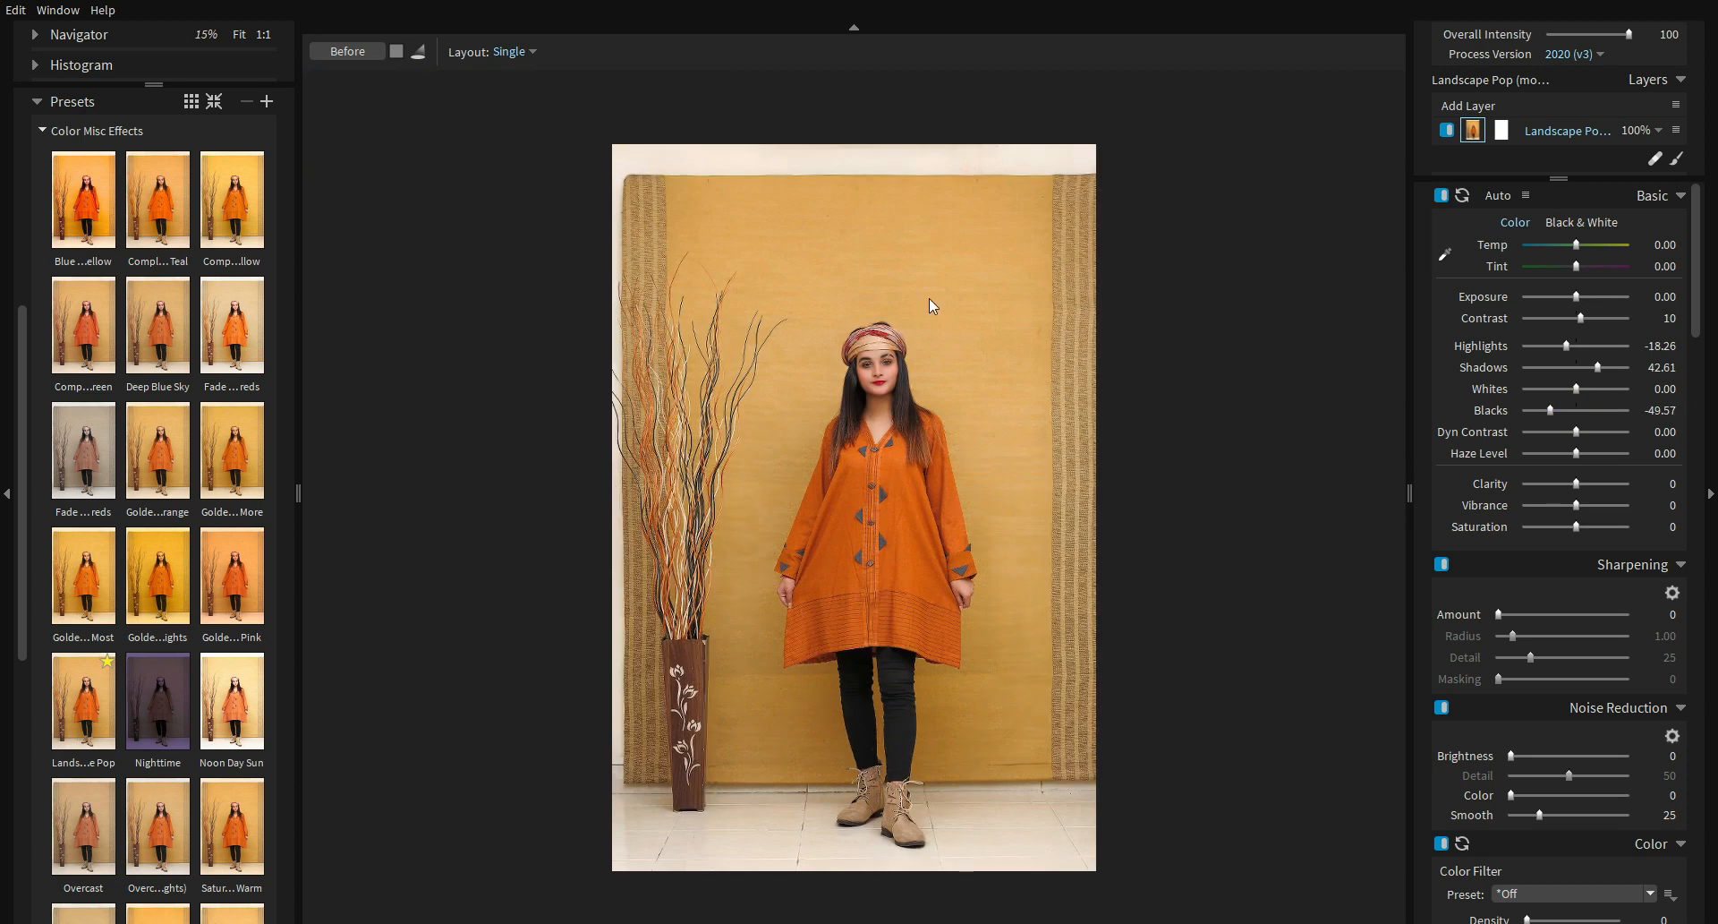
{"action": "scroll", "coordinate": [931, 306], "scroll_direction": "up", "scroll_amount": 1}
{"action": "left_click_drag", "start_coordinate": [1577, 482], "coordinate": [1584, 482]}
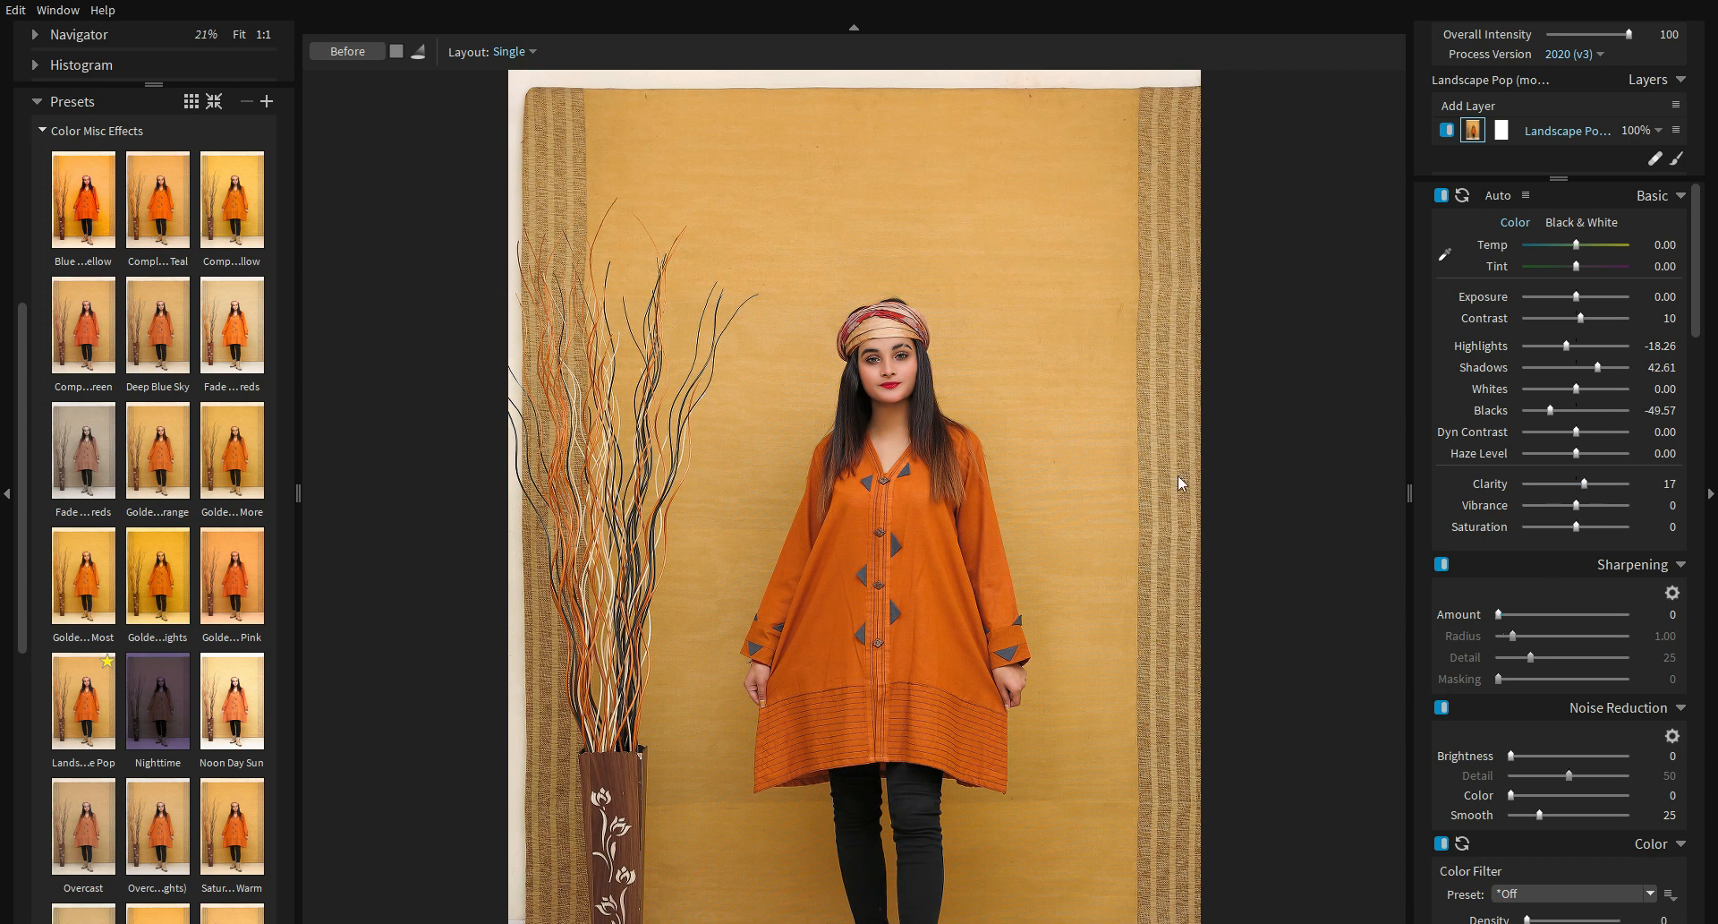
Set the noise reduction Brightness to 15
{"action": "scroll", "coordinate": [1554, 589], "scroll_direction": "down", "scroll_amount": 2}
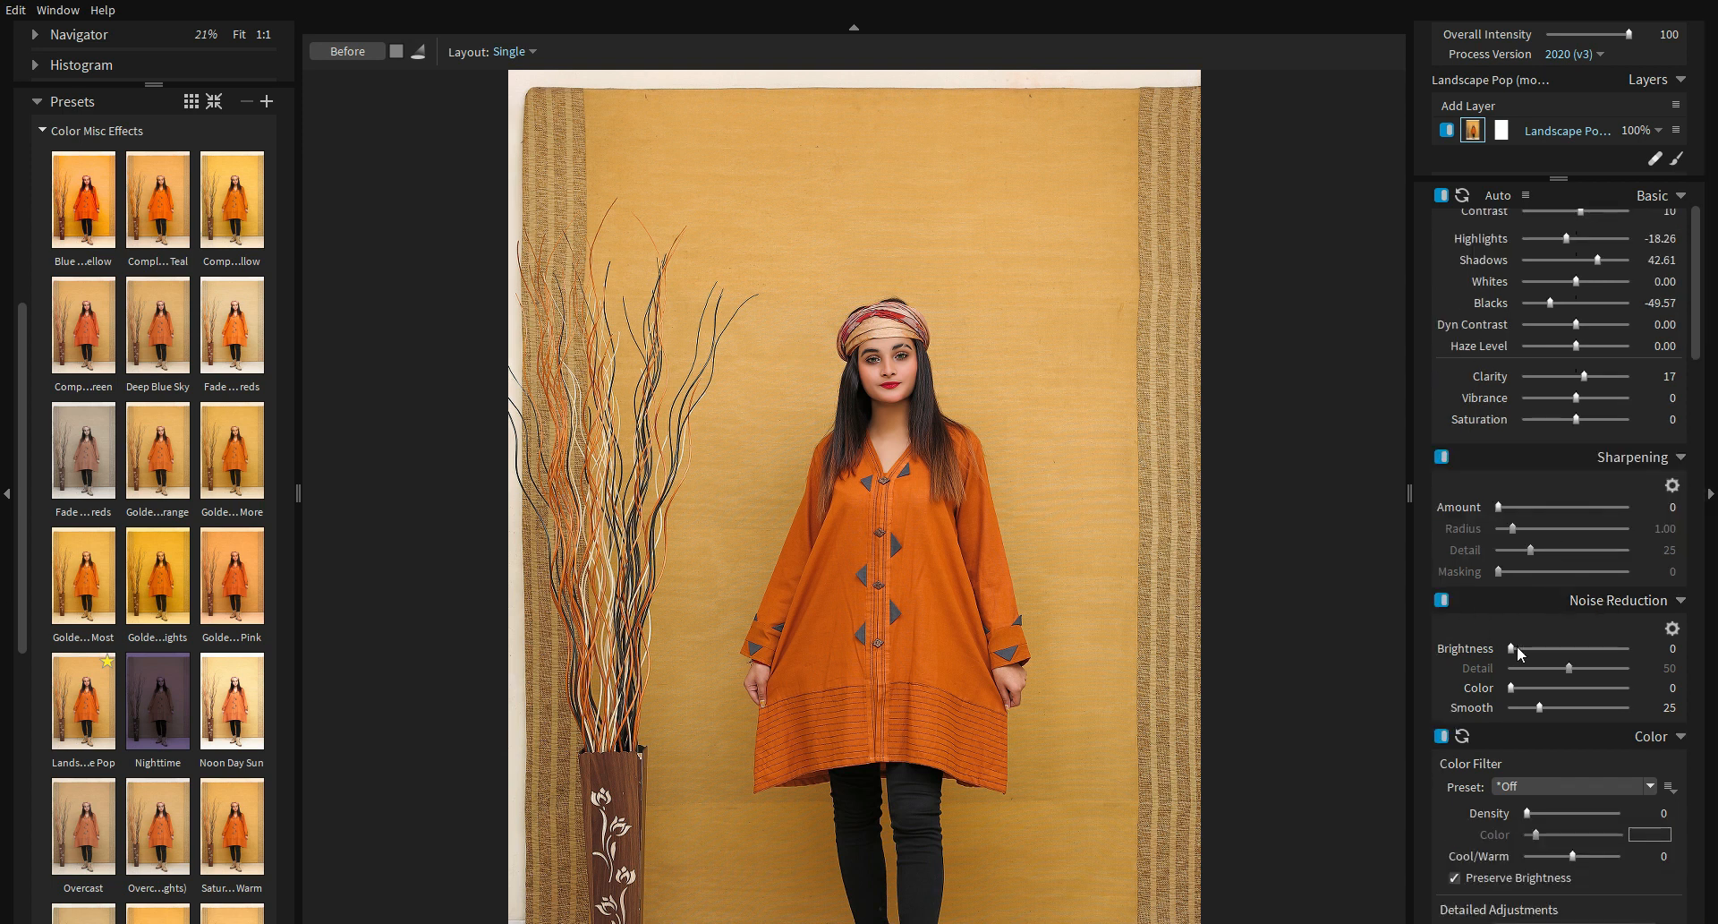
{"action": "left_click_drag", "start_coordinate": [1514, 646], "coordinate": [1526, 648]}
{"action": "scroll", "coordinate": [1484, 629], "scroll_direction": "down", "scroll_amount": 4}
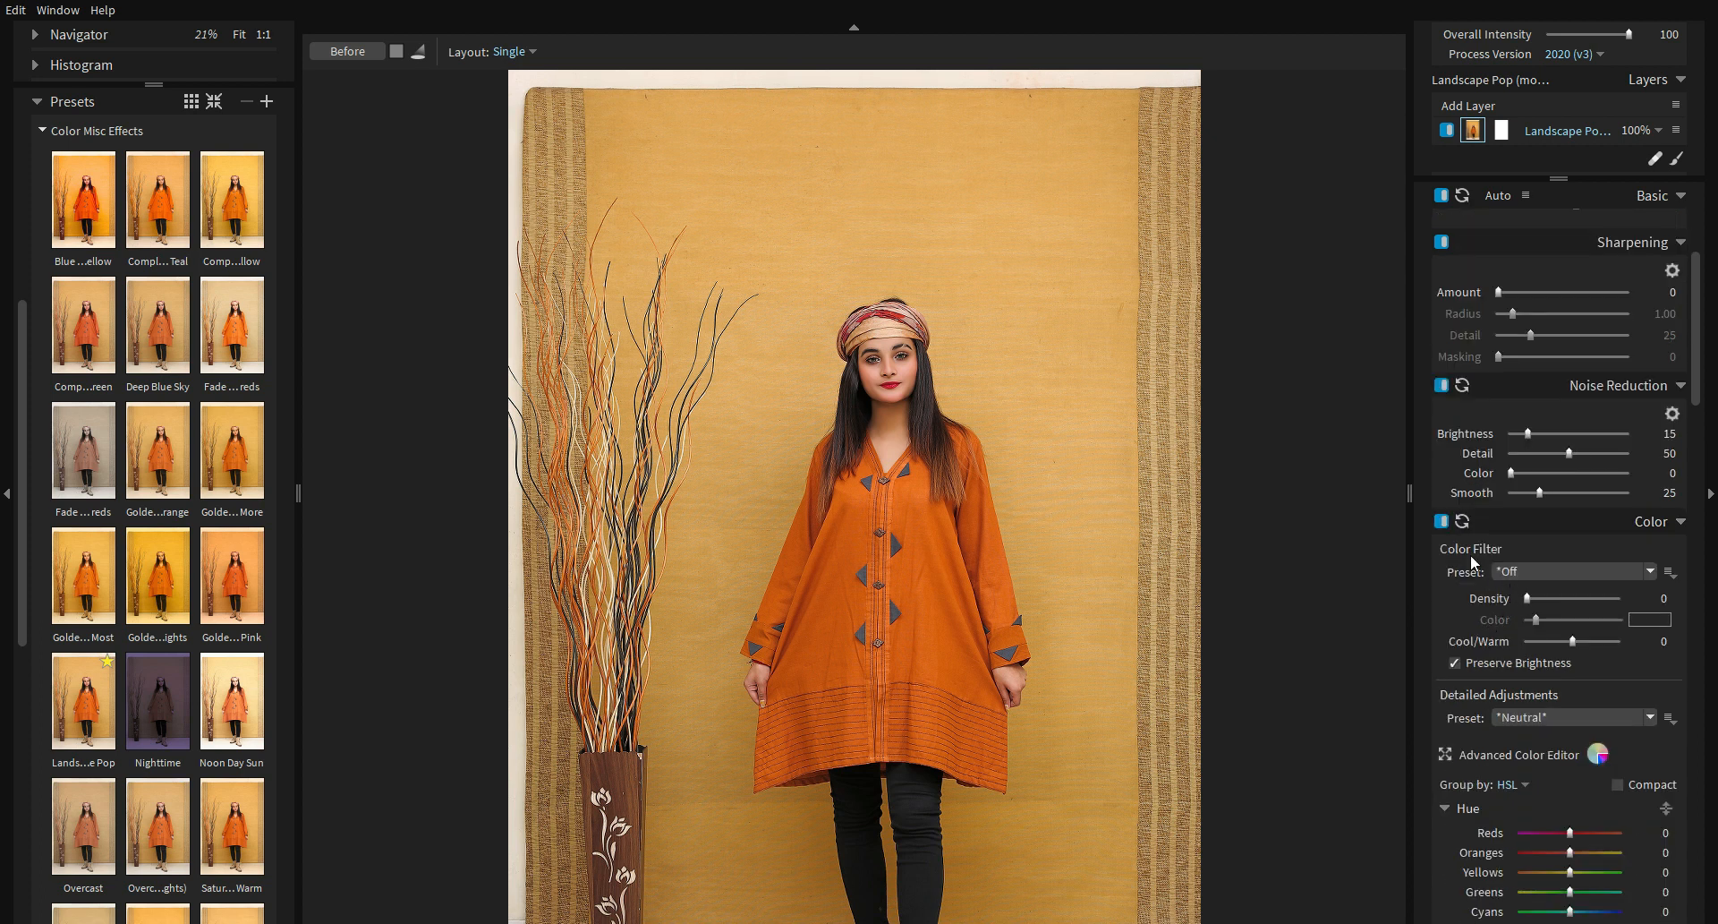
{"action": "scroll", "coordinate": [986, 395], "scroll_direction": "up", "scroll_amount": 2}
{"action": "scroll", "coordinate": [1009, 403], "scroll_direction": "down", "scroll_amount": 3}
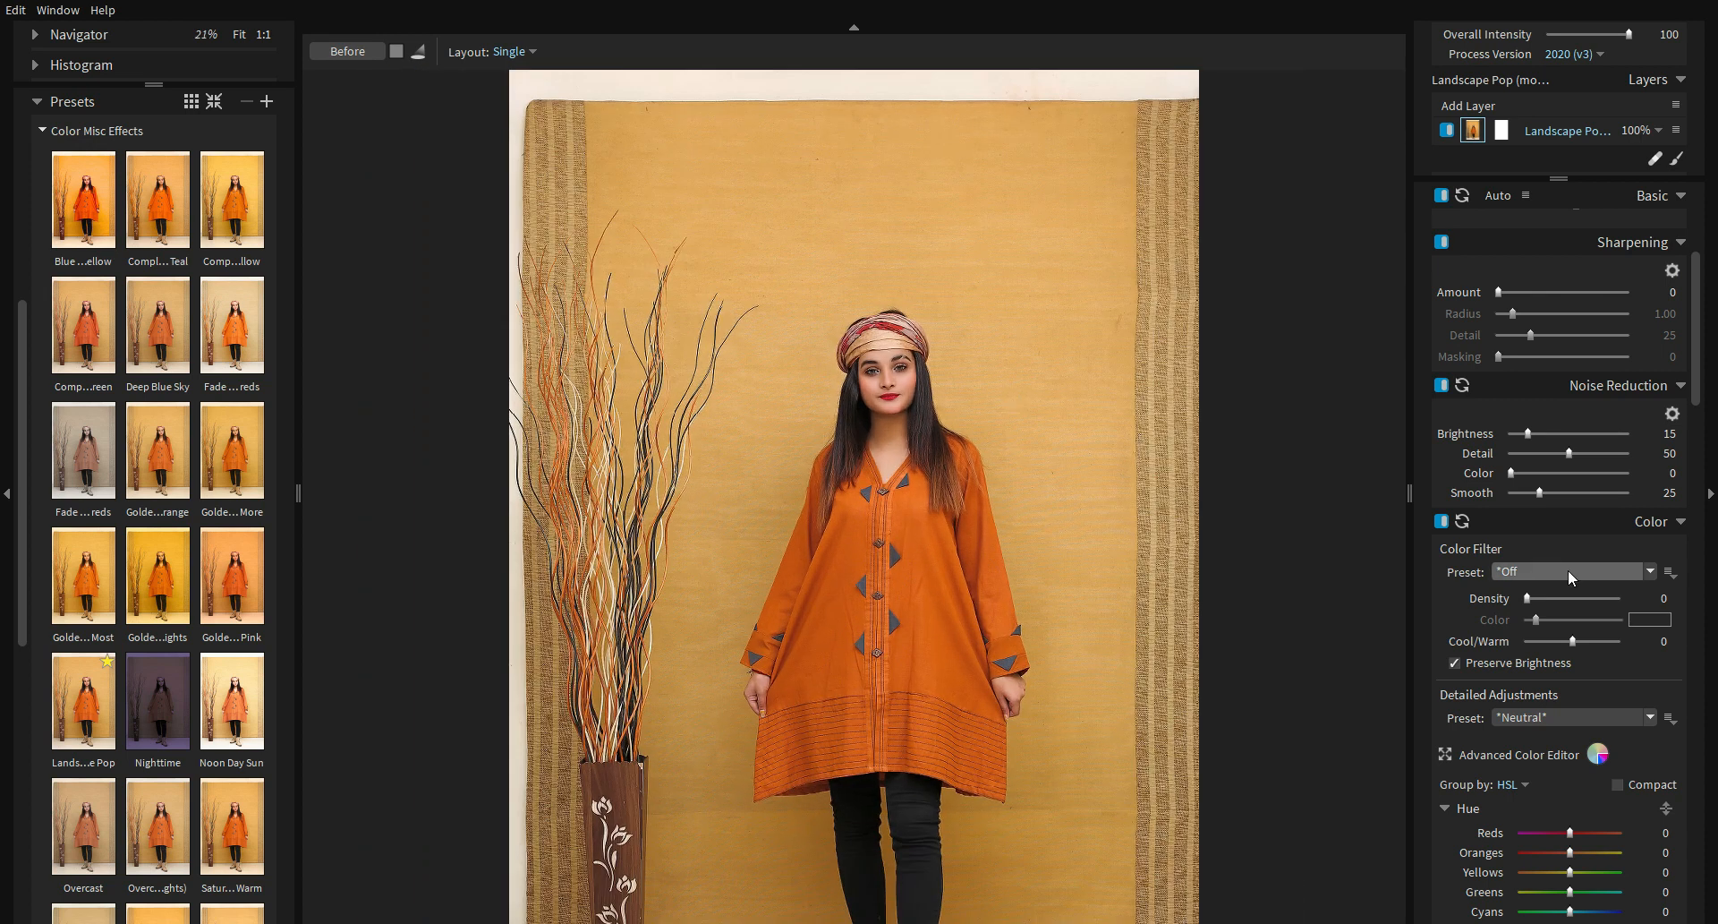
Try the Yellow colour filter together with the Fade Highlights preset for the detailed colour adjustments
{"action": "left_click", "coordinate": [1568, 570]}
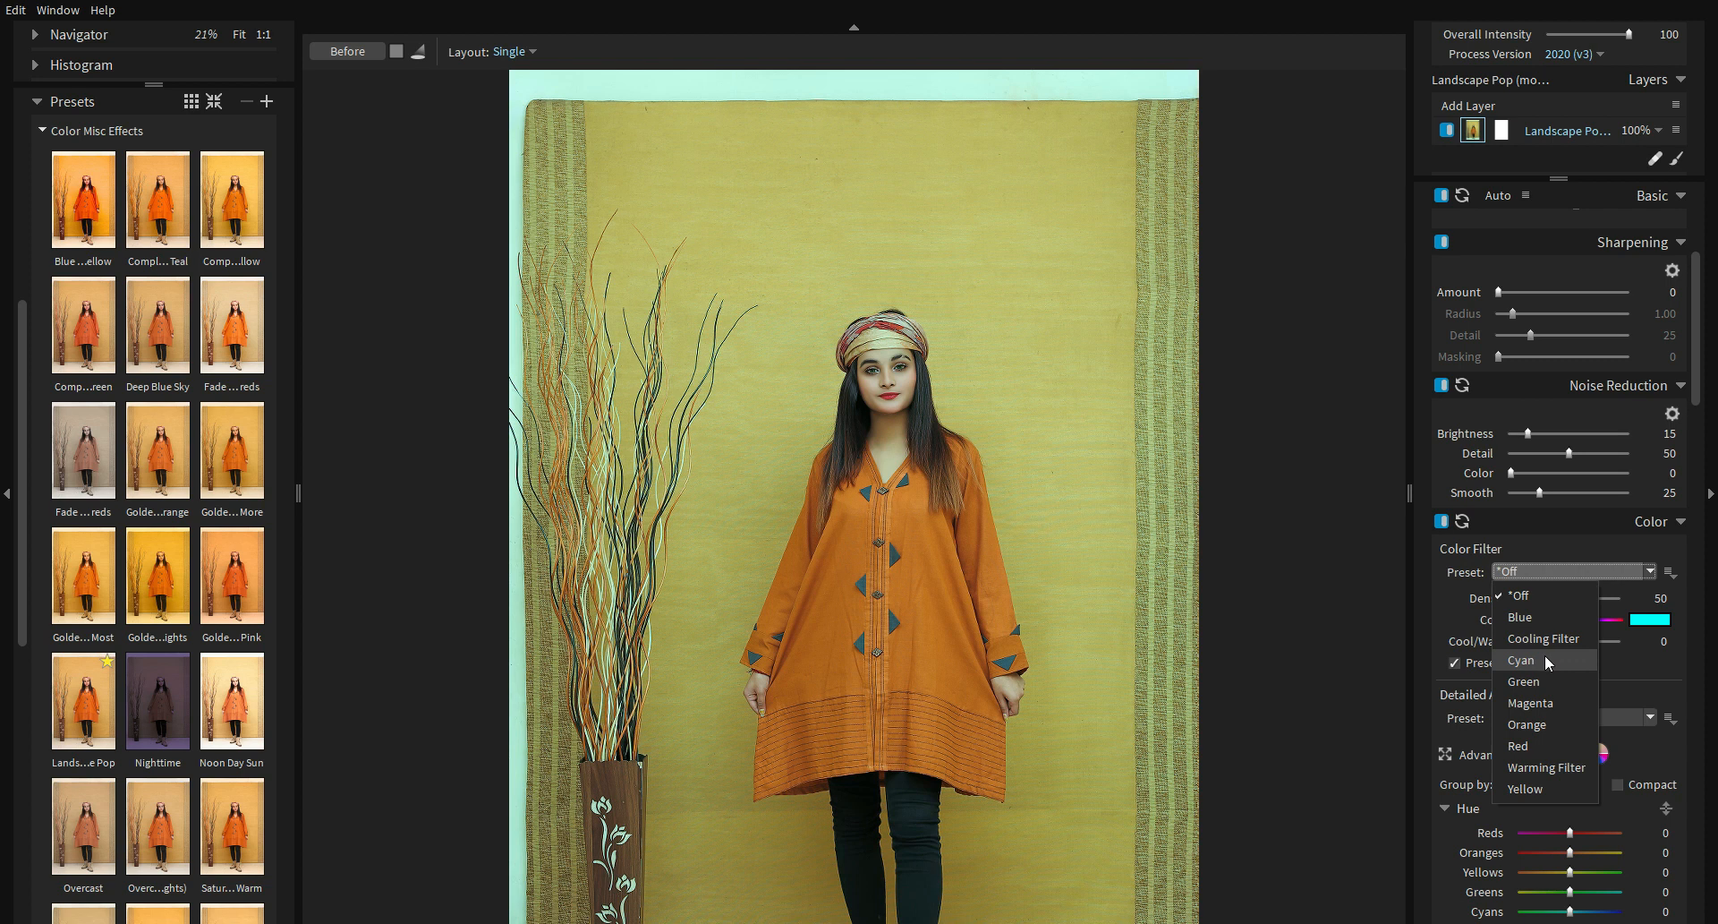
{"action": "left_click", "coordinate": [1548, 791]}
{"action": "left_click", "coordinate": [1570, 716]}
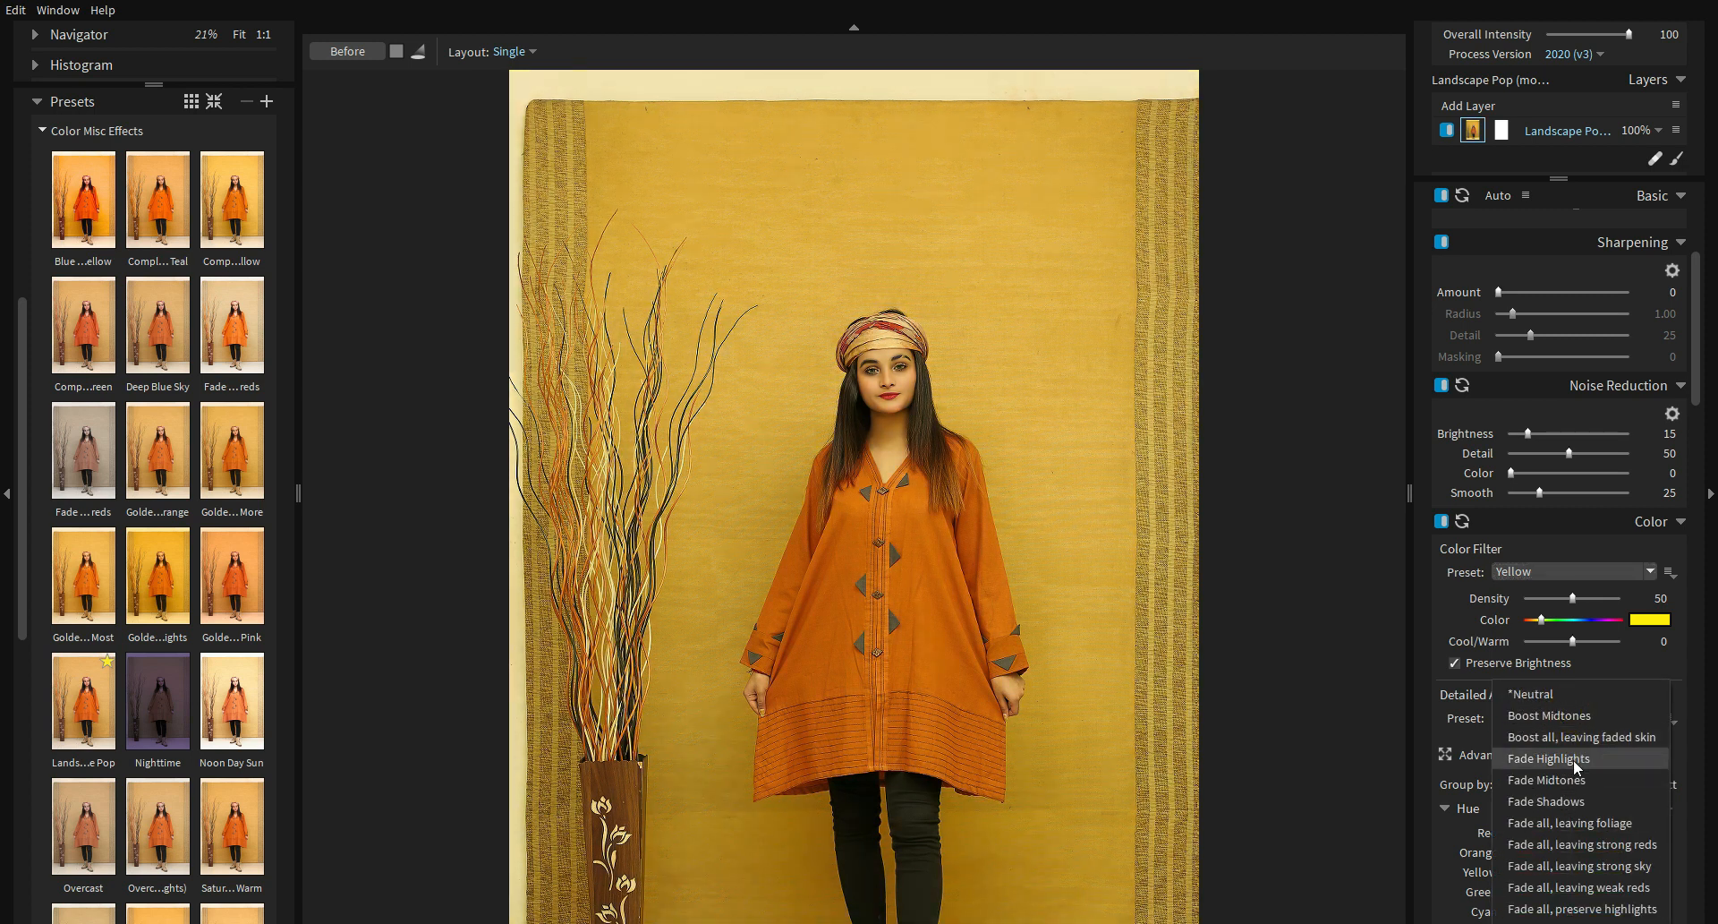
{"action": "left_click", "coordinate": [1575, 759]}
Try lowering the saturation of the yellows and greens, and reset both to 0
{"action": "scroll", "coordinate": [1575, 761], "scroll_direction": "down", "scroll_amount": 3}
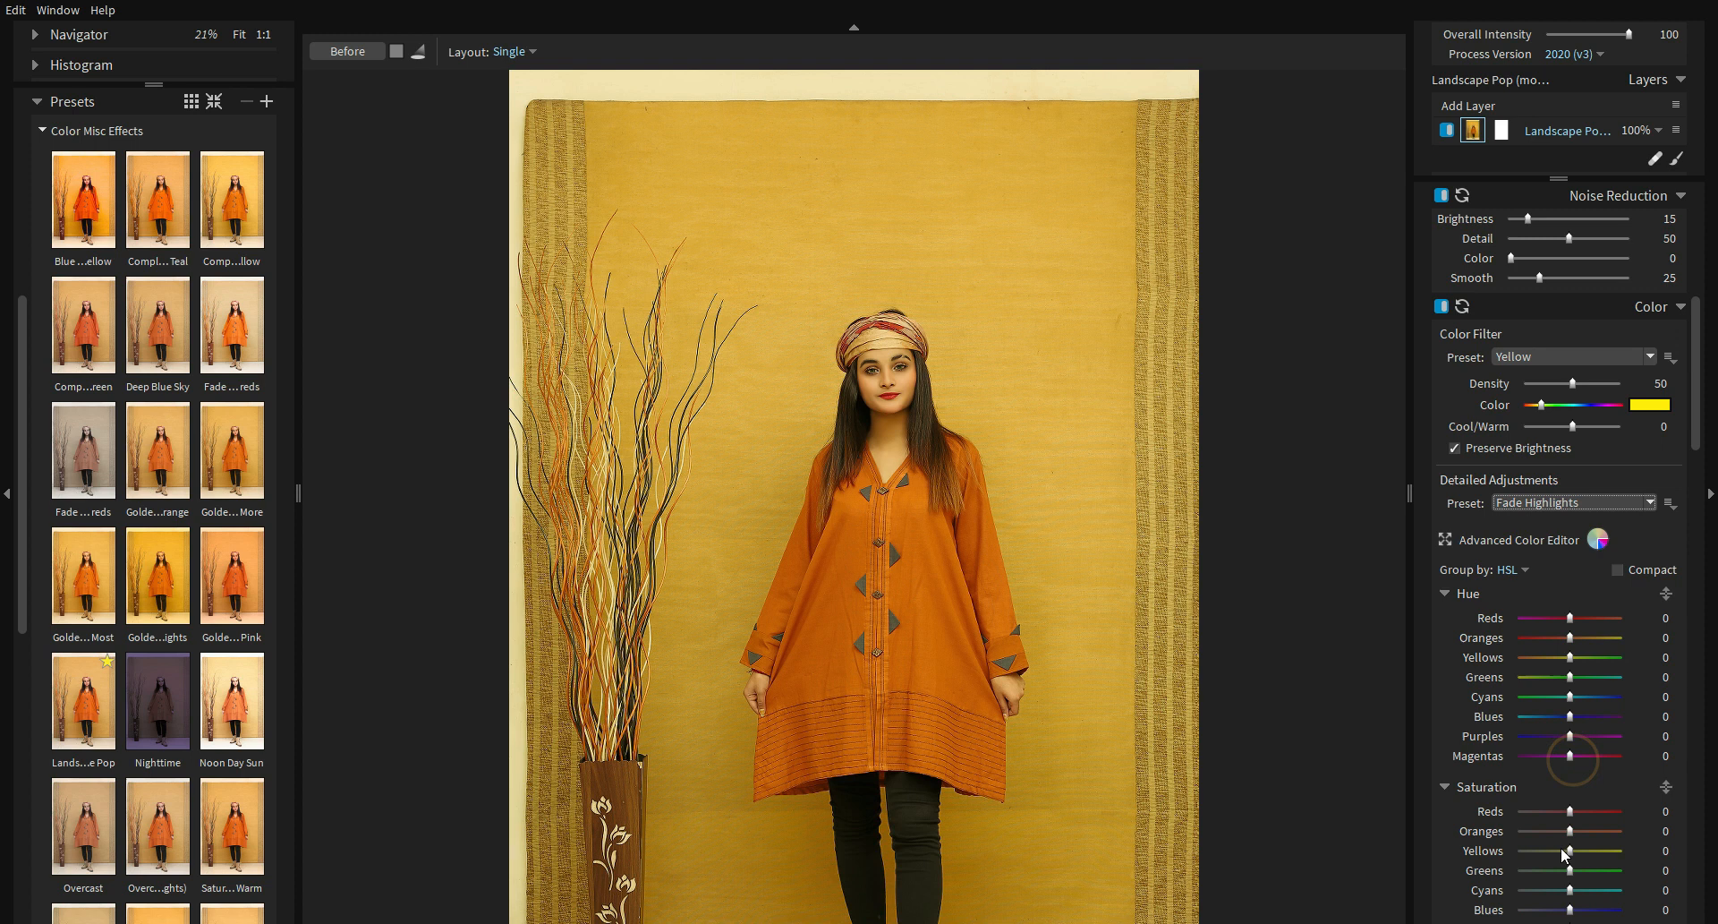
{"action": "left_click_drag", "start_coordinate": [1570, 850], "coordinate": [1495, 871]}
{"action": "double_click", "coordinate": [1525, 868]}
{"action": "double_click", "coordinate": [1526, 851]}
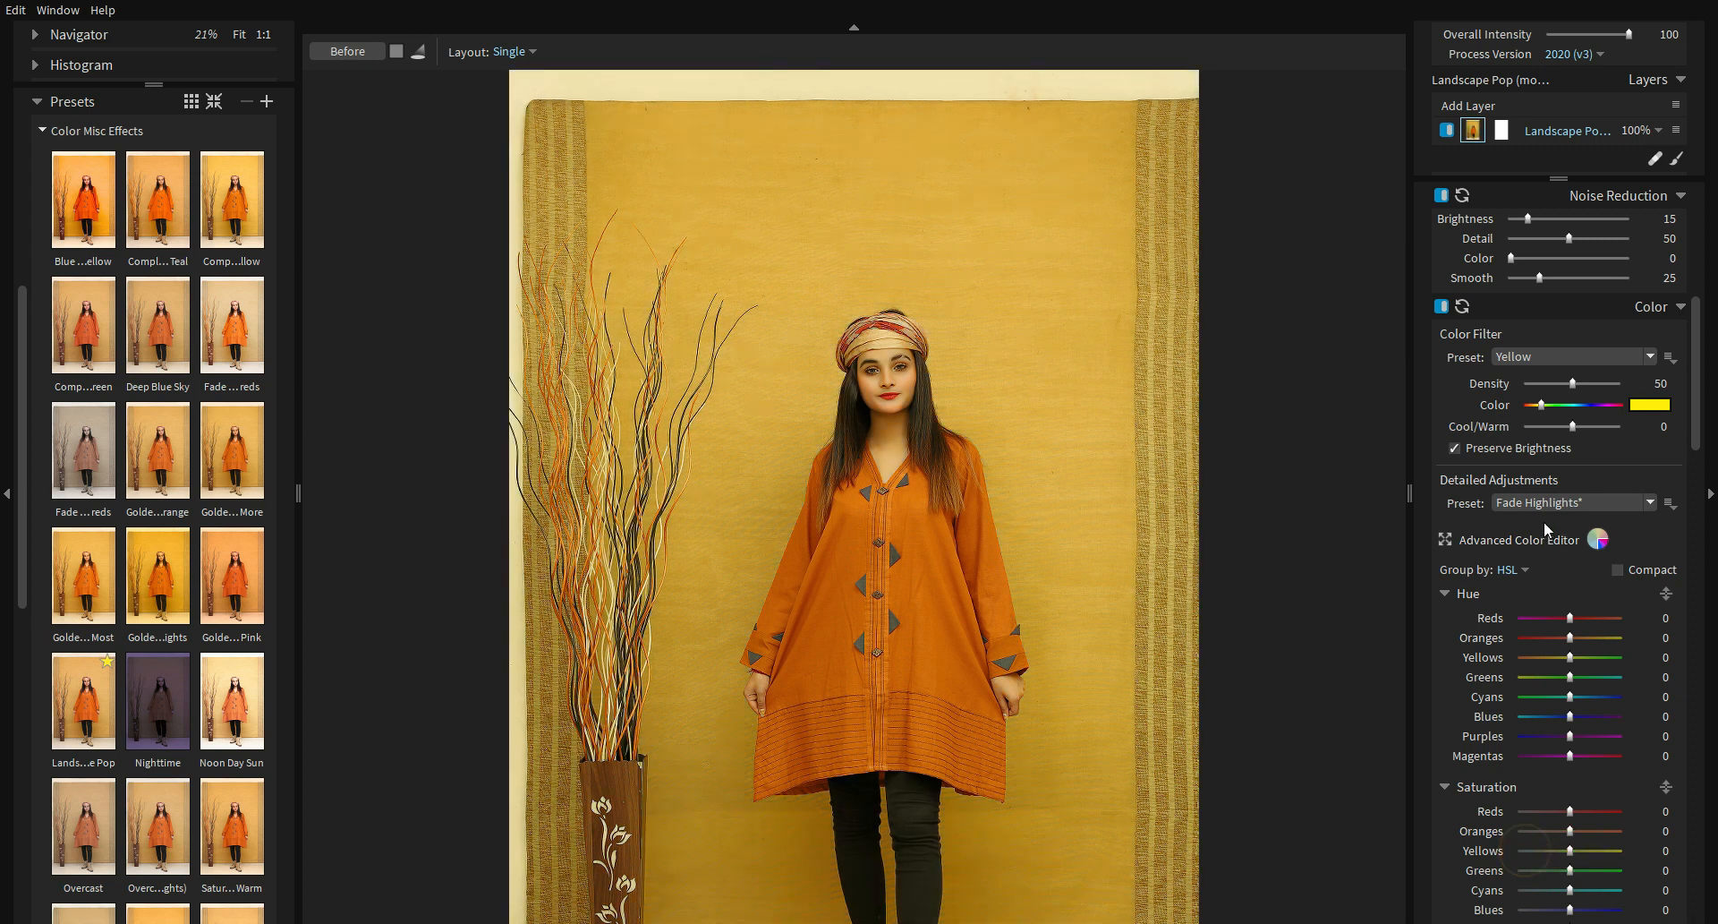
Apply the Cyan colour filter preset with its density reduced to 27
{"action": "left_click", "coordinate": [1540, 357]}
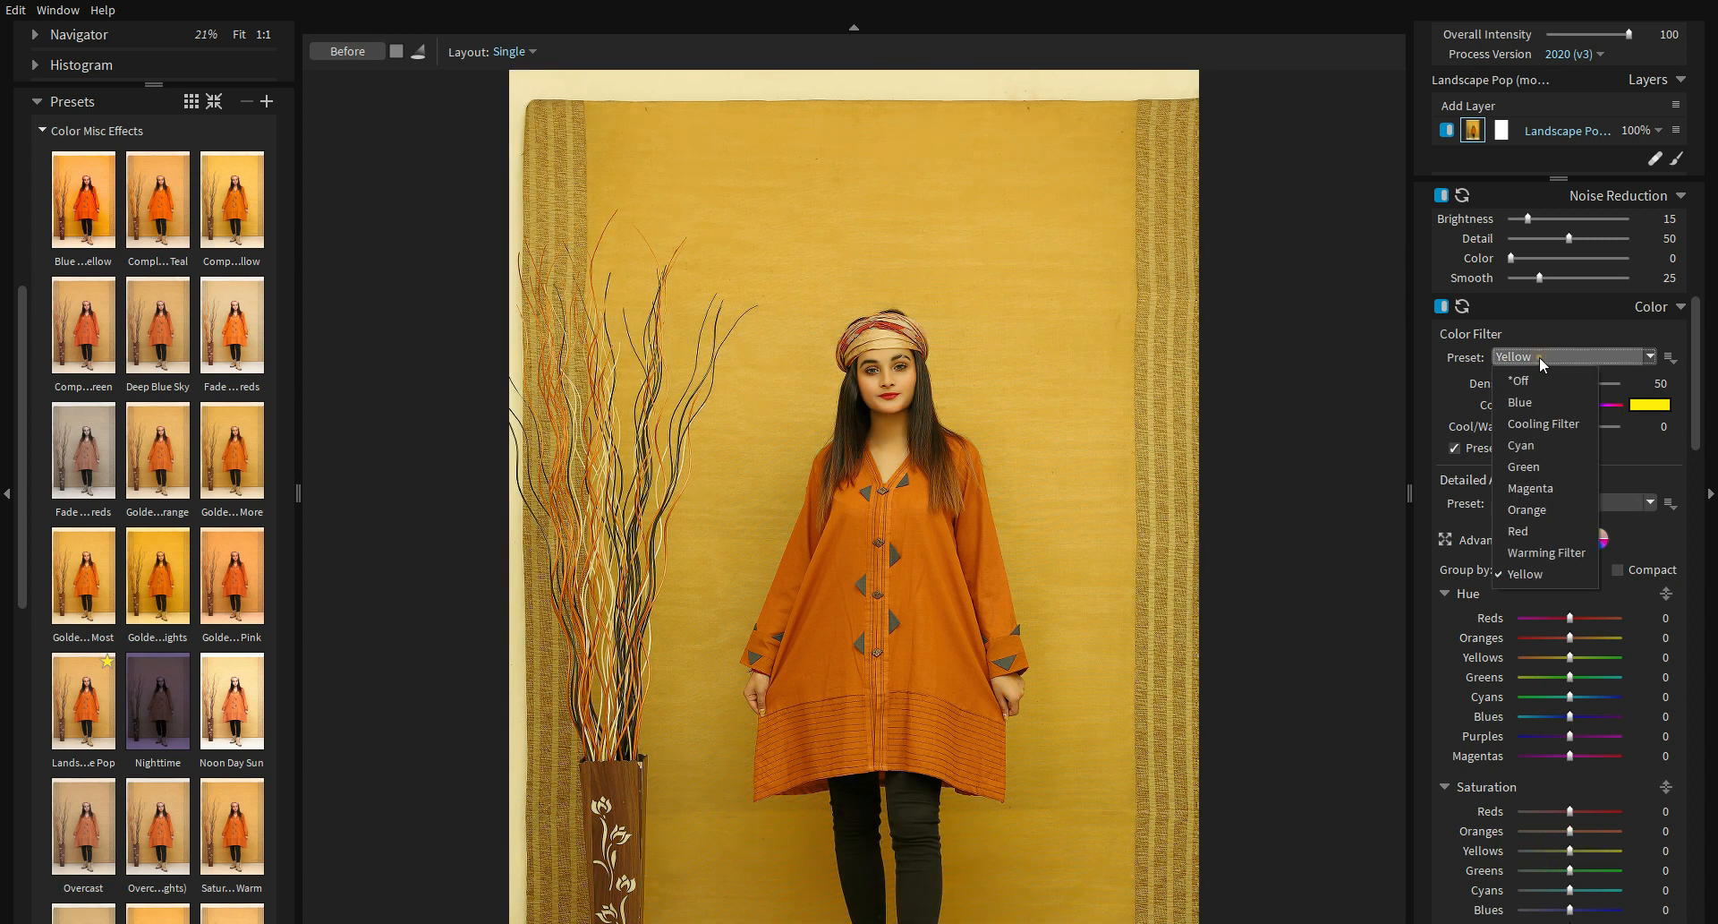
{"action": "left_click", "coordinate": [1539, 445]}
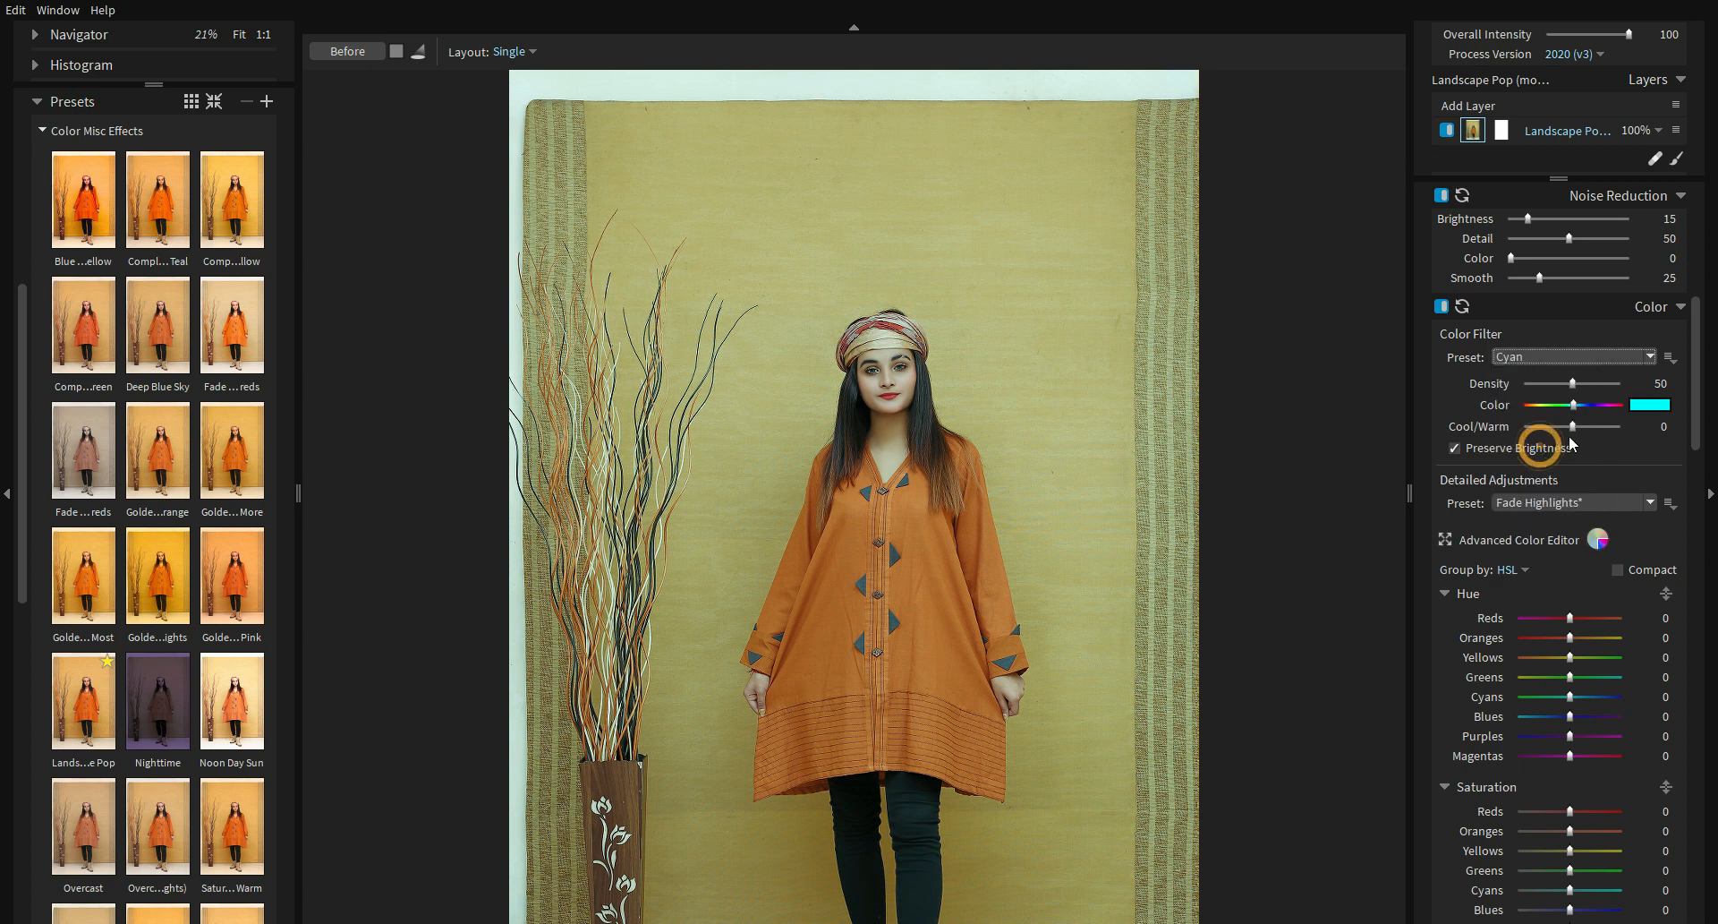
{"action": "left_click_drag", "start_coordinate": [1574, 383], "coordinate": [1550, 388]}
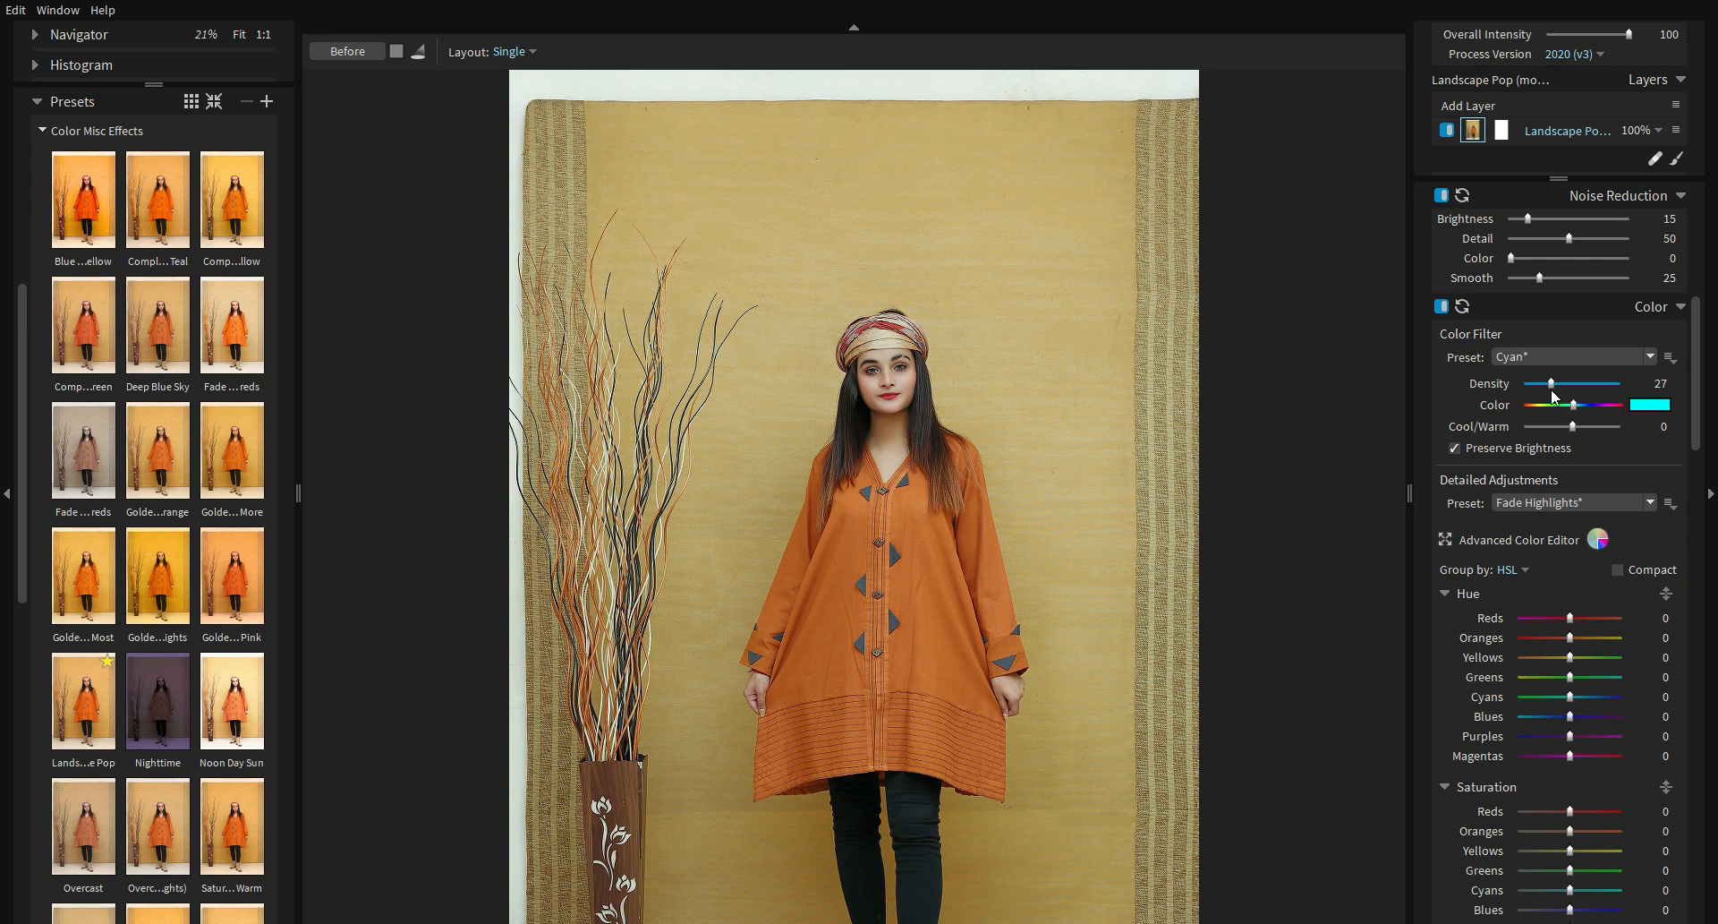
Apply the "Fade all, leaving strong reds" preset to the detailed colour adjustments
{"action": "left_click", "coordinate": [1541, 502]}
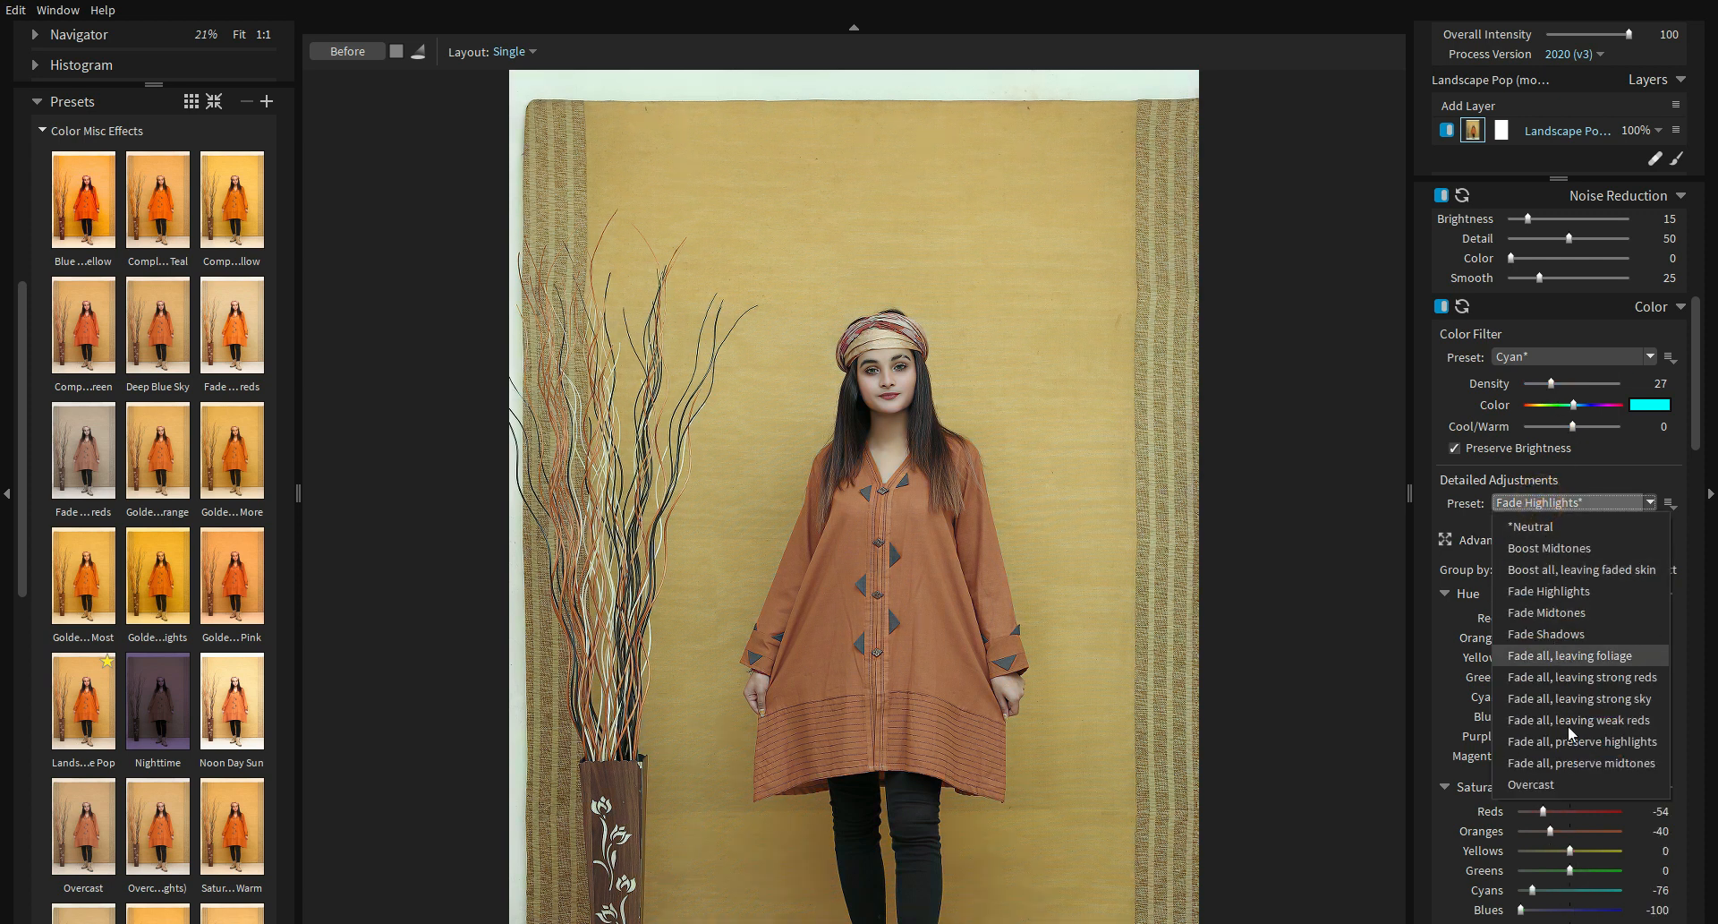
{"action": "left_click", "coordinate": [1568, 678]}
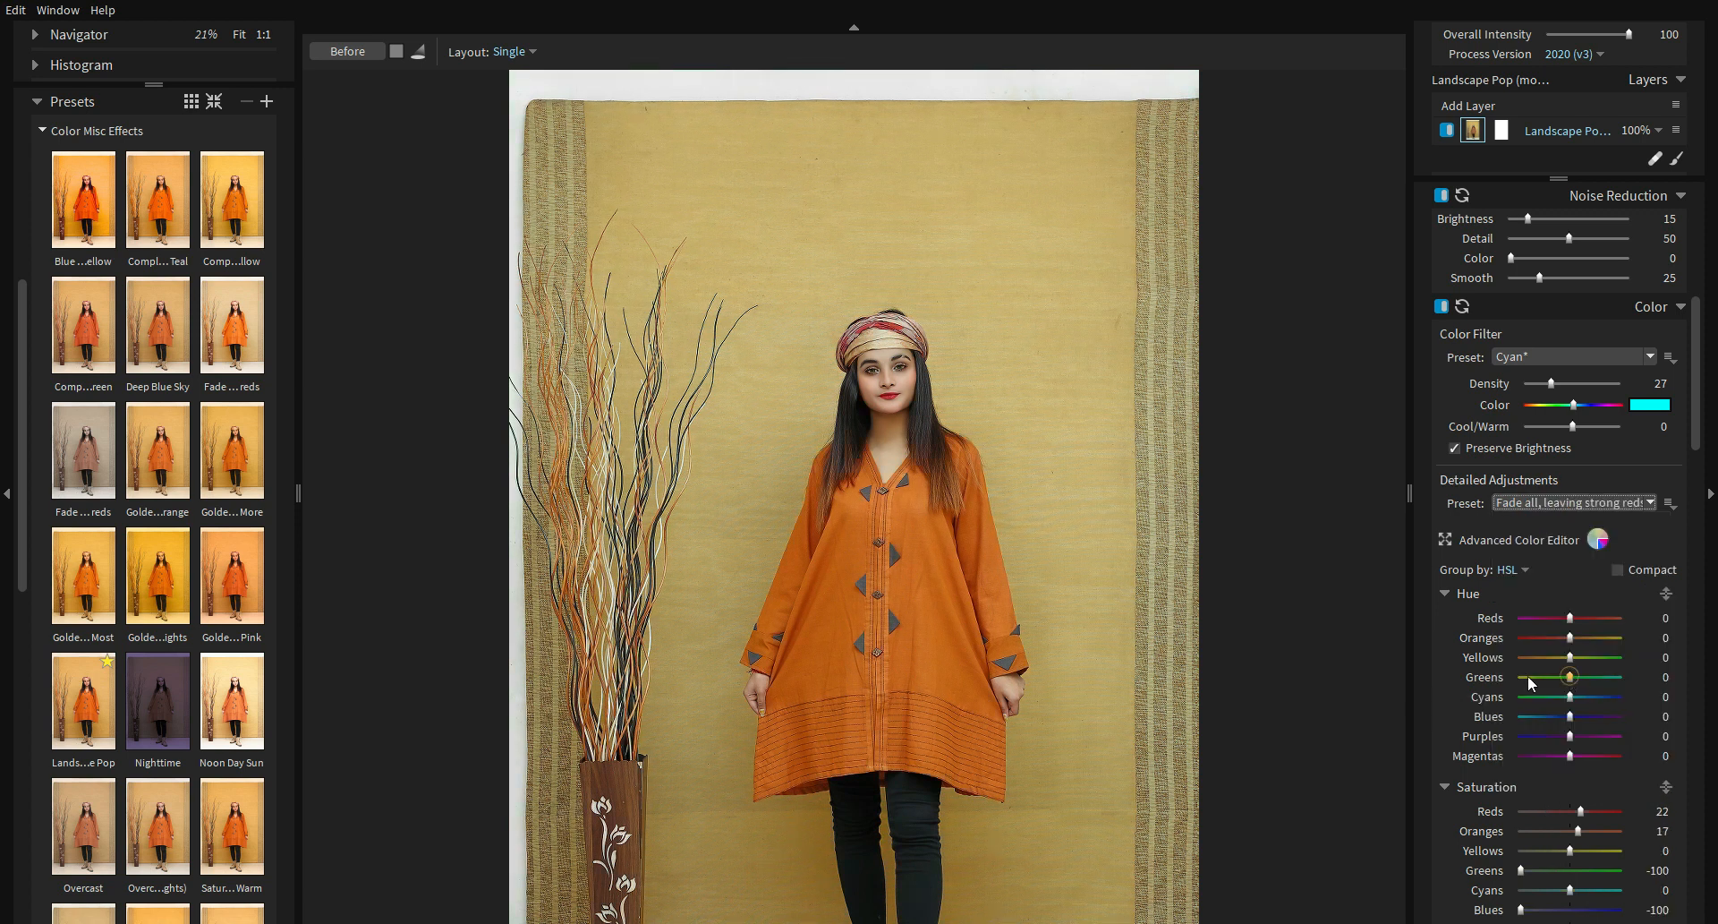
{"action": "scroll", "coordinate": [1024, 408], "scroll_direction": "down", "scroll_amount": 7}
{"action": "scroll", "coordinate": [879, 371], "scroll_direction": "up", "scroll_amount": 6}
{"action": "scroll", "coordinate": [955, 361], "scroll_direction": "down", "scroll_amount": 2}
{"action": "scroll", "coordinate": [854, 320], "scroll_direction": "up", "scroll_amount": 2}
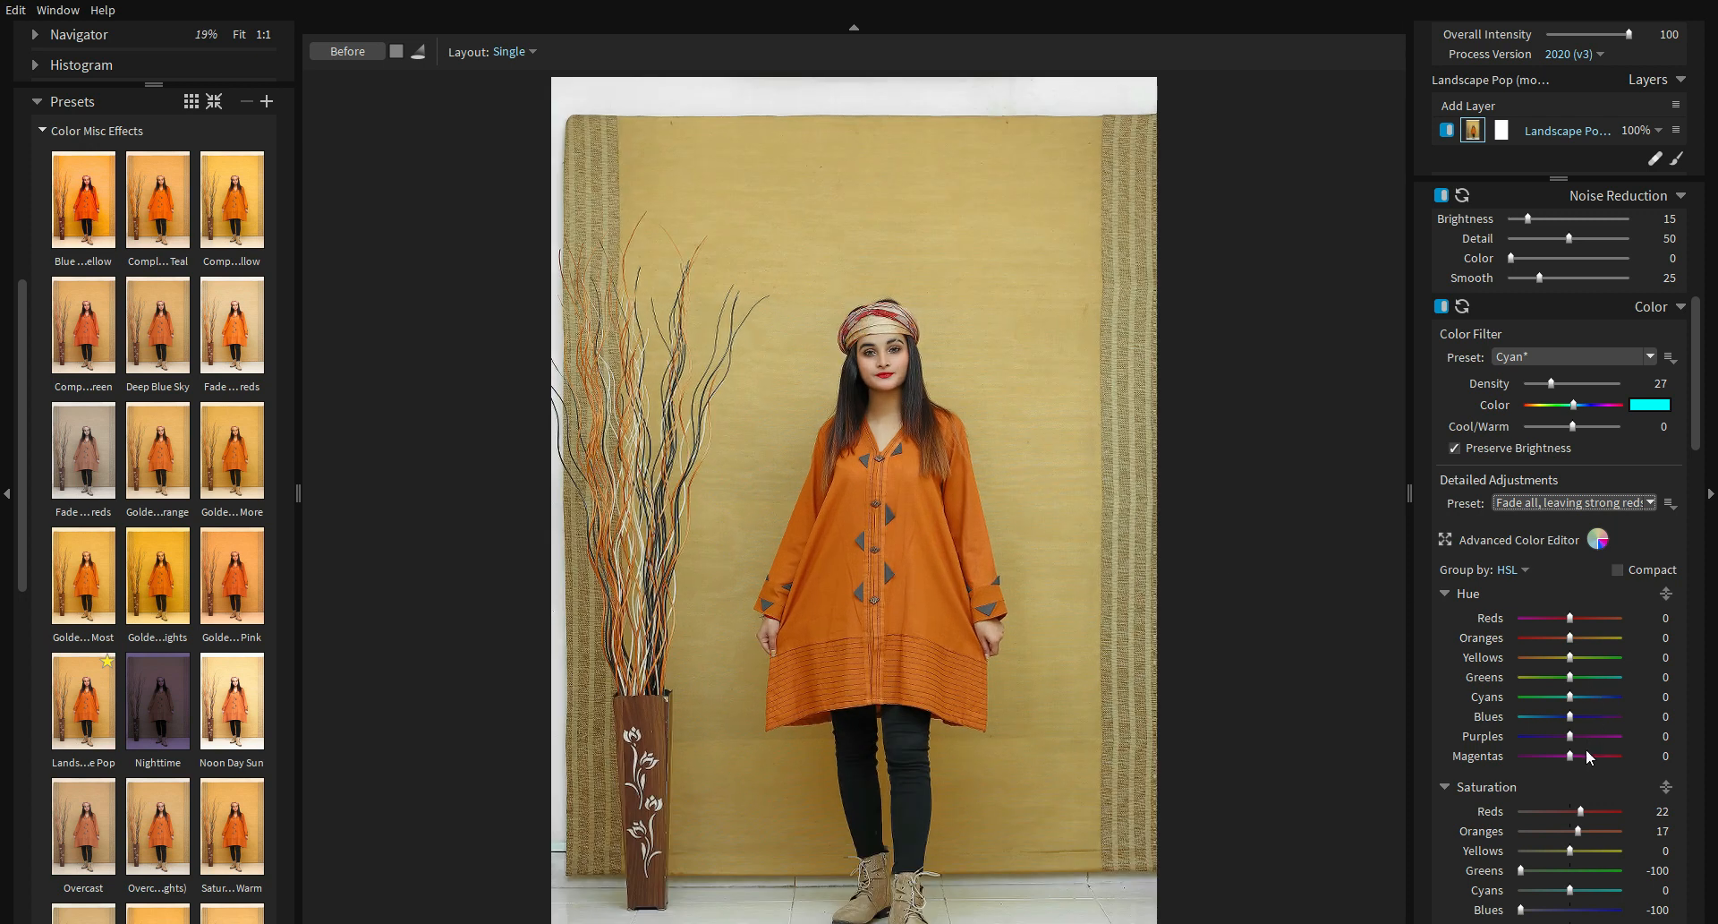
{"action": "scroll", "coordinate": [1015, 578], "scroll_direction": "down", "scroll_amount": 2}
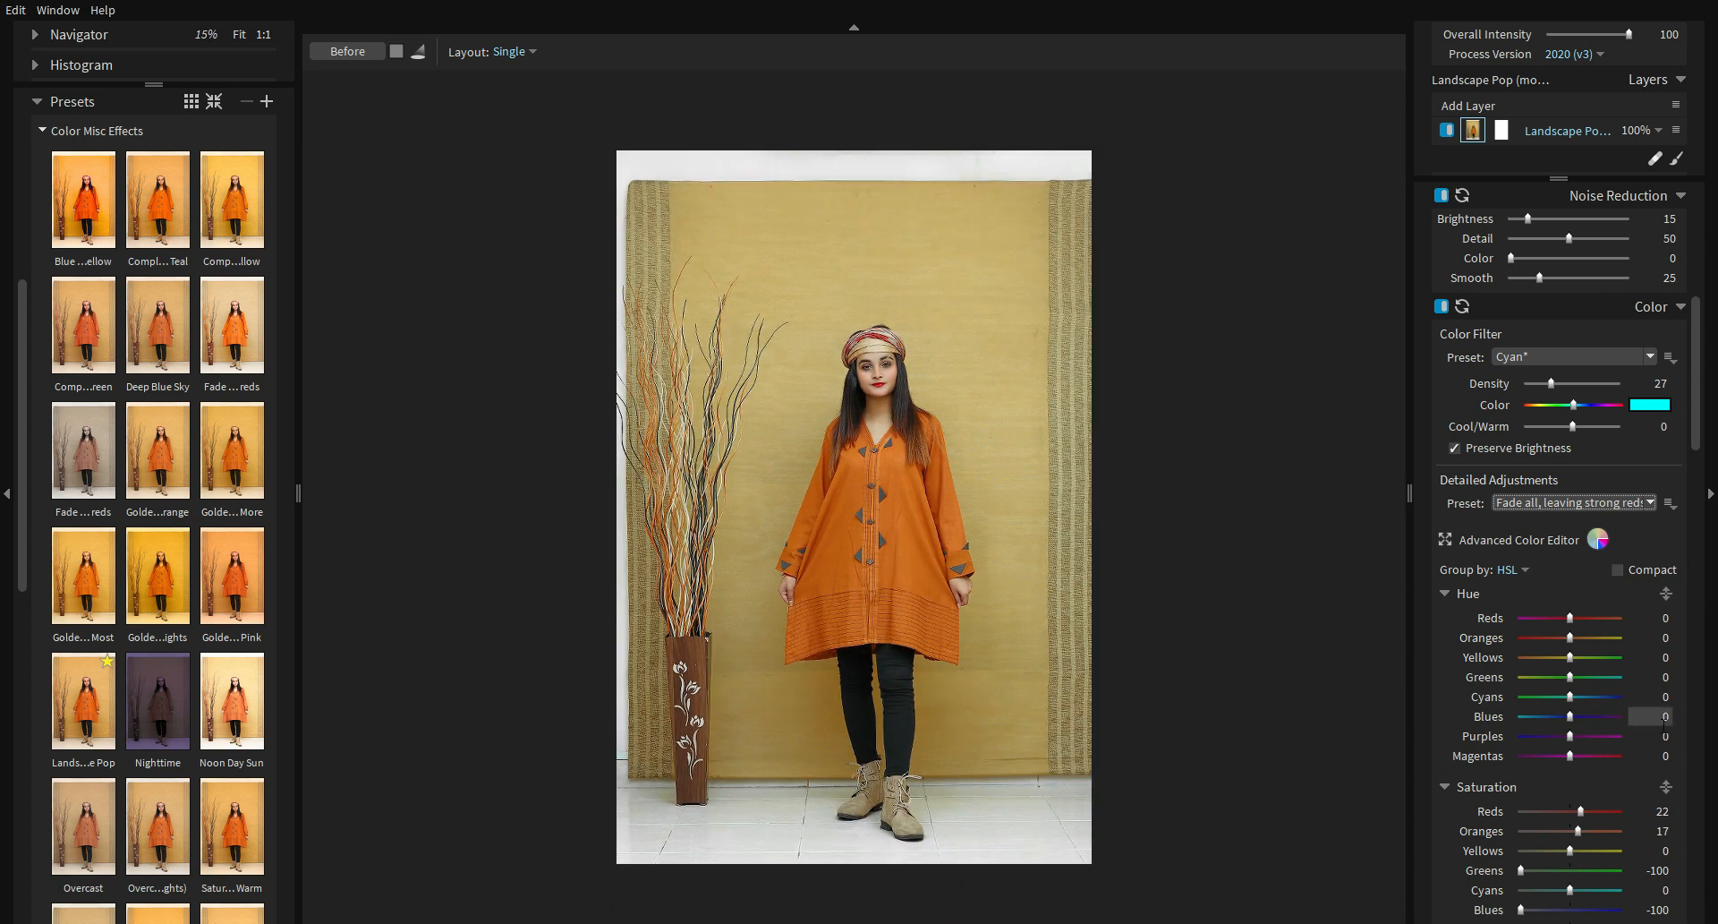
Apply the Brighten Highlights preset to the tone curve
{"action": "scroll", "coordinate": [1626, 721], "scroll_direction": "down", "scroll_amount": 3}
{"action": "scroll", "coordinate": [1626, 721], "scroll_direction": "down", "scroll_amount": 4}
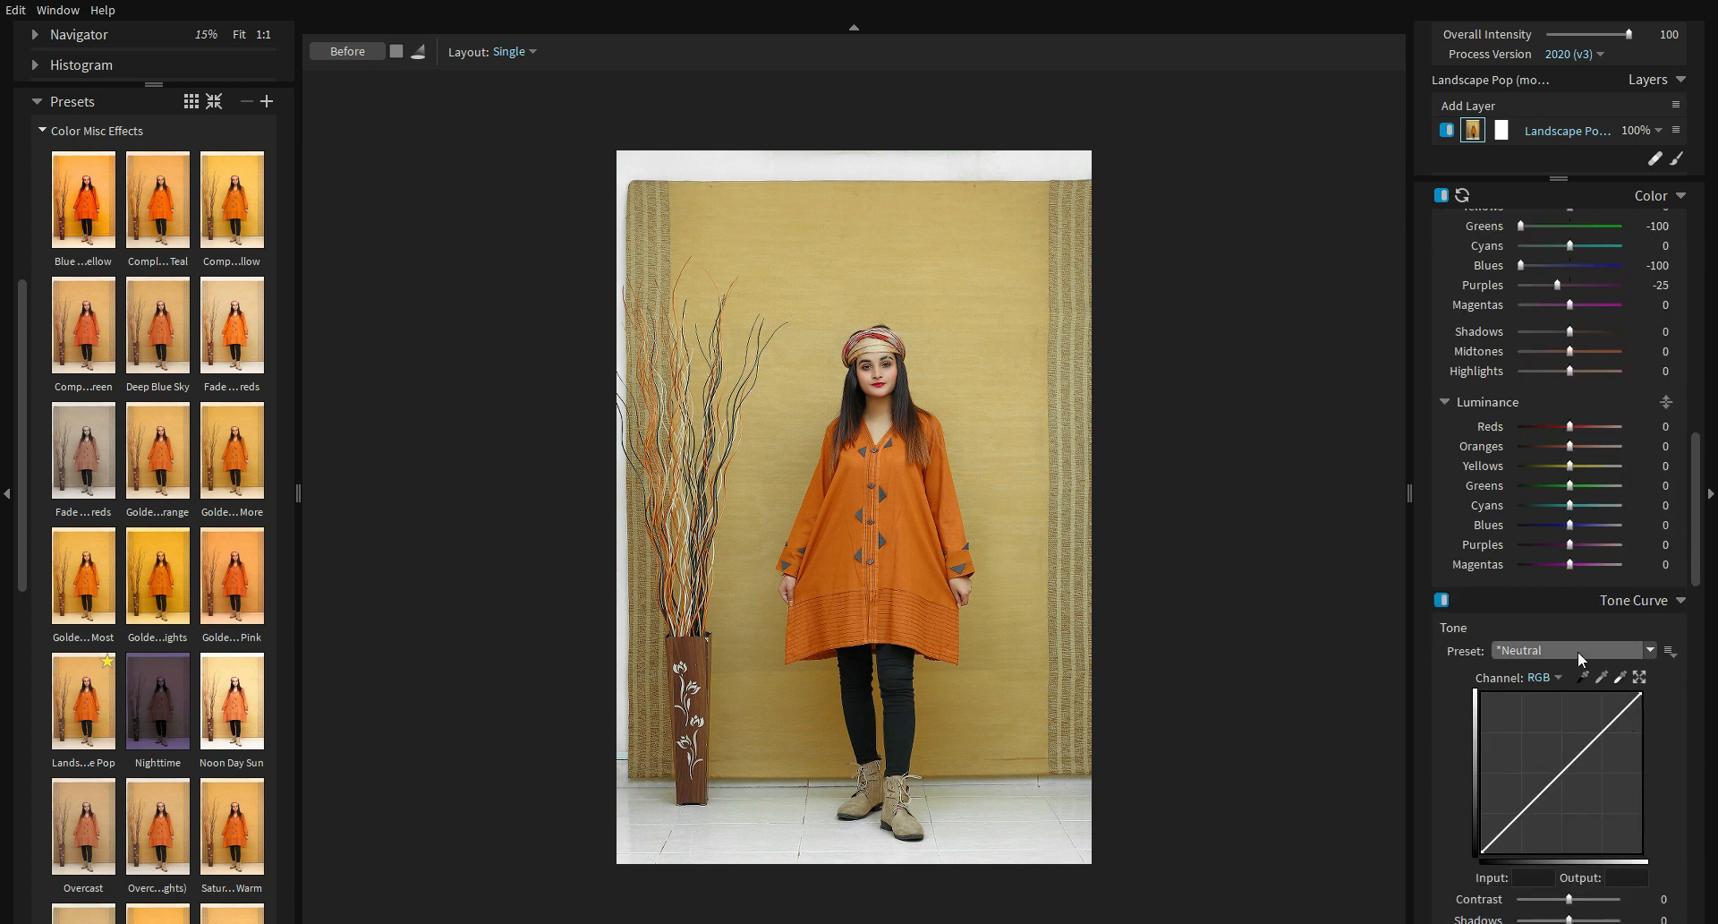
{"action": "scroll", "coordinate": [1577, 651], "scroll_direction": "down", "scroll_amount": 1}
{"action": "left_click", "coordinate": [1580, 601]}
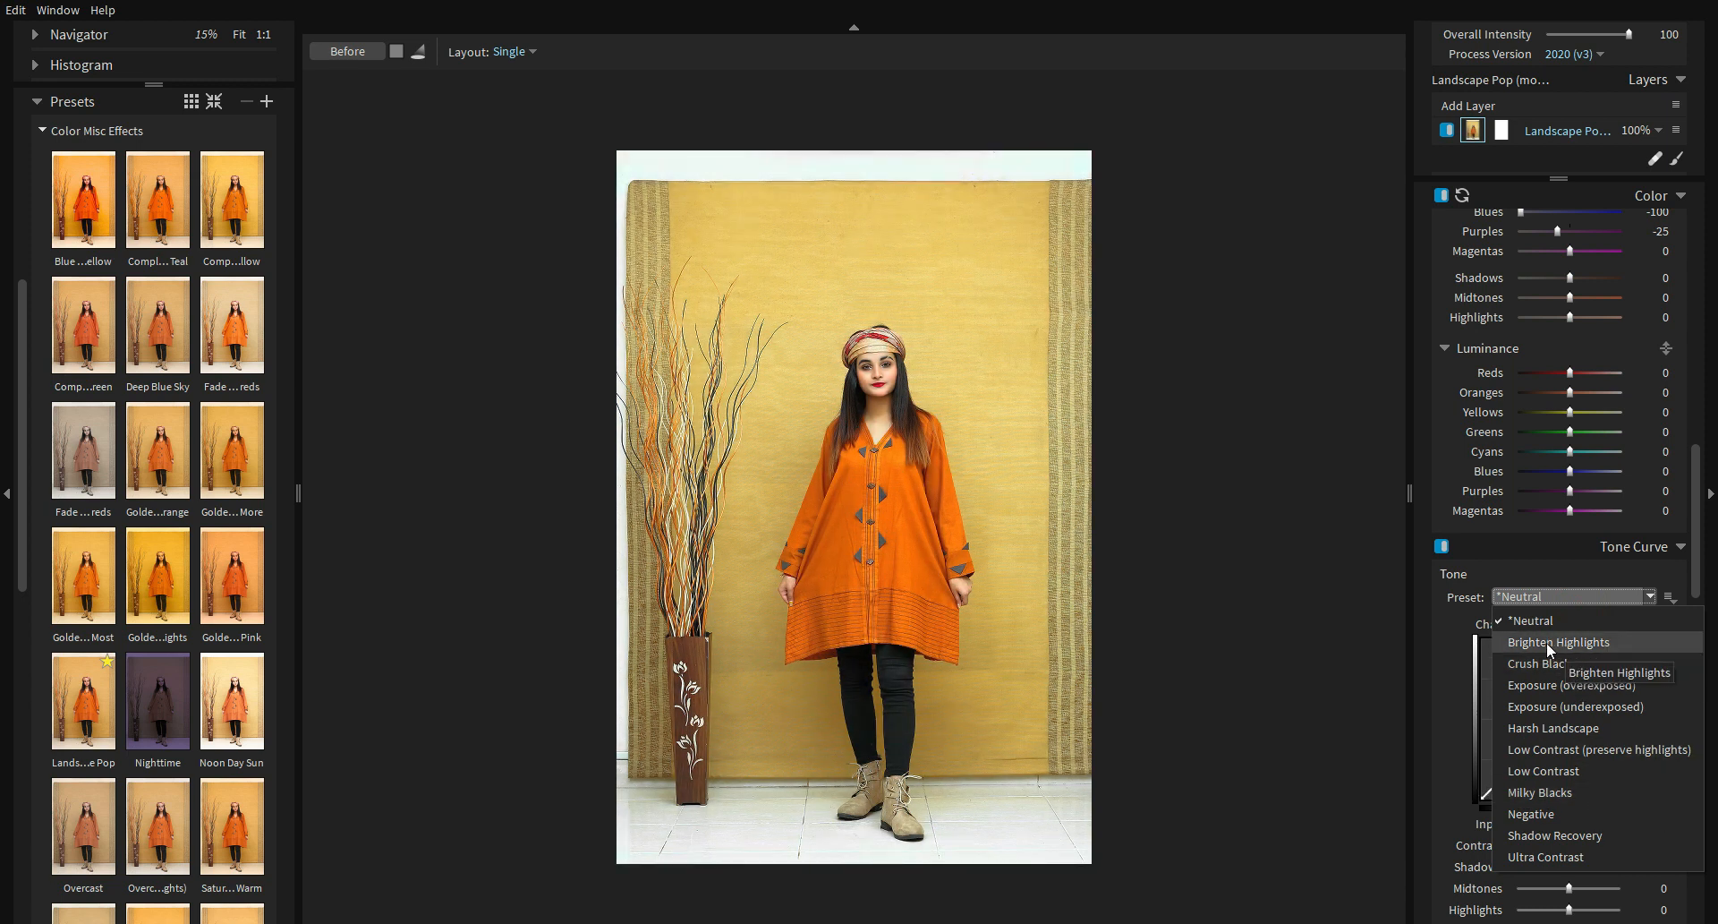
{"action": "left_click", "coordinate": [1569, 642]}
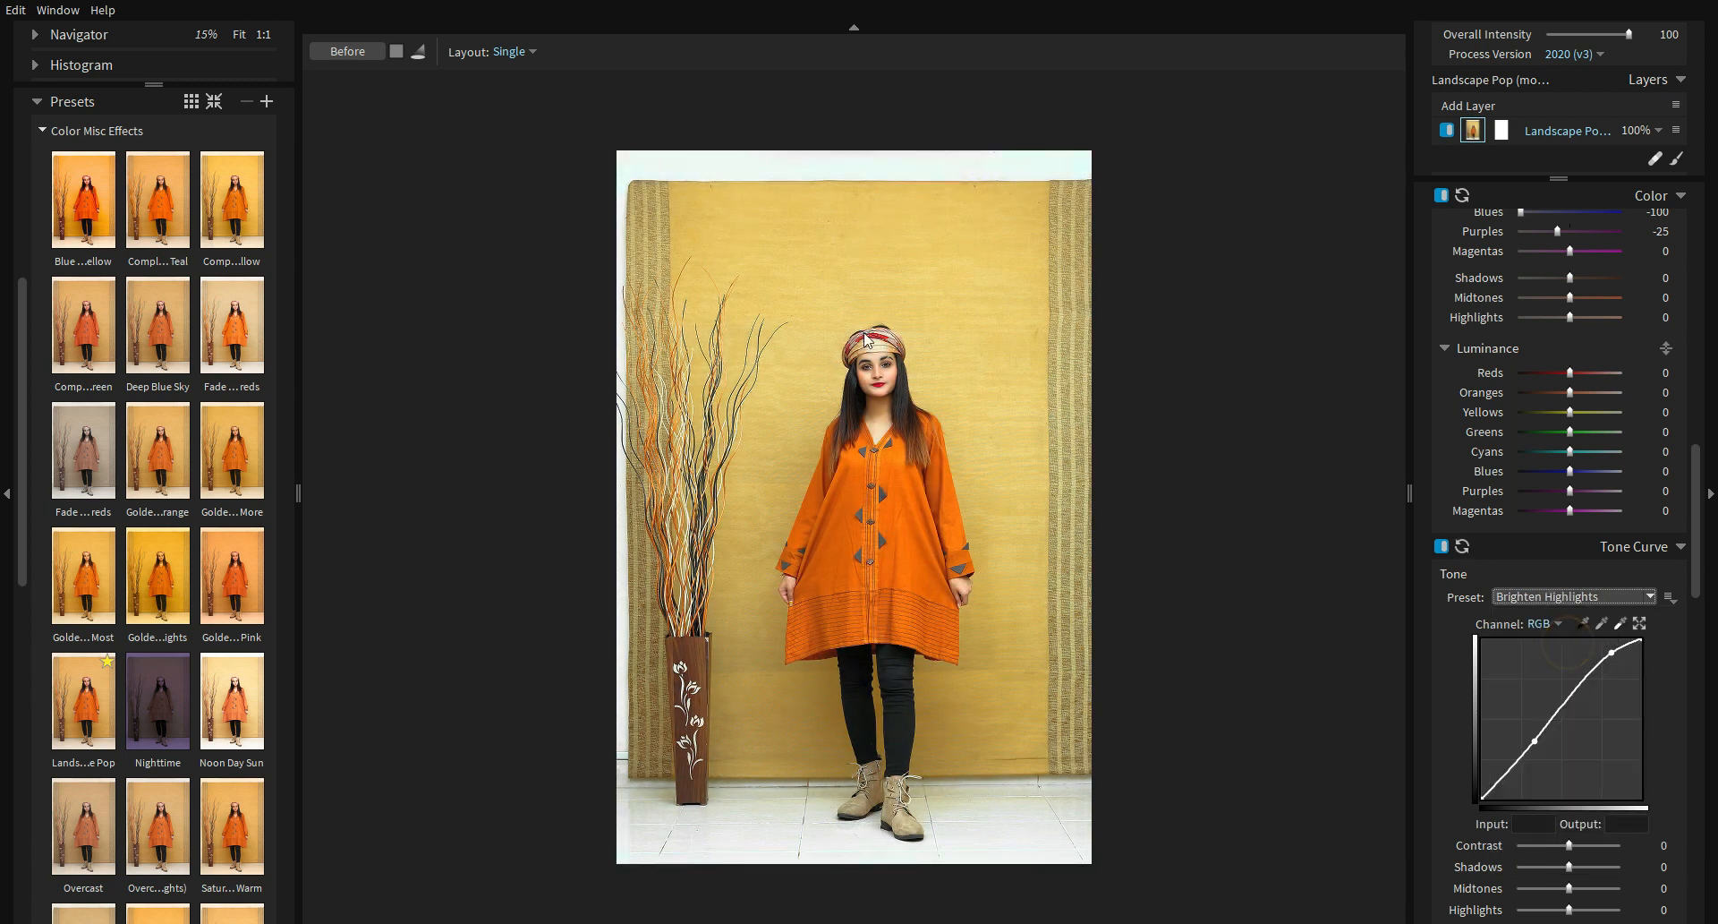
Compare the photo before and after grading, both from a distance and close up on the face
{"action": "scroll", "coordinate": [1226, 448], "scroll_direction": "up", "scroll_amount": 1}
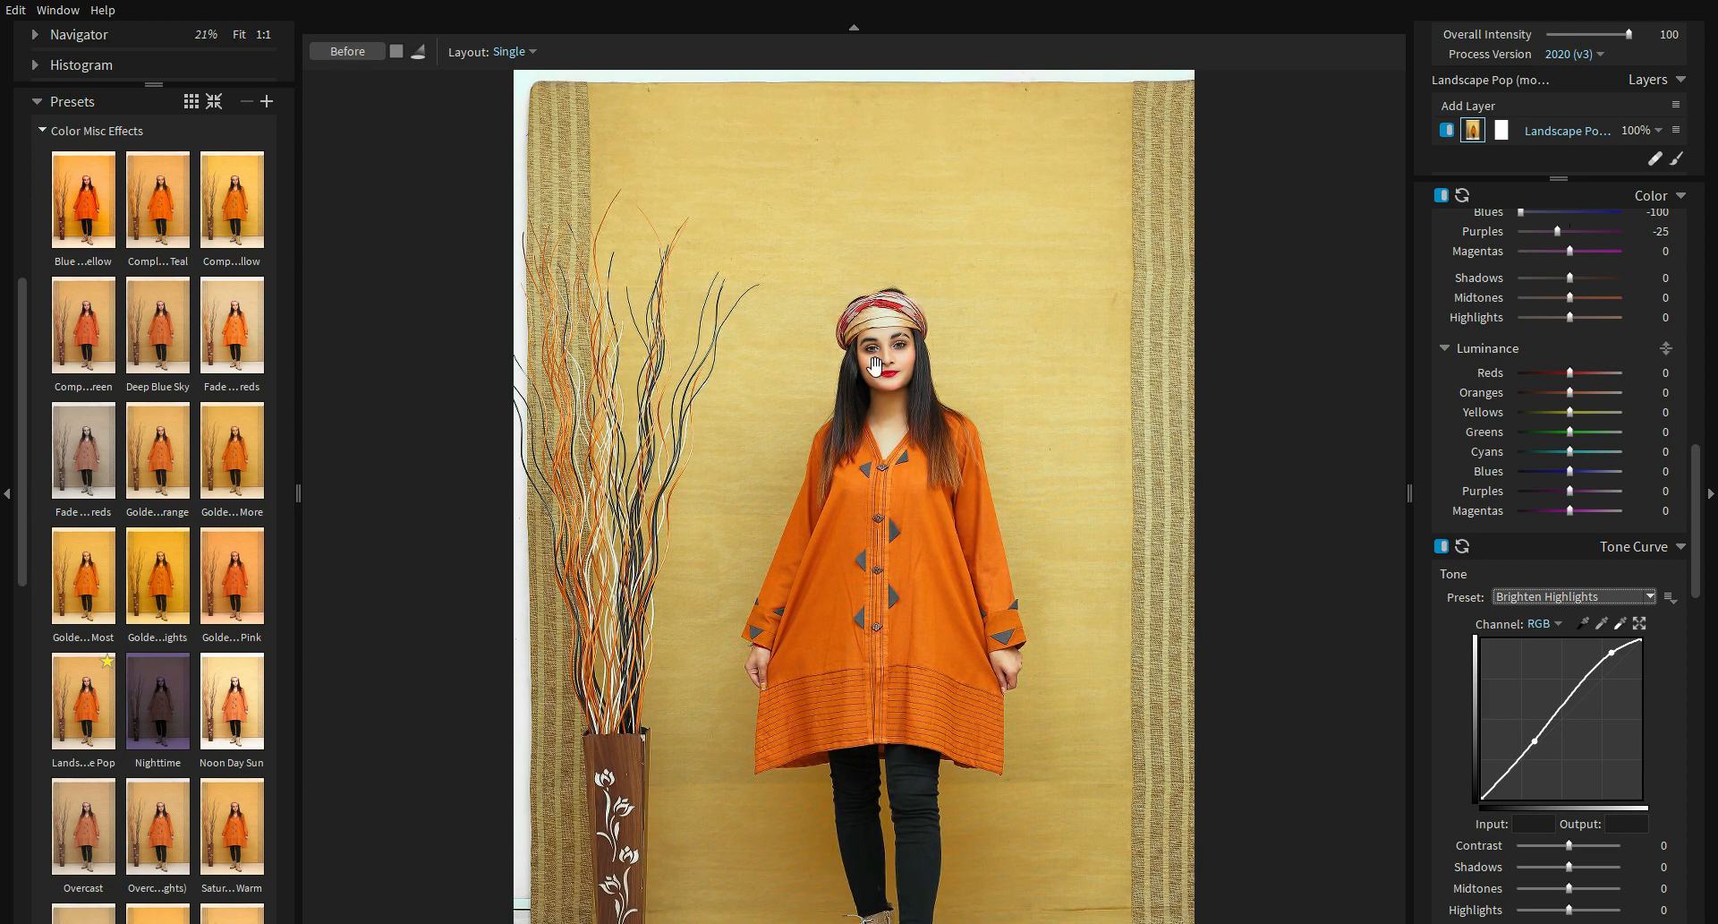
{"action": "scroll", "coordinate": [1022, 297], "scroll_direction": "up", "scroll_amount": 2}
{"action": "scroll", "coordinate": [1022, 297], "scroll_direction": "down", "scroll_amount": 1}
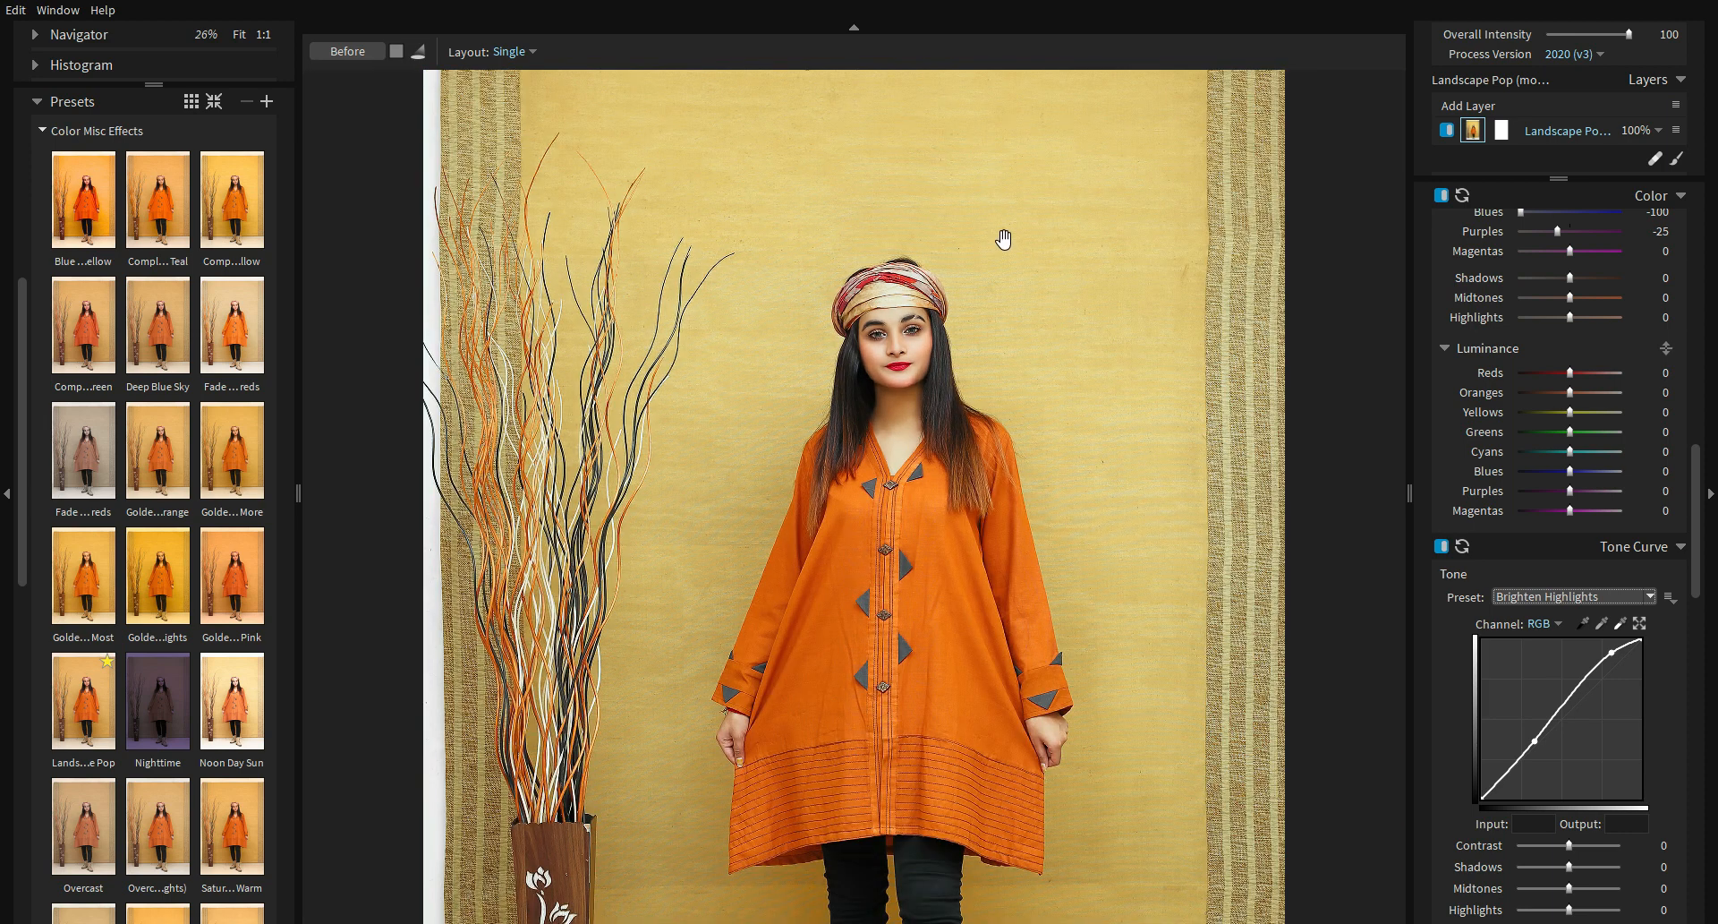
{"action": "left_click", "coordinate": [354, 51]}
{"action": "left_click", "coordinate": [355, 51]}
{"action": "left_click", "coordinate": [355, 51]}
{"action": "left_click", "coordinate": [354, 51]}
{"action": "left_click", "coordinate": [354, 51]}
{"action": "scroll", "coordinate": [951, 259], "scroll_direction": "up", "scroll_amount": 3}
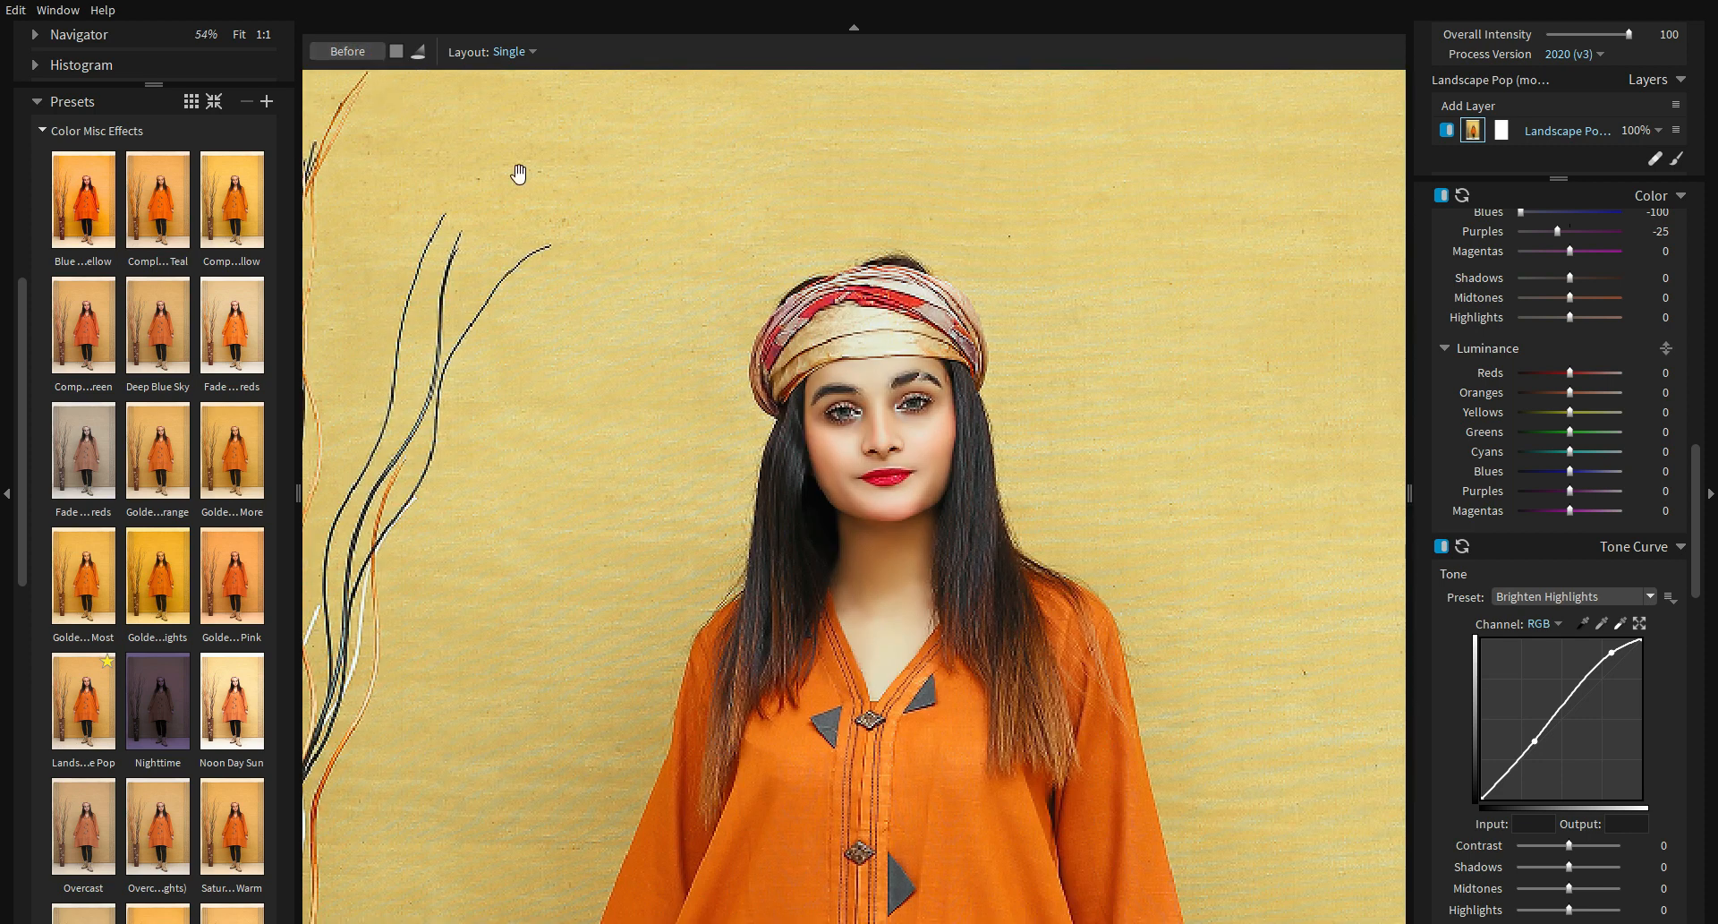
{"action": "scroll", "coordinate": [941, 393], "scroll_direction": "up", "scroll_amount": 1}
{"action": "scroll", "coordinate": [942, 394], "scroll_direction": "up", "scroll_amount": 1}
{"action": "left_click", "coordinate": [362, 55]}
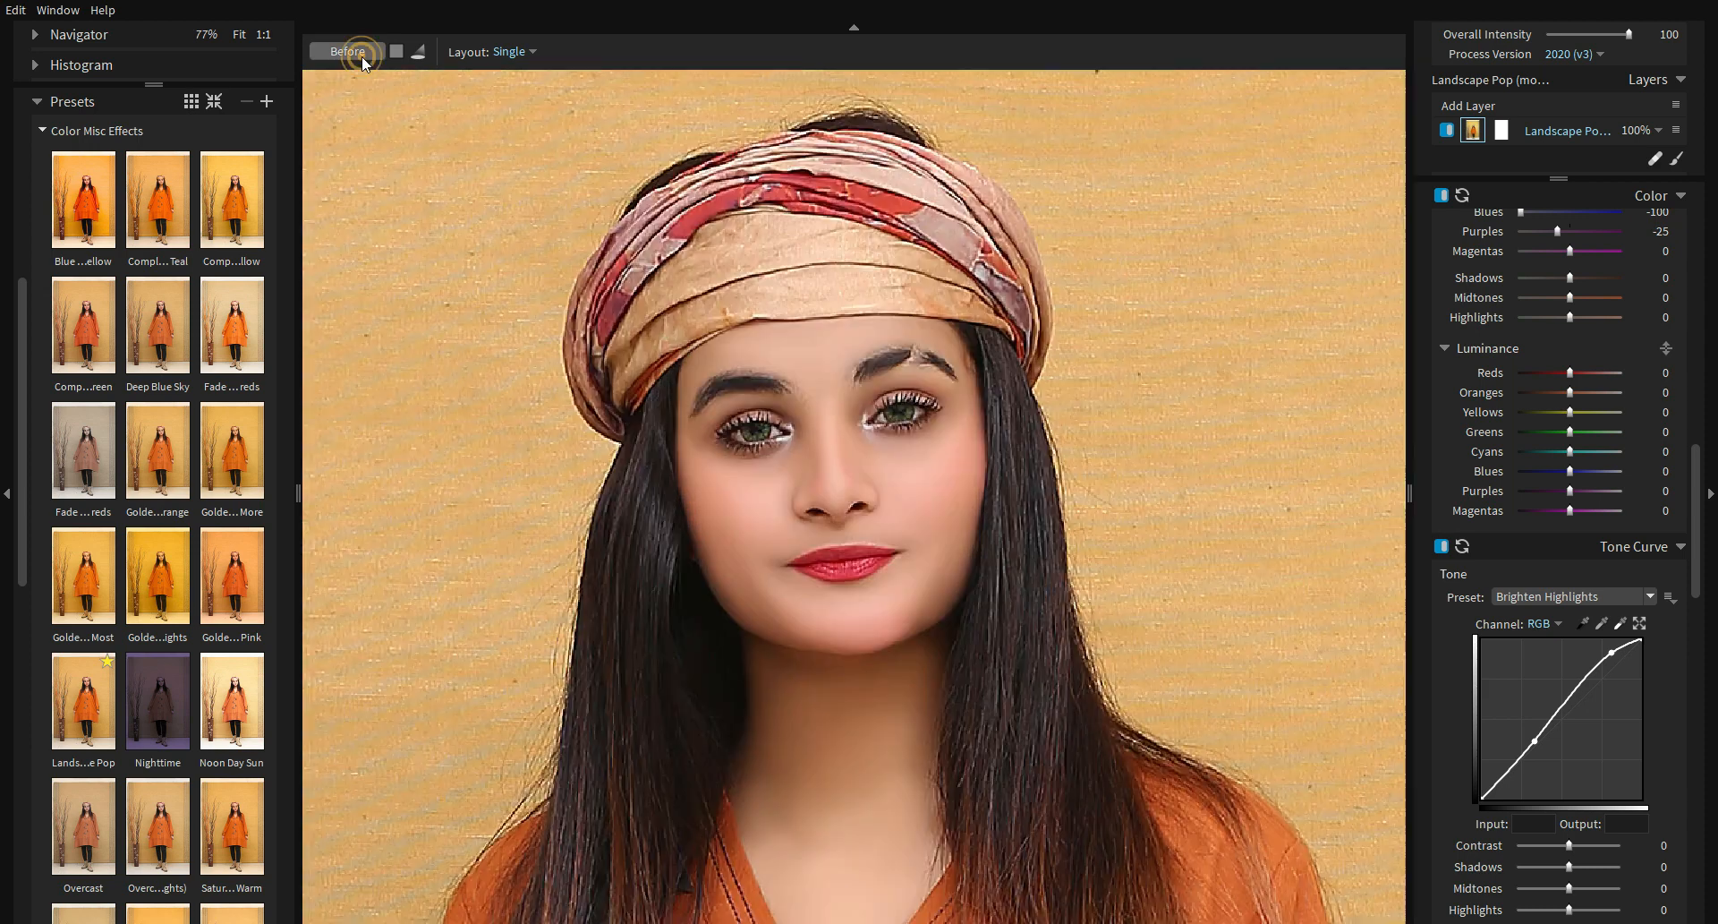
{"action": "left_click", "coordinate": [362, 58]}
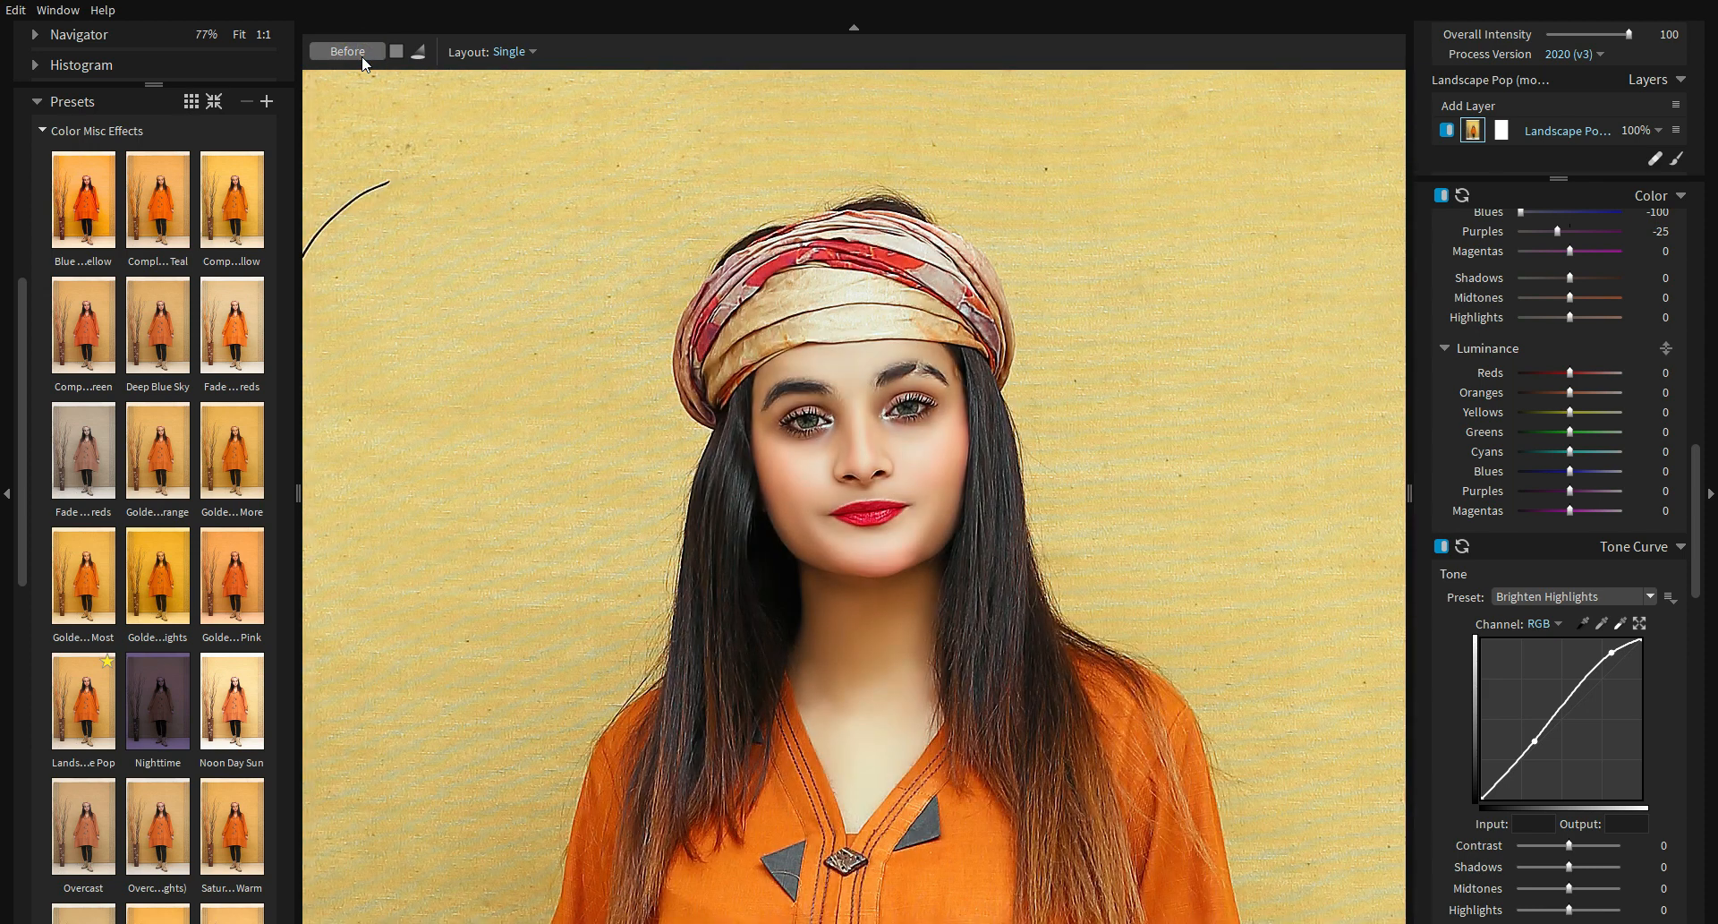
{"action": "left_click", "coordinate": [362, 58]}
{"action": "scroll", "coordinate": [1124, 313], "scroll_direction": "down", "scroll_amount": 2}
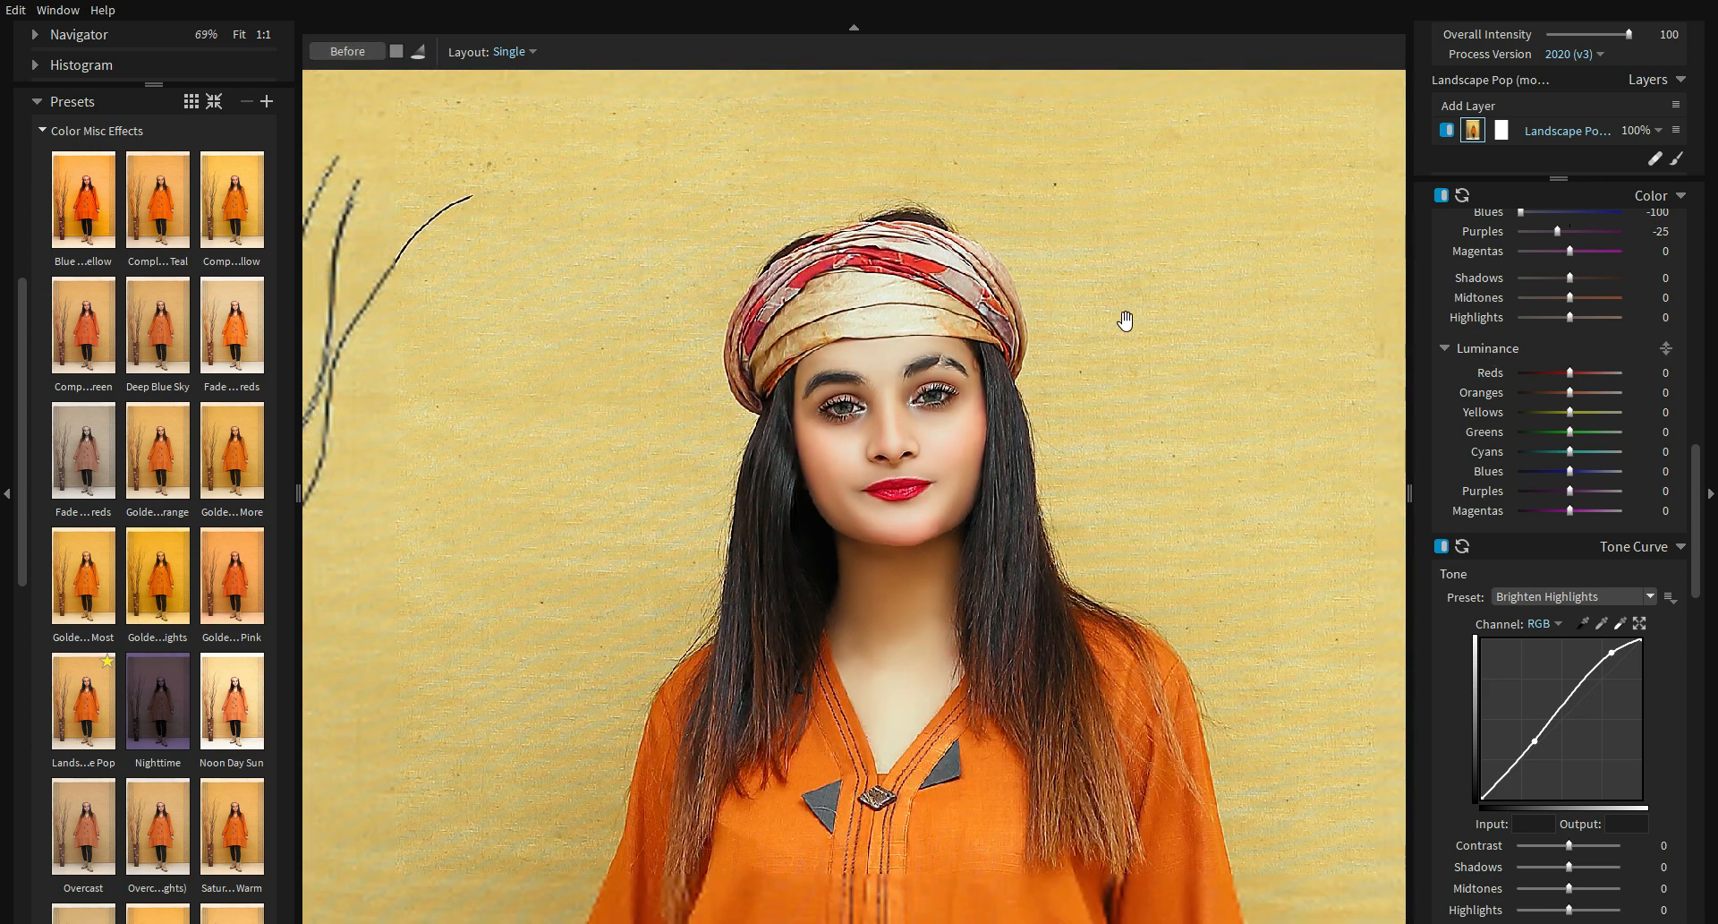
Lower the Highlights to -44.35 in the Basic adjustments
{"action": "scroll", "coordinate": [1630, 344], "scroll_direction": "up", "scroll_amount": 15}
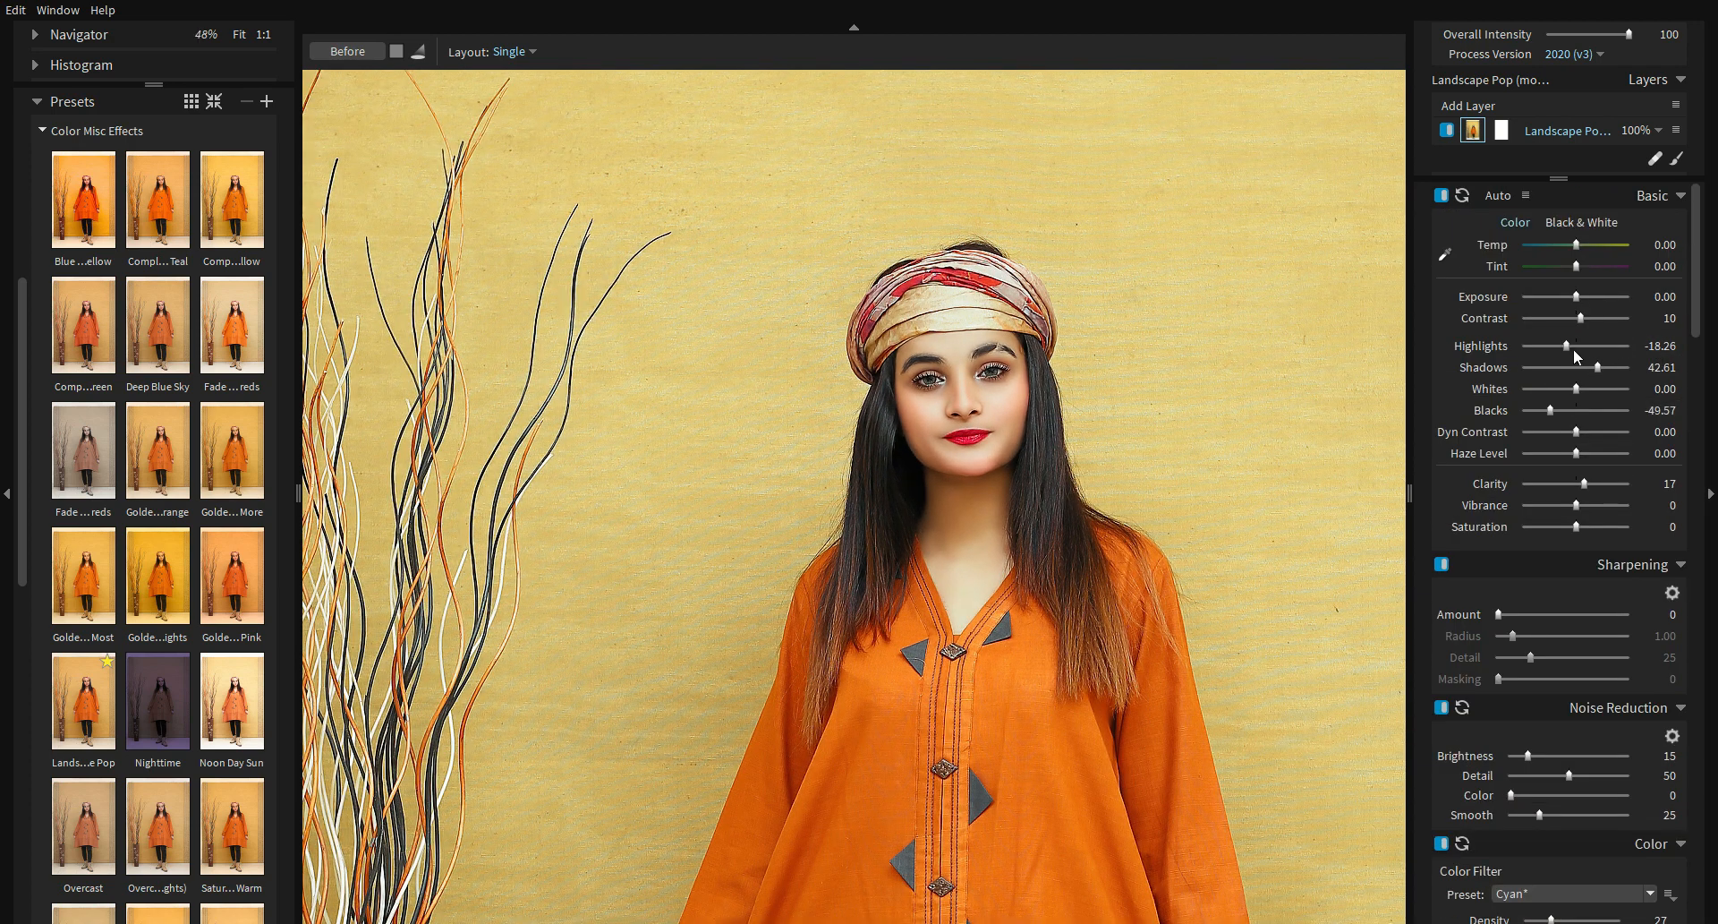
{"action": "left_click_drag", "start_coordinate": [1563, 345], "coordinate": [1552, 345]}
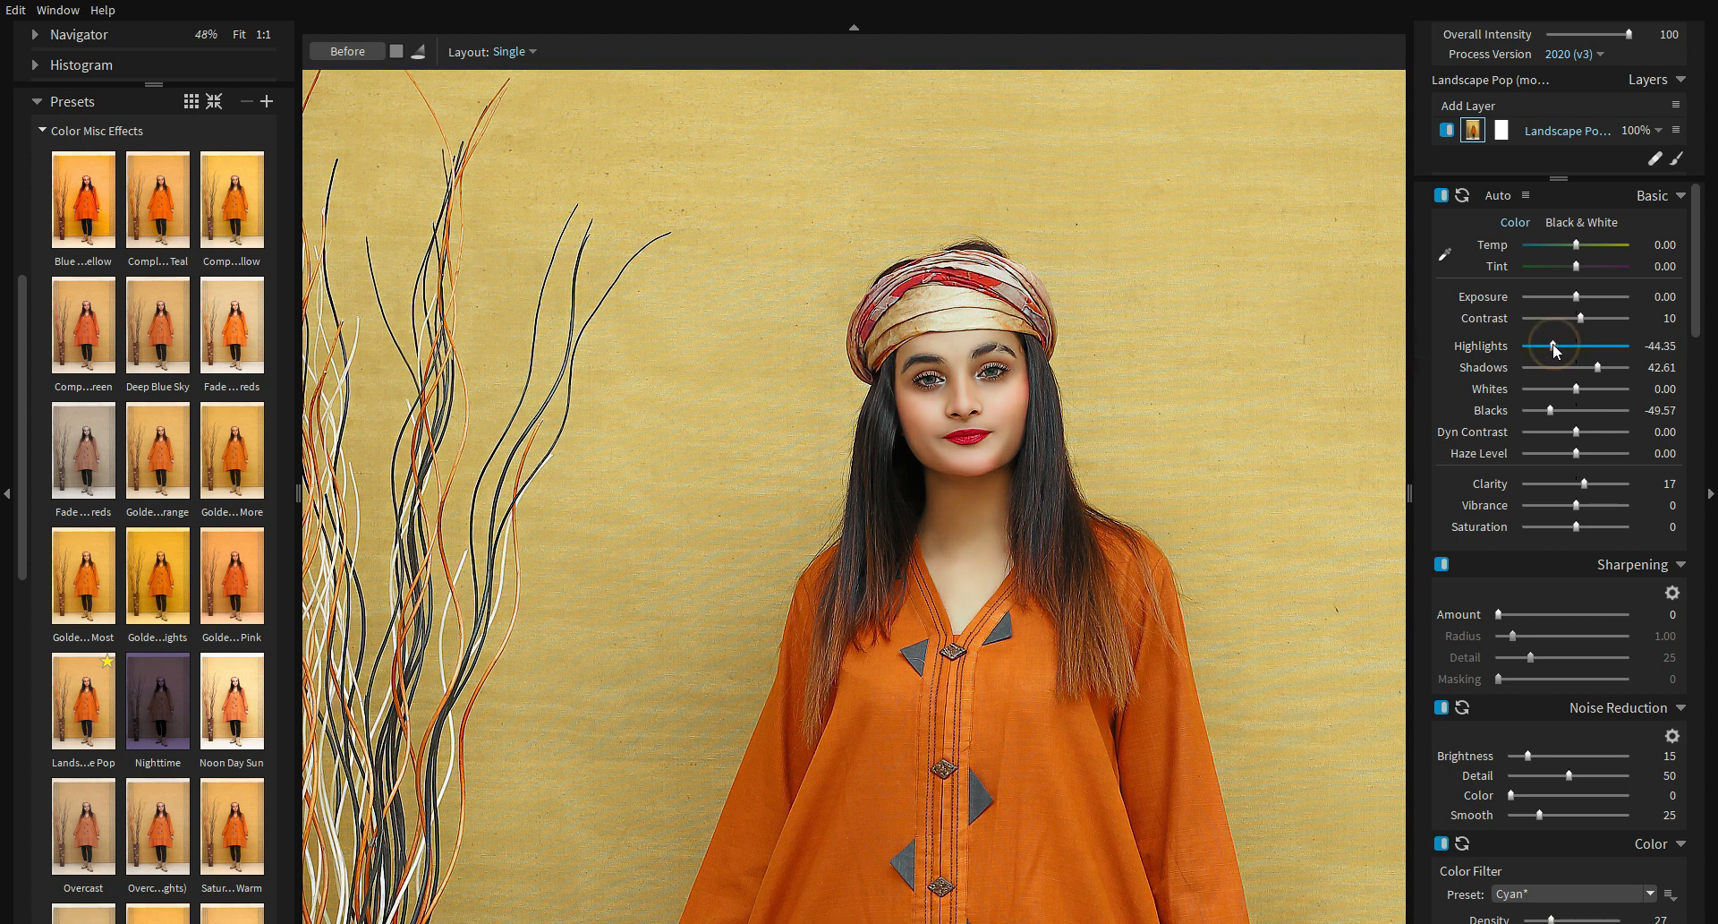
{"action": "left_click", "coordinate": [1093, 391]}
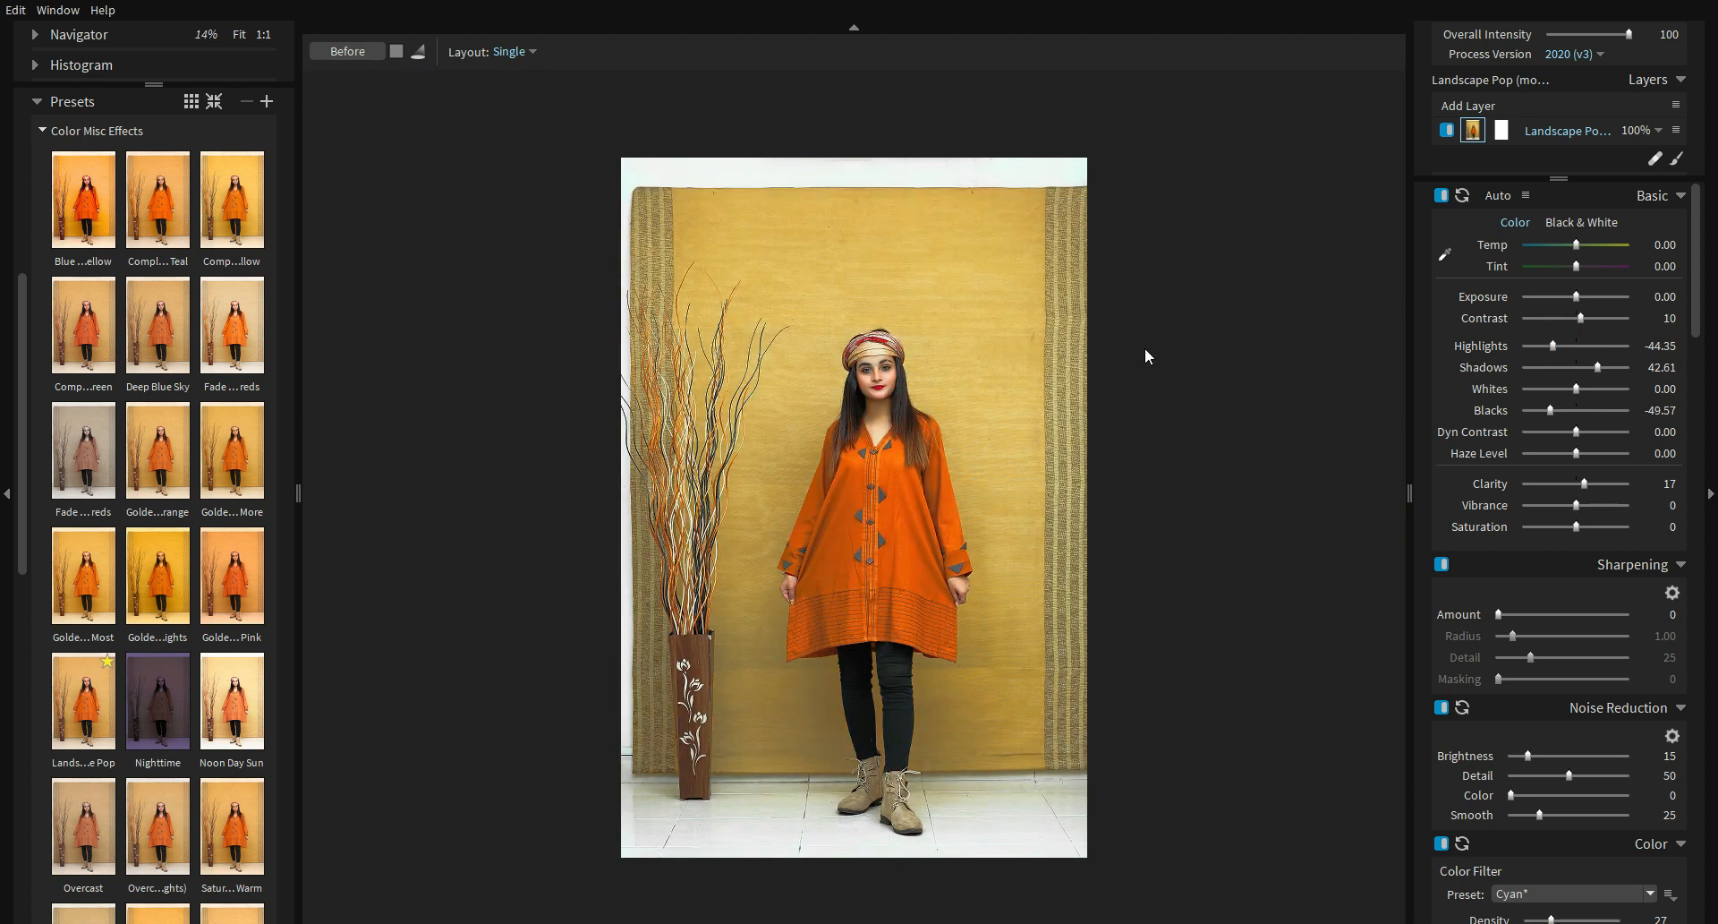
Compare the photo before and after grading and inspect the result at several magnifications
{"action": "left_click", "coordinate": [358, 51]}
{"action": "left_click", "coordinate": [358, 51]}
{"action": "left_click", "coordinate": [358, 51]}
{"action": "scroll", "coordinate": [954, 297], "scroll_direction": "up", "scroll_amount": 3}
{"action": "scroll", "coordinate": [1017, 383], "scroll_direction": "down", "scroll_amount": 2}
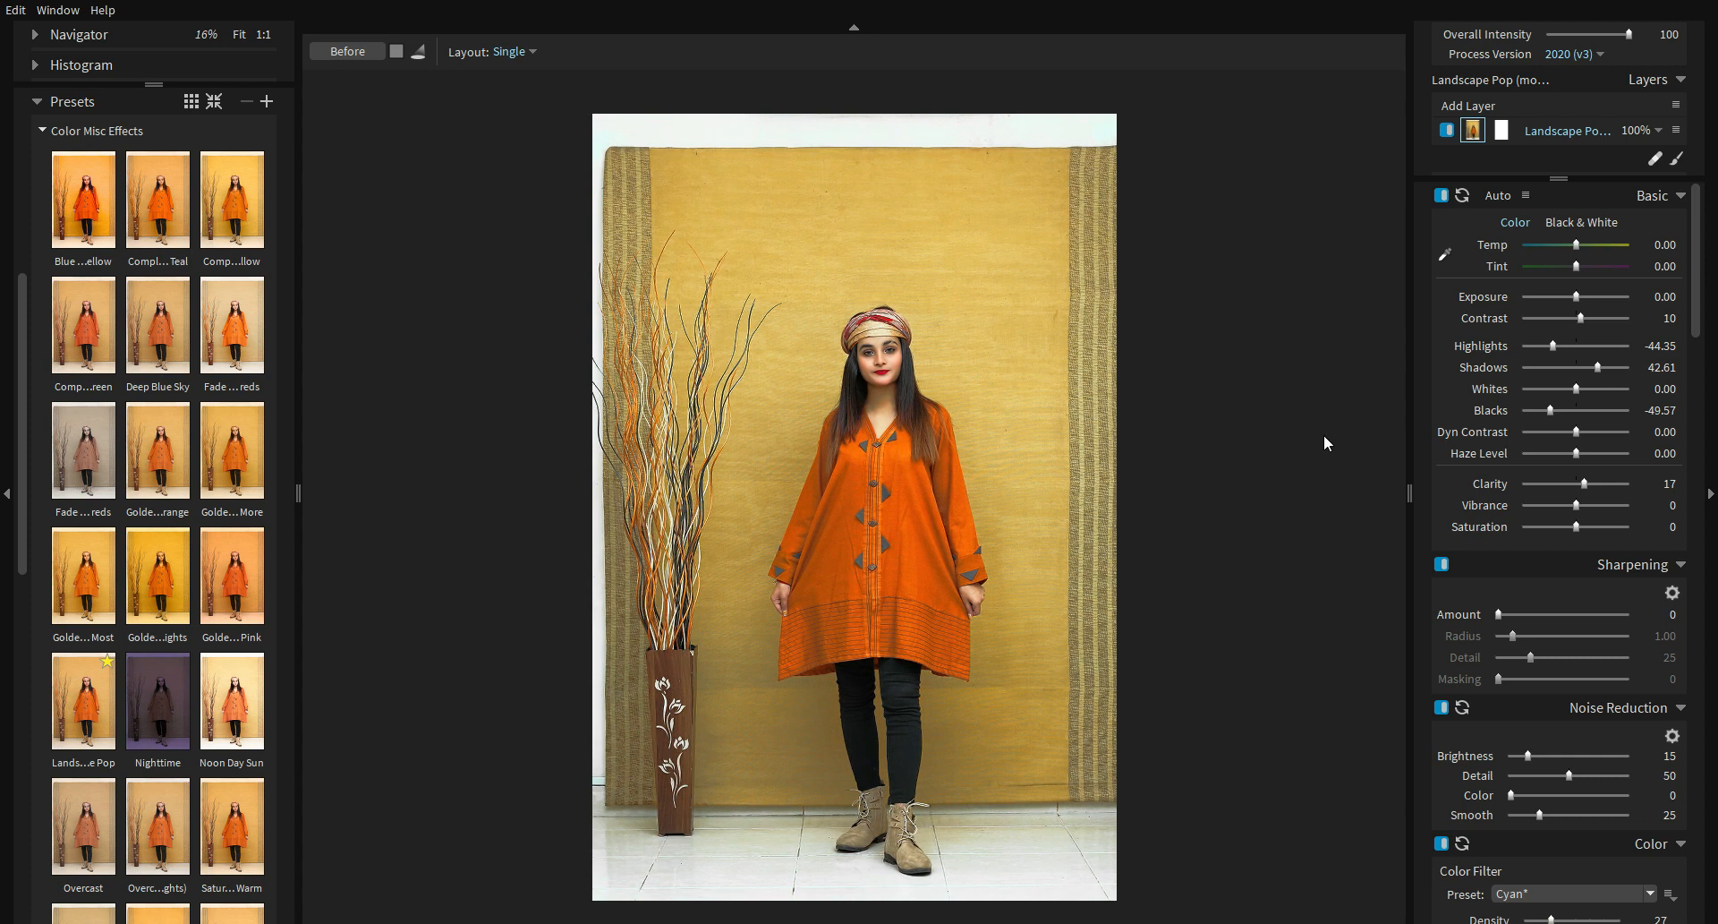
{"action": "scroll", "coordinate": [1332, 456], "scroll_direction": "down", "scroll_amount": 2}
{"action": "scroll", "coordinate": [1360, 502], "scroll_direction": "up", "scroll_amount": 1}
Set the Yellows saturation to 7 in the detailed colour adjustments
{"action": "scroll", "coordinate": [1521, 591], "scroll_direction": "down", "scroll_amount": 8}
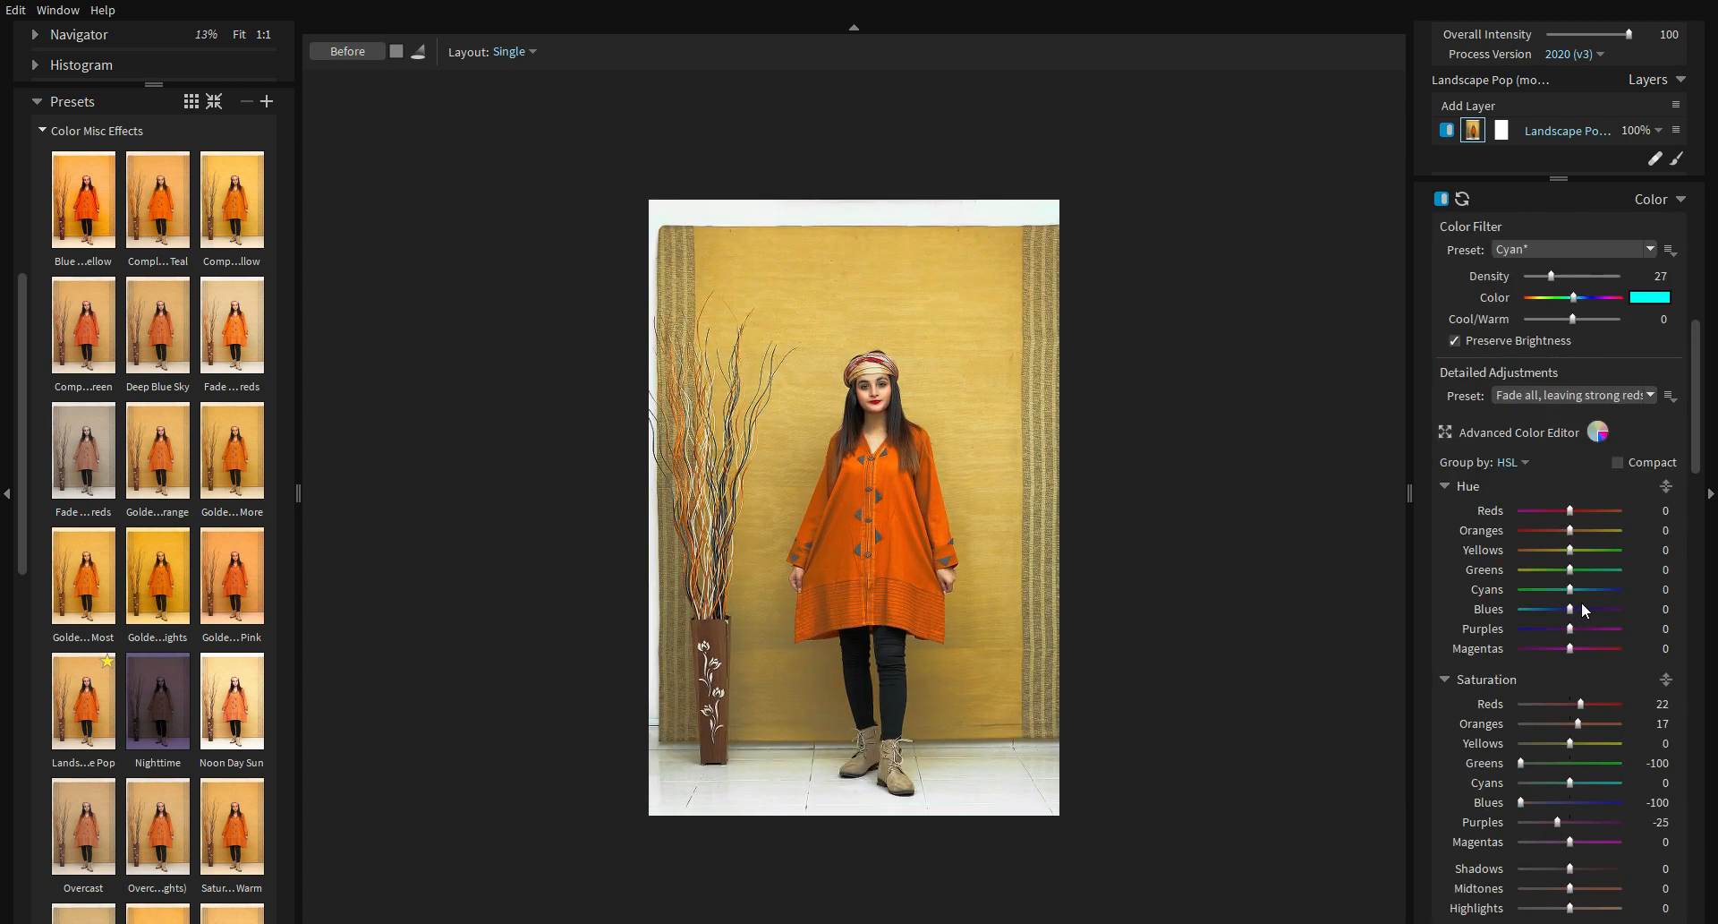
{"action": "mouse_move", "coordinate": [1572, 743]}
{"action": "left_mouse_down"}
{"action": "mouse_move", "coordinate": [1611, 738]}
{"action": "mouse_move", "coordinate": [1575, 743]}
{"action": "left_mouse_up"}
{"action": "scroll", "coordinate": [1075, 532], "scroll_direction": "down", "scroll_amount": 2}
{"action": "scroll", "coordinate": [1625, 716], "scroll_direction": "down", "scroll_amount": 2}
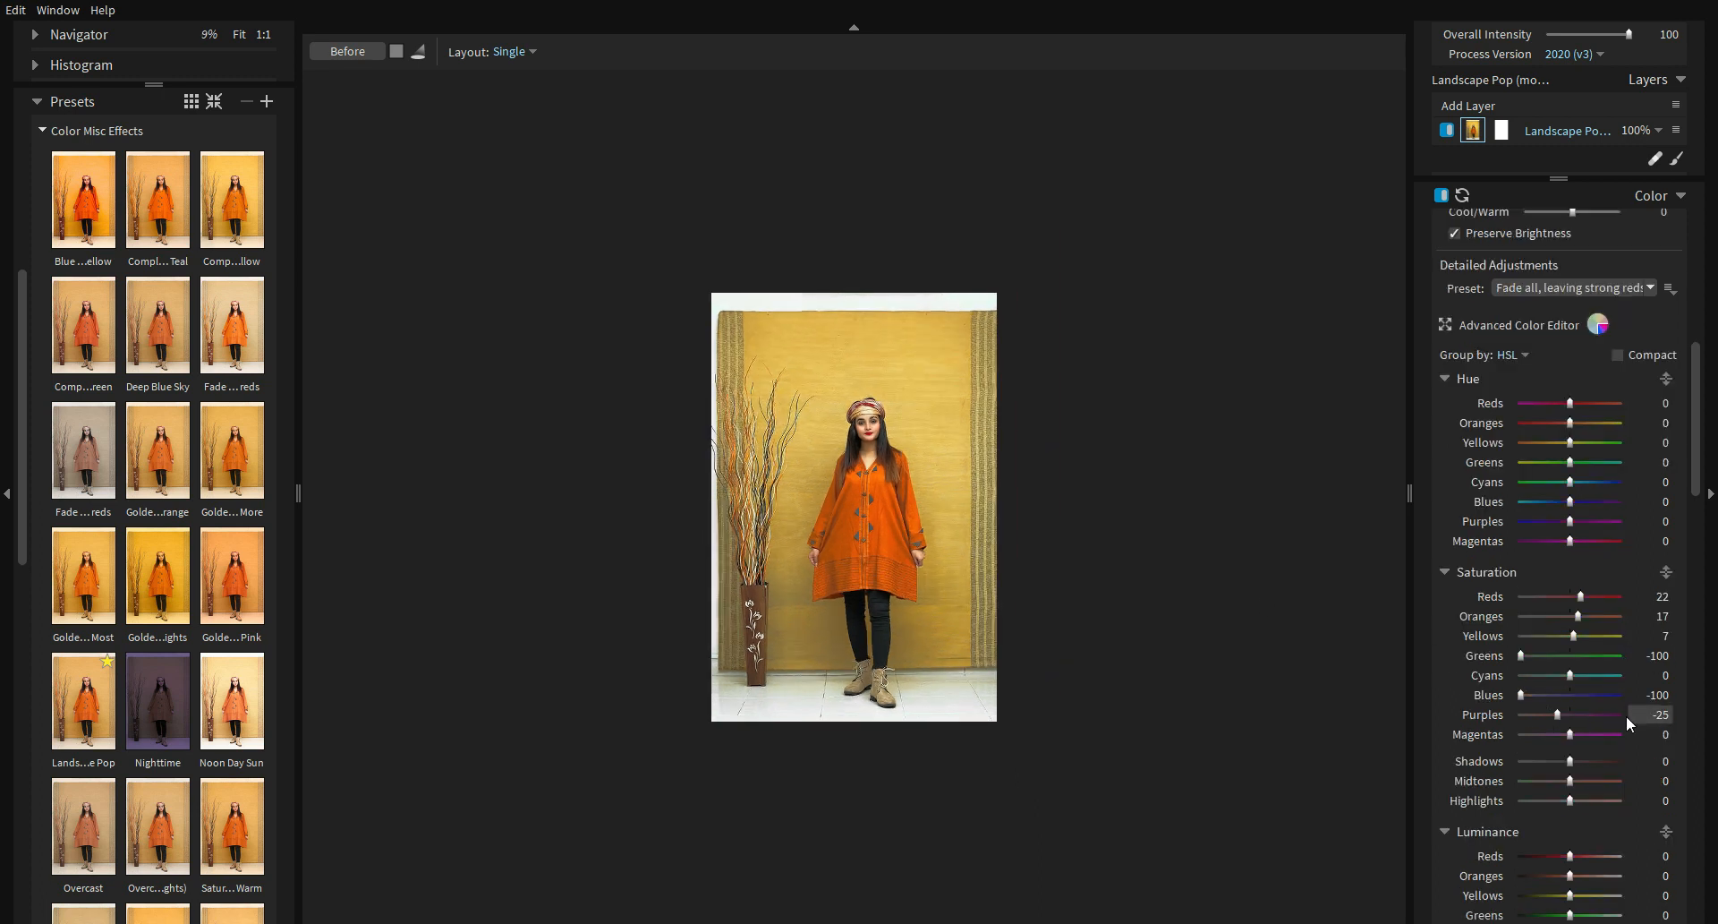
Set the Vignette amount to 12
{"action": "scroll", "coordinate": [1615, 718], "scroll_direction": "down", "scroll_amount": 20}
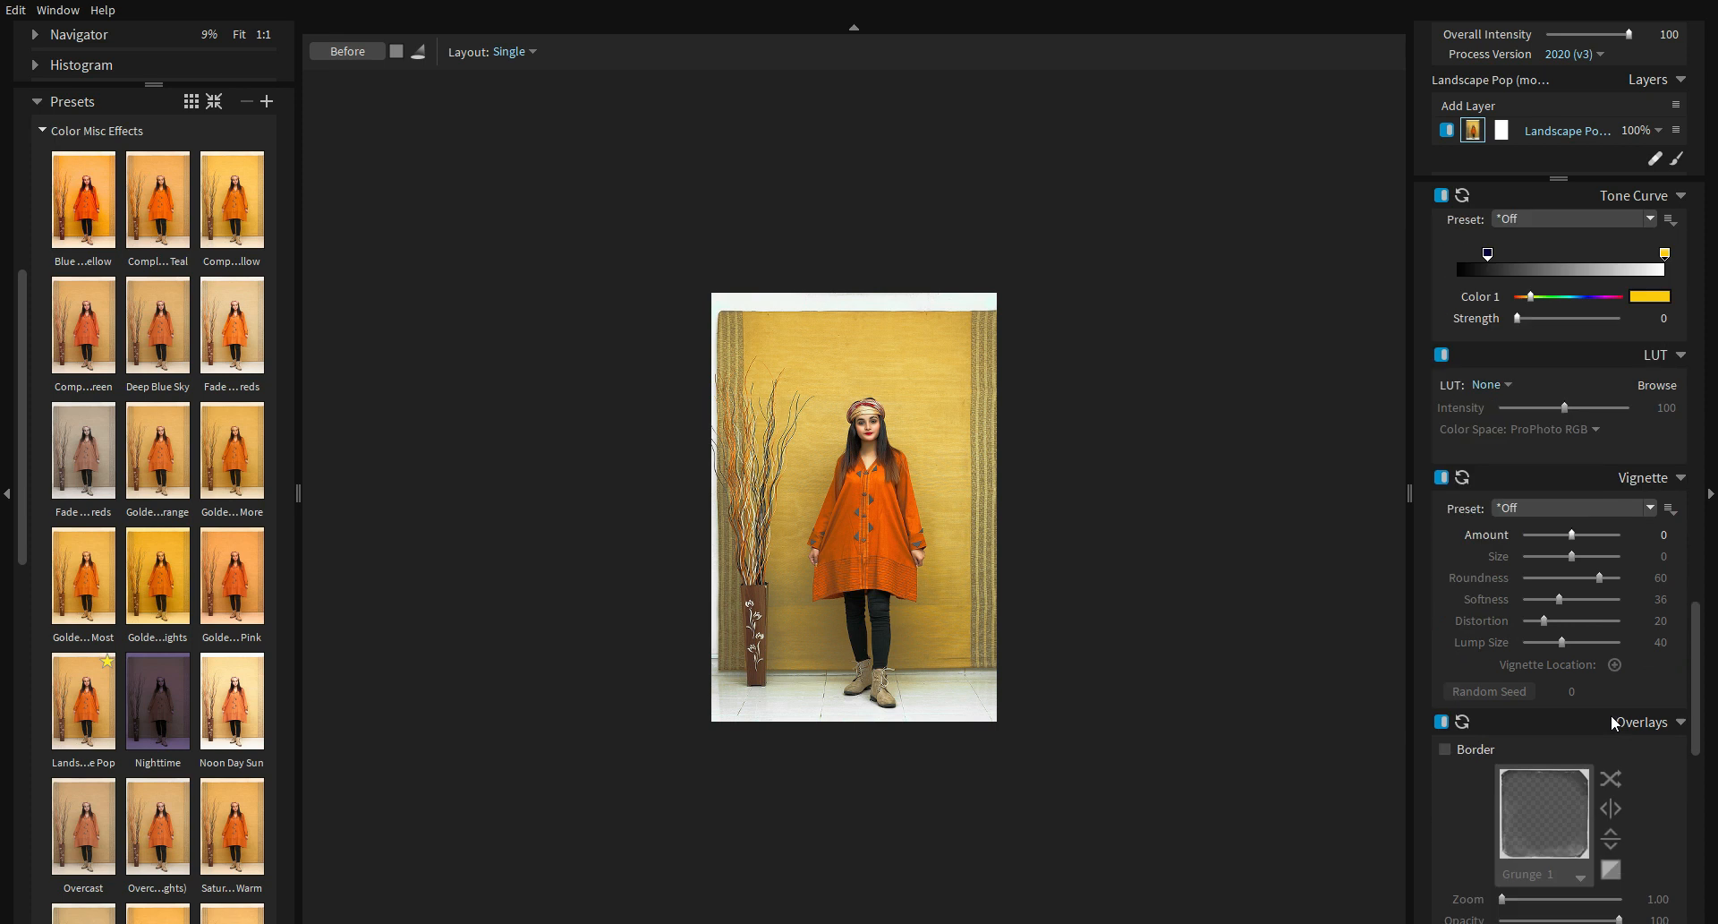
{"action": "mouse_move", "coordinate": [1572, 481]}
{"action": "left_mouse_down"}
{"action": "mouse_move", "coordinate": [1599, 481]}
{"action": "mouse_move", "coordinate": [1518, 488]}
{"action": "mouse_move", "coordinate": [1577, 485]}
{"action": "left_mouse_up"}
{"action": "scroll", "coordinate": [911, 454], "scroll_direction": "up", "scroll_amount": 2}
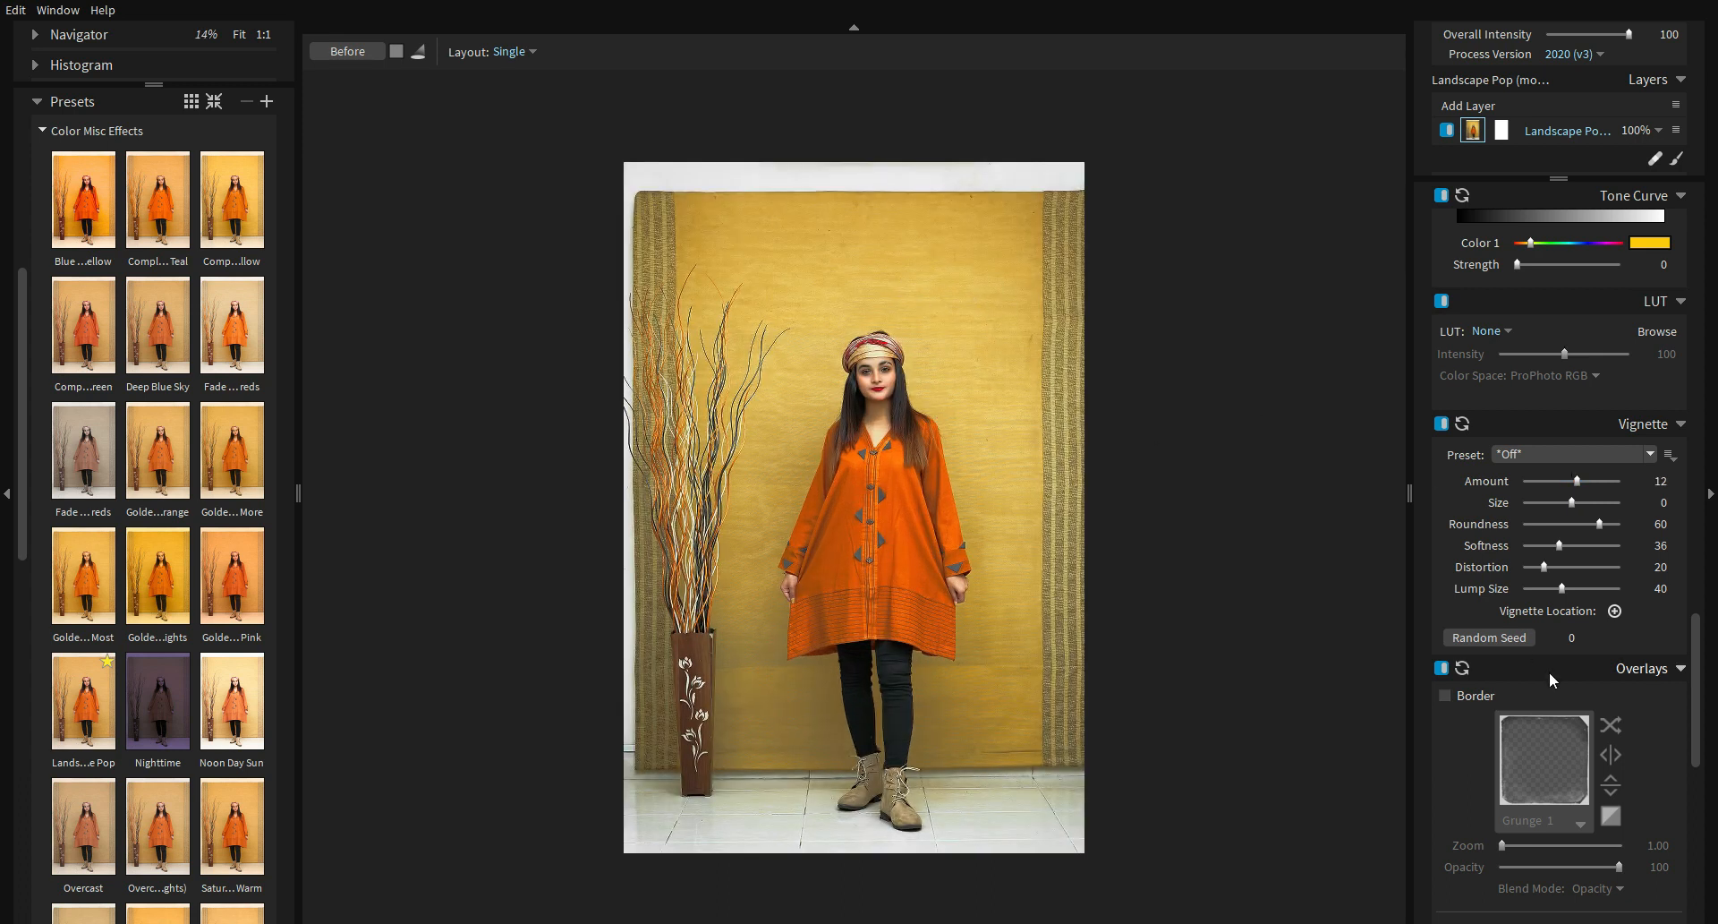
Try several Light Effect overlays on the photo, including Corner 3 and Flare
{"action": "scroll", "coordinate": [1636, 698], "scroll_direction": "down", "scroll_amount": 10}
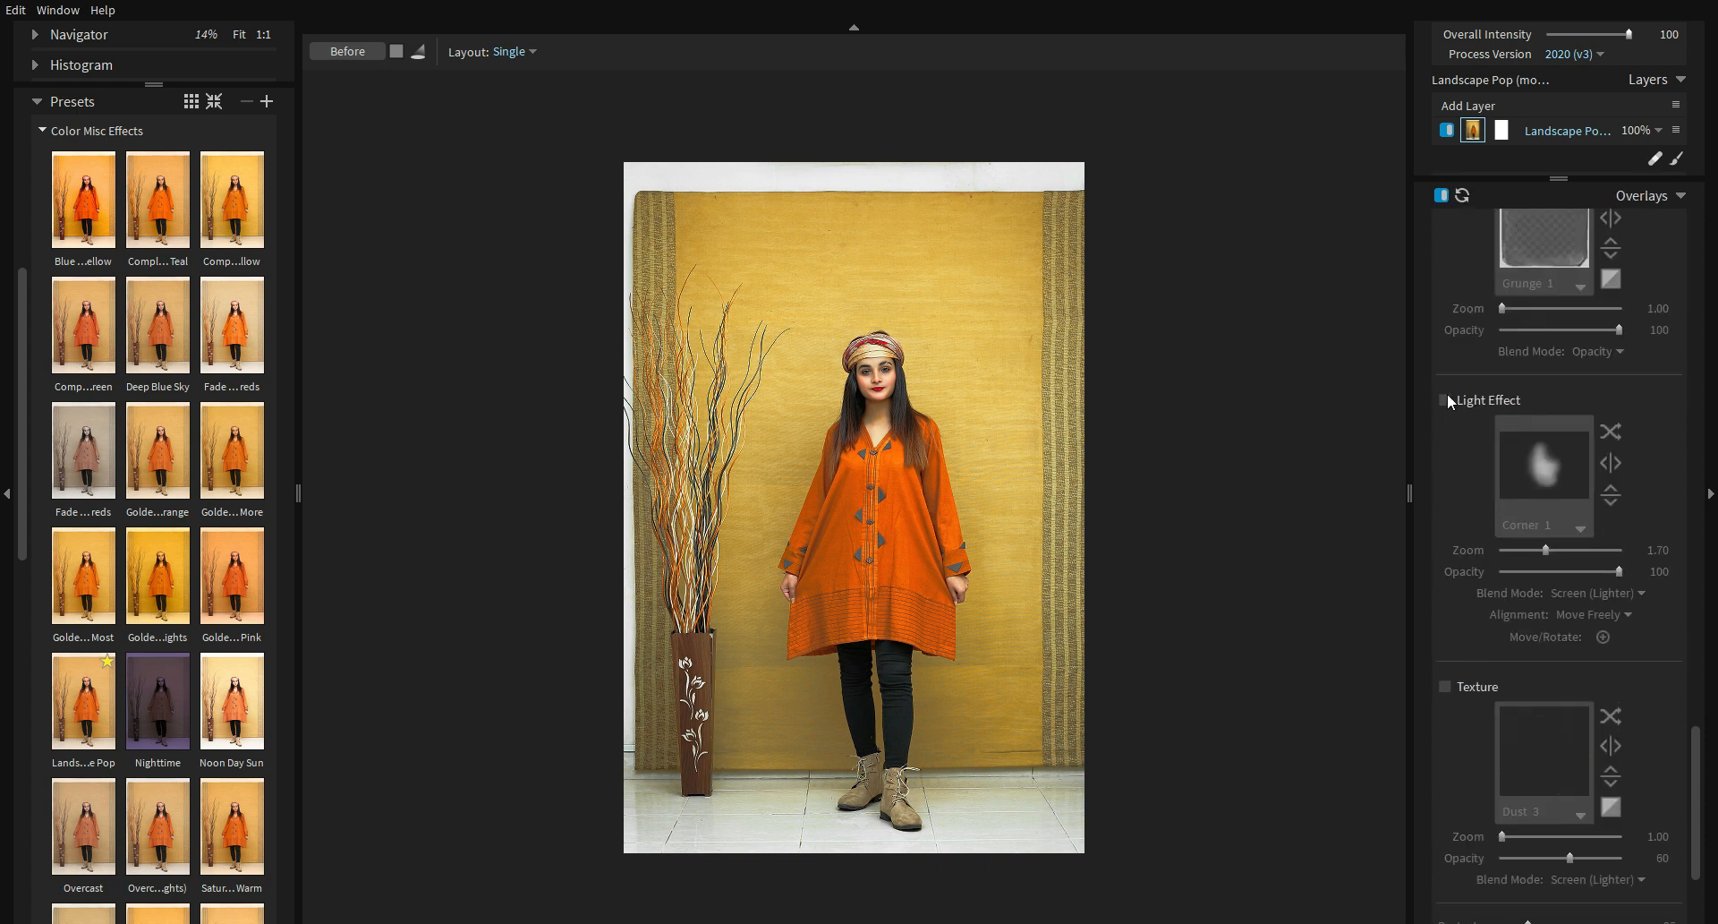
{"action": "left_click", "coordinate": [1444, 399]}
{"action": "left_click", "coordinate": [1544, 458]}
{"action": "left_click", "coordinate": [1436, 604]}
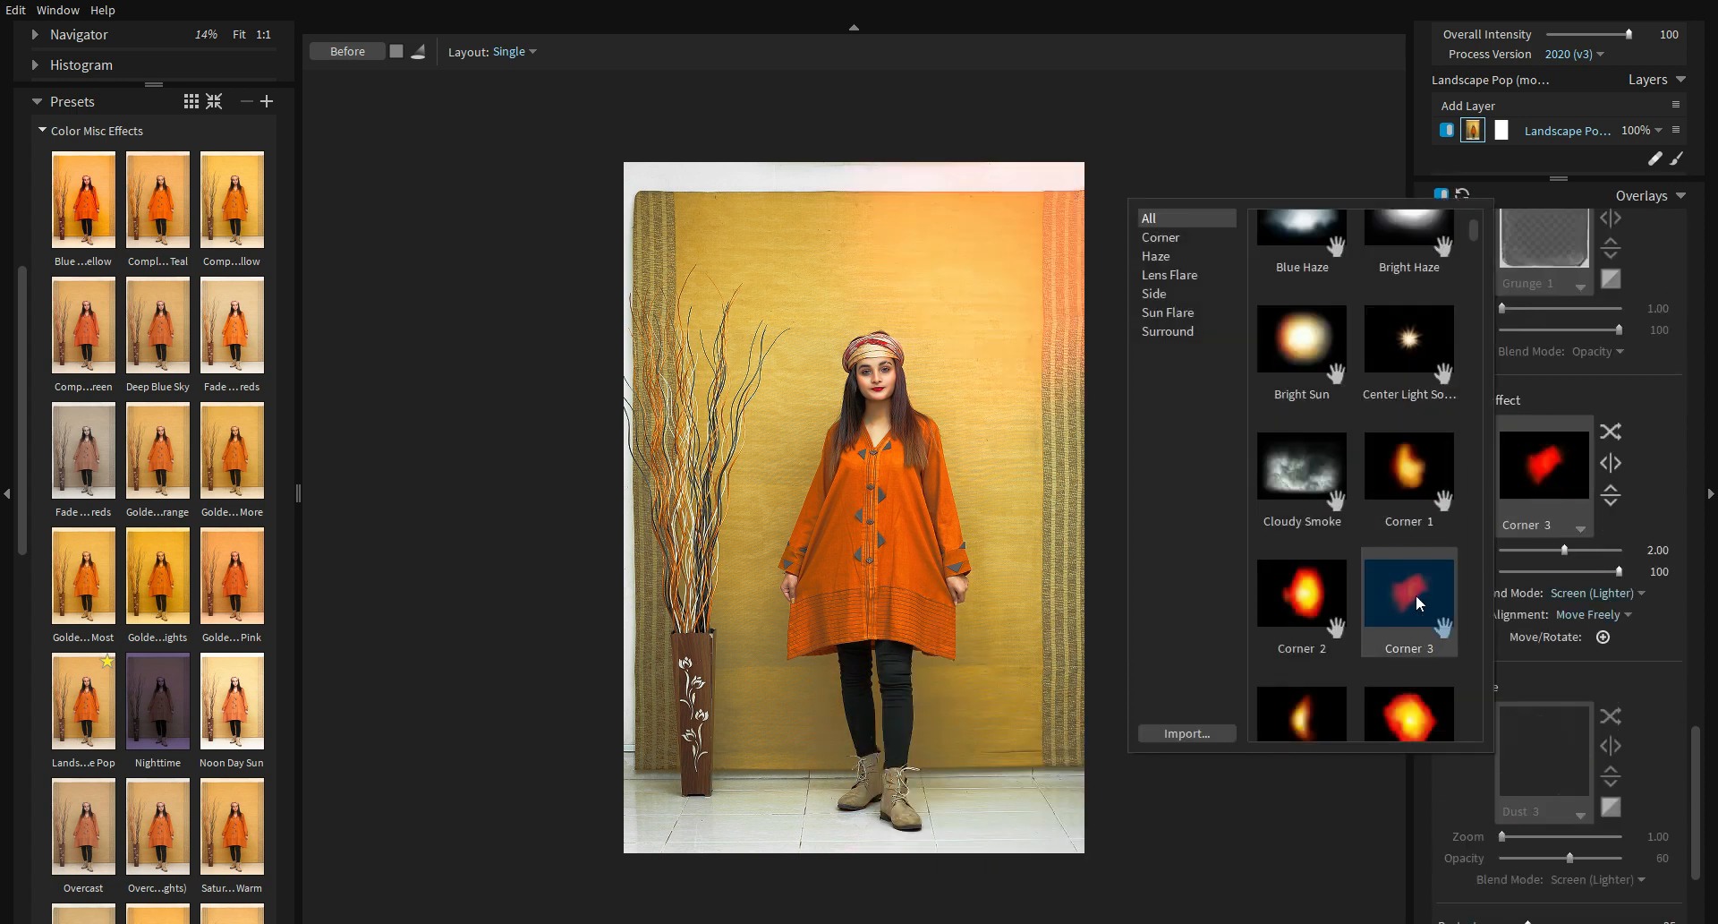
{"action": "scroll", "coordinate": [1416, 595], "scroll_direction": "down", "scroll_amount": 5}
{"action": "left_click", "coordinate": [1416, 595]}
{"action": "left_click", "coordinate": [1325, 568]}
{"action": "left_click", "coordinate": [1441, 678]}
{"action": "left_click", "coordinate": [1441, 679]}
Move the Flare over the upper right of the backdrop, then turn the Light Effect off
{"action": "left_click_drag", "start_coordinate": [686, 415], "coordinate": [1132, 366]}
{"action": "left_click_drag", "start_coordinate": [1133, 335], "coordinate": [990, 254]}
{"action": "left_click", "coordinate": [1526, 460]}
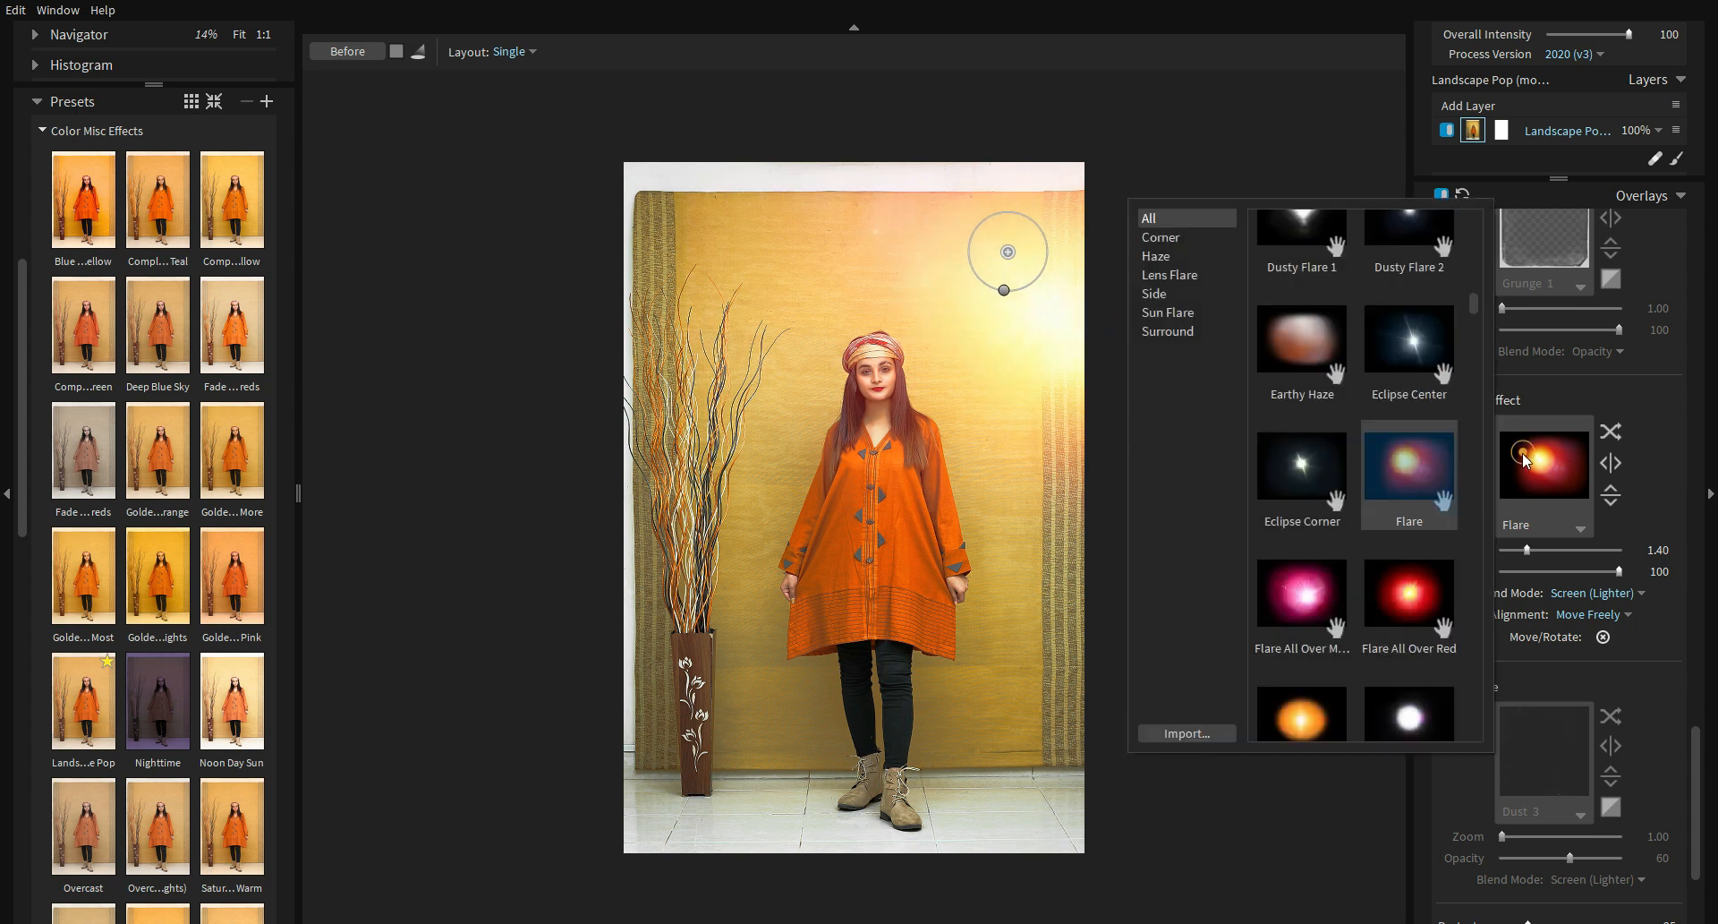
{"action": "left_click", "coordinate": [1560, 394]}
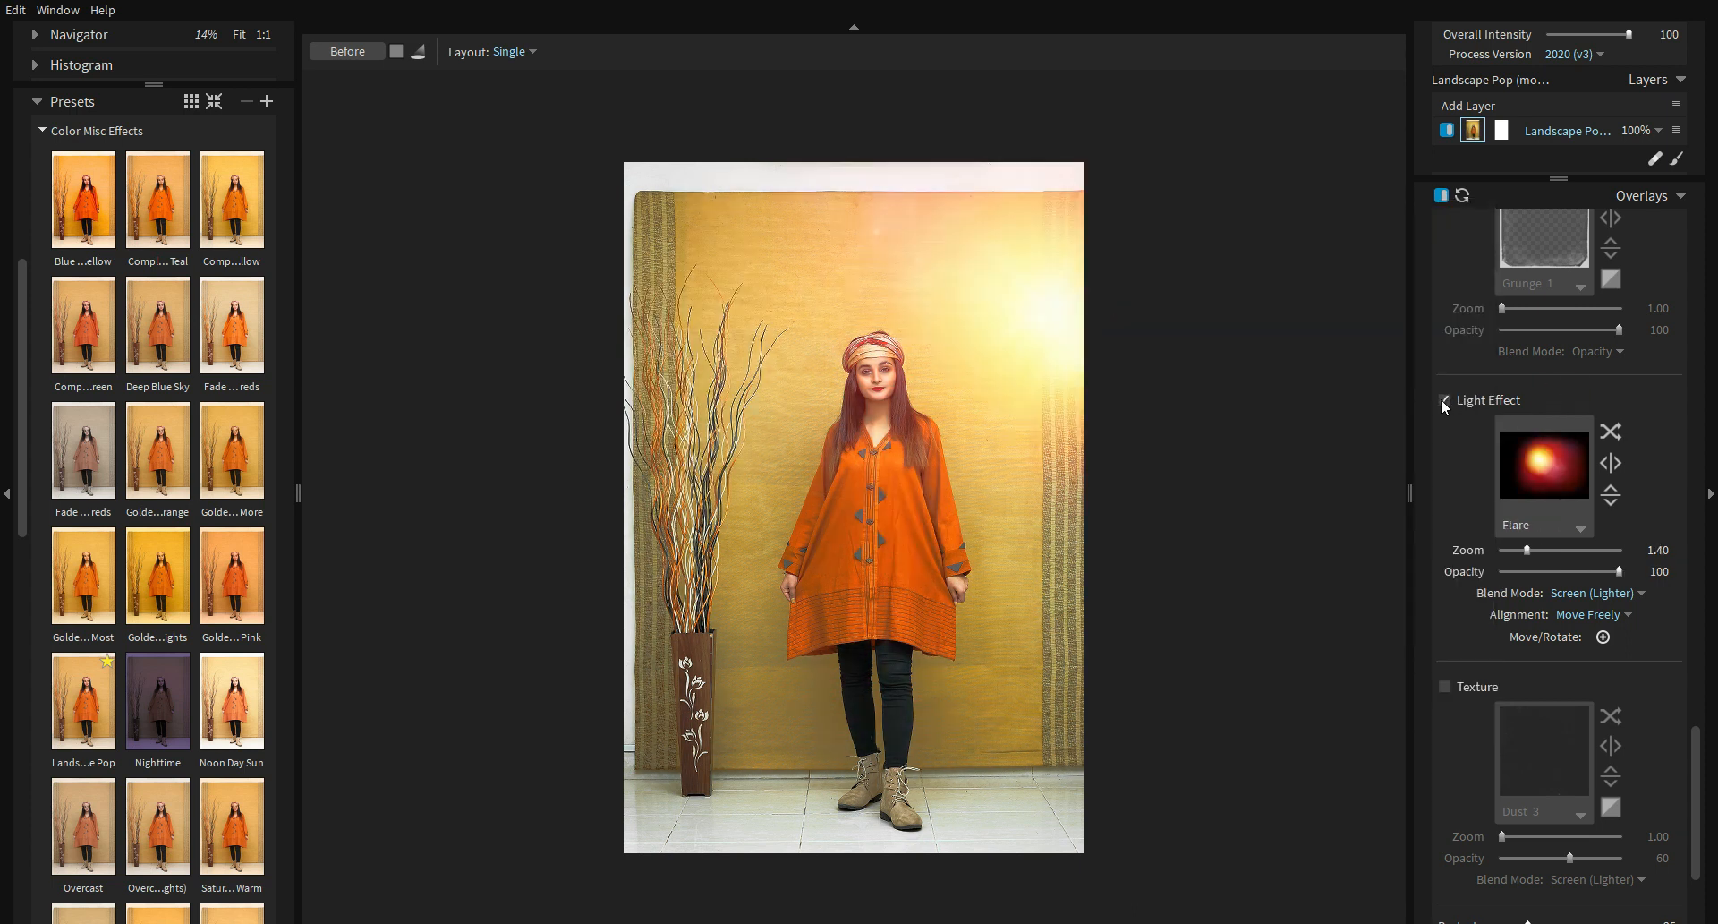
{"action": "left_click", "coordinate": [1444, 400]}
{"action": "scroll", "coordinate": [979, 278], "scroll_direction": "down", "scroll_amount": 1}
{"action": "scroll", "coordinate": [1623, 700], "scroll_direction": "down", "scroll_amount": 3}
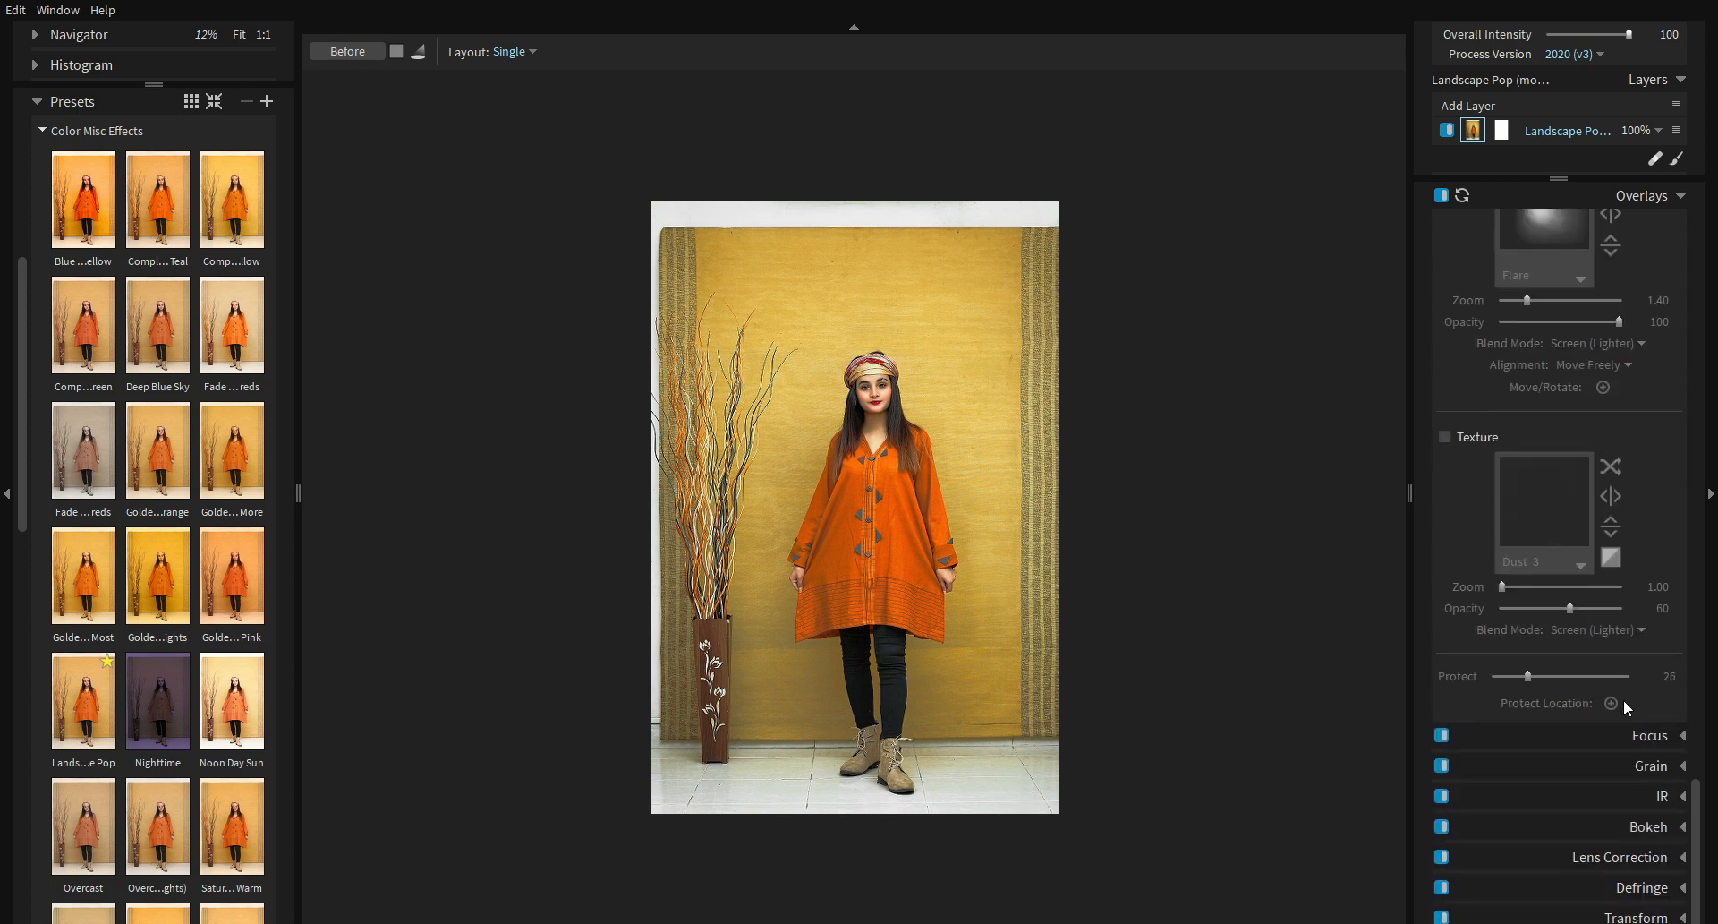
{"action": "left_click", "coordinate": [1593, 737]}
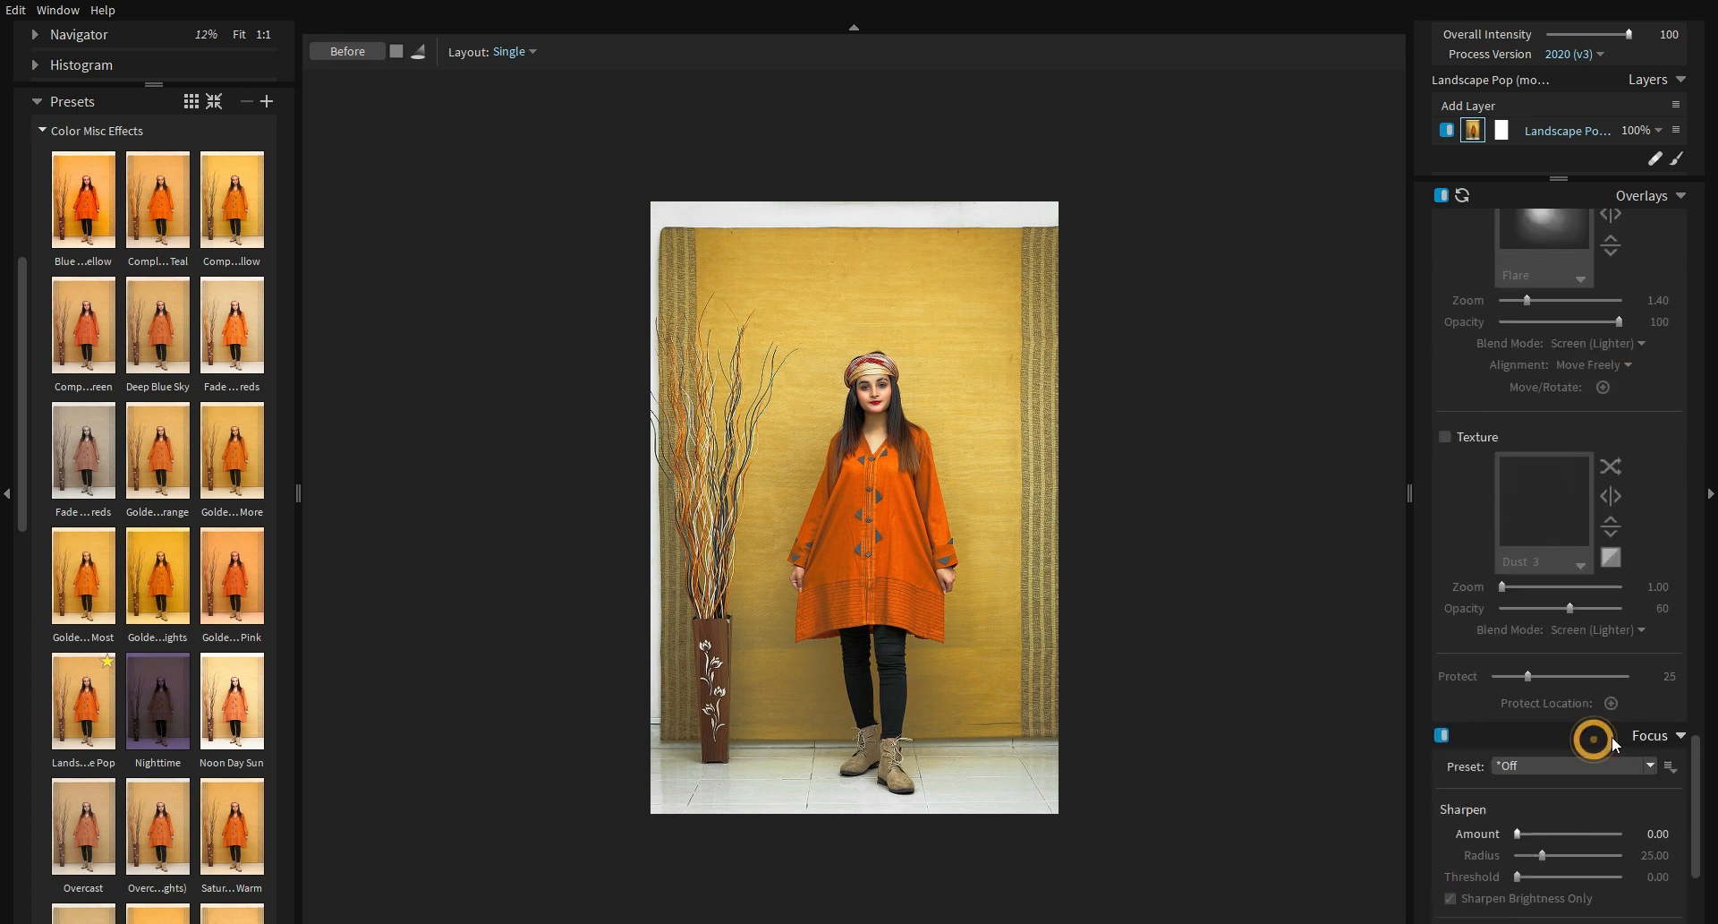
{"action": "scroll", "coordinate": [1576, 742], "scroll_direction": "down", "scroll_amount": 2}
{"action": "left_click", "coordinate": [1590, 765]}
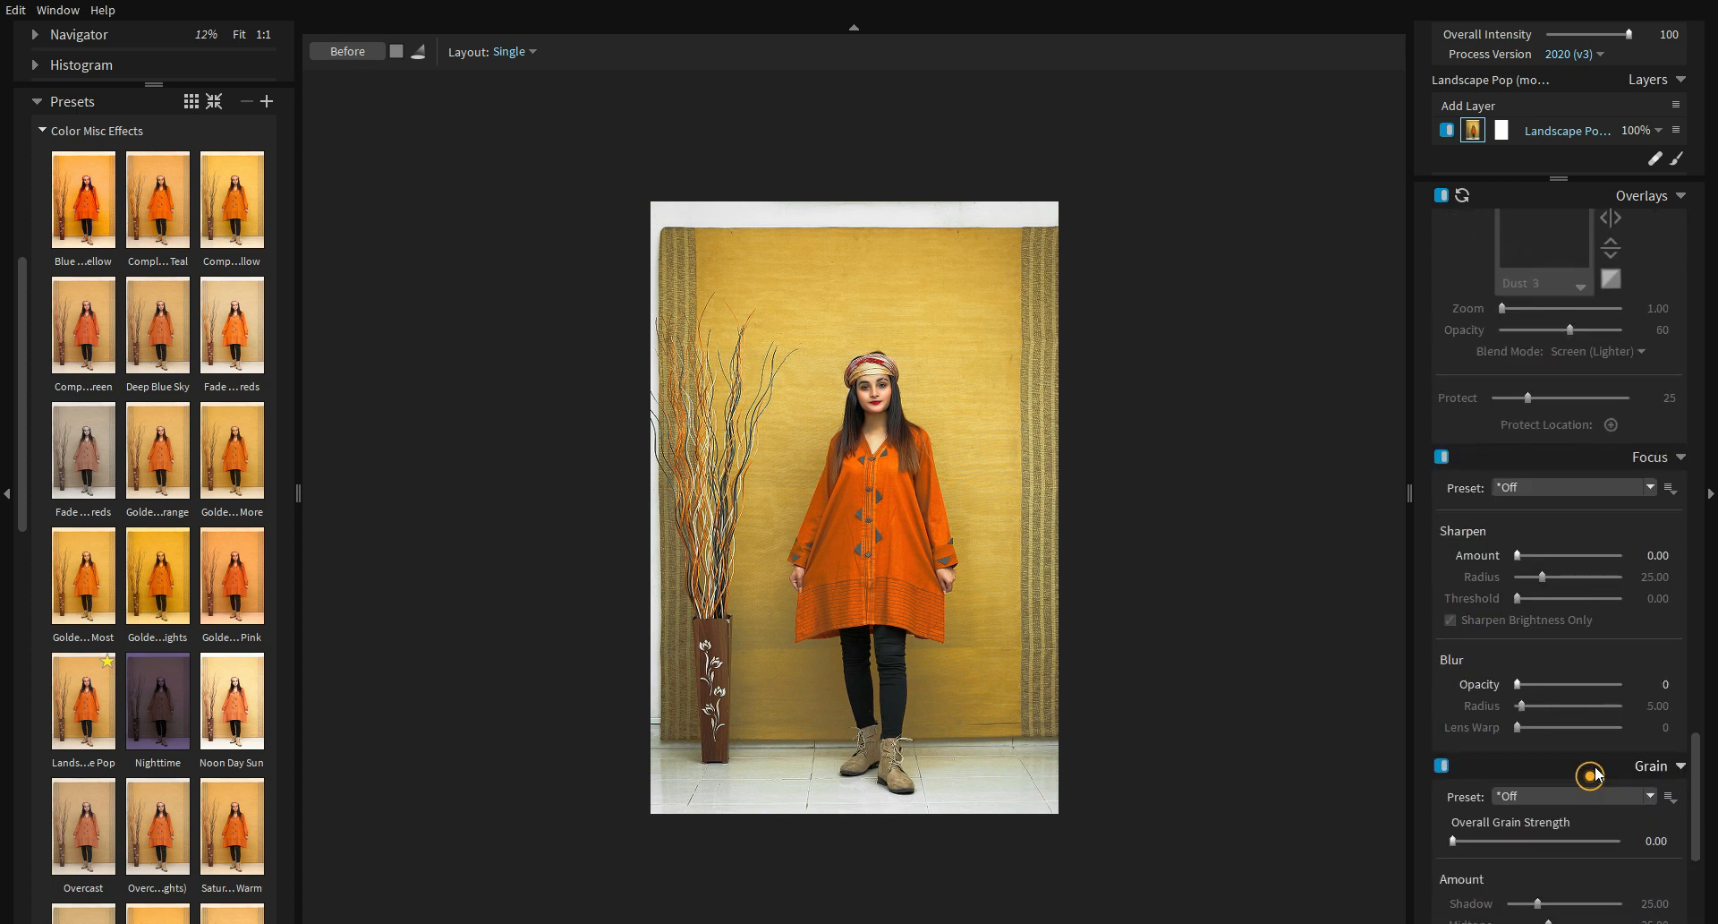
{"action": "scroll", "coordinate": [1593, 728], "scroll_direction": "up", "scroll_amount": 10}
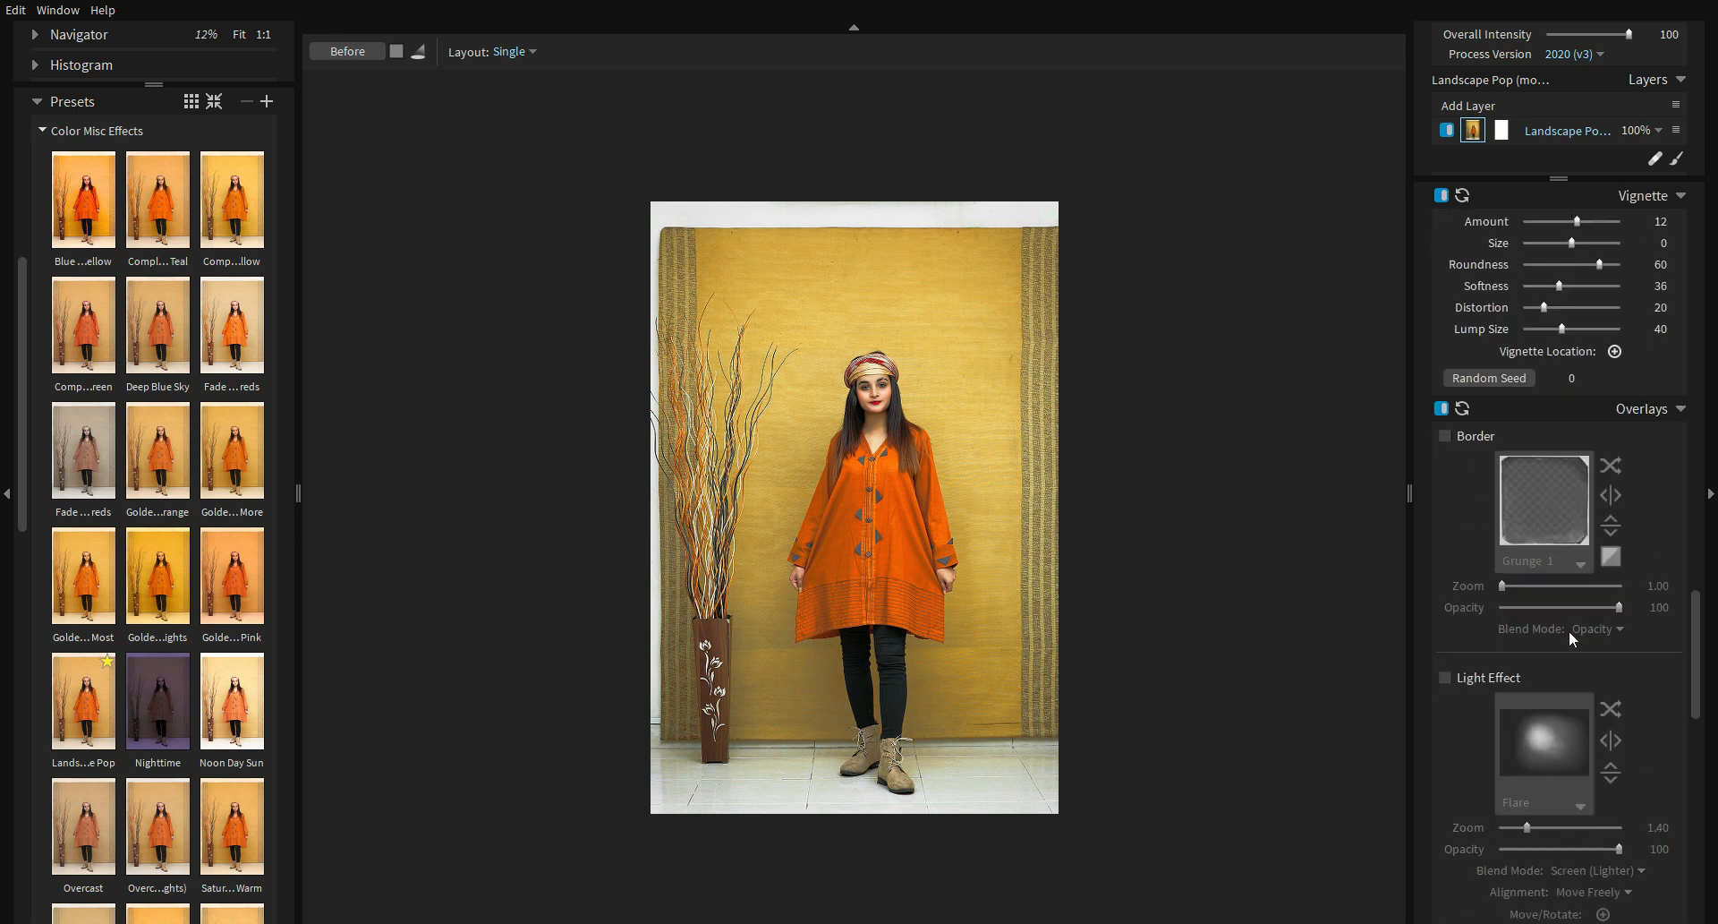
Set the Greens saturation to -34 and raise the Blues saturation in the detailed colour adjustments
{"action": "scroll", "coordinate": [1471, 620], "scroll_direction": "up", "scroll_amount": 5}
{"action": "scroll", "coordinate": [833, 420], "scroll_direction": "up", "scroll_amount": 2}
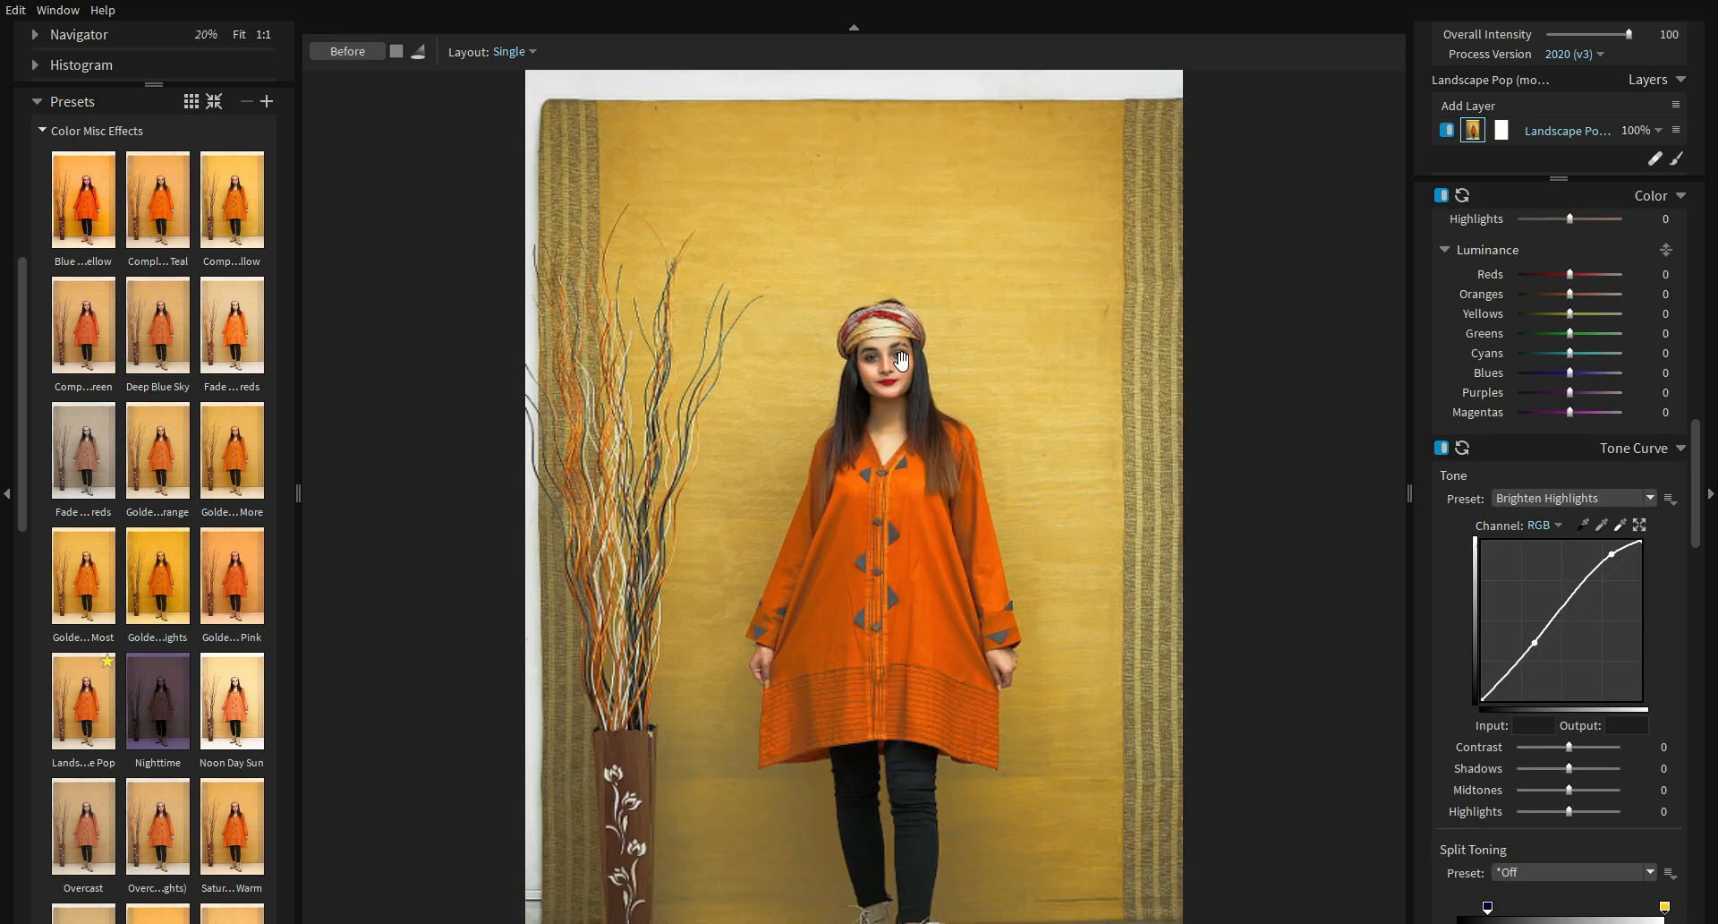
{"action": "scroll", "coordinate": [1593, 422], "scroll_direction": "up", "scroll_amount": 5}
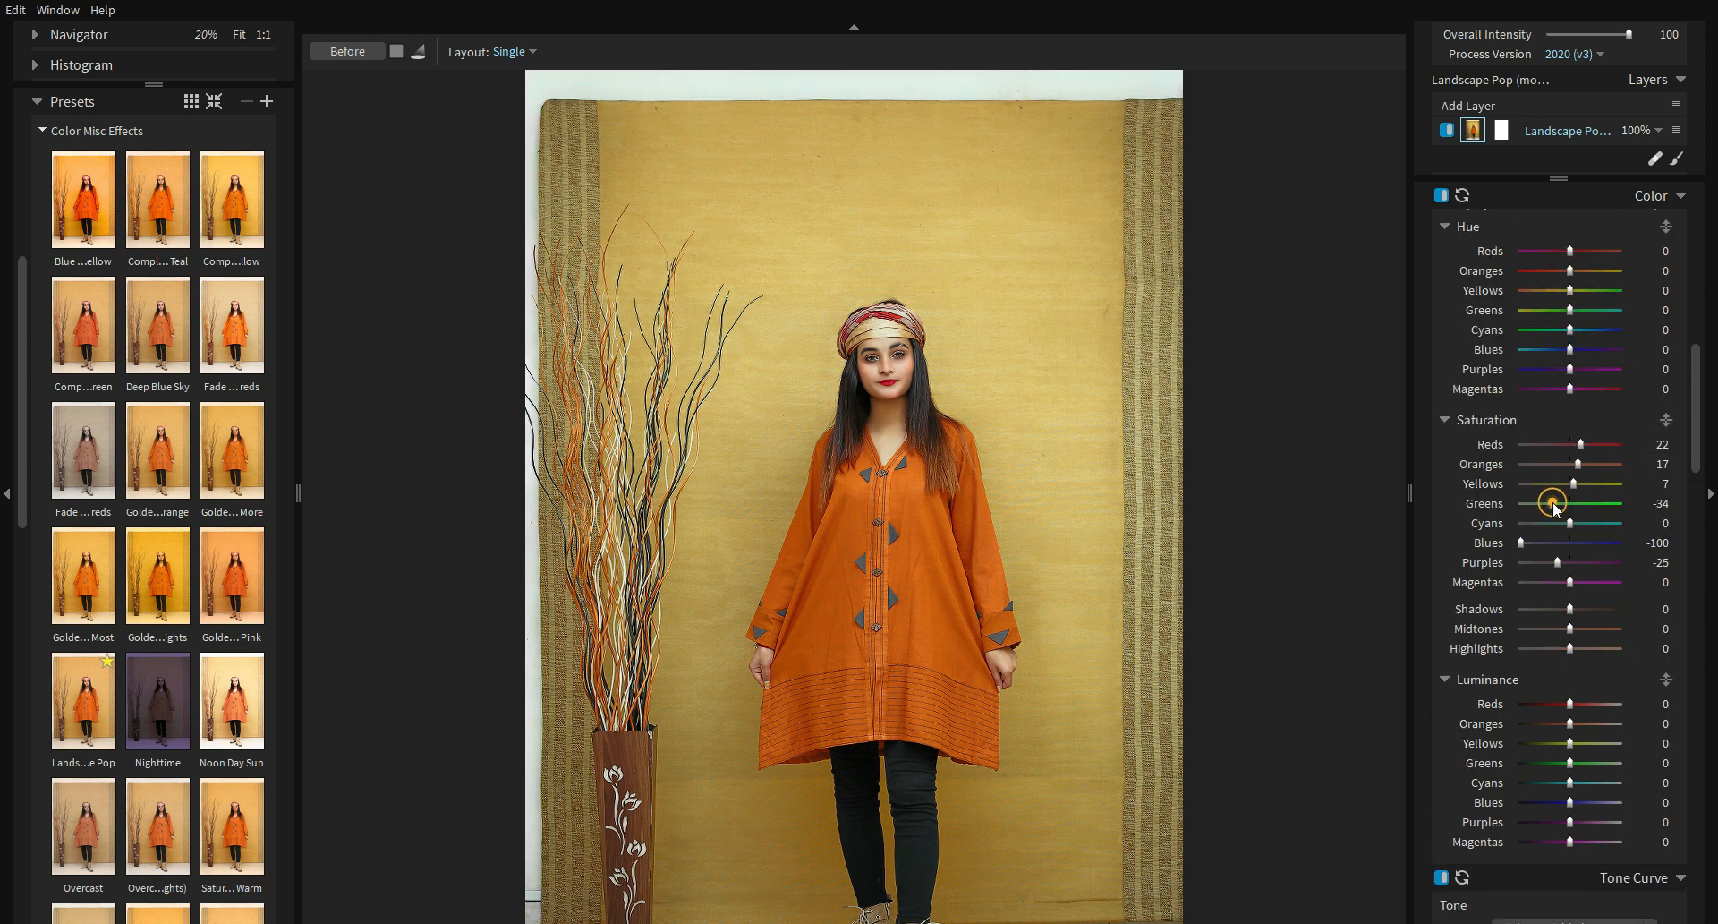
{"action": "left_click", "coordinate": [1545, 542]}
Fine-tune the Exposure in the Basic adjustments, trying 0.13, and apply the filter to the photo in Photoshop
{"action": "scroll", "coordinate": [1548, 394], "scroll_direction": "up", "scroll_amount": 3}
{"action": "scroll", "coordinate": [1548, 385], "scroll_direction": "up", "scroll_amount": 10}
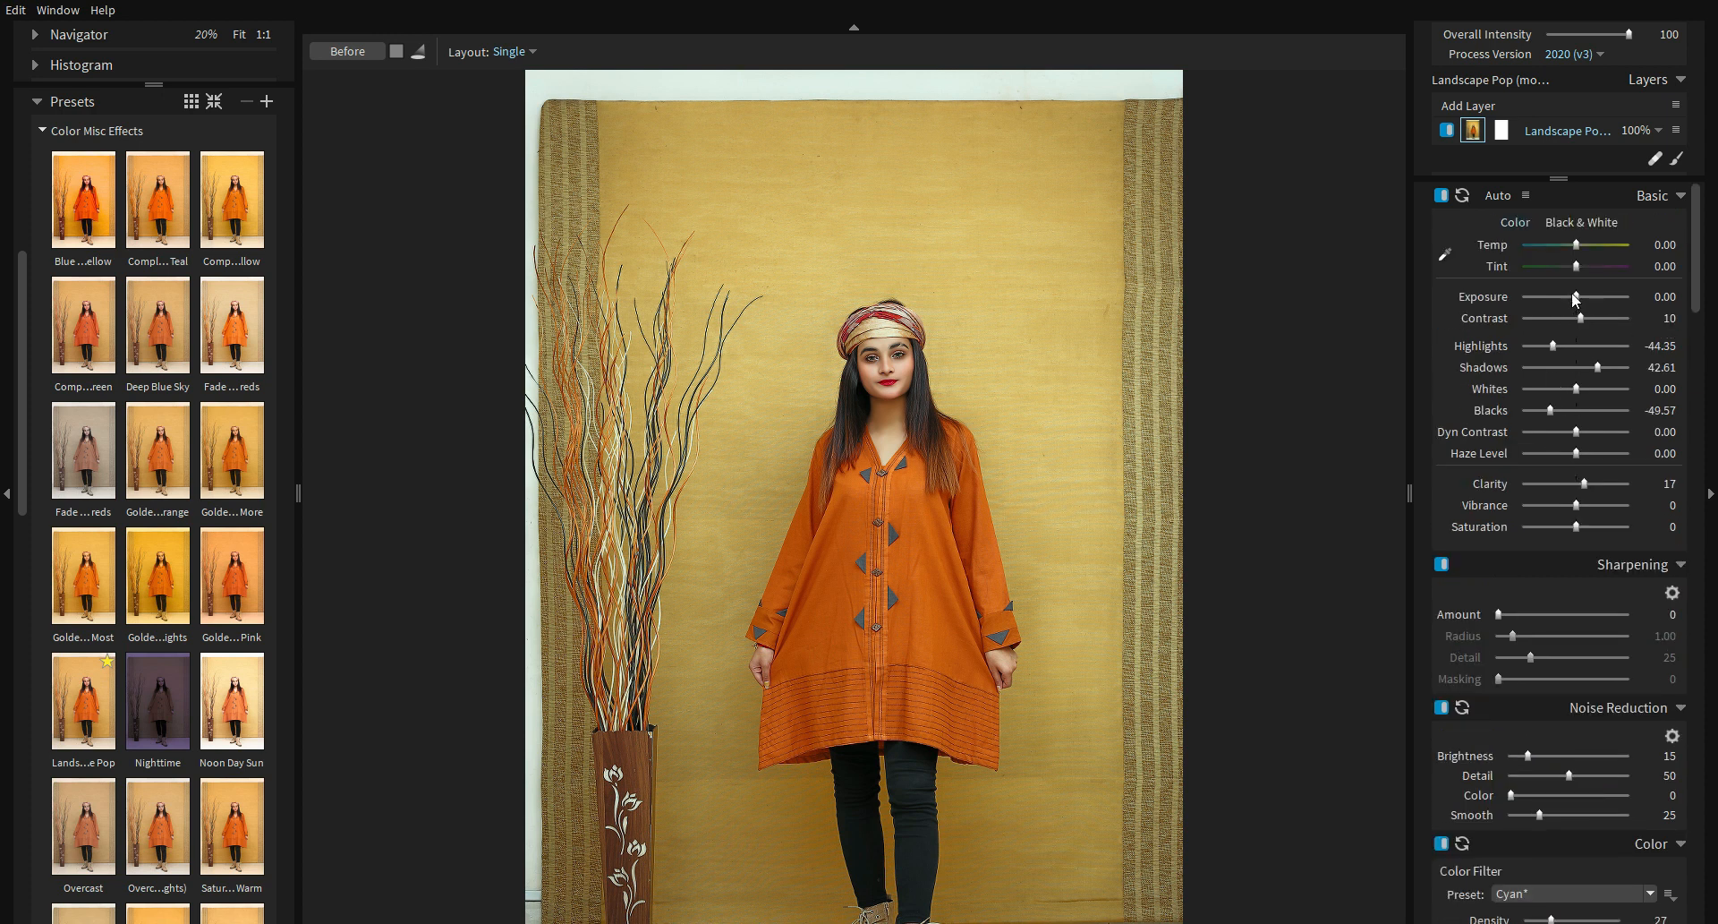
{"action": "left_click_drag", "start_coordinate": [1579, 295], "coordinate": [1581, 298]}
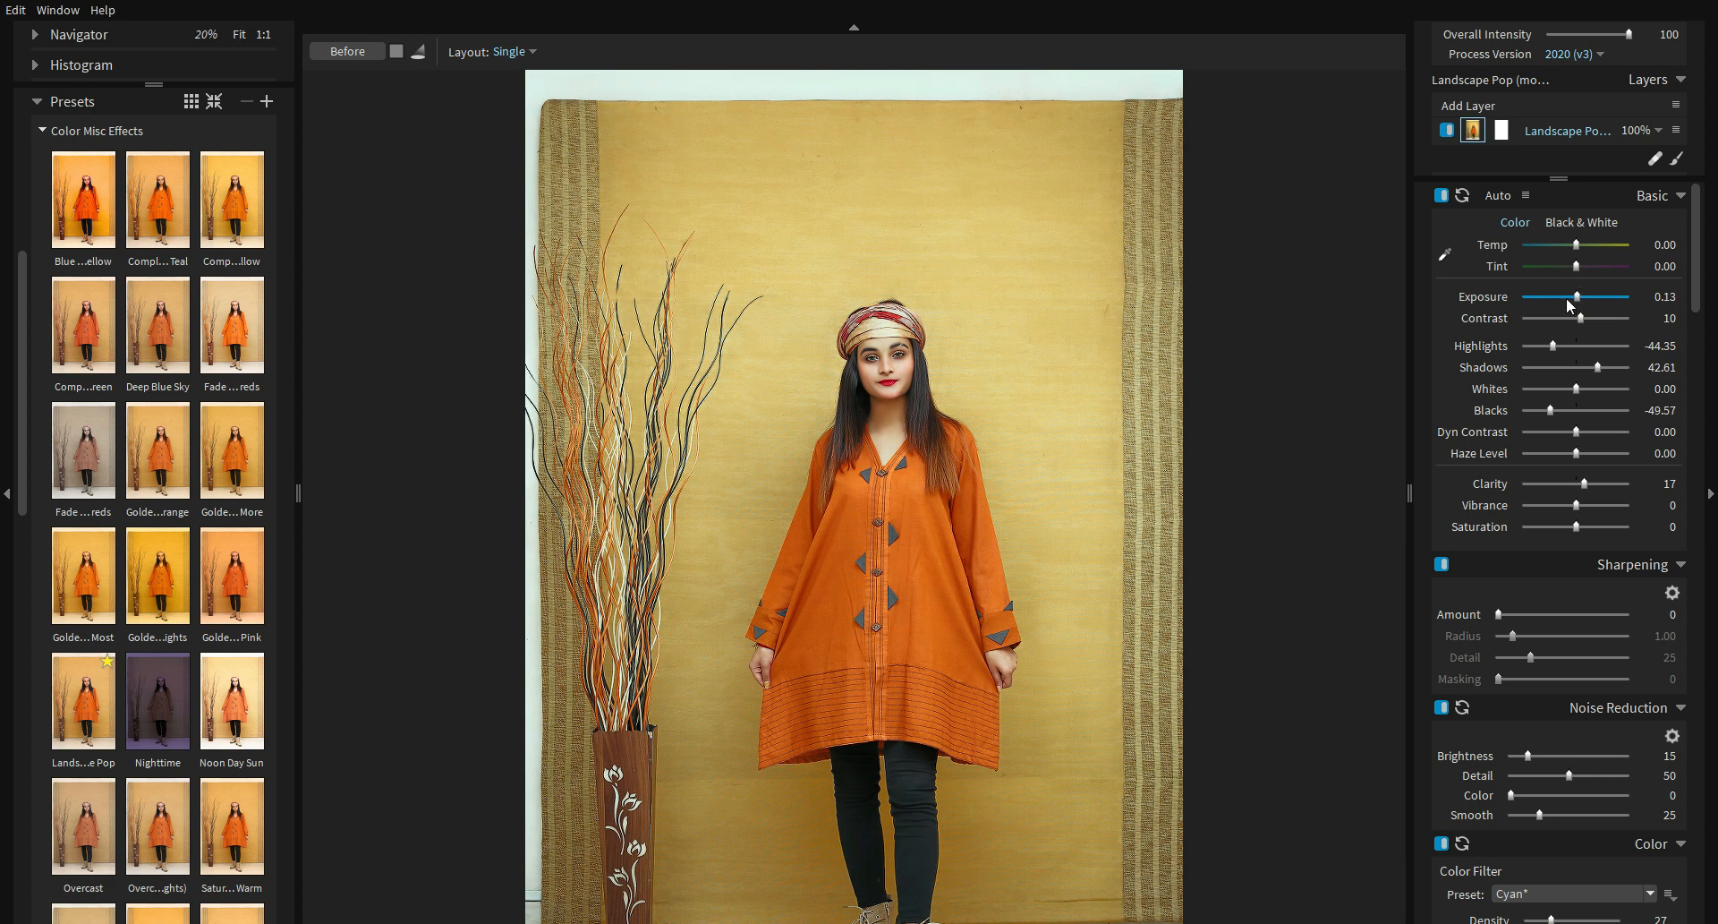
{"action": "scroll", "coordinate": [858, 347], "scroll_direction": "up", "scroll_amount": 2}
{"action": "left_click_drag", "start_coordinate": [1580, 298], "coordinate": [1575, 298]}
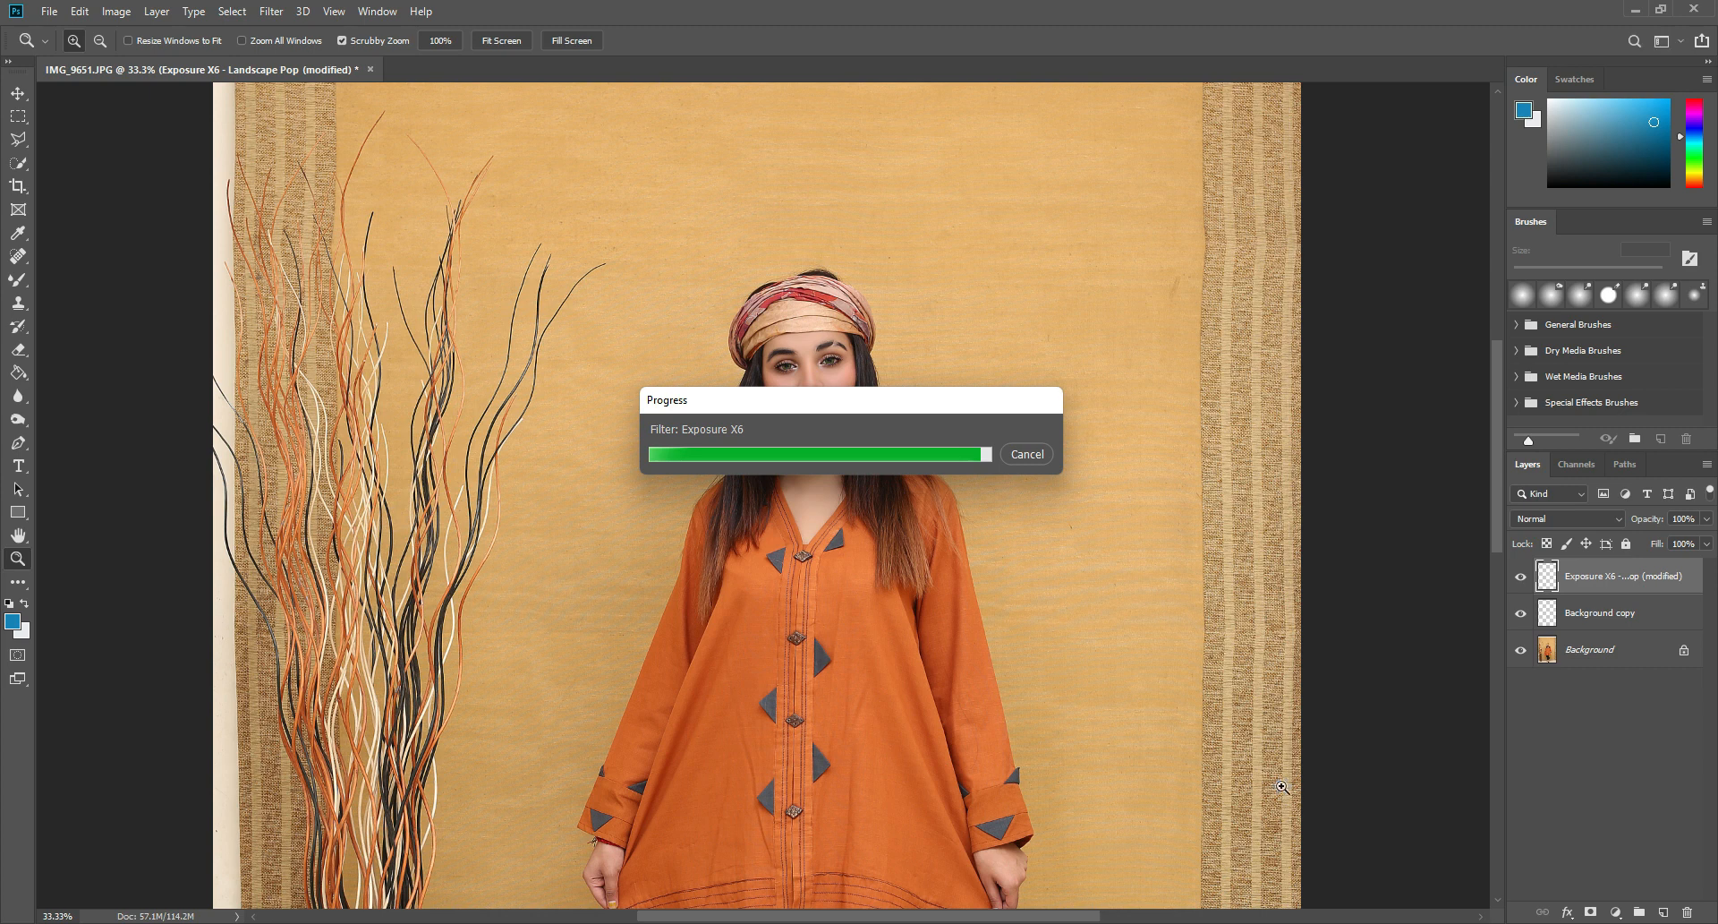
Hide the Background copy layer and toggle the Exposure X6 layer to compare the face before and after grading
{"action": "left_click", "coordinate": [870, 384]}
{"action": "left_click", "coordinate": [869, 383]}
{"action": "left_click", "coordinate": [869, 384]}
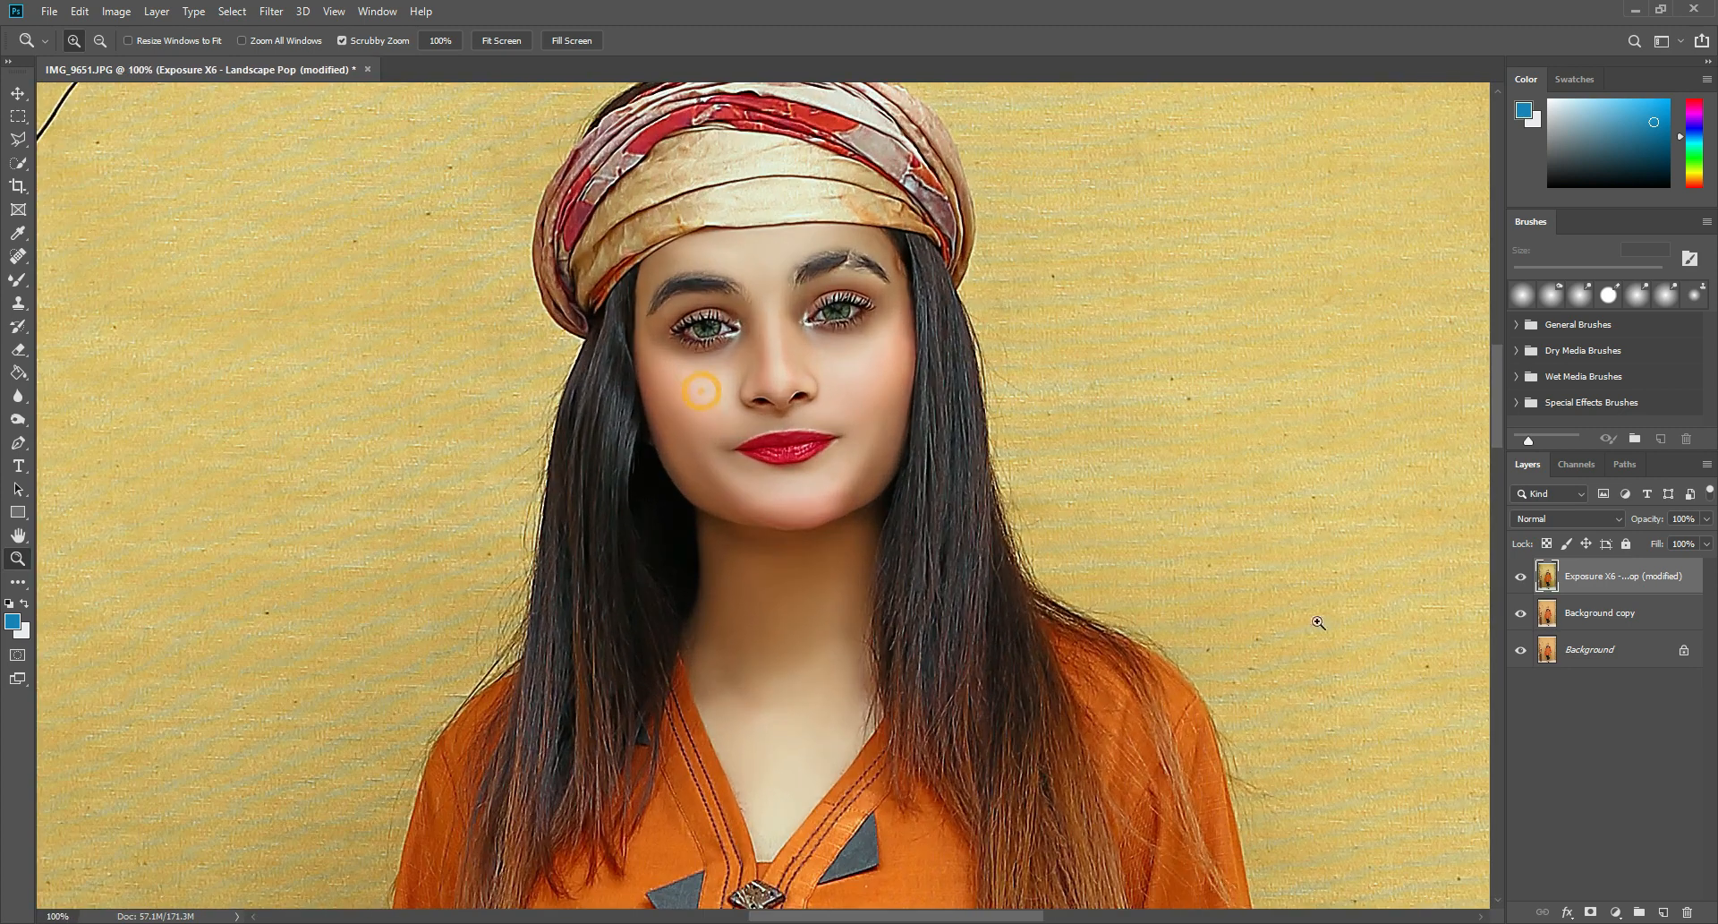
{"action": "left_click", "coordinate": [1520, 613]}
{"action": "left_click", "coordinate": [1523, 578]}
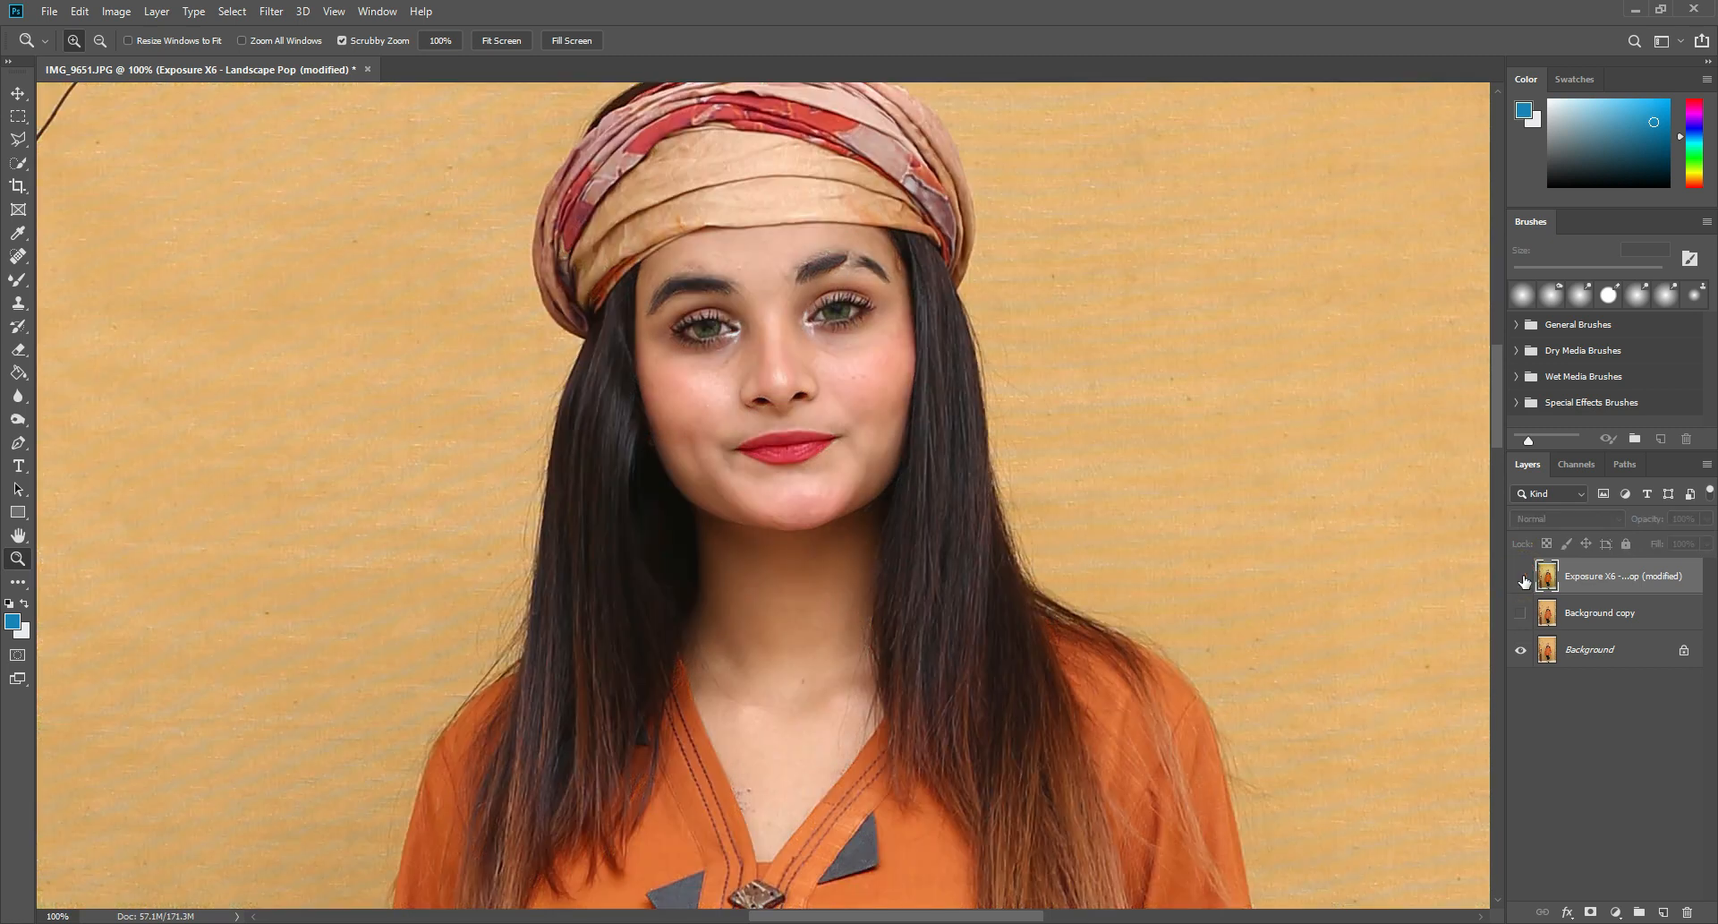
{"action": "left_click", "coordinate": [1523, 578]}
{"action": "left_click", "coordinate": [1524, 578]}
{"action": "left_click", "coordinate": [1523, 578]}
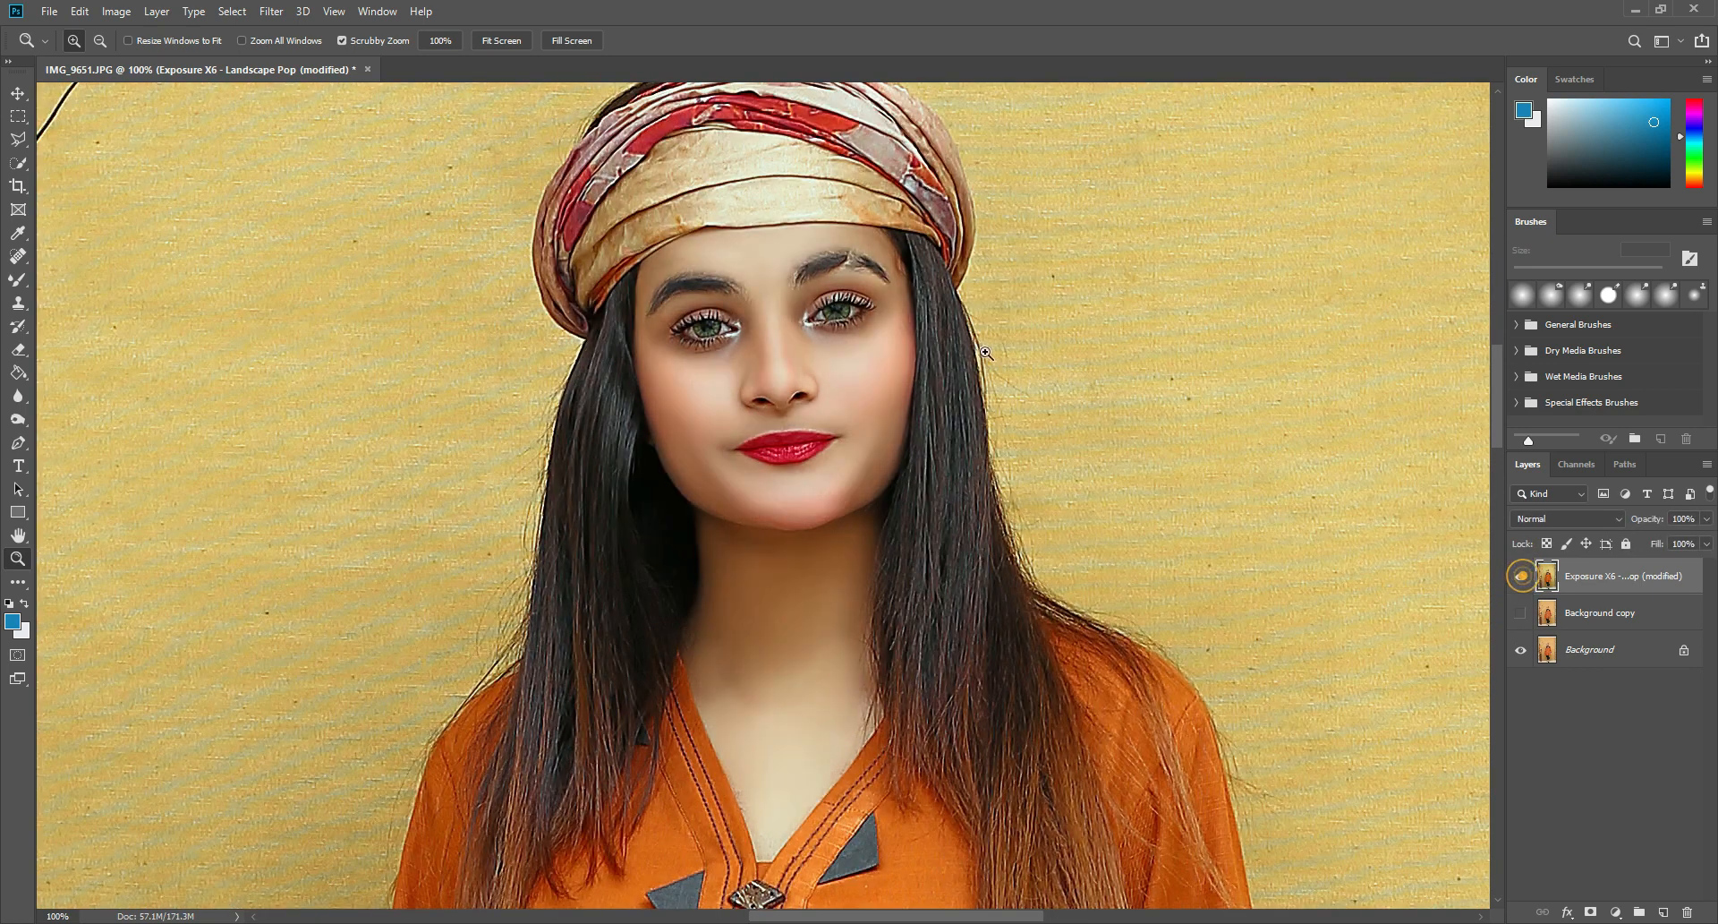
Compare the eyes and skin before and after at 200% by toggling the Exposure X6 layer's visibility
{"action": "left_click", "coordinate": [839, 284]}
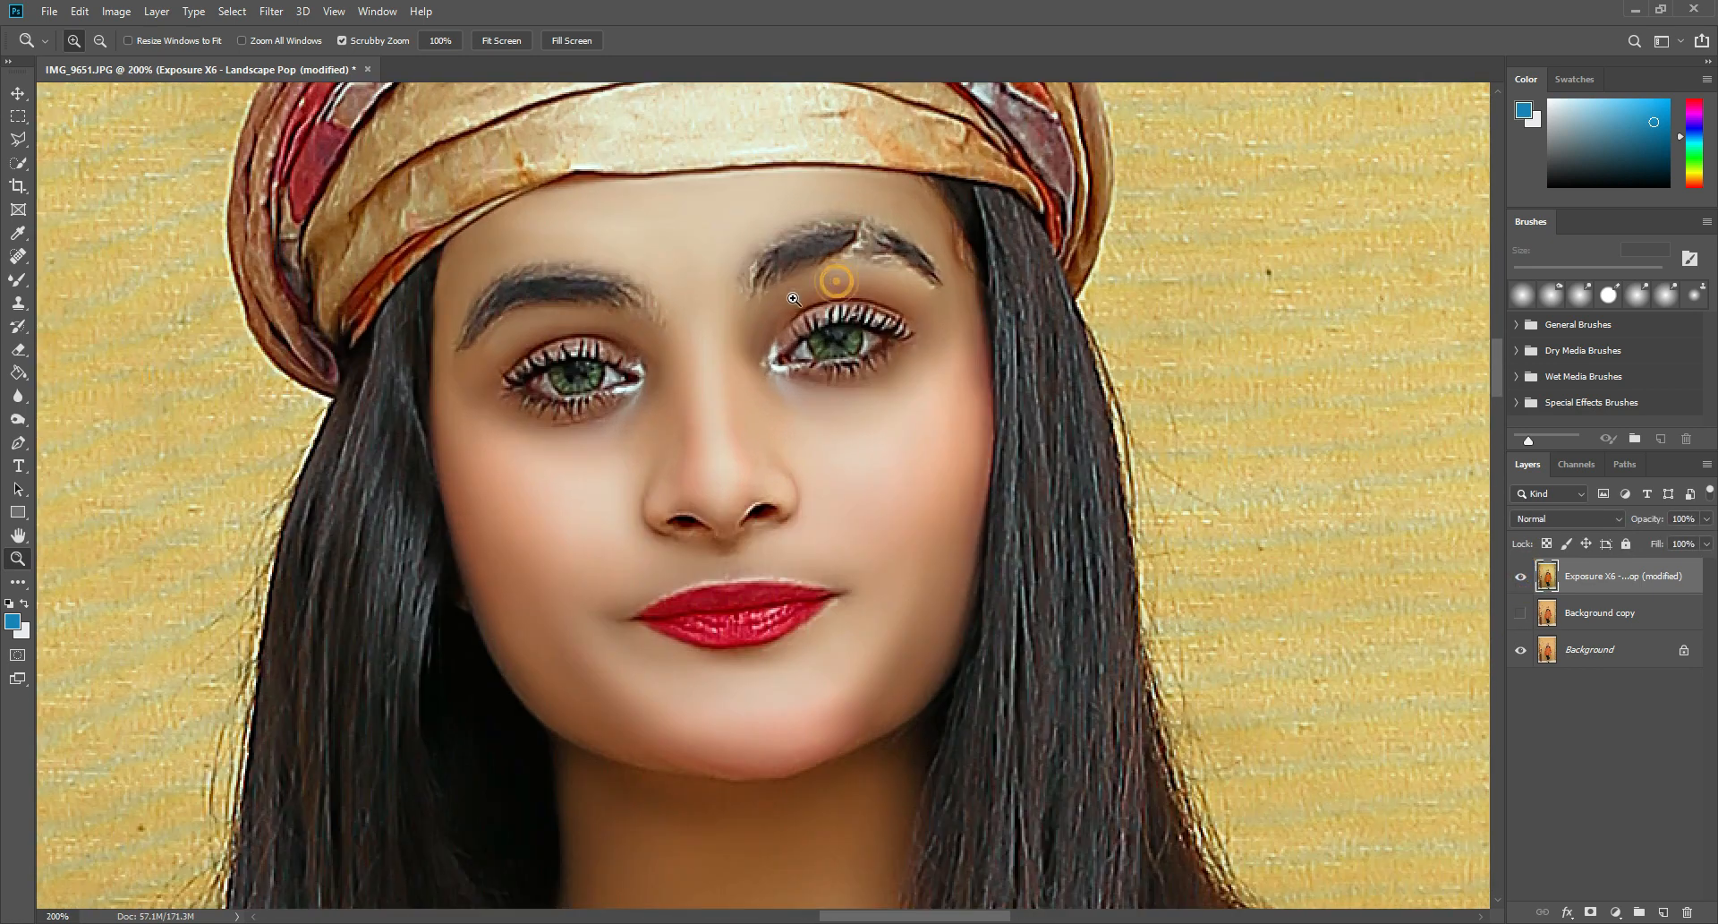
{"action": "left_click", "coordinate": [1520, 580]}
{"action": "left_click", "coordinate": [1521, 580]}
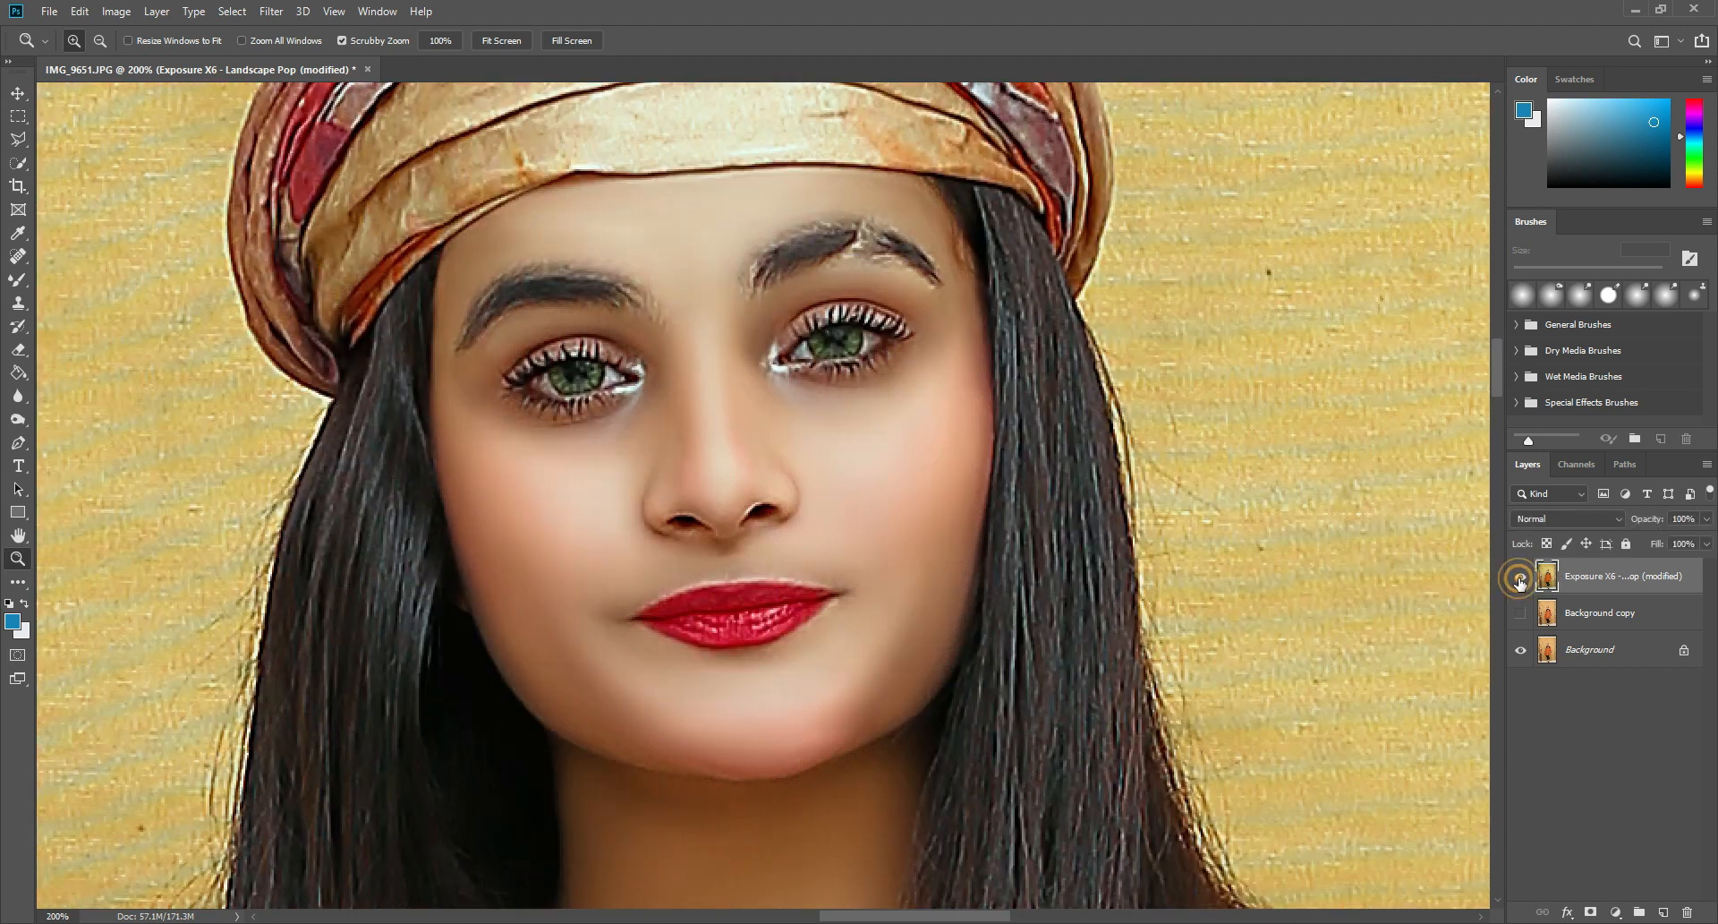
{"action": "left_click", "coordinate": [1521, 580]}
{"action": "left_click", "coordinate": [1520, 580]}
{"action": "left_click", "coordinate": [1520, 580]}
{"action": "left_click", "coordinate": [1519, 580]}
Fit the whole photo on screen and compare it with and without the Exposure X6 layer
{"action": "right_click", "coordinate": [1036, 461]}
{"action": "left_click", "coordinate": [1063, 471]}
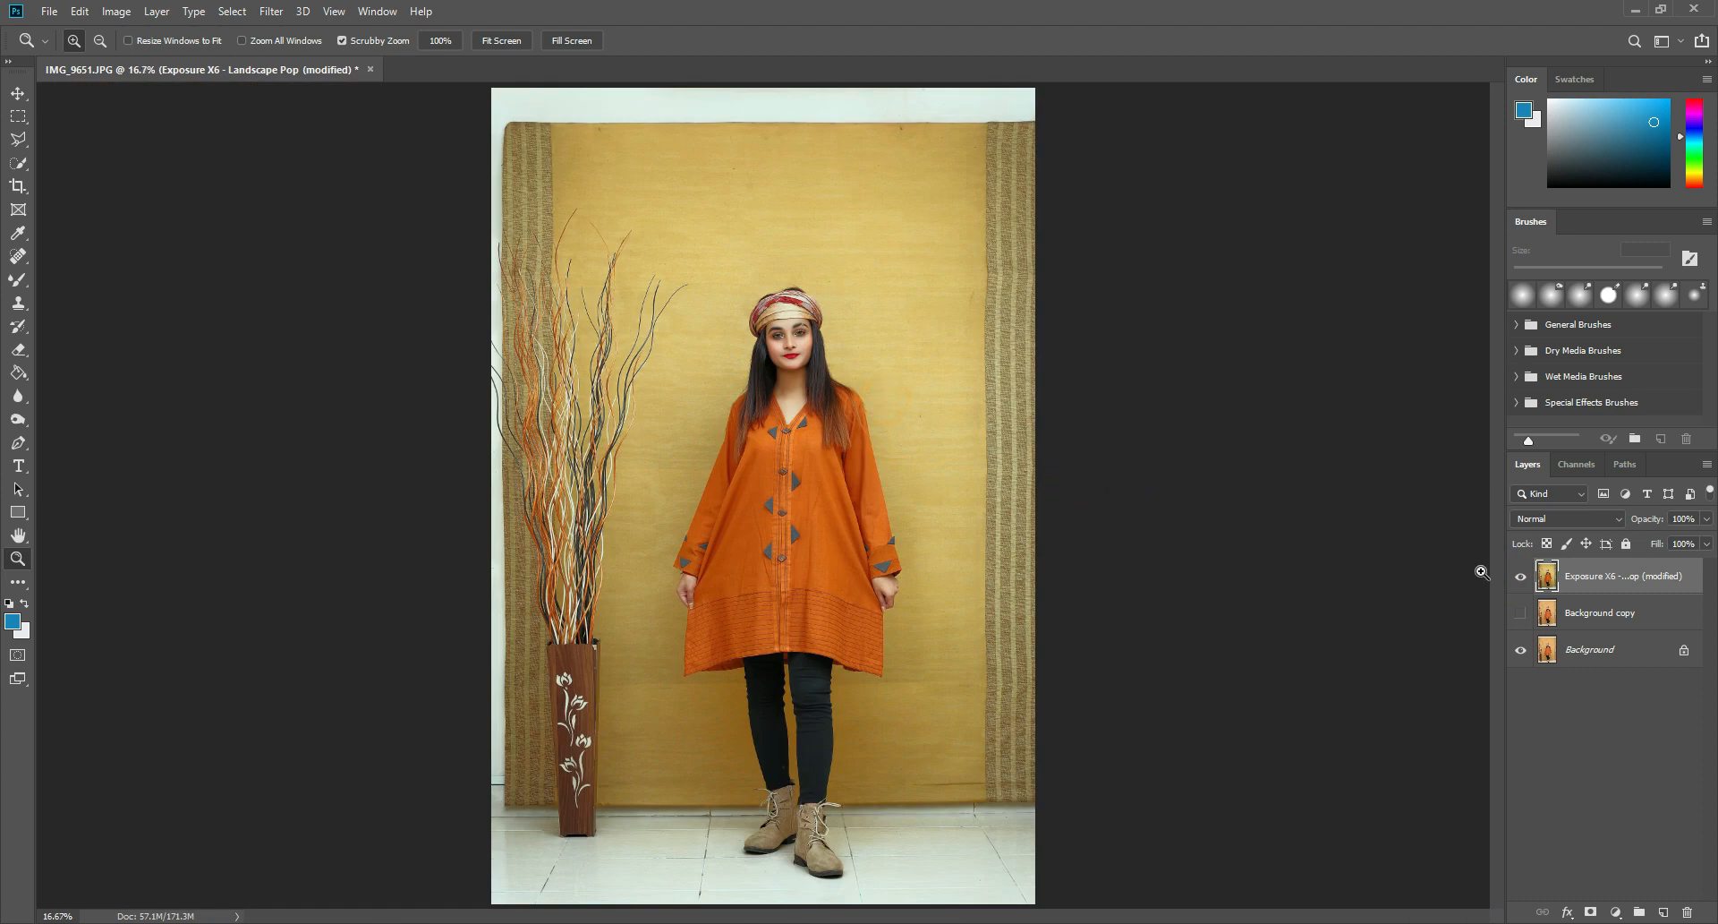
{"action": "left_click", "coordinate": [1522, 580]}
{"action": "left_click", "coordinate": [1521, 580]}
{"action": "left_click", "coordinate": [1523, 581]}
{"action": "left_click", "coordinate": [1521, 579]}
{"action": "left_click", "coordinate": [1521, 580]}
{"action": "left_click", "coordinate": [1522, 580]}
Minimize Photoshop and show the file details of the "#saadbbcstudio filter free" preset on the desktop
{"action": "left_click", "coordinate": [1637, 11]}
{"action": "left_click_drag", "start_coordinate": [965, 175], "coordinate": [1297, 127]}
{"action": "left_click", "coordinate": [1328, 148]}
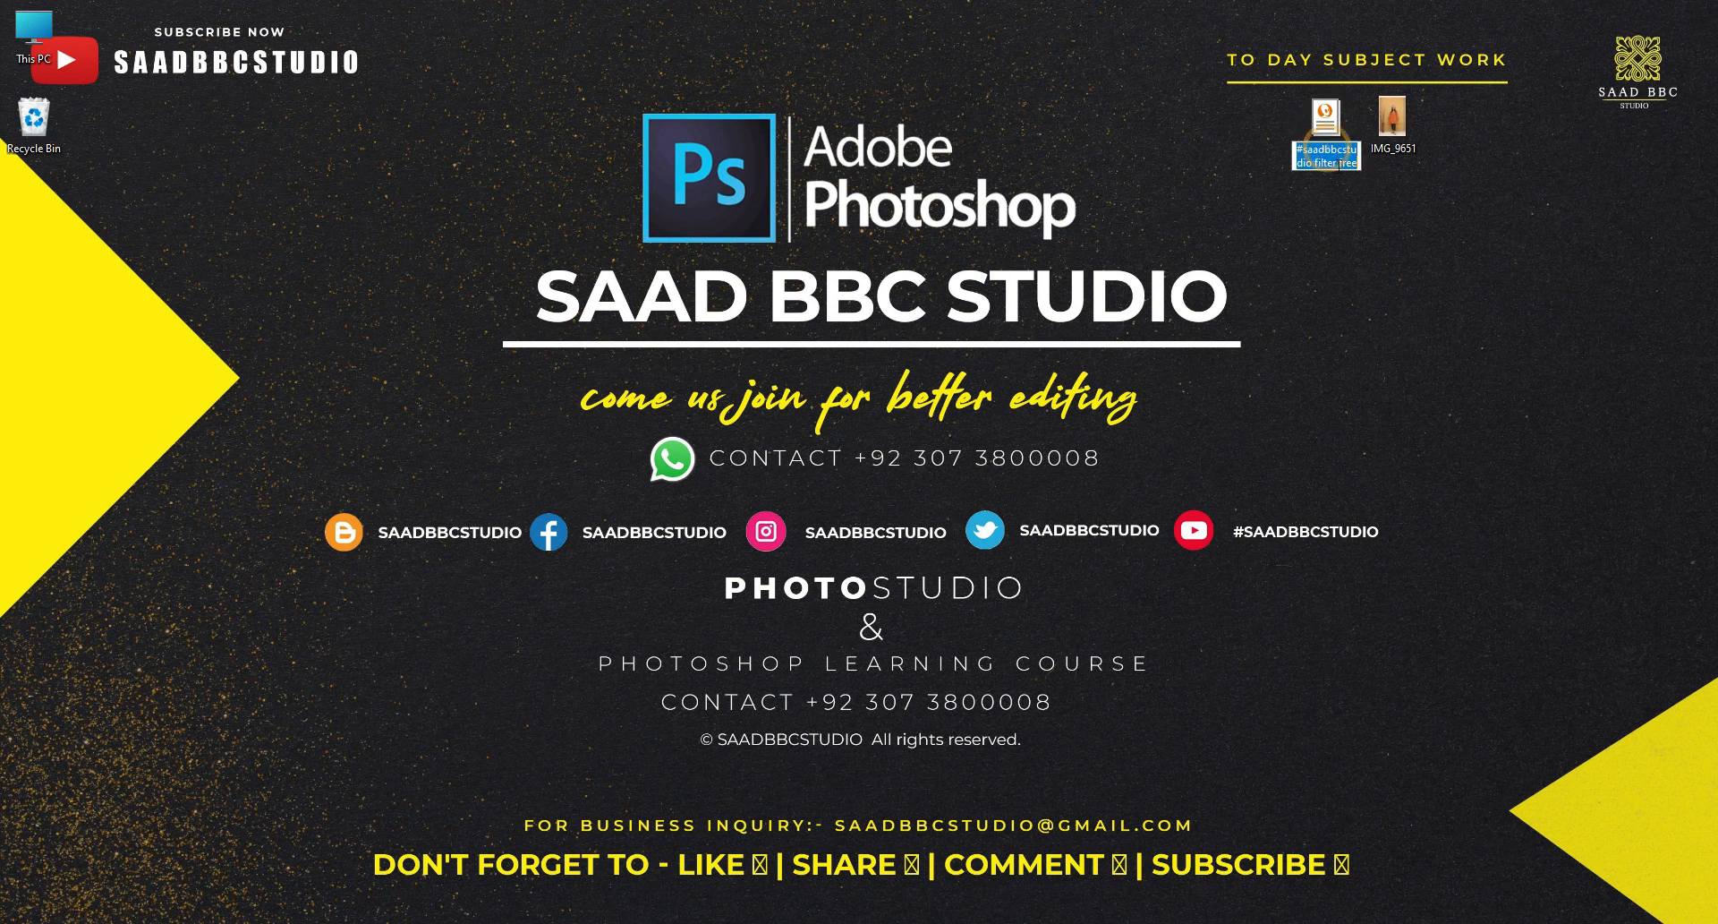
{"action": "left_click", "coordinate": [1339, 198]}
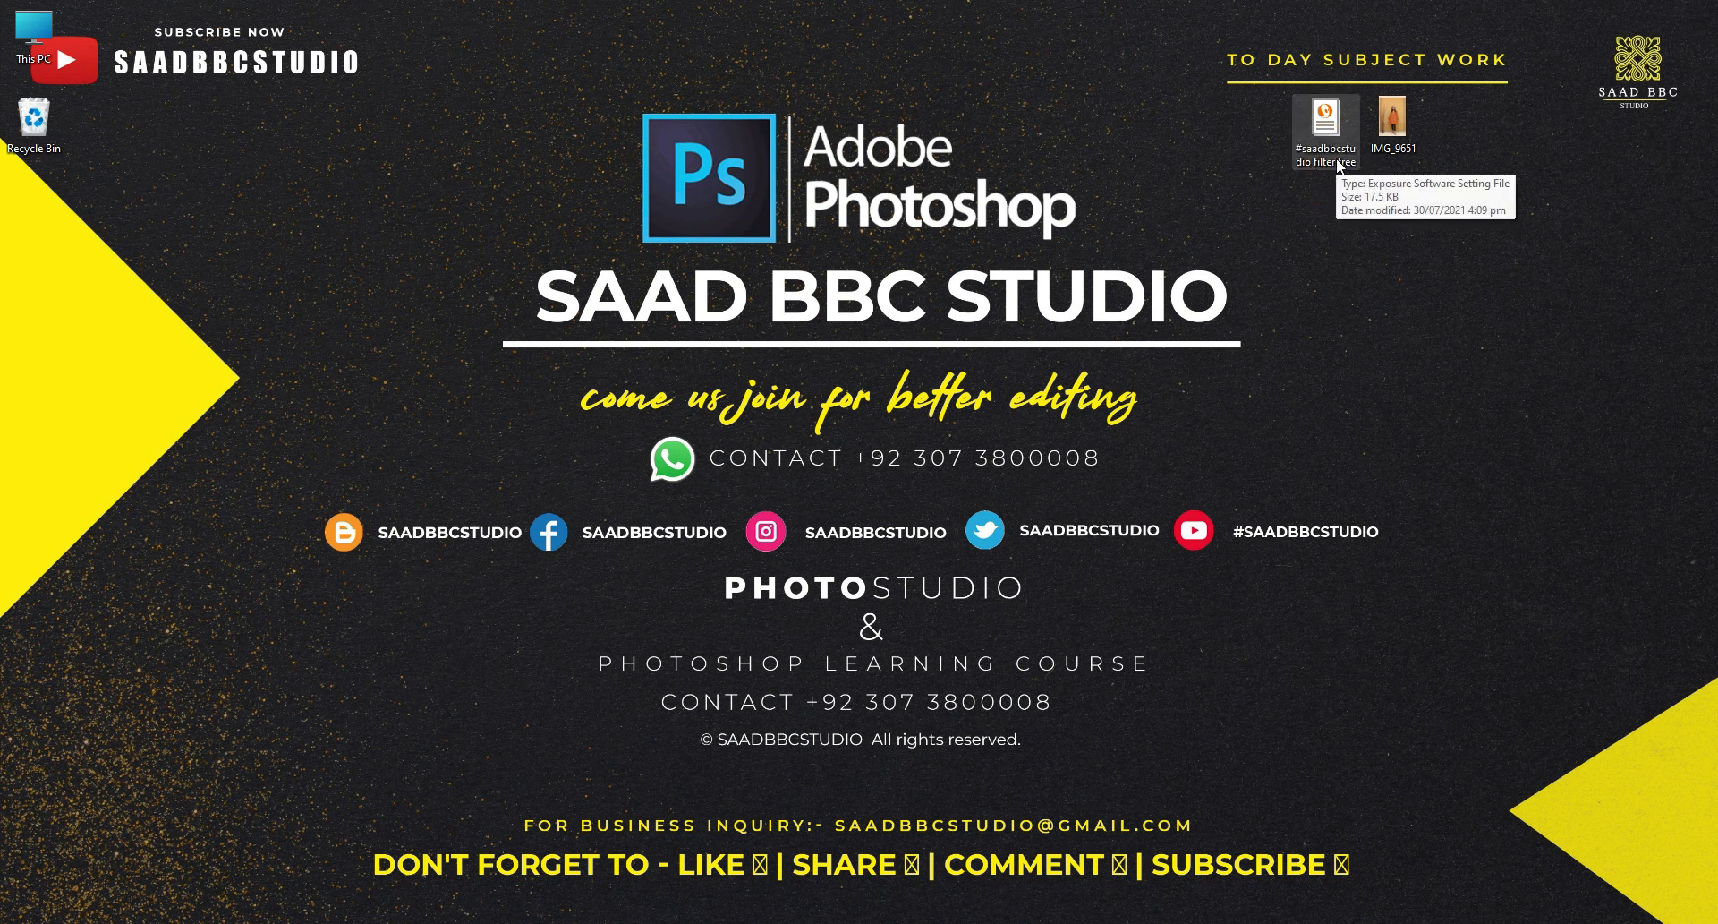